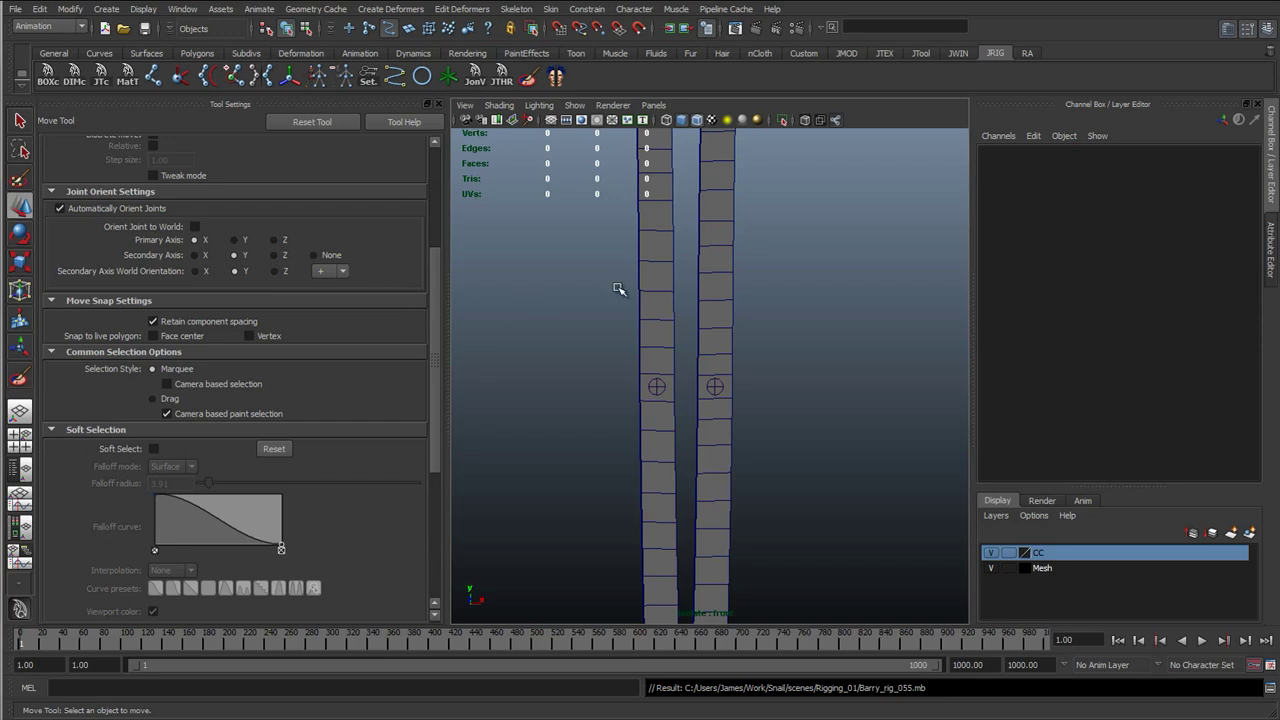
{"action": "scroll", "coordinate": [626, 363], "scroll_direction": "down", "scroll_amount": 3}
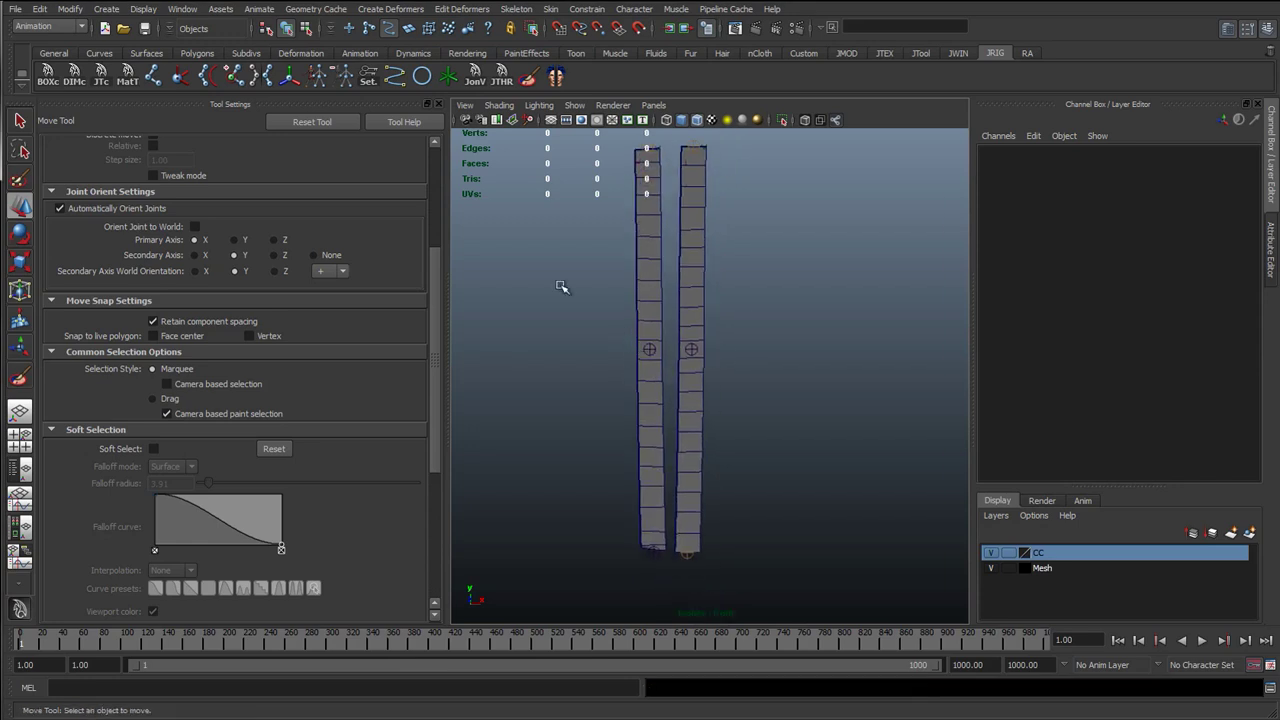
{"action": "key", "text": "q"}
{"action": "scroll", "coordinate": [641, 383], "scroll_direction": "up", "scroll_amount": 3}
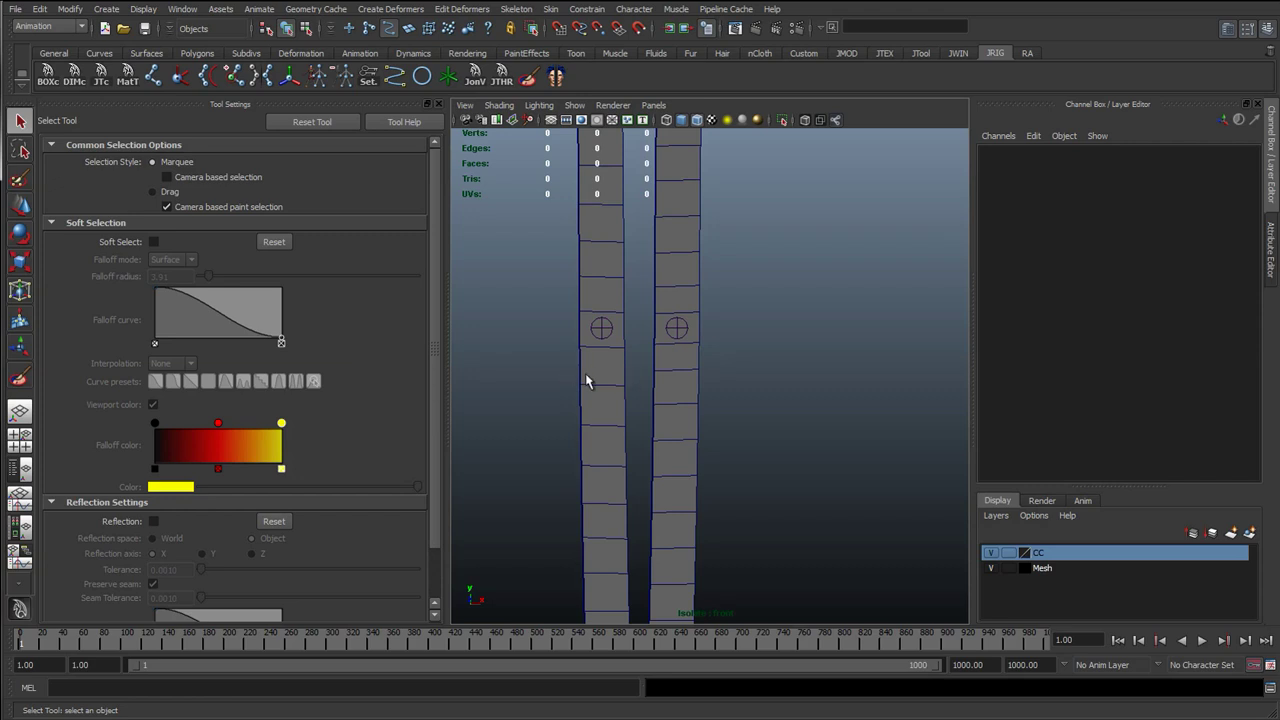
{"action": "left_click_drag", "start_coordinate": [757, 429], "coordinate": [696, 442], "text": "alt"}
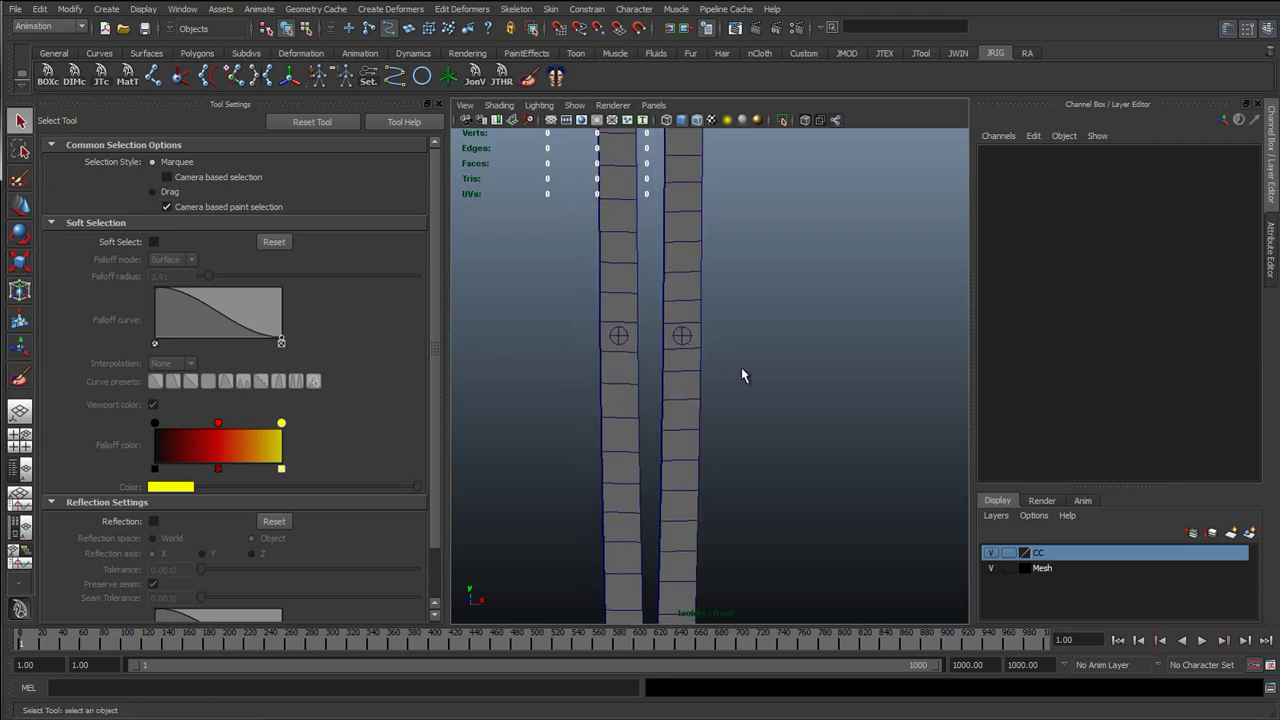
{"action": "scroll", "coordinate": [700, 400], "scroll_direction": "down", "scroll_amount": 3}
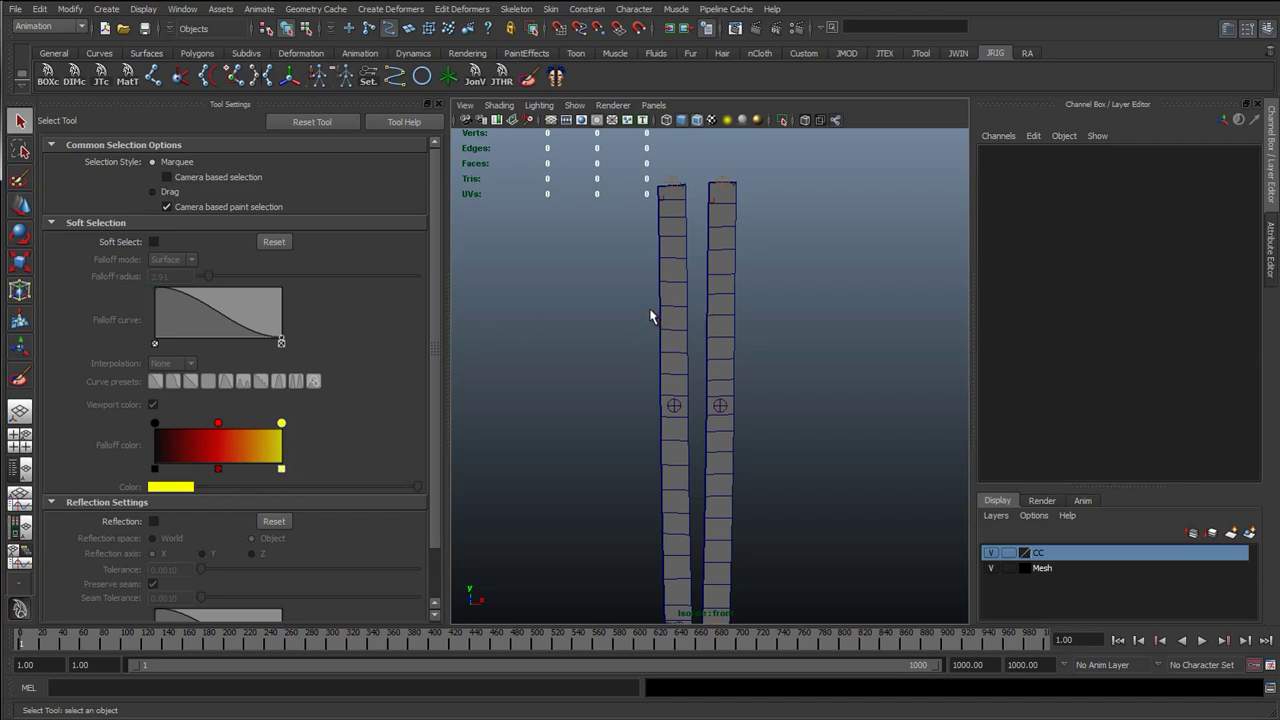
{"action": "middle_click_drag", "start_coordinate": [666, 429], "coordinate": [707, 412], "text": "alt"}
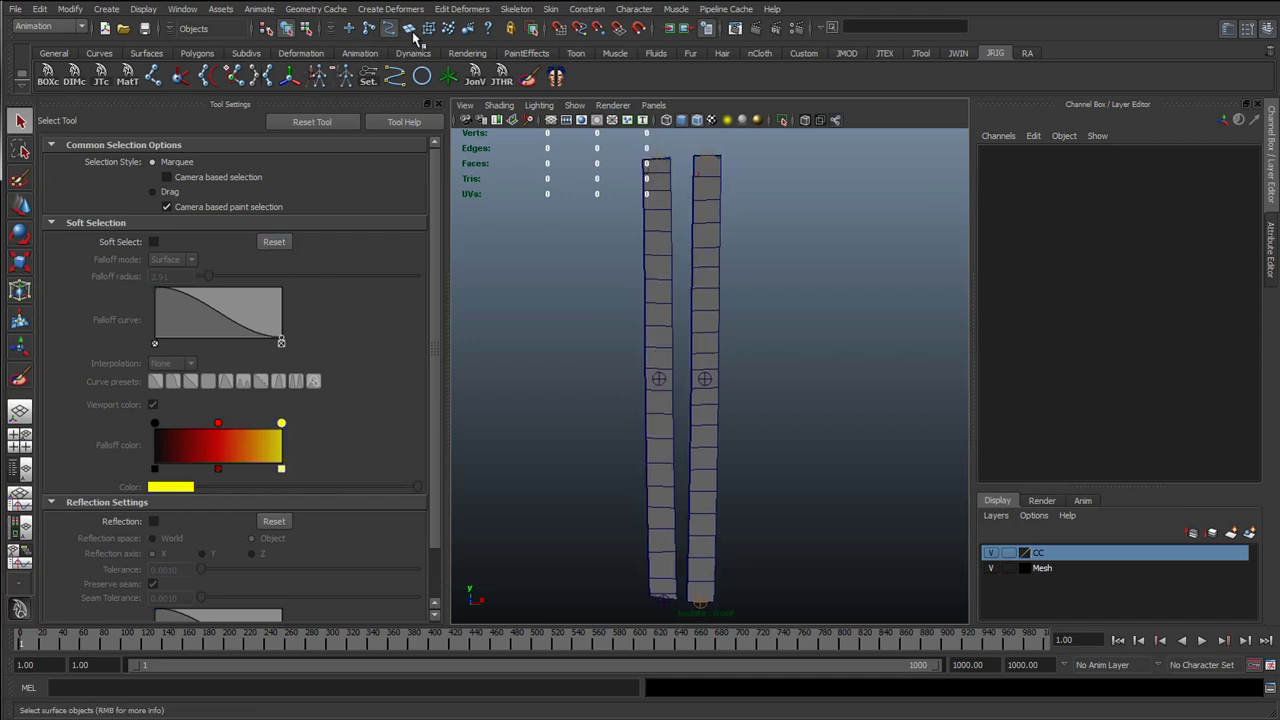
- Start the Paint Skin Weights Tool on RibSurface_r_antenna_01 and check the weights of its end and mid joints
{"action": "left_click", "coordinate": [669, 262]}
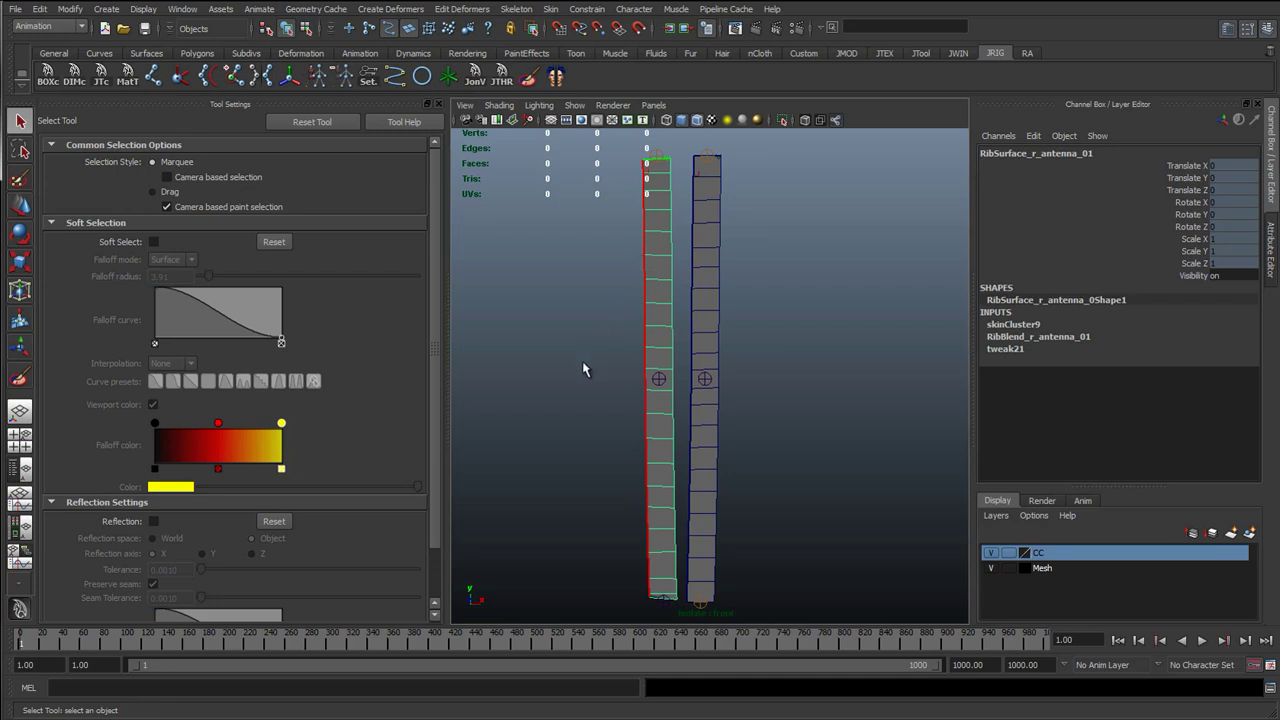
{"action": "left_click", "coordinate": [21, 377]}
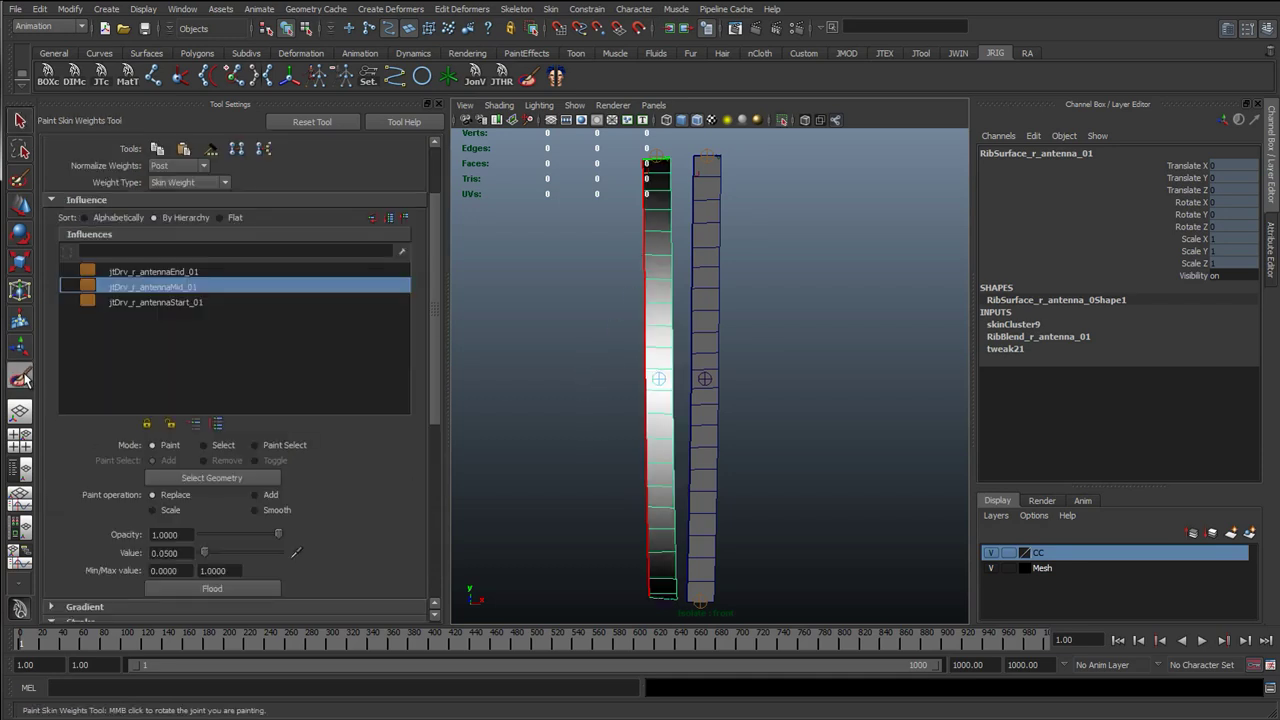
{"action": "left_click", "coordinate": [158, 272]}
{"action": "left_click", "coordinate": [177, 289]}
- Flood the end, mid and start joint influences of the right antenna surface with a replace value of 1, and deselect the surface
{"action": "left_click", "coordinate": [178, 274]}
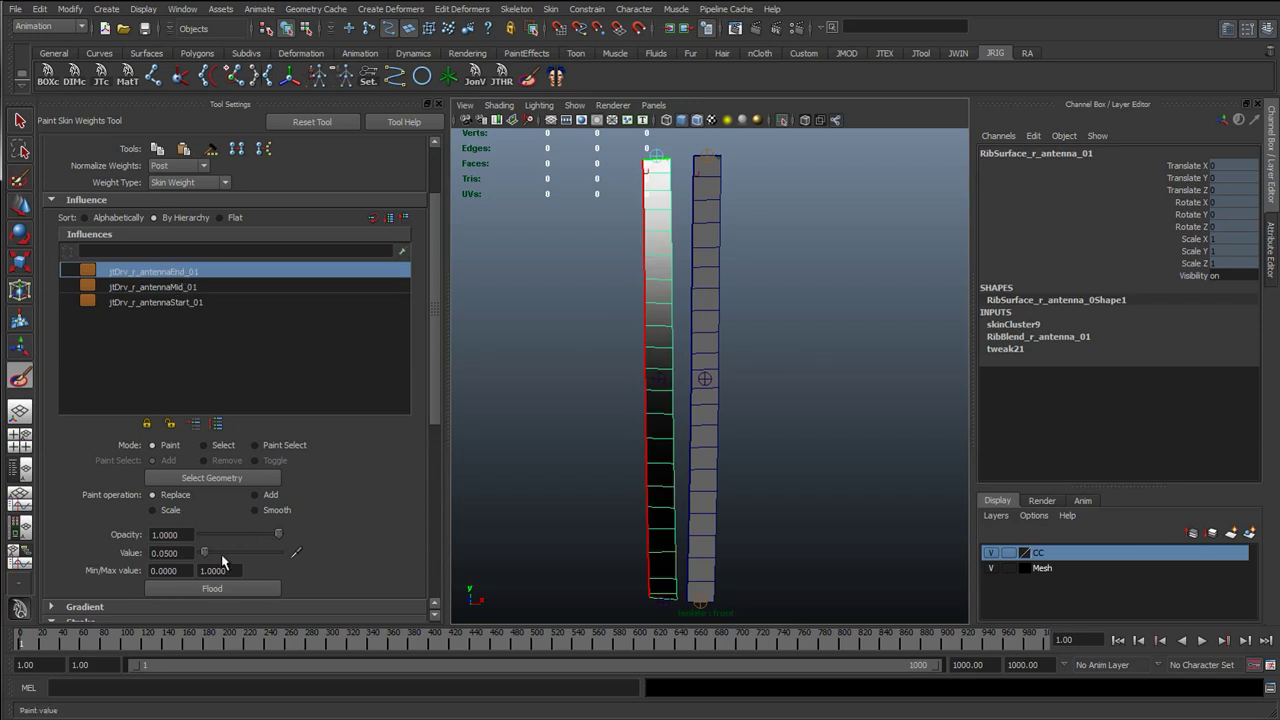
{"action": "left_click_drag", "start_coordinate": [205, 552], "coordinate": [330, 577]}
{"action": "left_click", "coordinate": [218, 589]}
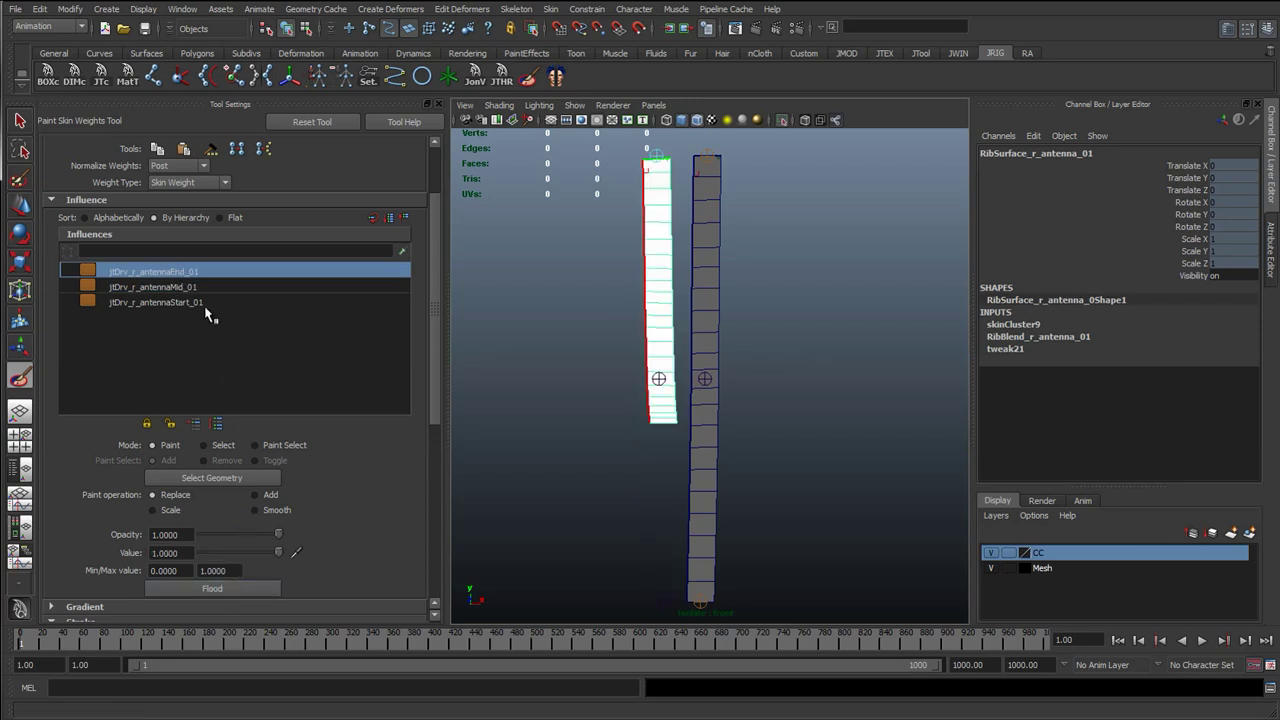
{"action": "left_click", "coordinate": [206, 288]}
{"action": "left_click", "coordinate": [230, 590]}
{"action": "left_click", "coordinate": [200, 302]}
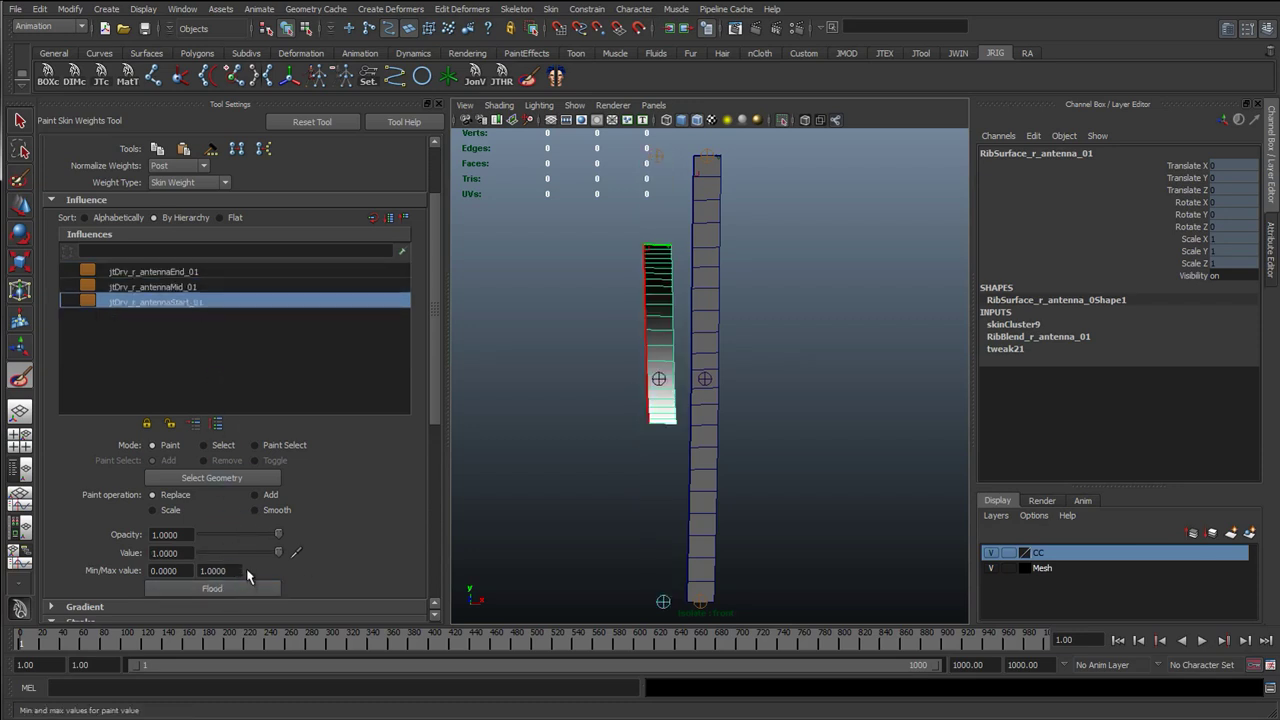
{"action": "left_click", "coordinate": [244, 590]}
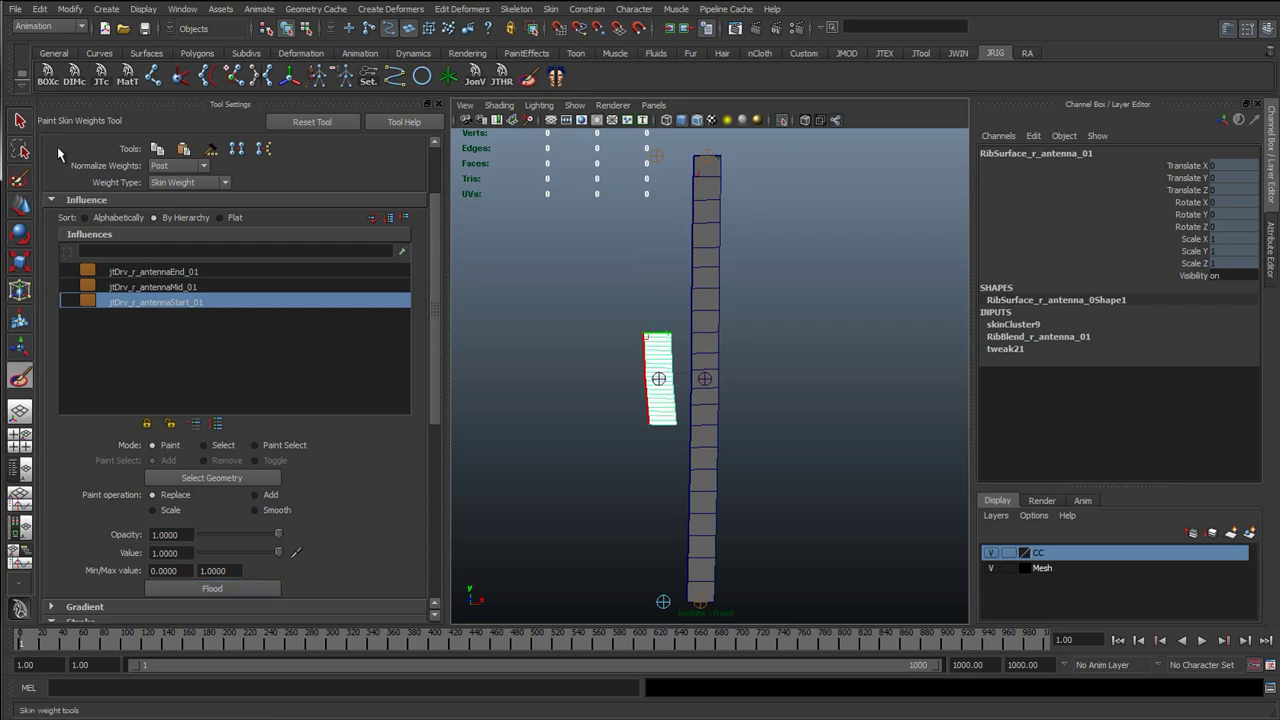
{"action": "left_click", "coordinate": [20, 120]}
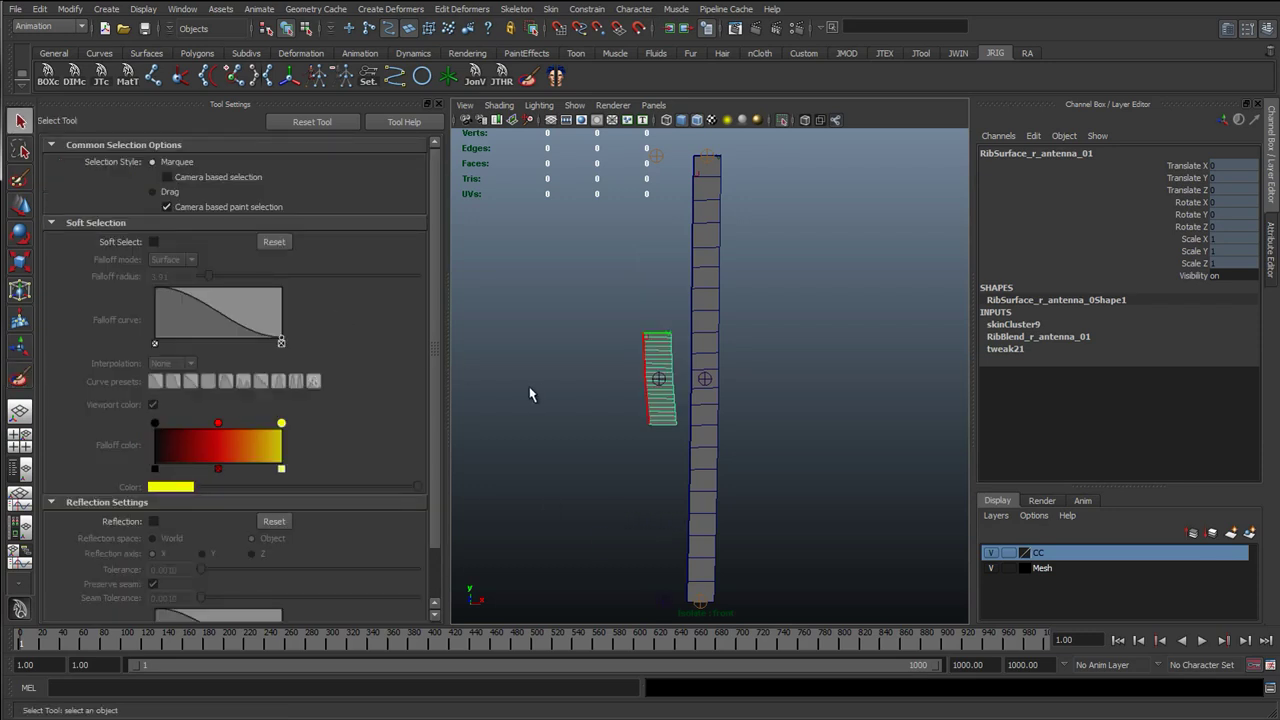
{"action": "left_click", "coordinate": [742, 405]}
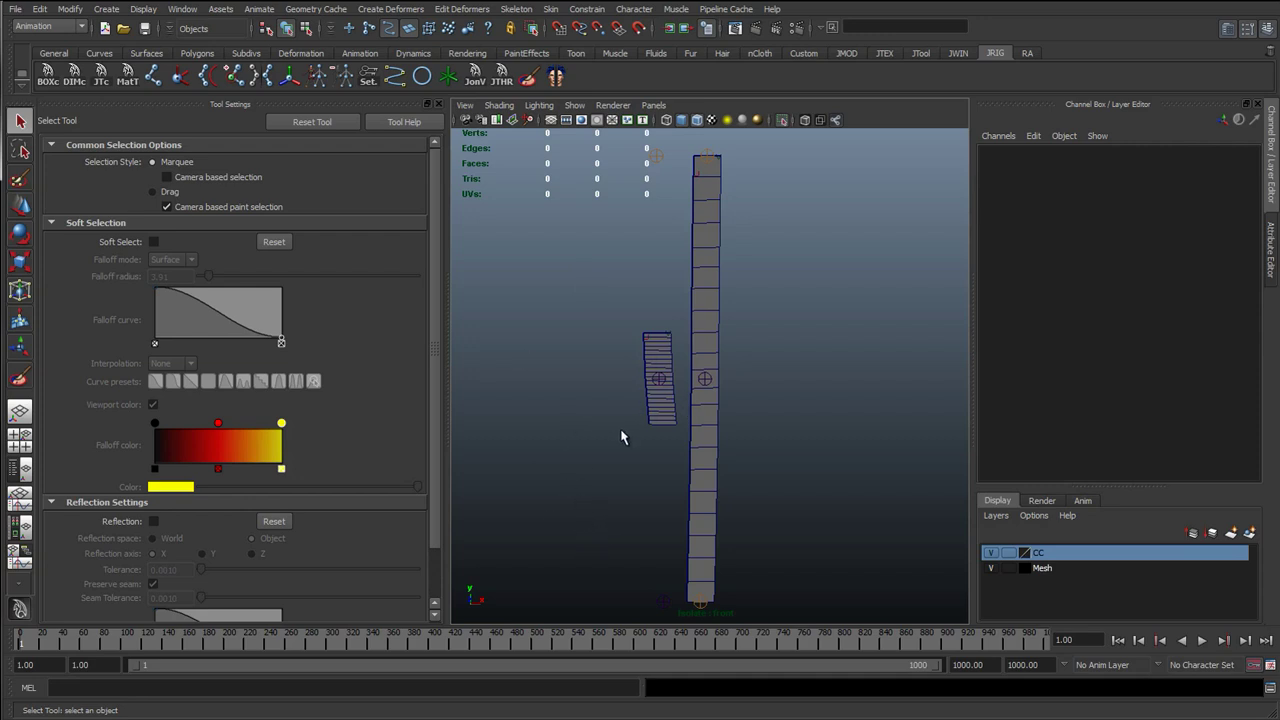
- Switch the right antenna surface to control vertex selection and select the CVs at its upper end
{"action": "left_click_drag", "start_coordinate": [668, 432], "coordinate": [609, 483], "text": "alt"}
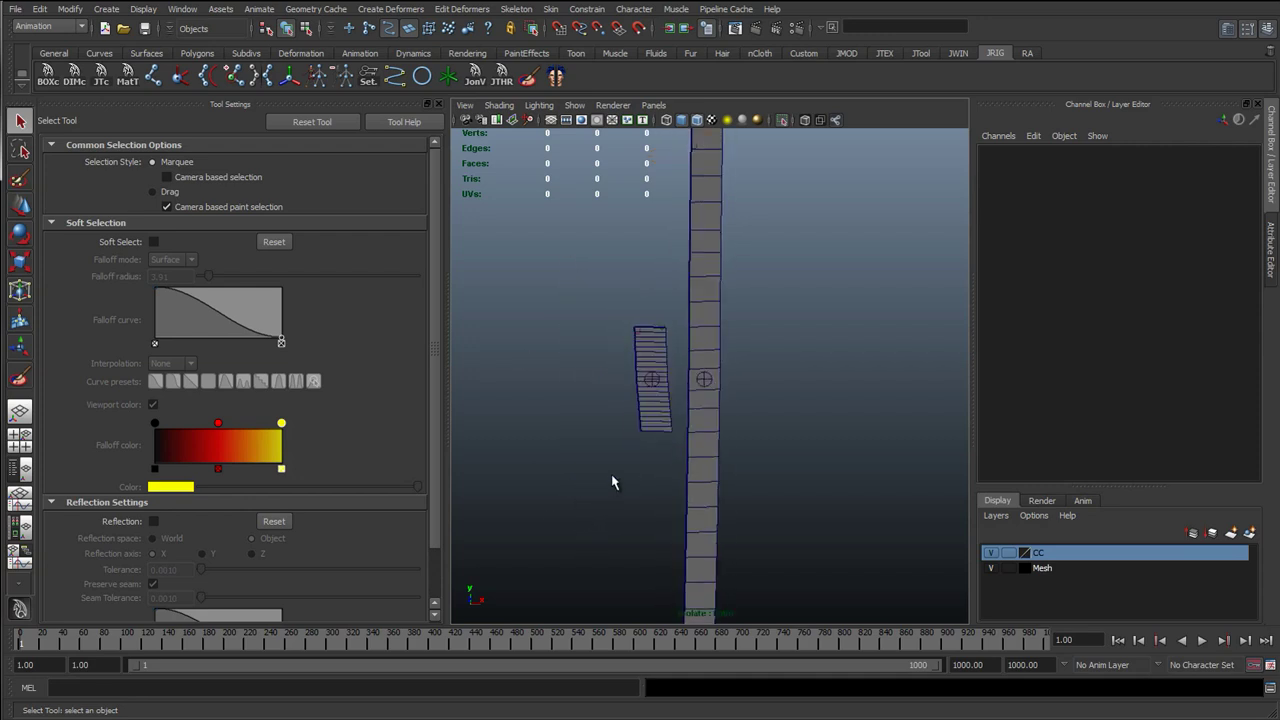
{"action": "scroll", "coordinate": [660, 430], "scroll_direction": "up", "scroll_amount": 5}
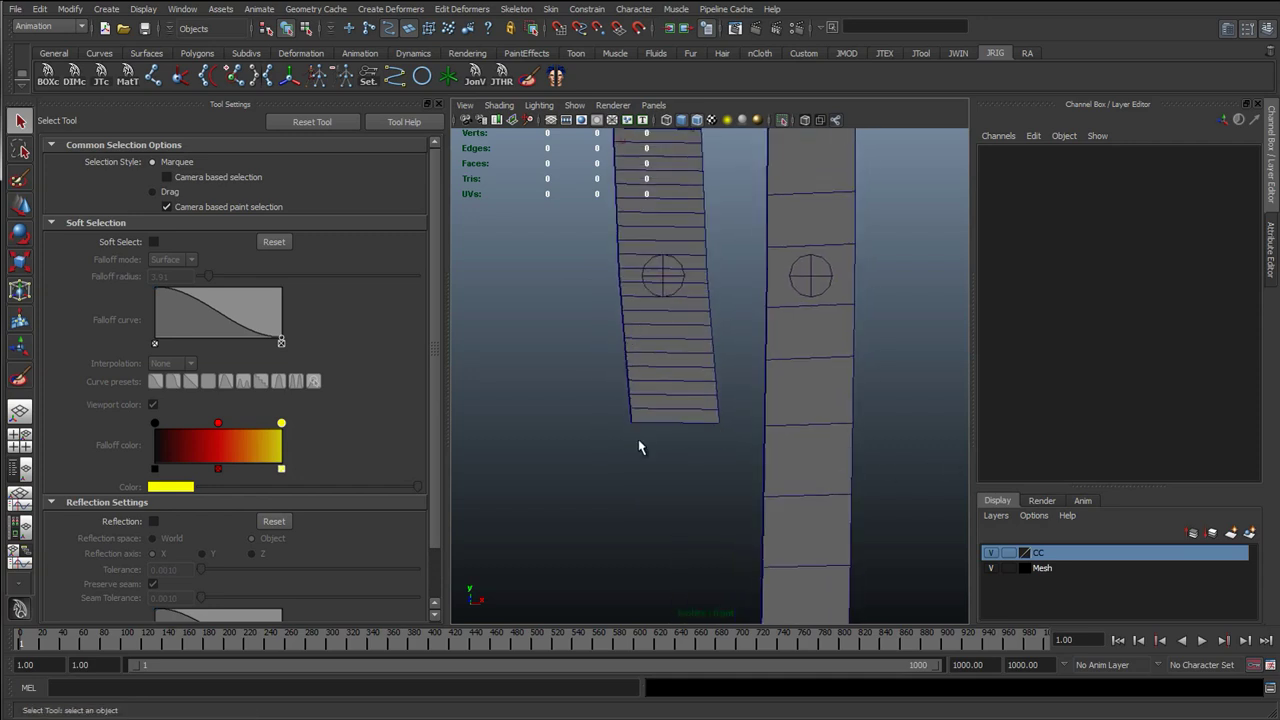
{"action": "scroll", "coordinate": [623, 380], "scroll_direction": "up", "scroll_amount": 4}
{"action": "middle_click_drag", "start_coordinate": [694, 308], "coordinate": [708, 434], "text": "alt"}
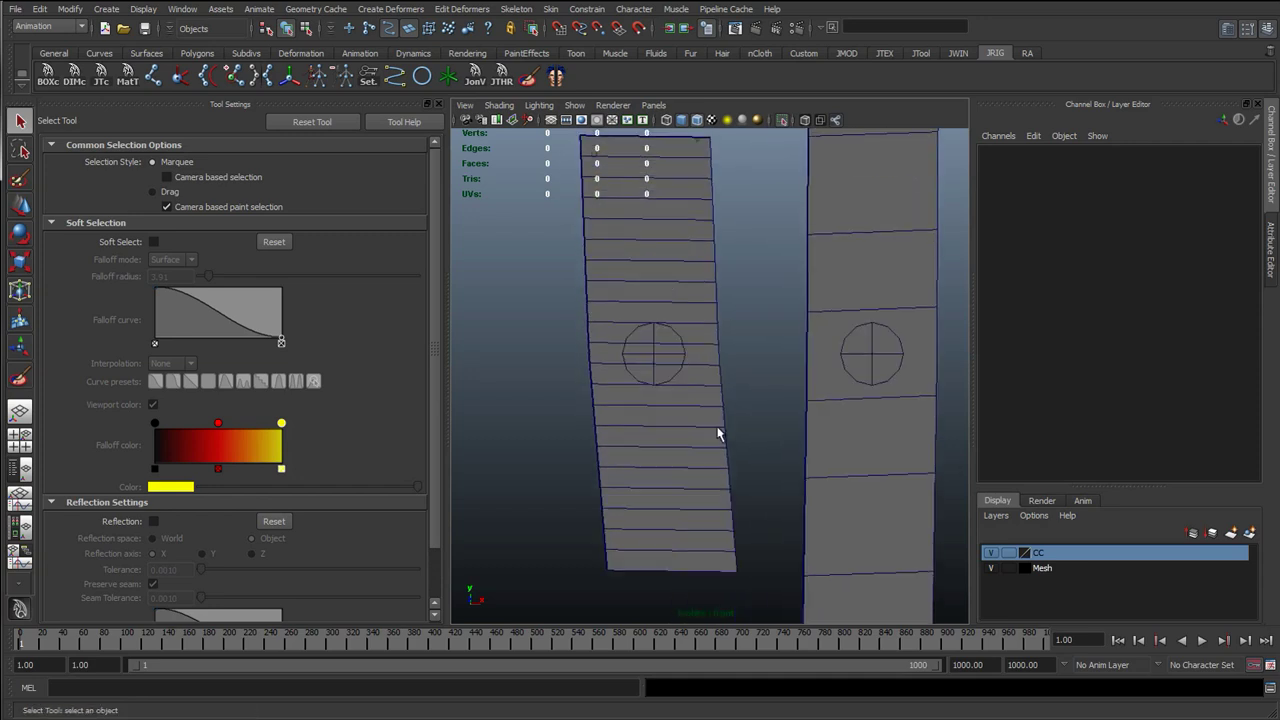
{"action": "scroll", "coordinate": [634, 414], "scroll_direction": "down", "scroll_amount": 3}
{"action": "middle_click_drag", "start_coordinate": [624, 333], "coordinate": [631, 361], "text": "alt"}
{"action": "right_click_drag", "start_coordinate": [606, 374], "coordinate": [649, 335], "text": "alt"}
{"action": "right_click_drag", "start_coordinate": [644, 260], "coordinate": [591, 222]}
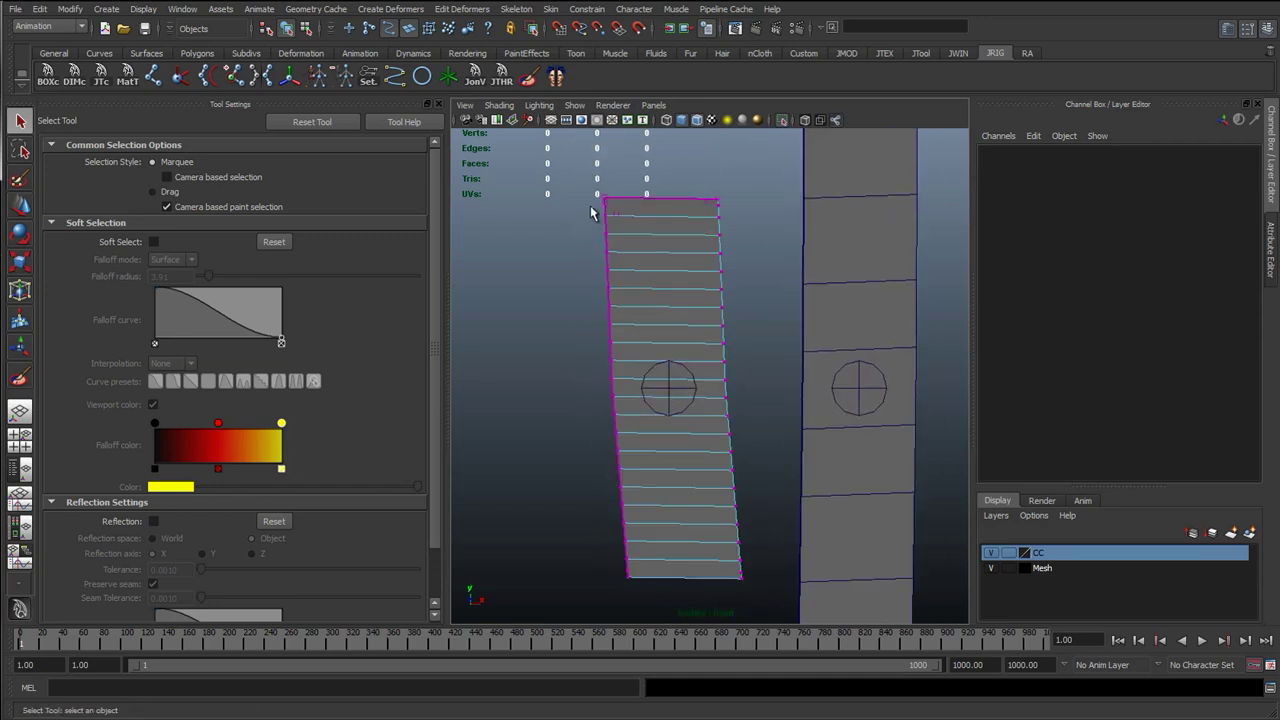
{"action": "left_click_drag", "start_coordinate": [737, 208], "coordinate": [738, 209]}
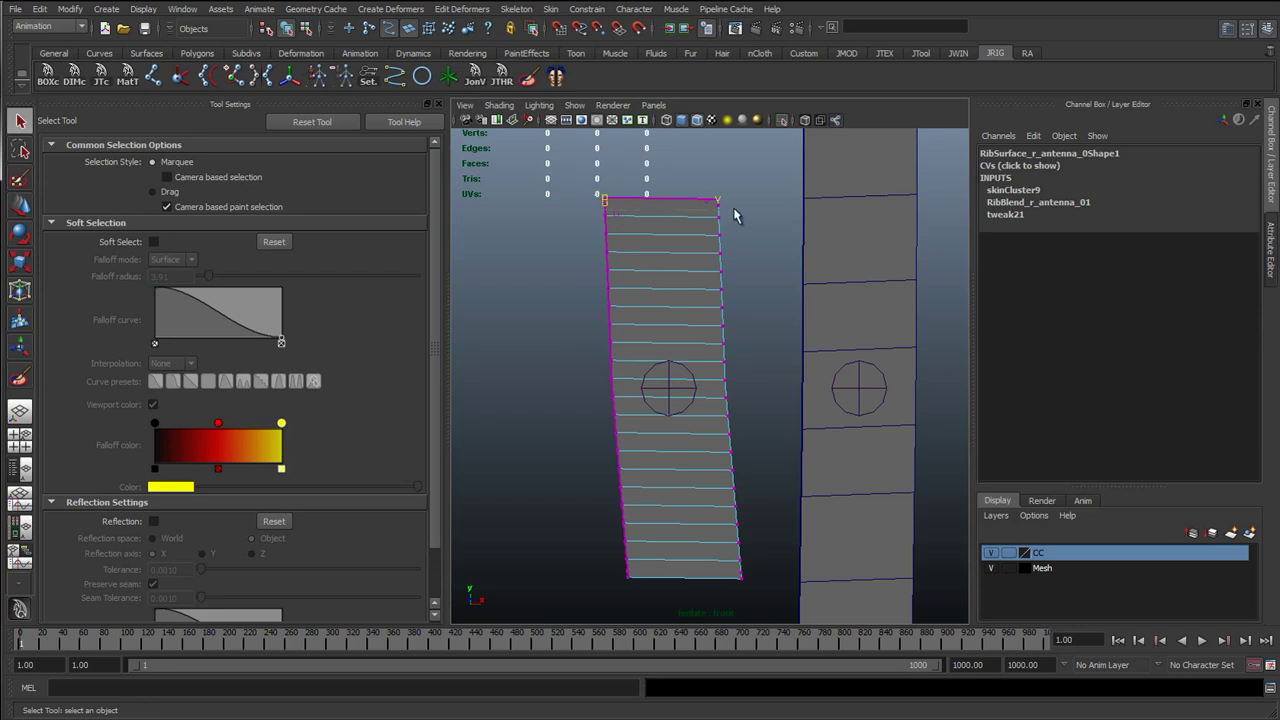
- Select only cv[2][0] and cv[2][1], the CV row on the first crossline below the surface's upper edge
{"action": "mouse_move", "coordinate": [658, 229]}
{"action": "middle_mouse_down", "text": "alt"}
{"action": "mouse_move", "coordinate": [623, 291]}
{"action": "mouse_move", "coordinate": [611, 257]}
{"action": "mouse_move", "coordinate": [684, 403]}
{"action": "mouse_move", "coordinate": [680, 240]}
{"action": "middle_mouse_up", "text": "alt"}
{"action": "scroll", "coordinate": [565, 346], "scroll_direction": "up", "scroll_amount": 5}
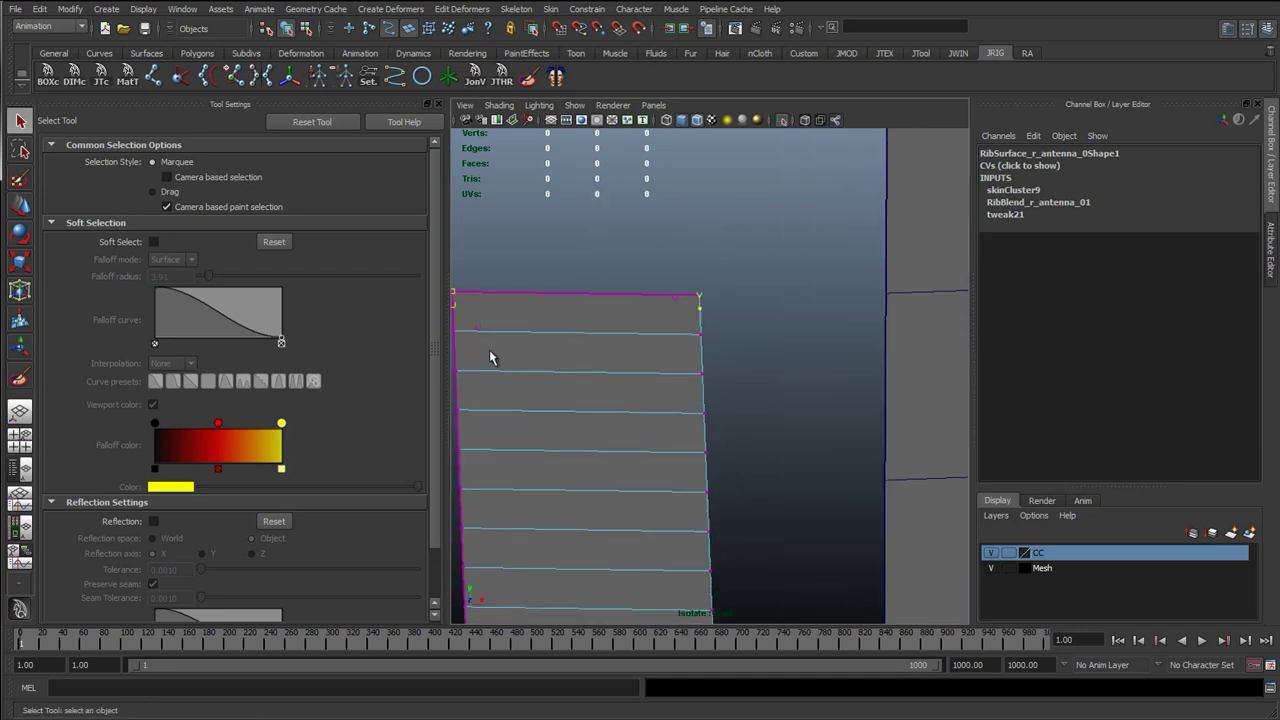
{"action": "middle_click_drag", "start_coordinate": [697, 337], "coordinate": [789, 298], "text": "alt"}
{"action": "left_click_drag", "start_coordinate": [531, 289], "coordinate": [819, 305]}
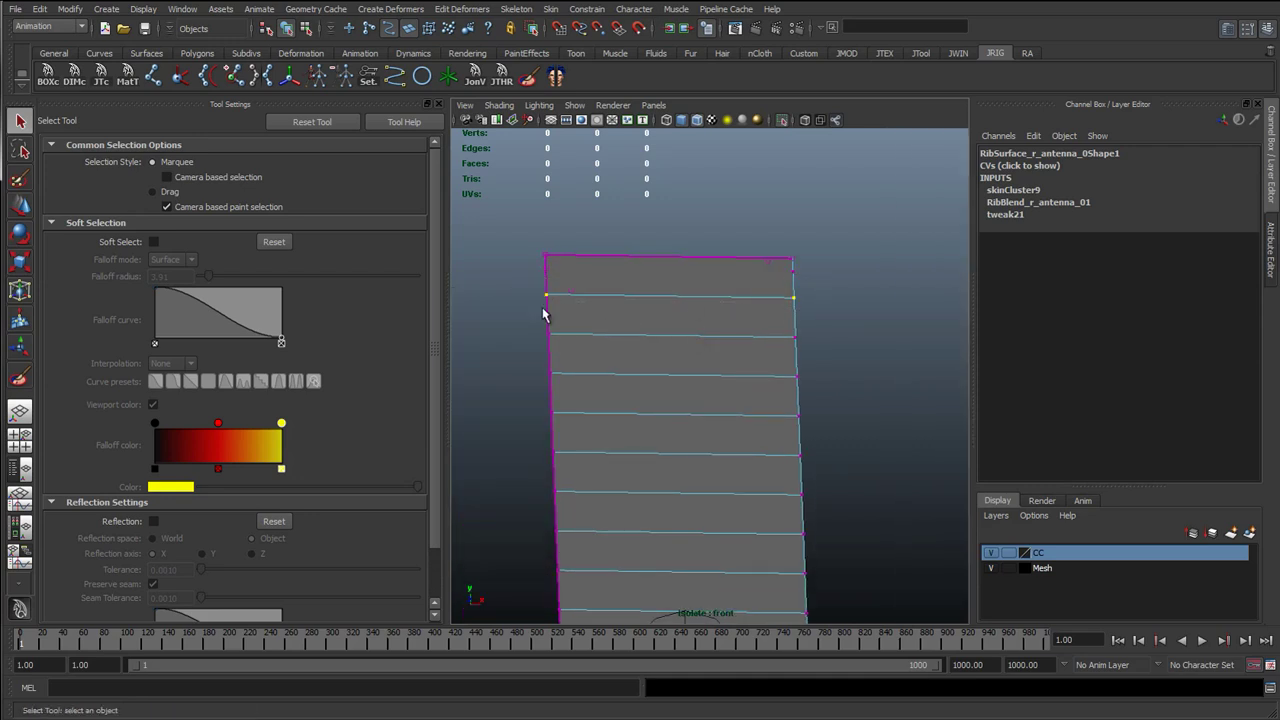
- Open the Component Editor on the smooth skin weights of the selected CVs and hide the zero columns
{"action": "scroll", "coordinate": [790, 422], "scroll_direction": "down", "scroll_amount": 3}
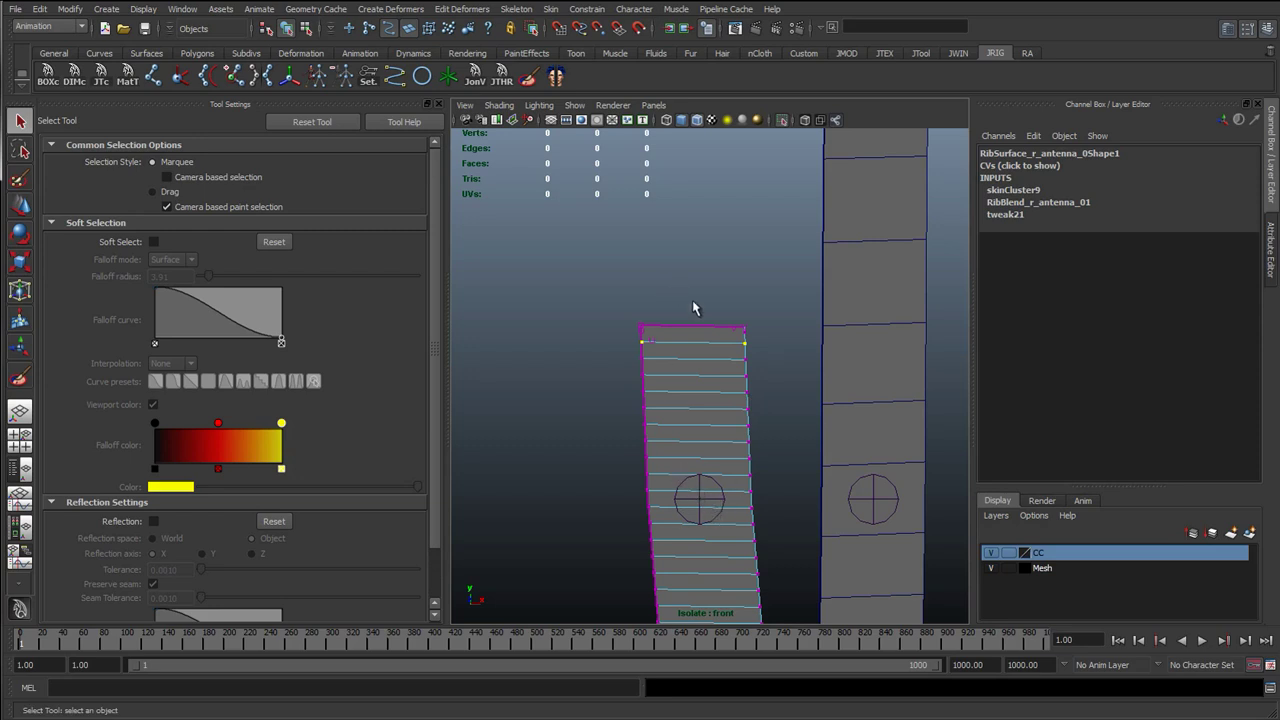
{"action": "middle_click_drag", "start_coordinate": [760, 525], "coordinate": [680, 491], "text": "alt"}
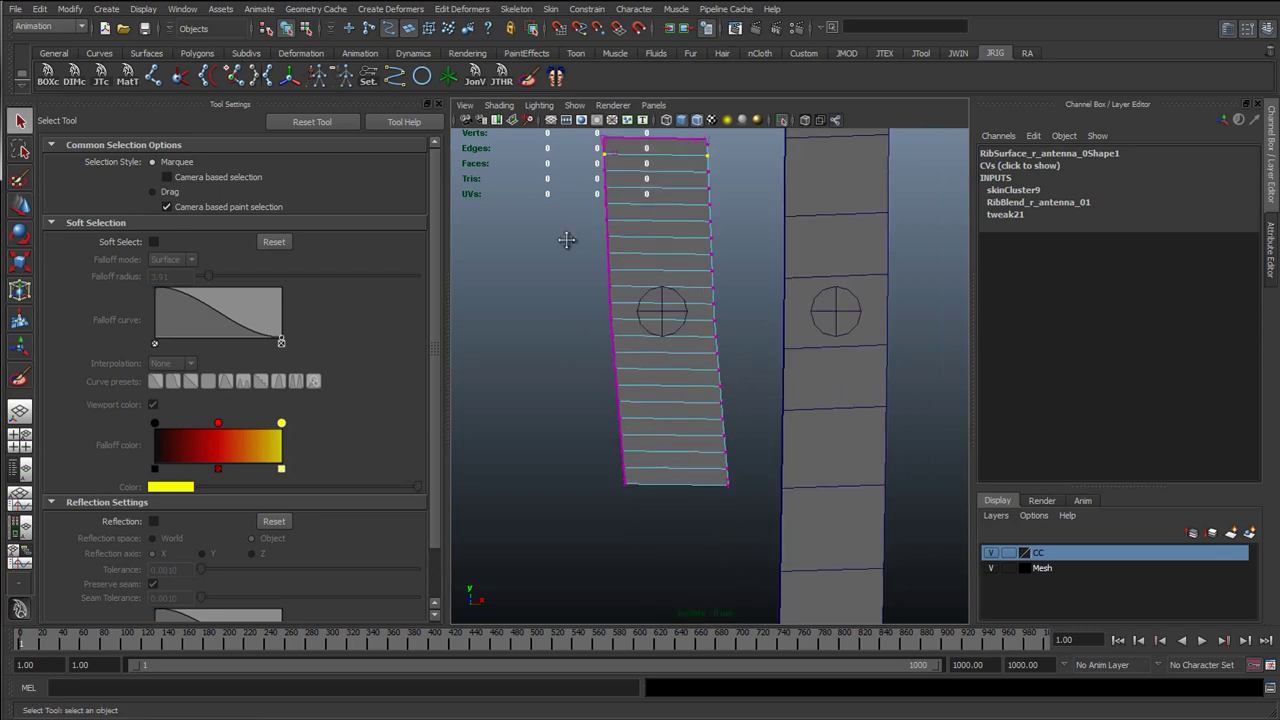
{"action": "middle_click_drag", "start_coordinate": [564, 243], "coordinate": [576, 338], "text": "alt"}
{"action": "left_click", "coordinate": [182, 9]}
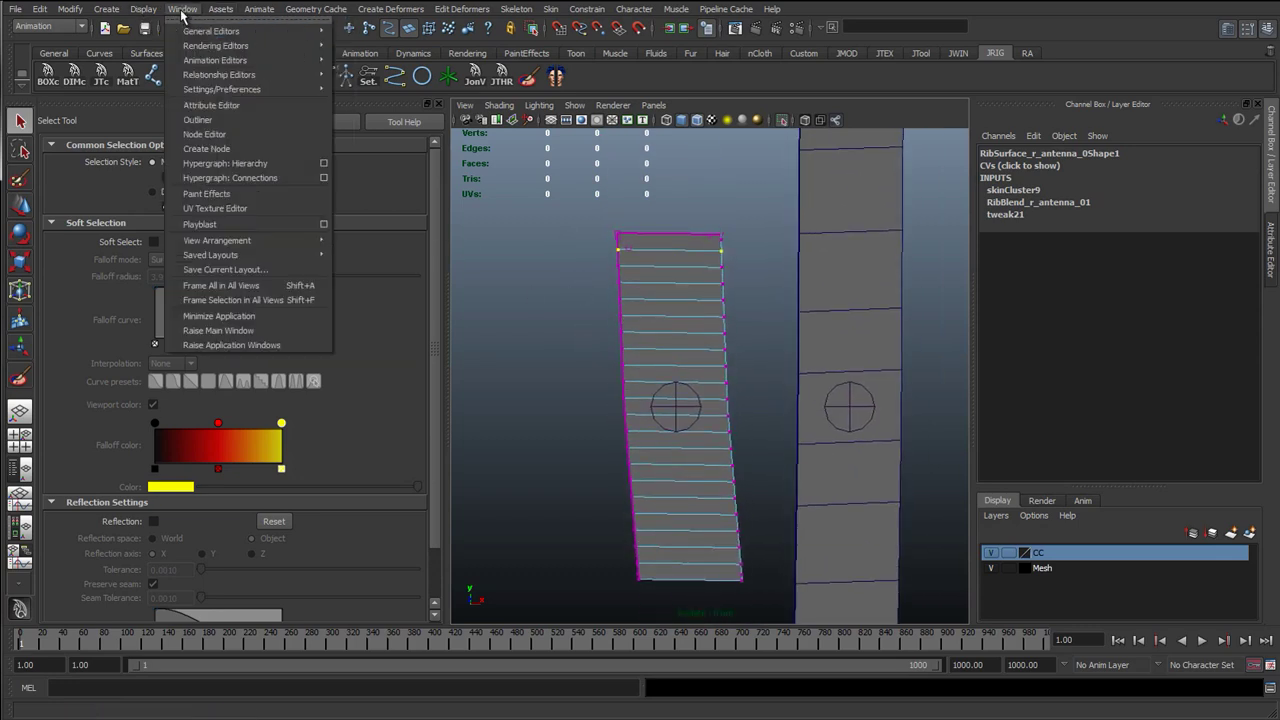
{"action": "mouse_move", "coordinate": [198, 35]}
{"action": "left_click", "coordinate": [399, 42]}
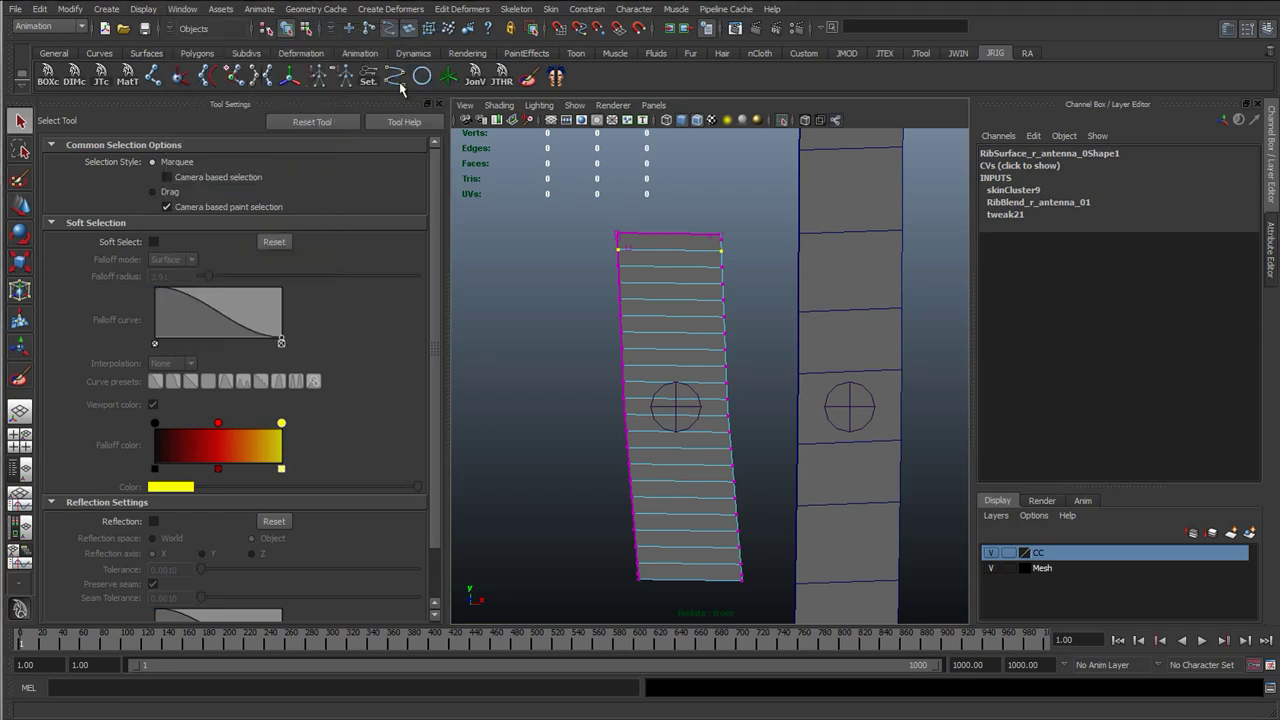
{"action": "left_click_drag", "start_coordinate": [210, 282], "coordinate": [604, 192]}
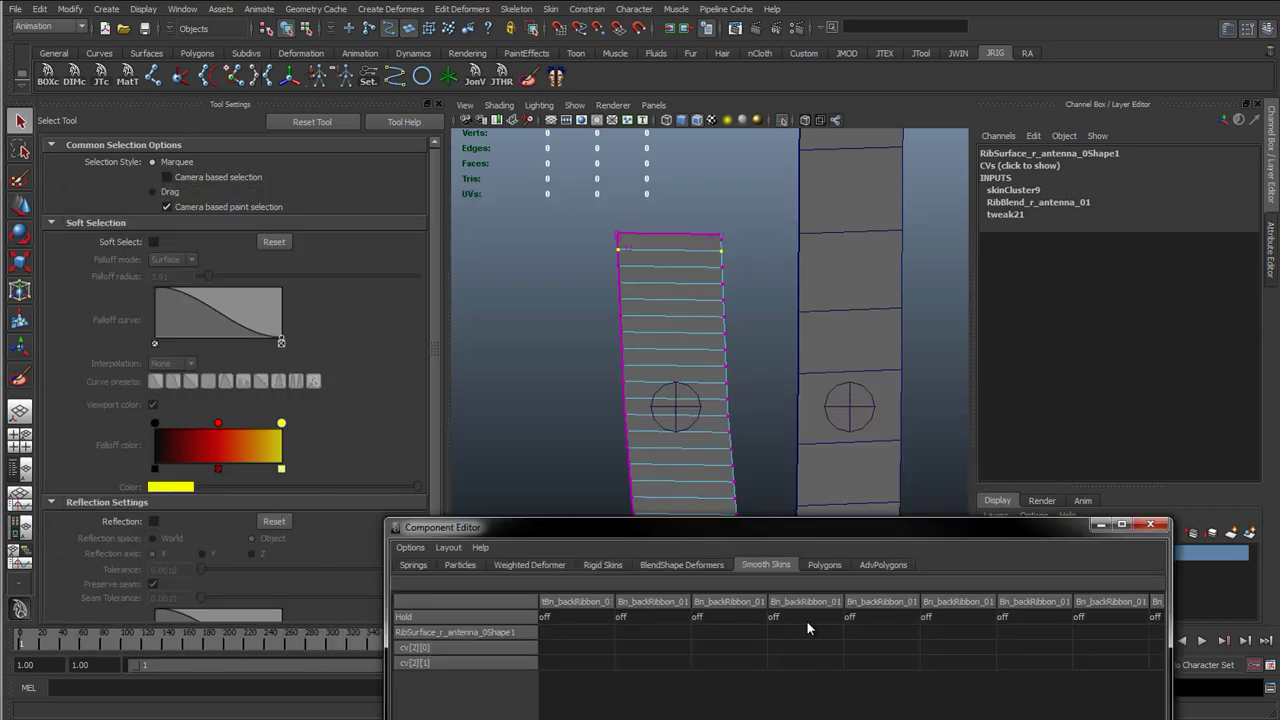
{"action": "left_click_drag", "start_coordinate": [790, 530], "coordinate": [473, 207]}
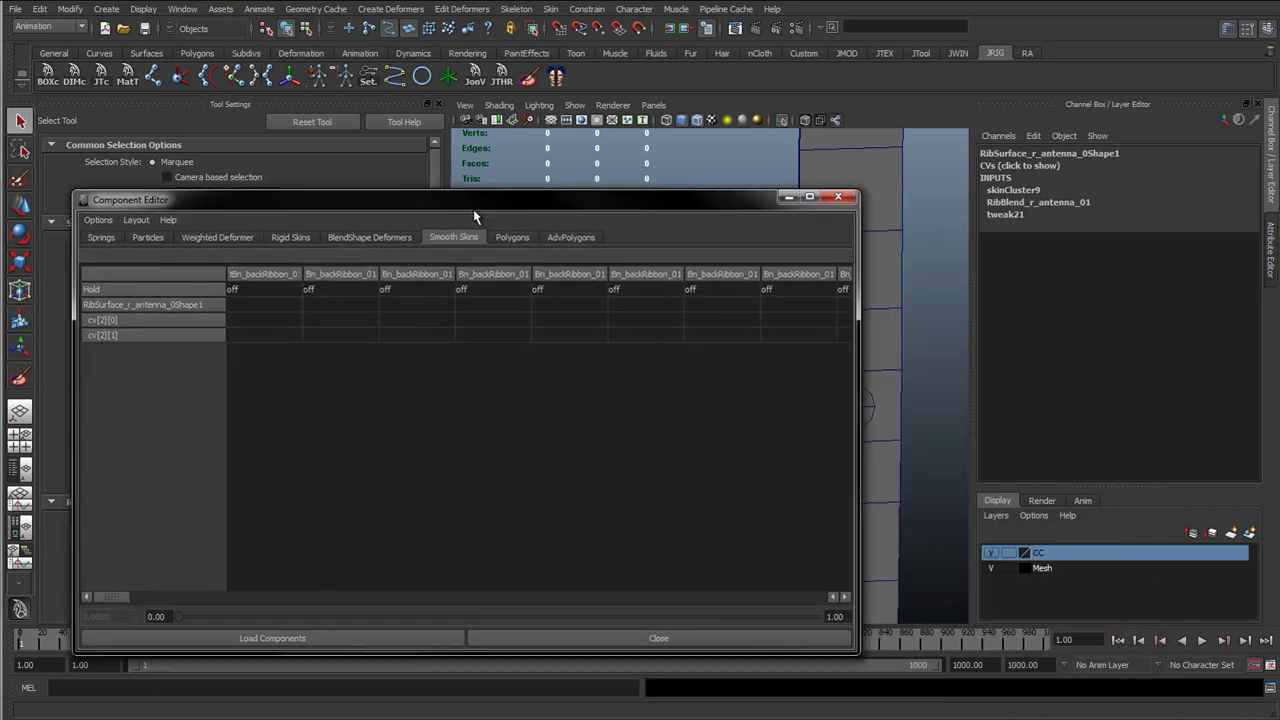
{"action": "left_click", "coordinate": [92, 220]}
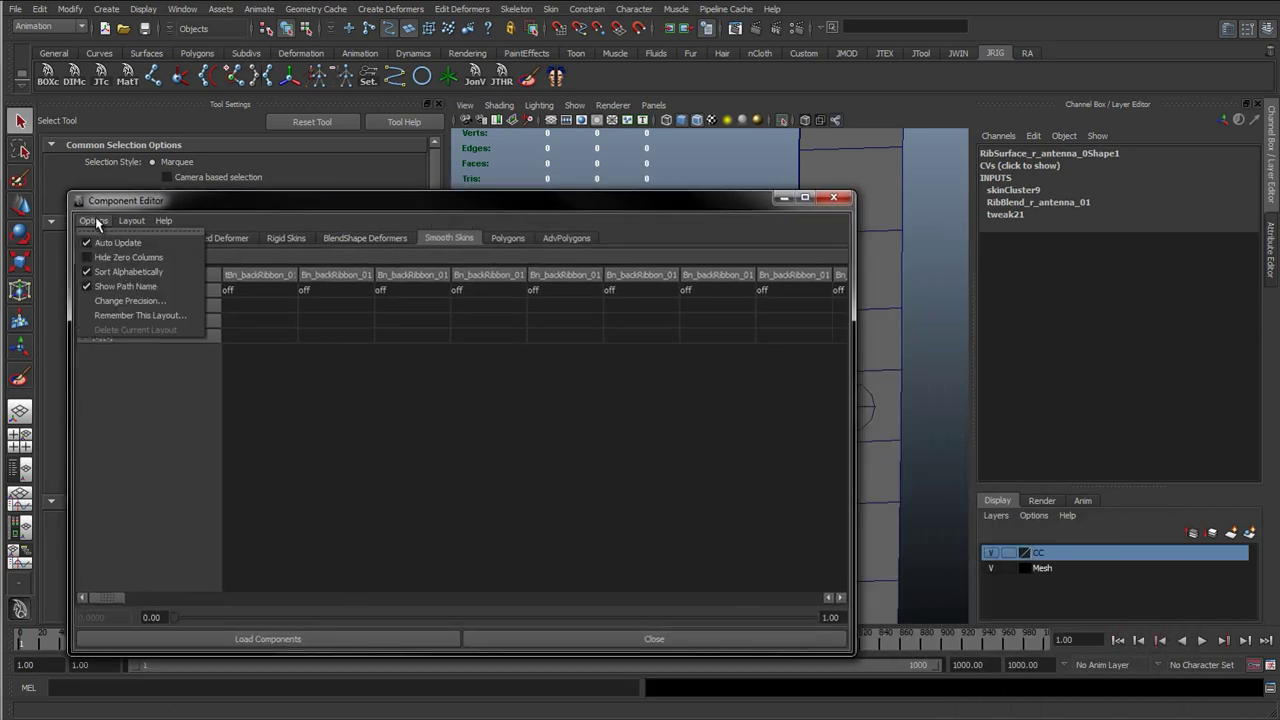
{"action": "left_click", "coordinate": [145, 260]}
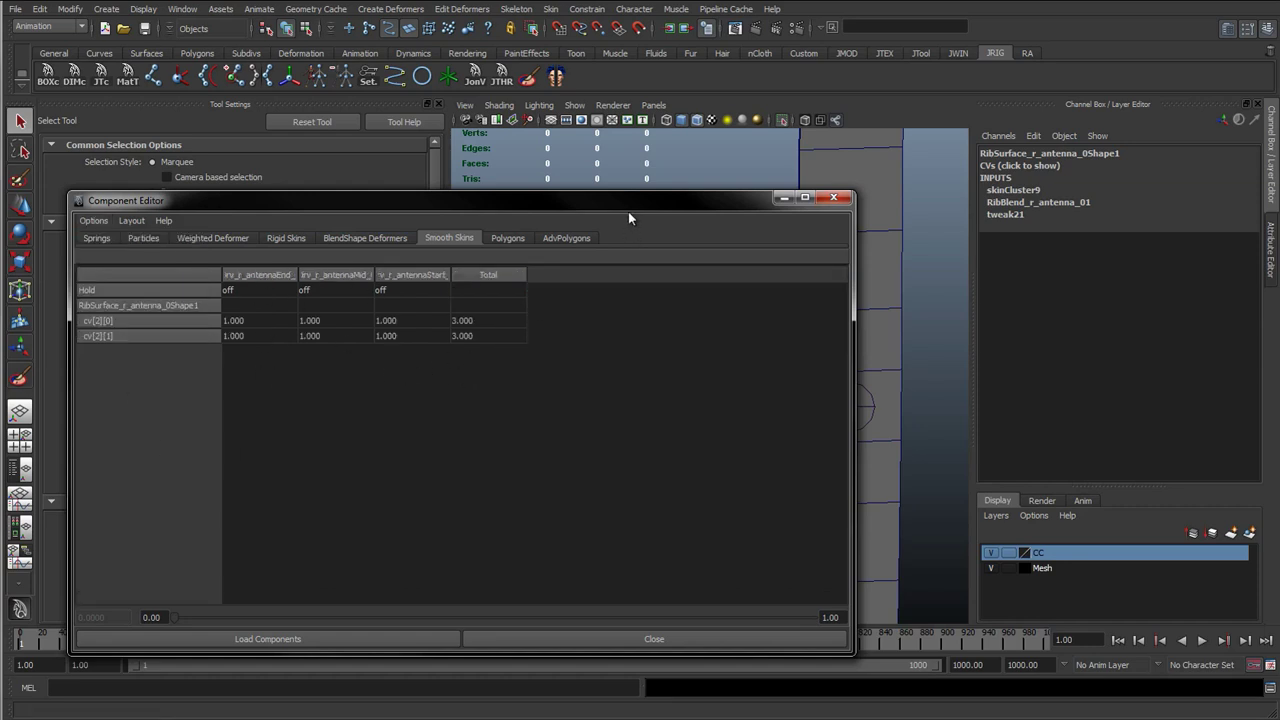
- Narrow the Component Editor window and place it beside the antenna surface so the CVs stay visible
{"action": "left_click_drag", "start_coordinate": [628, 204], "coordinate": [710, 504]}
{"action": "left_click_drag", "start_coordinate": [614, 508], "coordinate": [639, 169]}
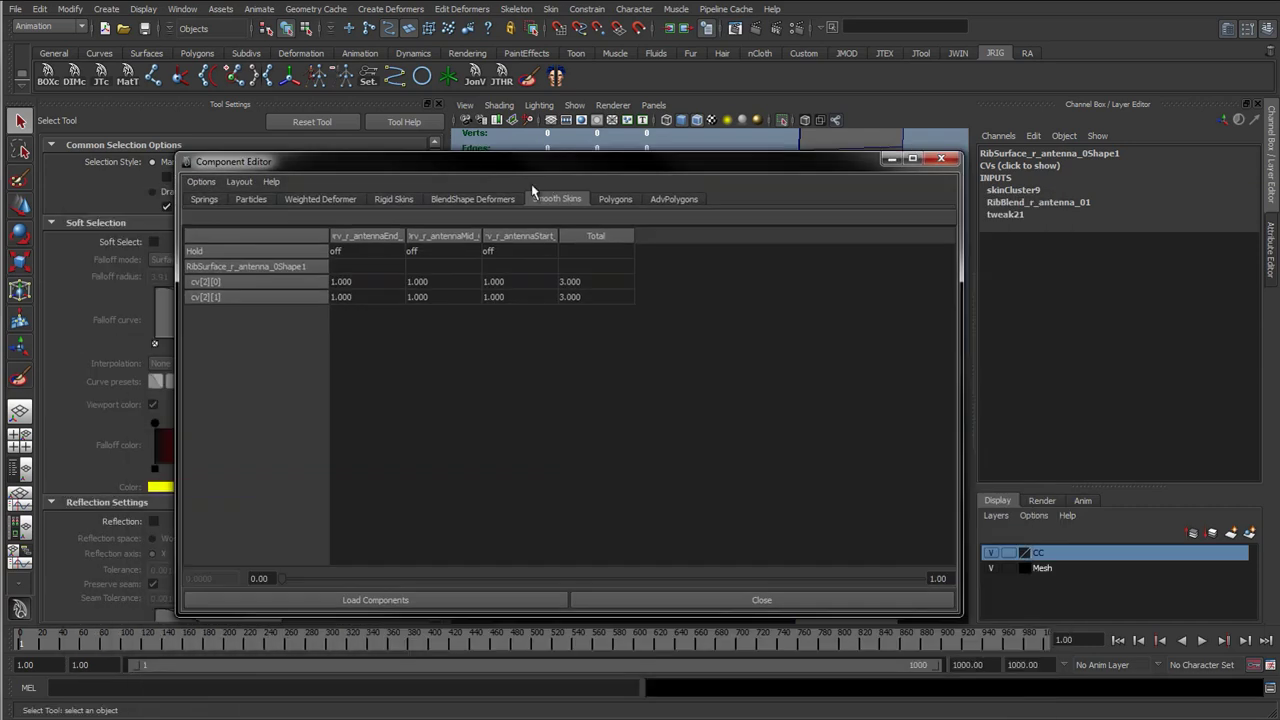
{"action": "left_click_drag", "start_coordinate": [870, 167], "coordinate": [683, 413]}
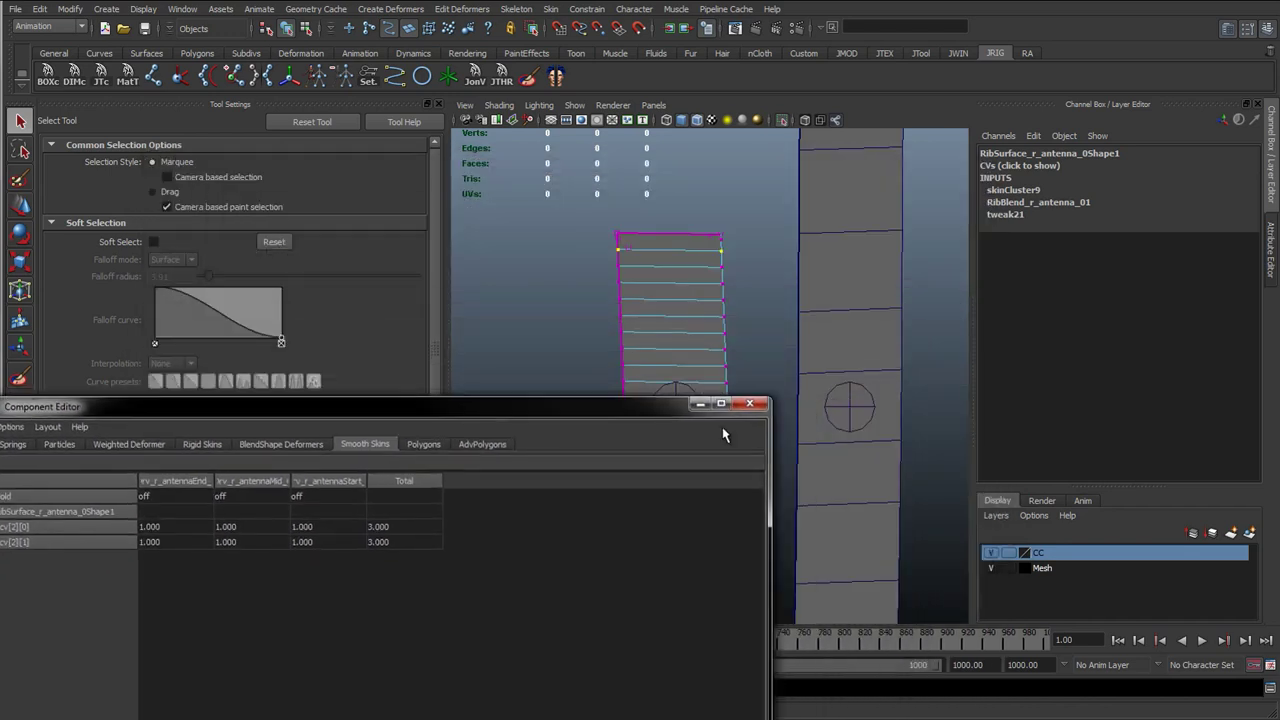
{"action": "left_click_drag", "start_coordinate": [768, 499], "coordinate": [486, 500]}
{"action": "left_click_drag", "start_coordinate": [364, 397], "coordinate": [509, 167]}
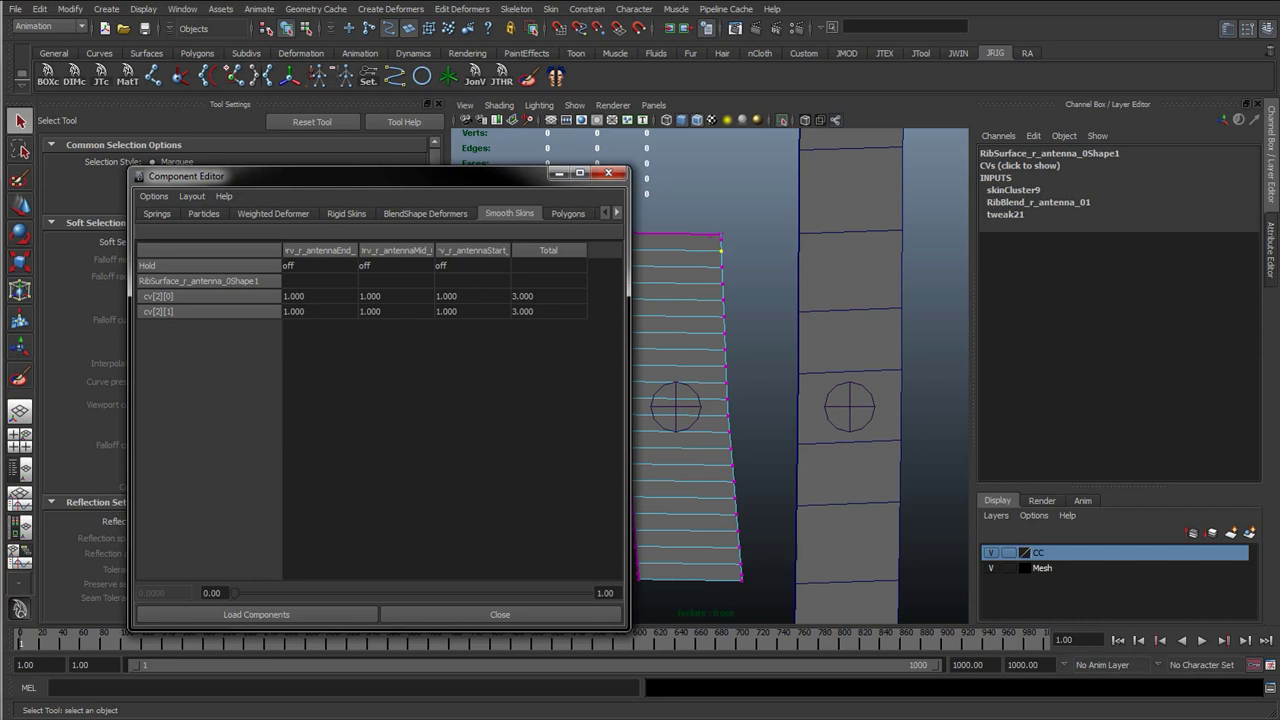
{"action": "left_click_drag", "start_coordinate": [399, 177], "coordinate": [329, 158]}
- Hide the Channel Box to widen the viewport around the right antenna surface
{"action": "right_click_drag", "start_coordinate": [796, 322], "coordinate": [850, 322], "text": "alt"}
{"action": "key", "text": "space"}
{"action": "left_click_drag", "start_coordinate": [700, 307], "coordinate": [698, 332]}
{"action": "scroll", "coordinate": [698, 332], "scroll_direction": "down", "scroll_amount": 6}
{"action": "middle_click_drag", "start_coordinate": [706, 398], "coordinate": [784, 418], "text": "alt"}
{"action": "right_click_drag", "start_coordinate": [694, 423], "coordinate": [754, 298], "text": "alt"}
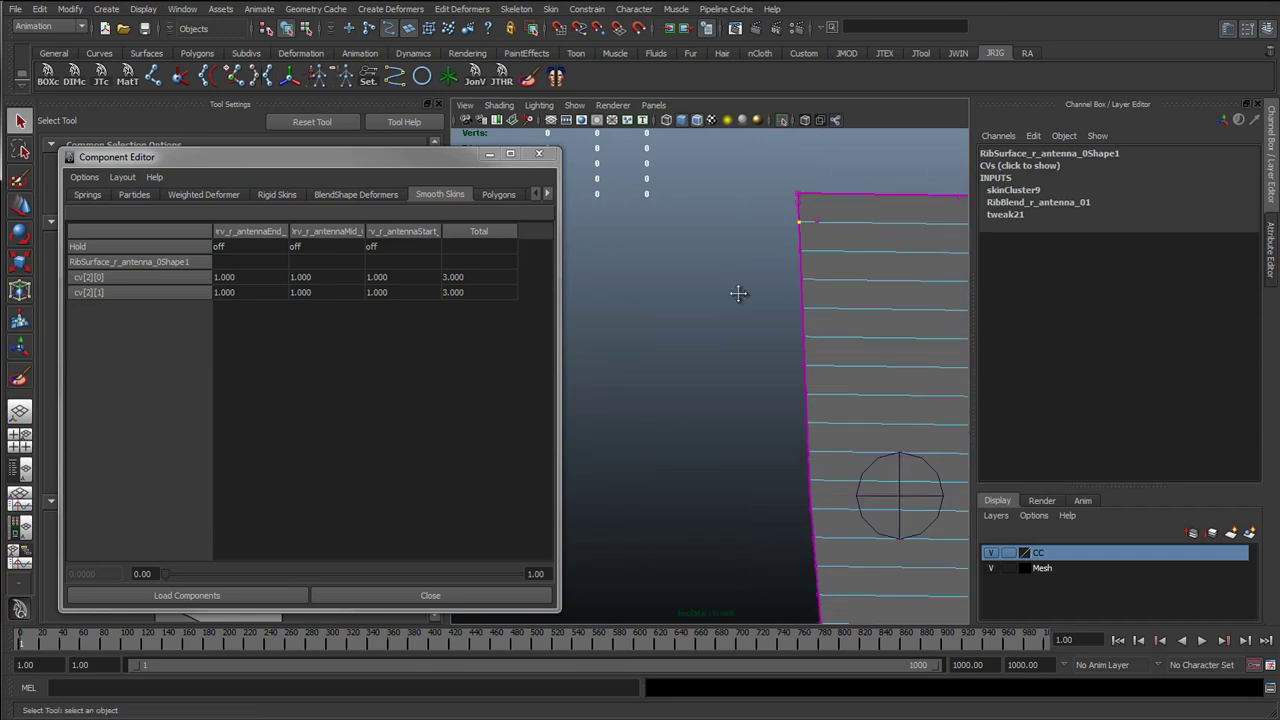
{"action": "middle_click_drag", "start_coordinate": [754, 298], "coordinate": [490, 287], "text": "alt"}
{"action": "left_click", "coordinate": [1273, 190]}
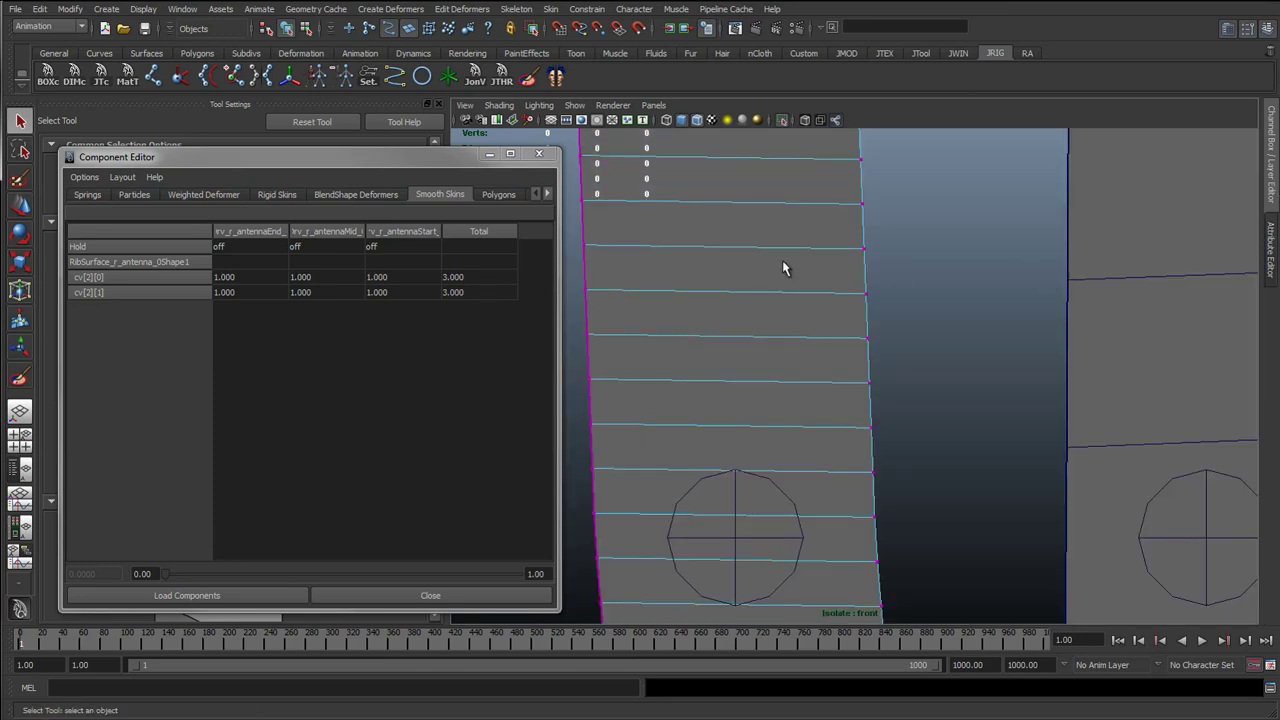
- Select the four CVs in the two uppermost rows of the right antenna surface to inspect their smooth skin weights
{"action": "middle_click_drag", "start_coordinate": [783, 261], "coordinate": [891, 454], "text": "alt"}
{"action": "left_click_drag", "start_coordinate": [802, 284], "coordinate": [989, 285]}
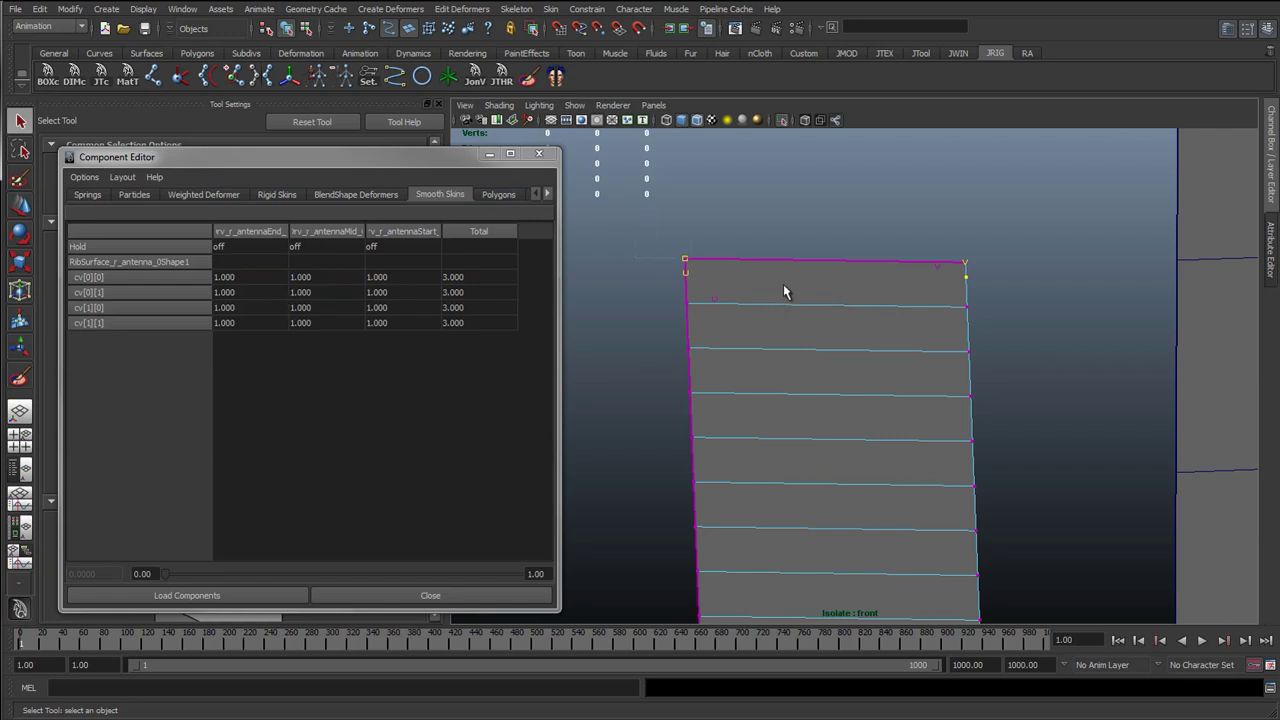
{"action": "left_click_drag", "start_coordinate": [1014, 300], "coordinate": [1014, 300]}
- Select the single control vertex cv[1][0] near the surface's upper corner to inspect its joint weights
{"action": "right_click_drag", "start_coordinate": [728, 316], "coordinate": [975, 335], "text": "alt"}
{"action": "middle_click_drag", "start_coordinate": [833, 302], "coordinate": [914, 326], "text": "alt"}
{"action": "left_click", "coordinate": [639, 222]}
{"action": "left_click", "coordinate": [660, 277]}
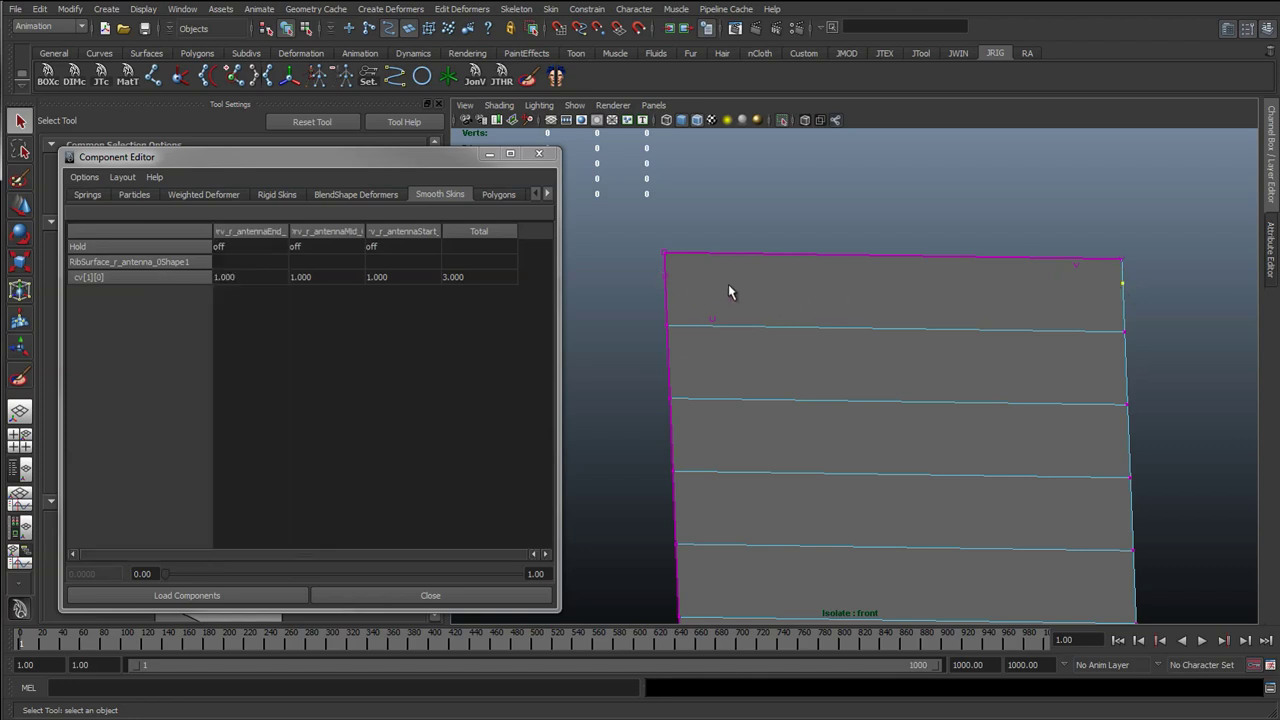
- Select the four CVs of the surface's two uppermost rows and set their antennaMid and antennaStart joint weights to 0
{"action": "left_click_drag", "start_coordinate": [1167, 319], "coordinate": [1168, 320]}
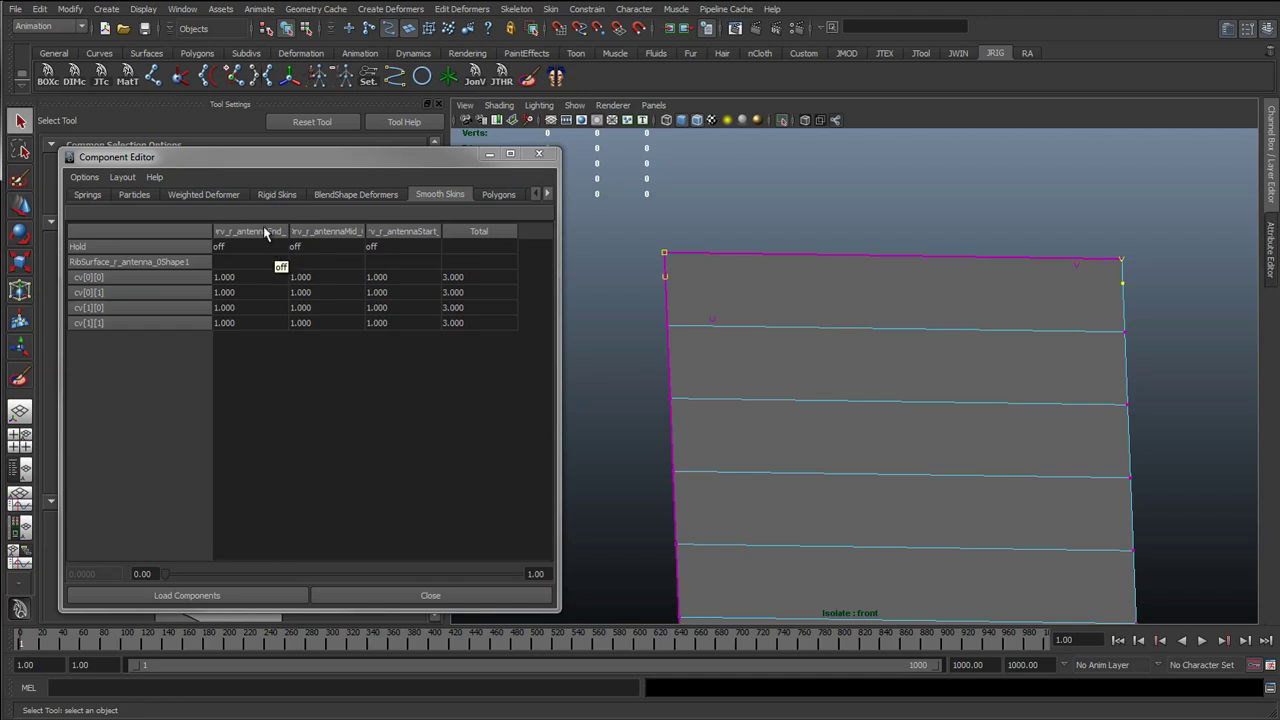
{"action": "left_click_drag", "start_coordinate": [240, 277], "coordinate": [246, 323]}
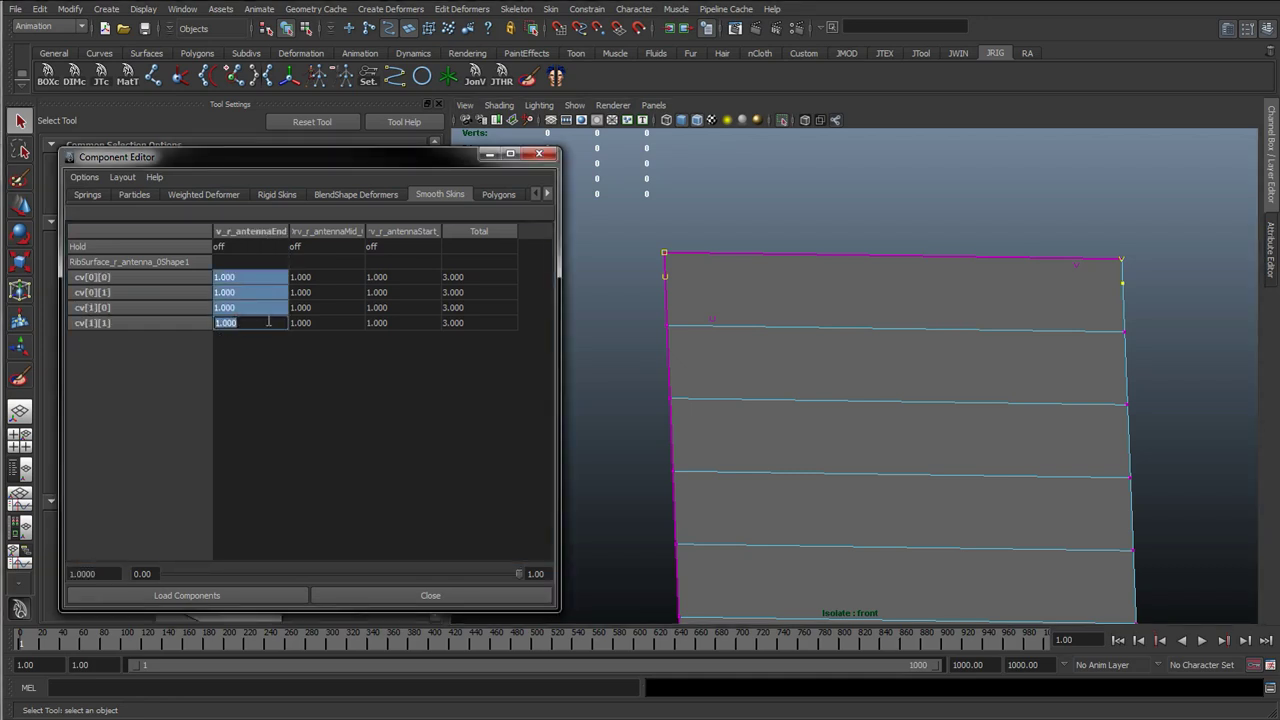
{"action": "left_click_drag", "start_coordinate": [310, 282], "coordinate": [374, 331]}
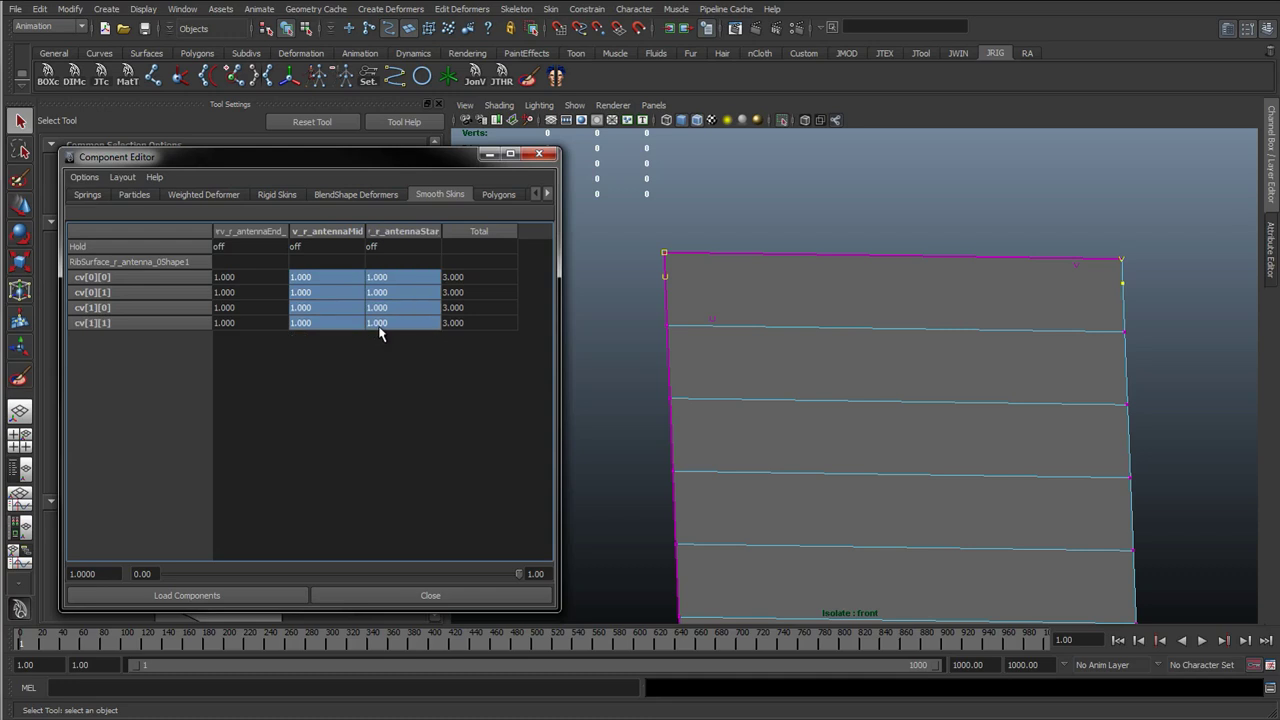
{"action": "type", "text": "0"}
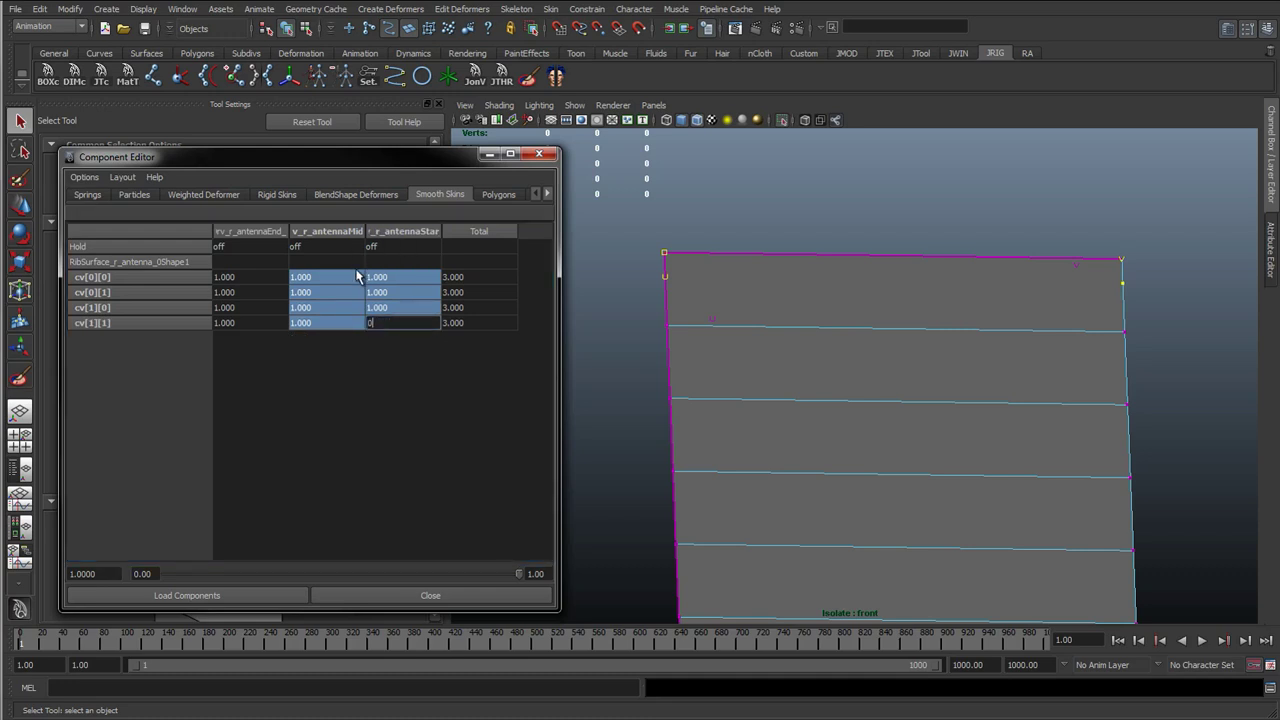
{"action": "key", "text": "Return"}
- Select the two CVs of row cv[2] on the antenna surface and set their antennaEnd joint weight to 0.9
{"action": "middle_click_drag", "start_coordinate": [868, 222], "coordinate": [836, 493], "text": "alt"}
{"action": "middle_click_drag", "start_coordinate": [840, 250], "coordinate": [814, 220], "text": "alt"}
{"action": "middle_click_drag", "start_coordinate": [636, 508], "coordinate": [666, 300], "text": "alt"}
{"action": "right_click_drag", "start_coordinate": [666, 300], "coordinate": [846, 297], "text": "alt"}
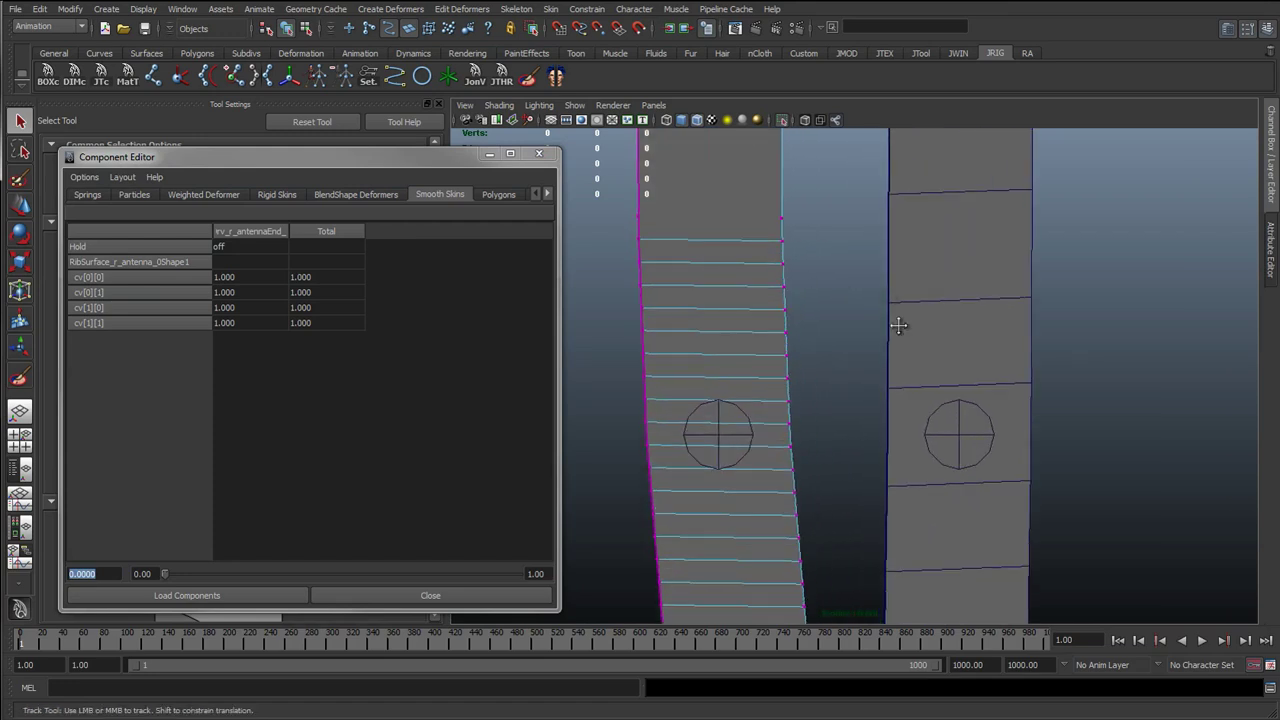
{"action": "middle_click_drag", "start_coordinate": [846, 297], "coordinate": [999, 392], "text": "alt"}
{"action": "right_click_drag", "start_coordinate": [723, 356], "coordinate": [867, 356], "text": "alt"}
{"action": "middle_click_drag", "start_coordinate": [904, 348], "coordinate": [851, 420], "text": "alt"}
{"action": "right_click_drag", "start_coordinate": [705, 365], "coordinate": [789, 363], "text": "alt"}
{"action": "middle_click_drag", "start_coordinate": [951, 461], "coordinate": [966, 383], "text": "alt"}
{"action": "right_click_drag", "start_coordinate": [966, 383], "coordinate": [743, 306], "text": "alt"}
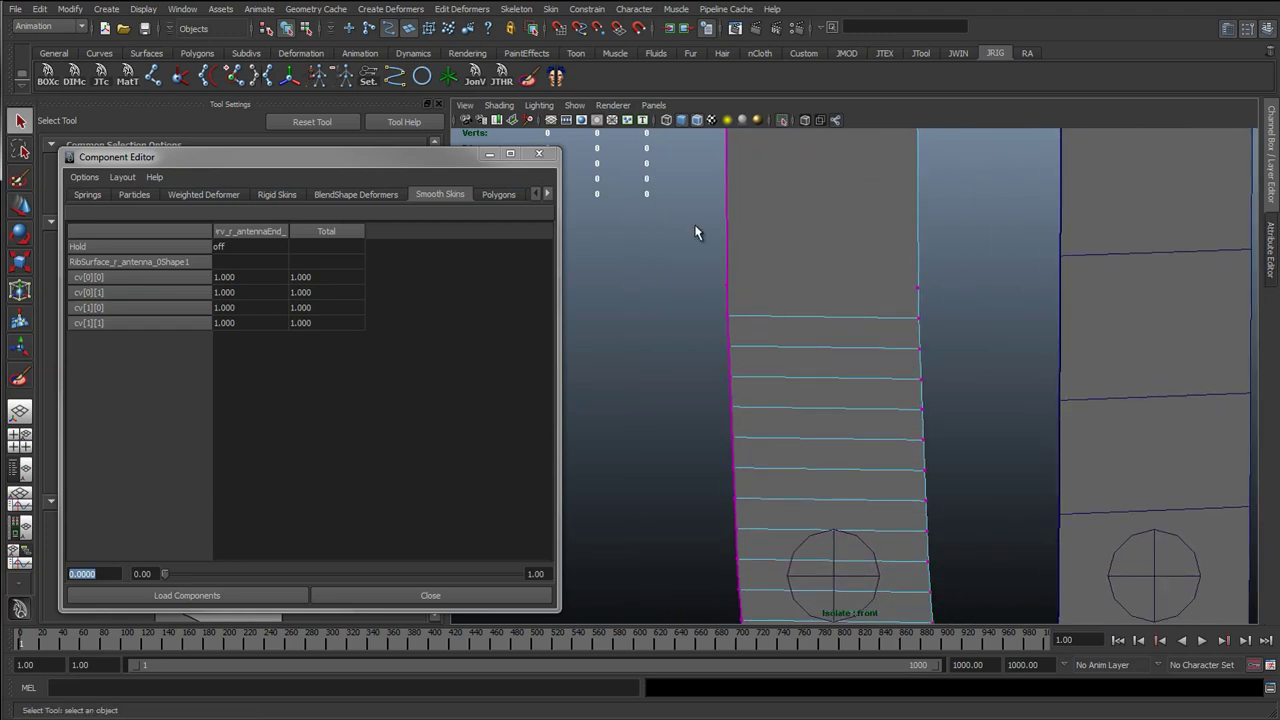
{"action": "left_click_drag", "start_coordinate": [810, 303], "coordinate": [930, 300]}
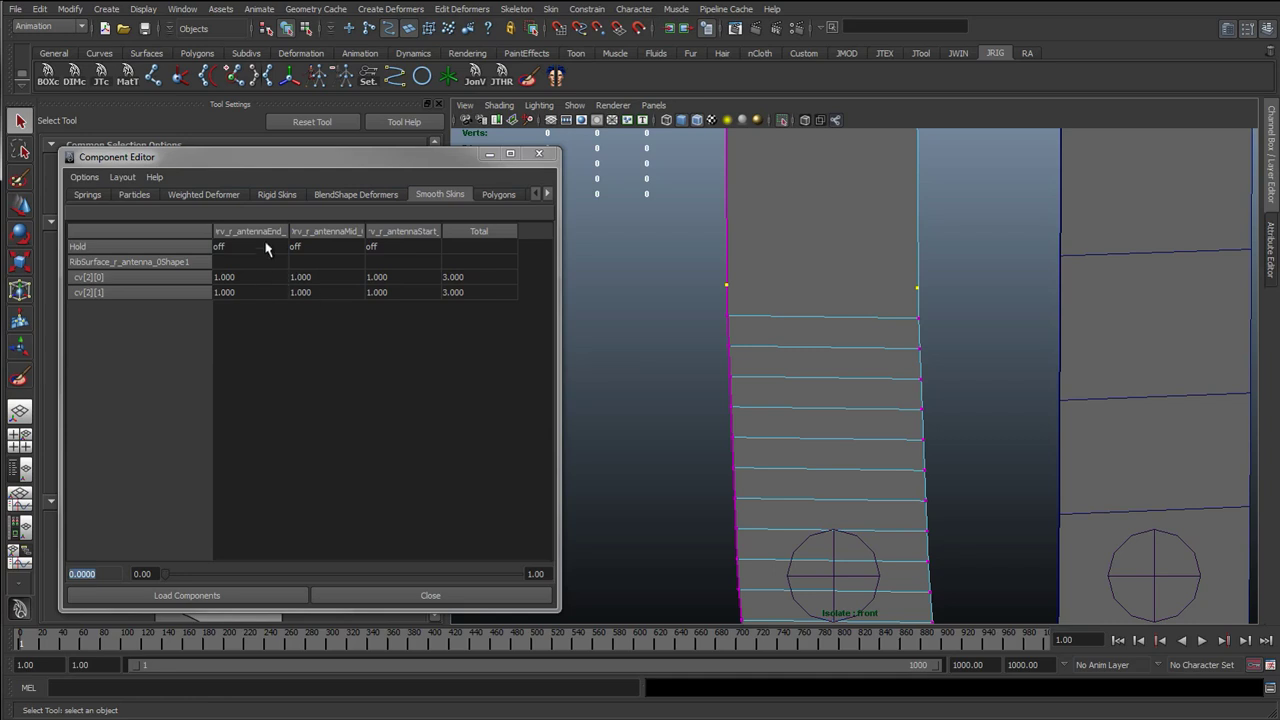
{"action": "left_click_drag", "start_coordinate": [245, 282], "coordinate": [230, 290]}
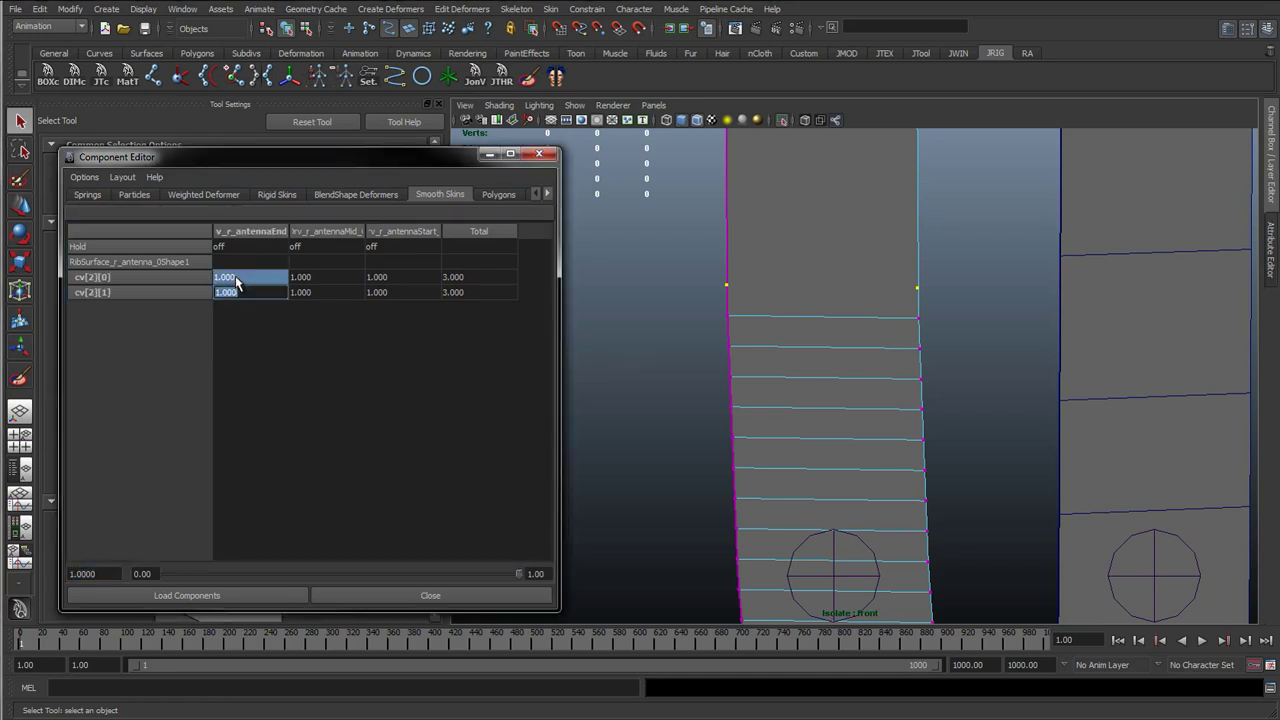
{"action": "type", "text": "0.9"}
{"action": "key", "text": "Return"}
- Set the cv[2] row's antennaMid joint weight to 0.1 and its antennaStart weight to 0
{"action": "left_click_drag", "start_coordinate": [326, 278], "coordinate": [326, 291]}
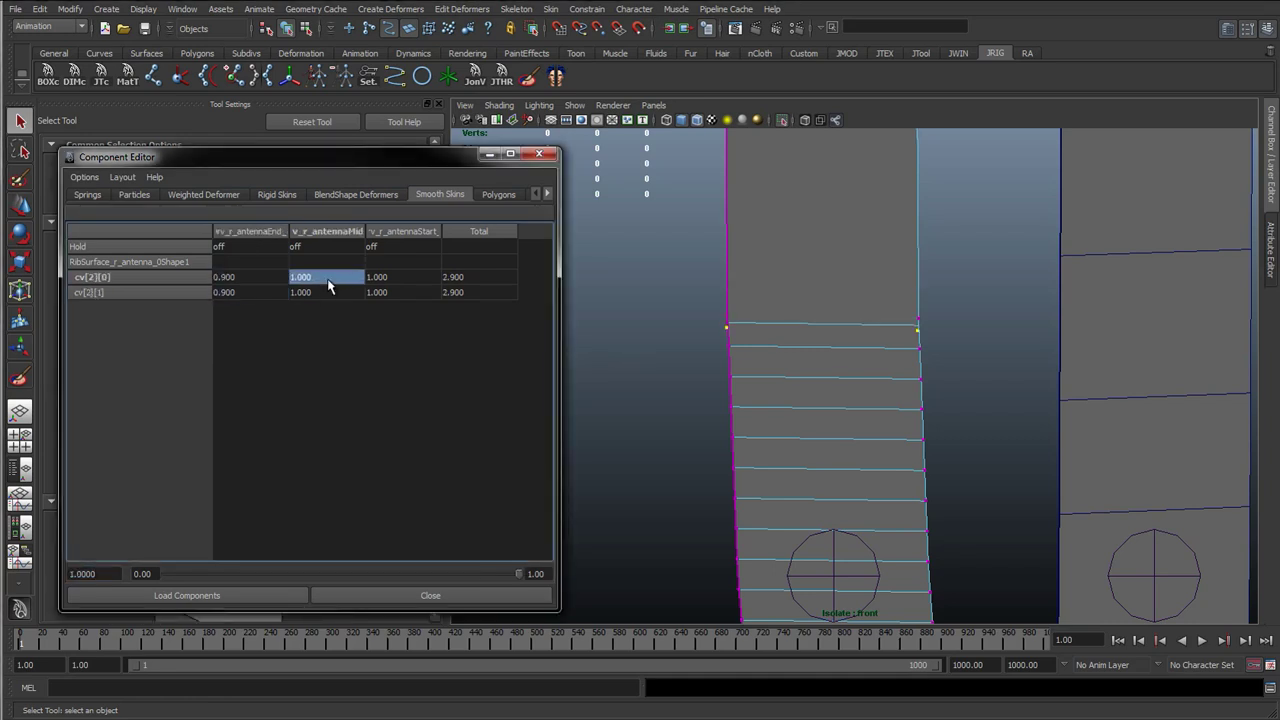
{"action": "type", "text": ".1"}
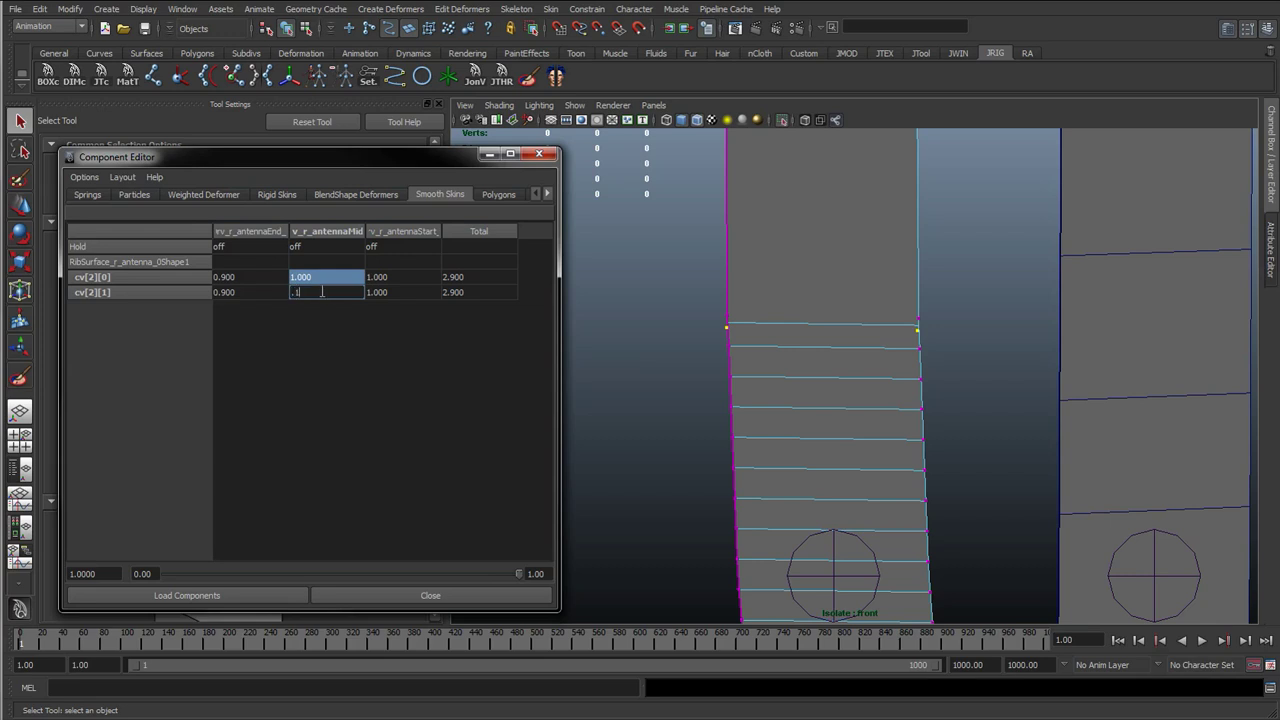
{"action": "key", "text": "Return"}
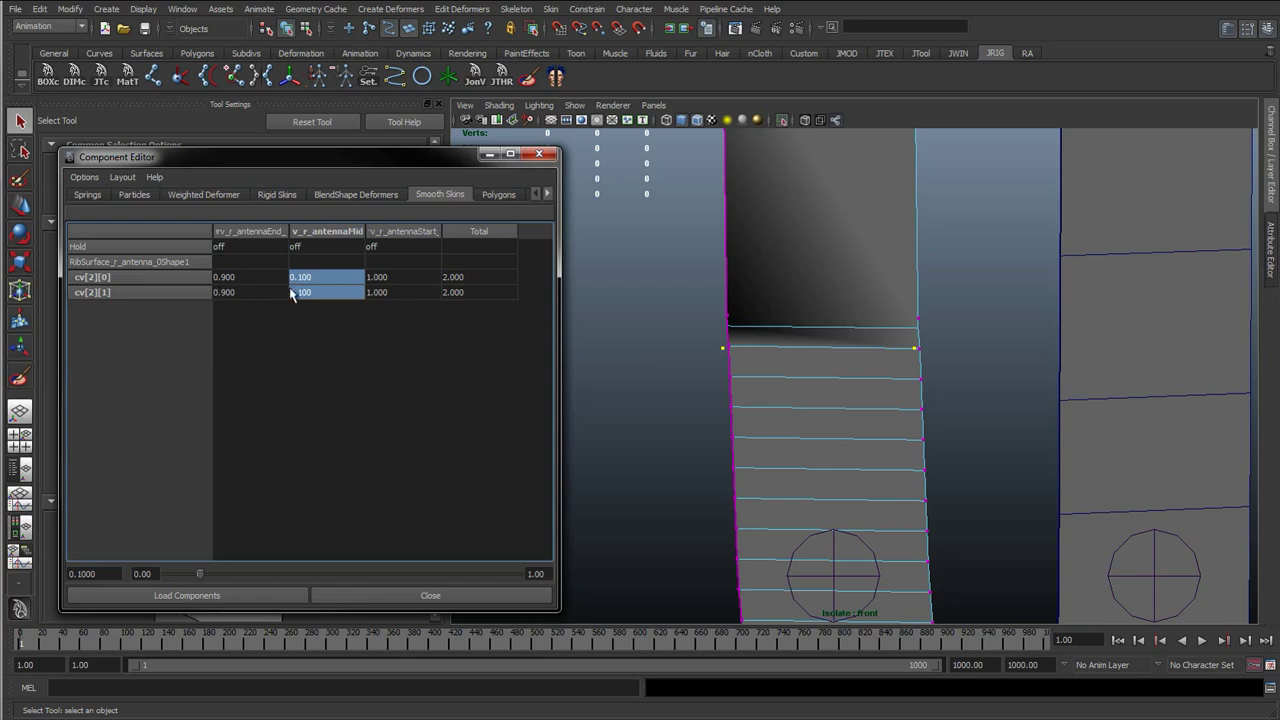
{"action": "left_click_drag", "start_coordinate": [395, 290], "coordinate": [396, 276]}
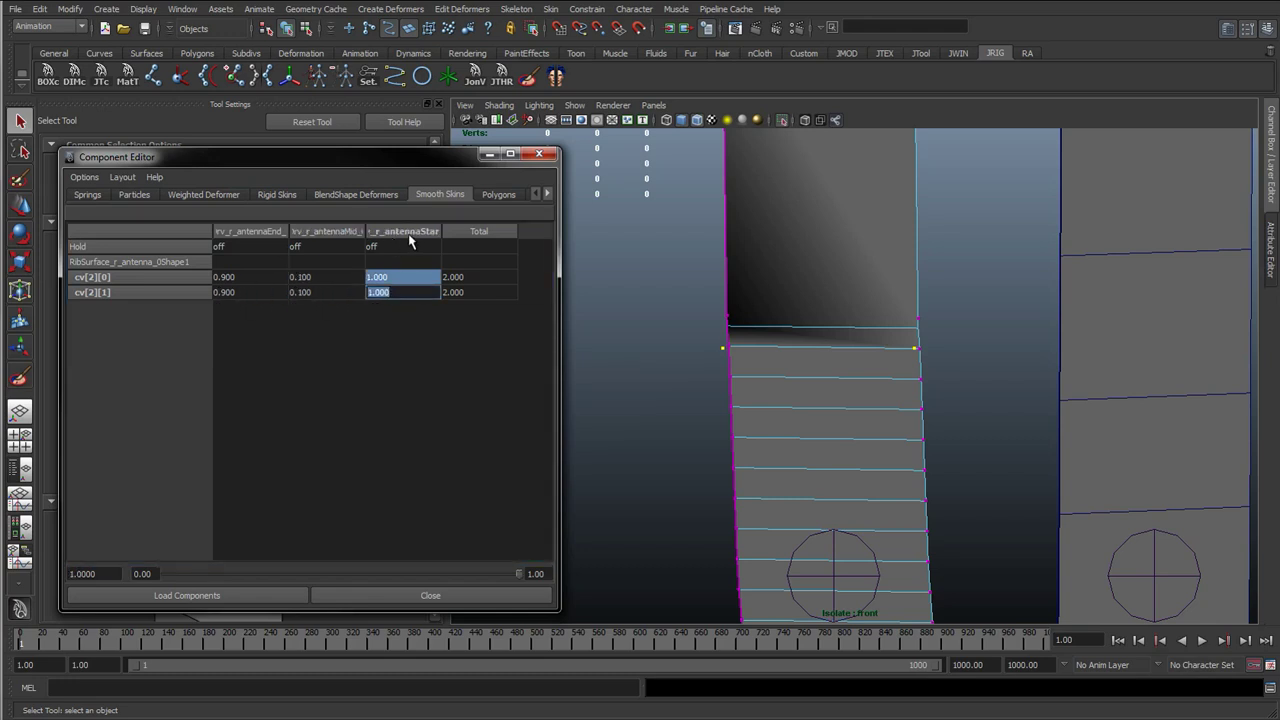
{"action": "type", "text": "0"}
{"action": "key", "text": "Return"}
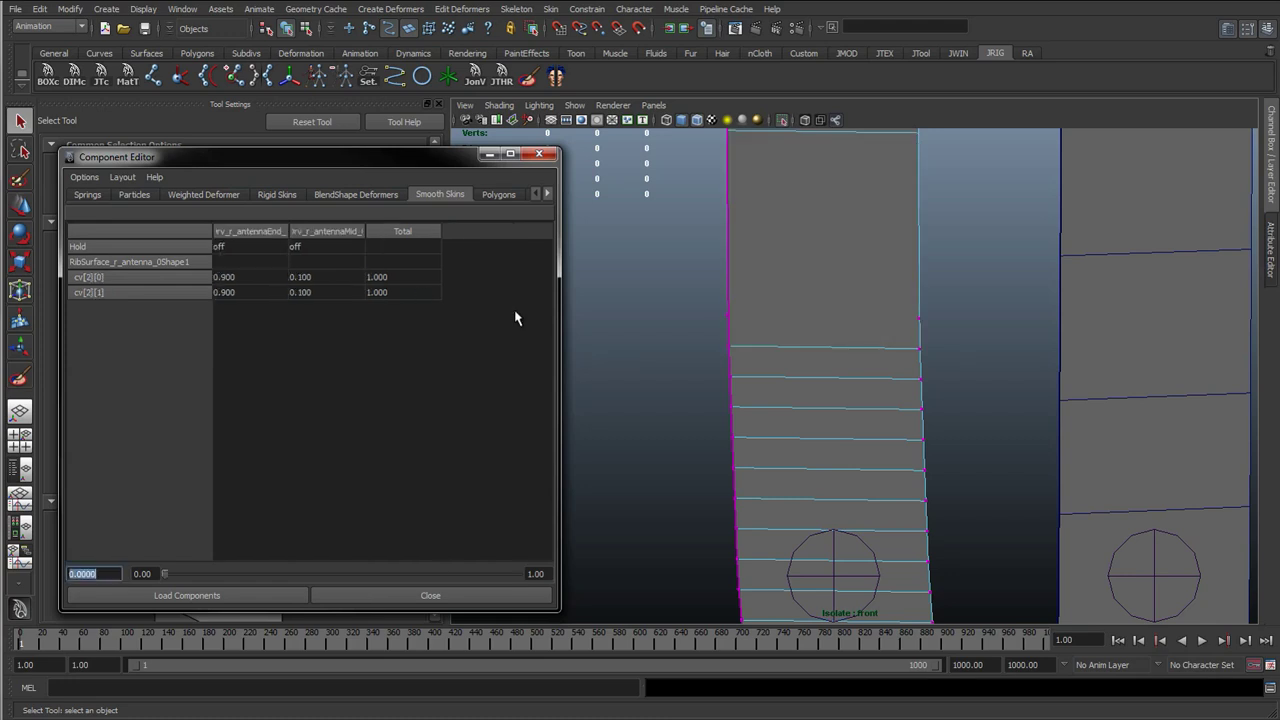
- Select the cv[3] row and set its joint weights to 0.8 for antennaEnd, 0.2 for antennaMid and 0 for antennaStart
{"action": "left_click_drag", "start_coordinate": [677, 281], "coordinate": [954, 329]}
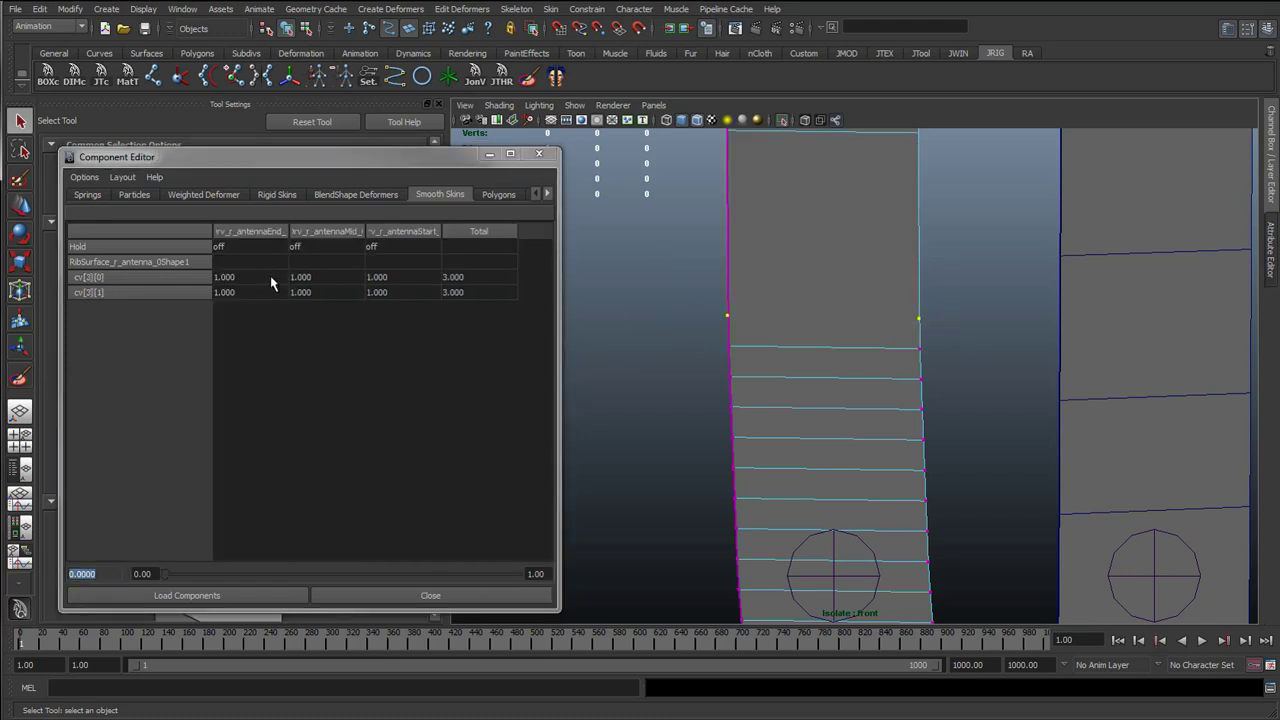
{"action": "left_click_drag", "start_coordinate": [239, 278], "coordinate": [302, 291]}
{"action": "type", "text": "0.8"}
{"action": "key", "text": "Return"}
{"action": "type", "text": "."}
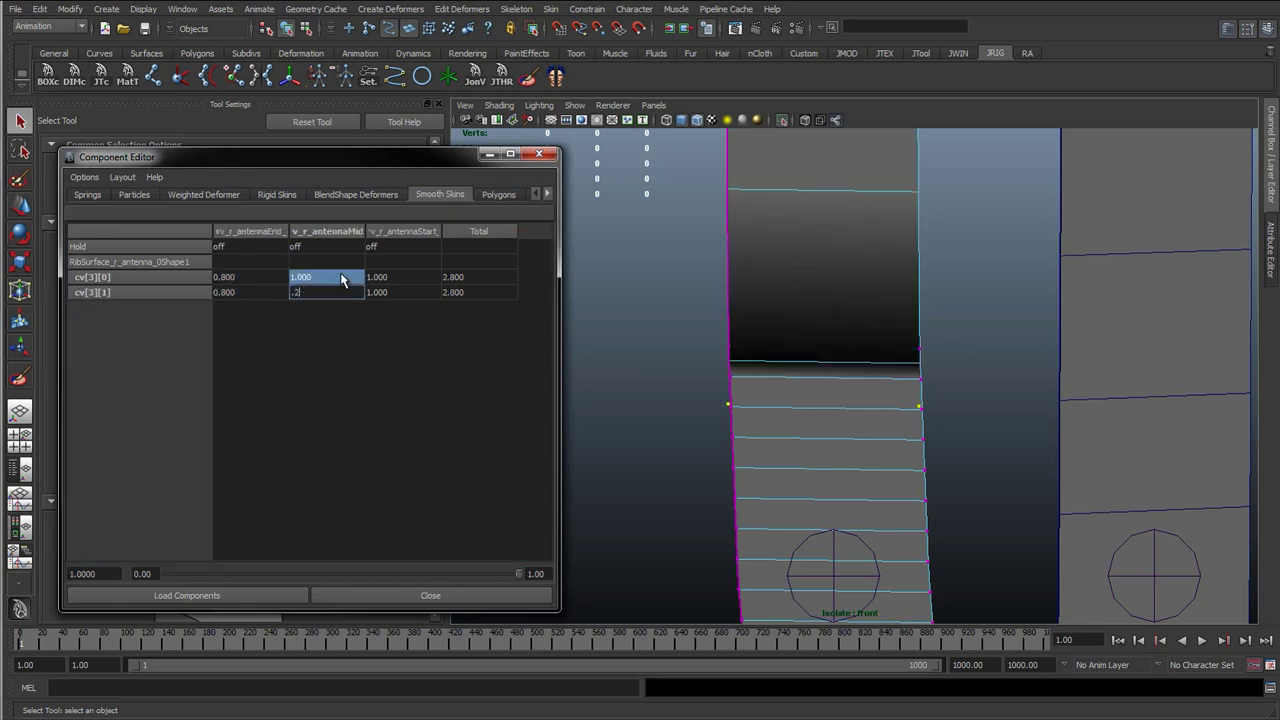
{"action": "type", "text": "2"}
{"action": "key", "text": "Return"}
{"action": "left_click_drag", "start_coordinate": [377, 278], "coordinate": [380, 291]}
{"action": "type", "text": "0"}
{"action": "key", "text": "Return"}
- Select the cv[4] row and set its joint weights to 0.7 for antennaEnd, 0.3 for antennaMid and 0 for antennaStart
{"action": "left_click_drag", "start_coordinate": [646, 301], "coordinate": [866, 336]}
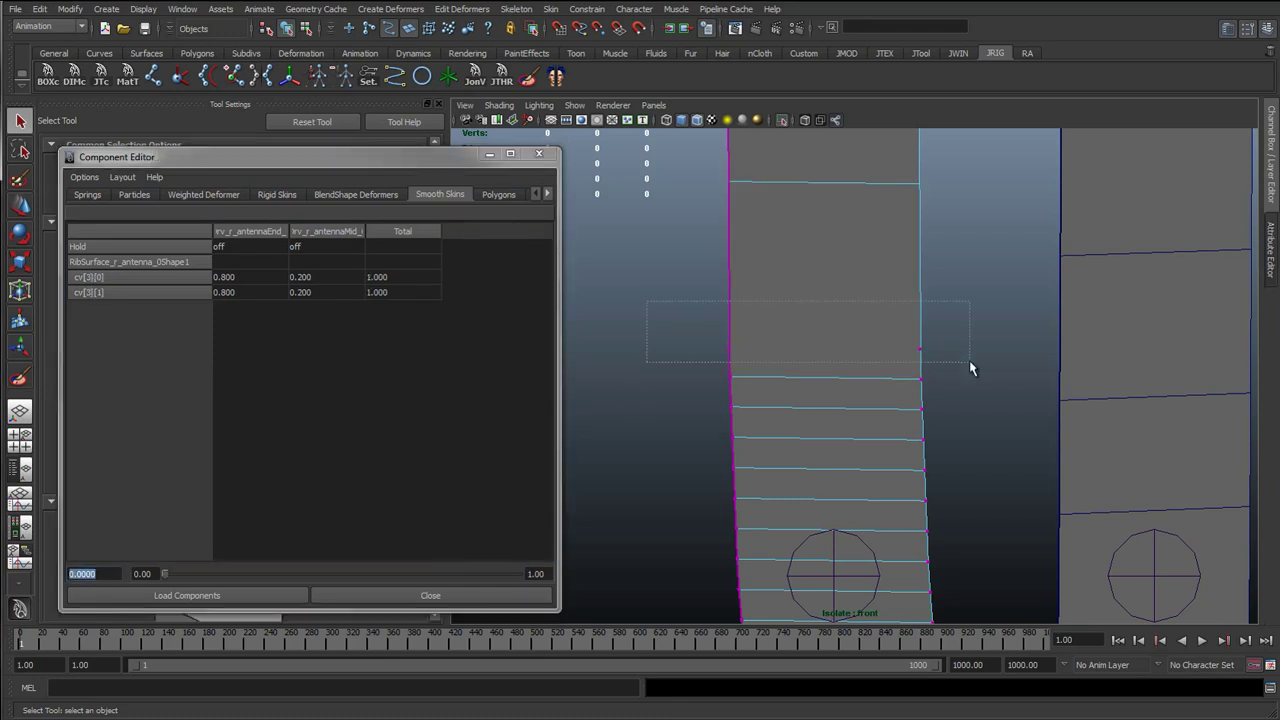
{"action": "left_click_drag", "start_coordinate": [969, 360], "coordinate": [969, 362]}
{"action": "left_click_drag", "start_coordinate": [241, 277], "coordinate": [302, 292]}
{"action": "type", "text": "0.7"}
{"action": "key", "text": "Return"}
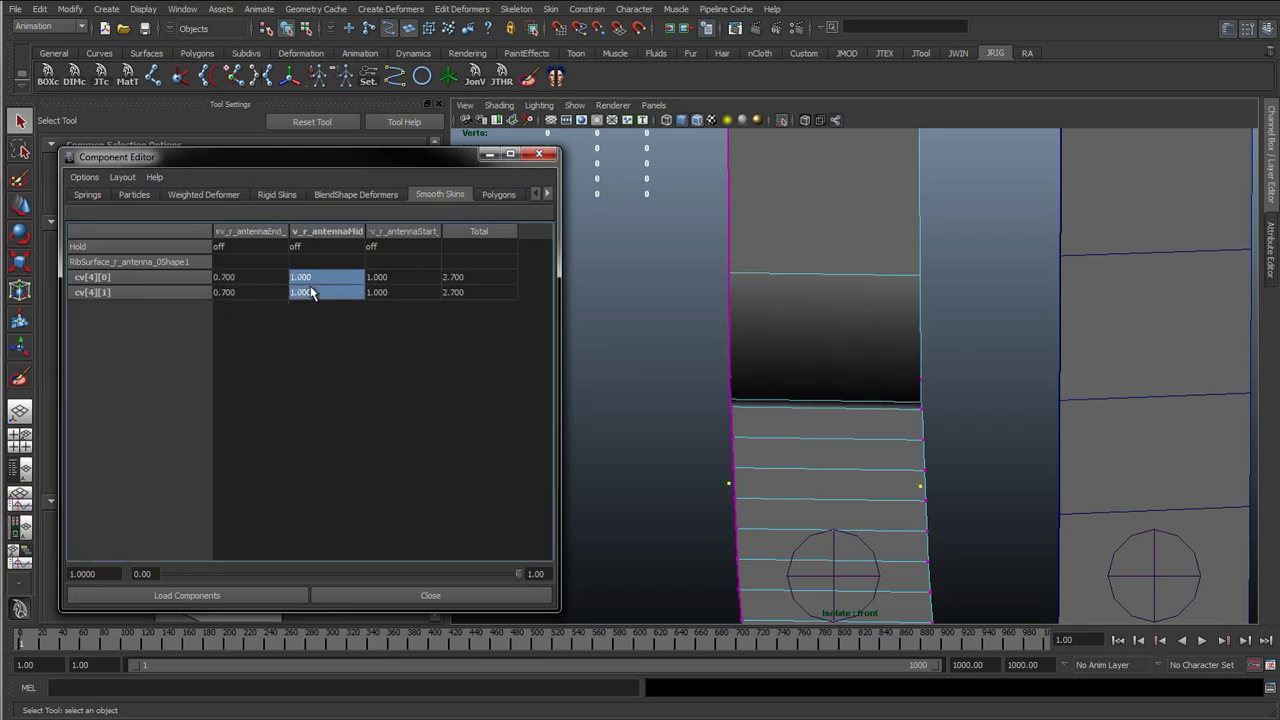
{"action": "type", "text": ".3"}
{"action": "key", "text": "Return"}
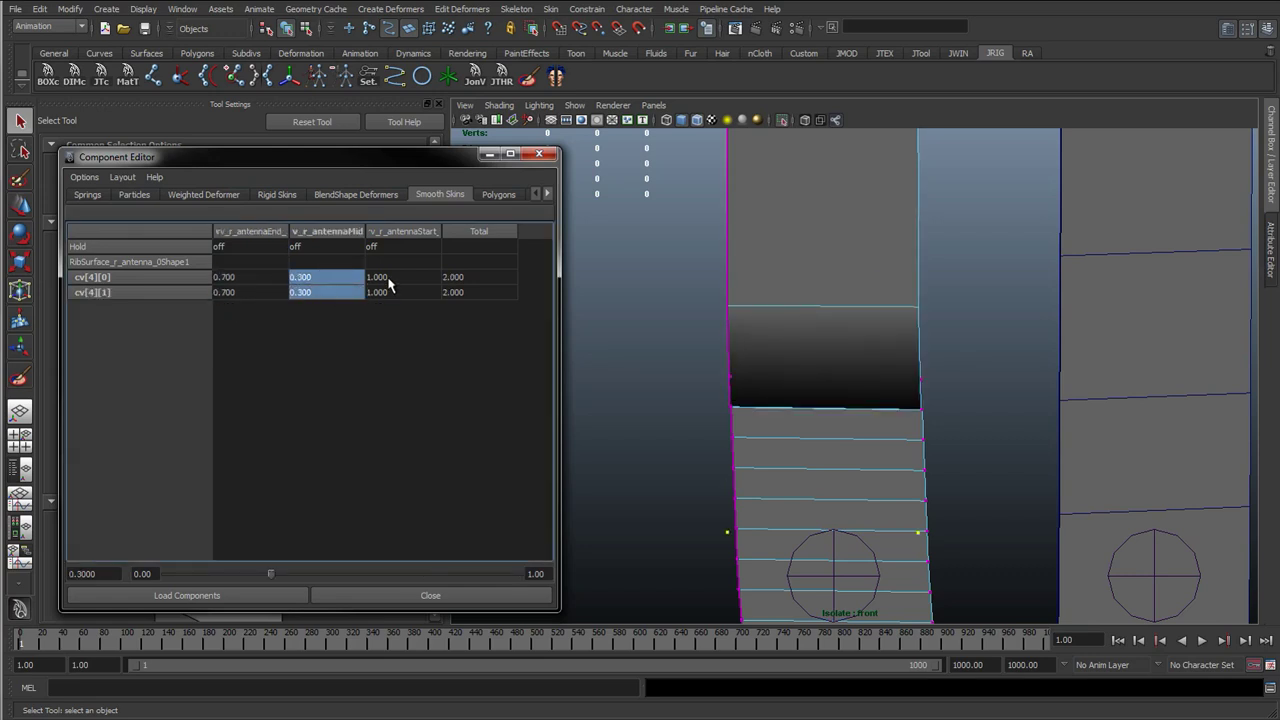
{"action": "left_click_drag", "start_coordinate": [391, 278], "coordinate": [391, 292]}
{"action": "type", "text": "0"}
{"action": "key", "text": "Return"}
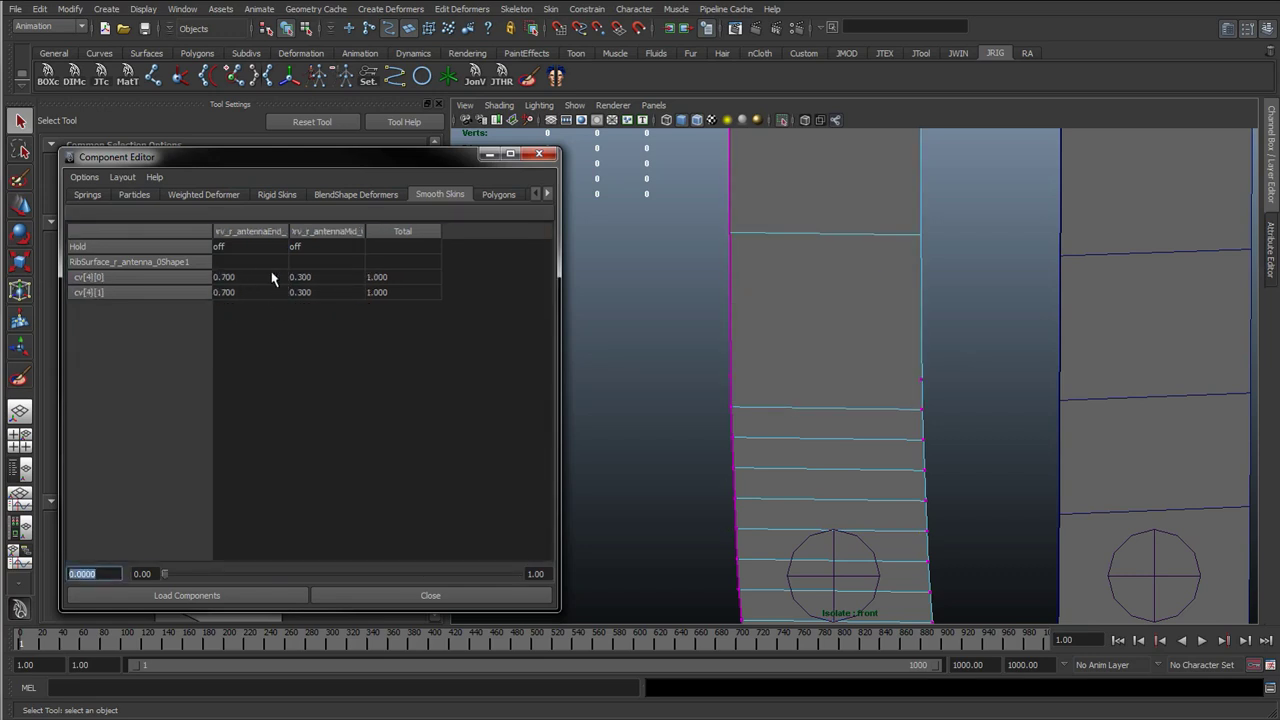
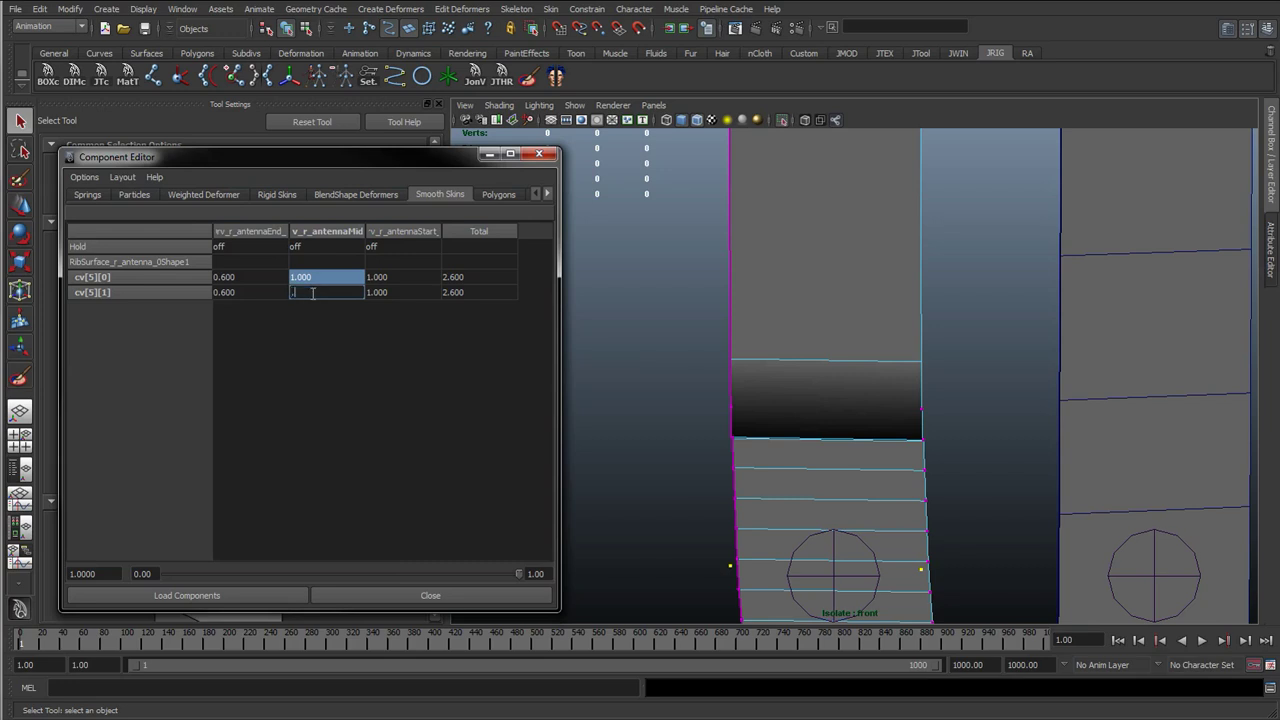
- Set the cv[5] row's antennaMid joint weight to 0.4 and its antennaStart weight to 0
{"action": "type", "text": "4"}
{"action": "key", "text": "Return"}
{"action": "left_click_drag", "start_coordinate": [391, 278], "coordinate": [398, 292]}
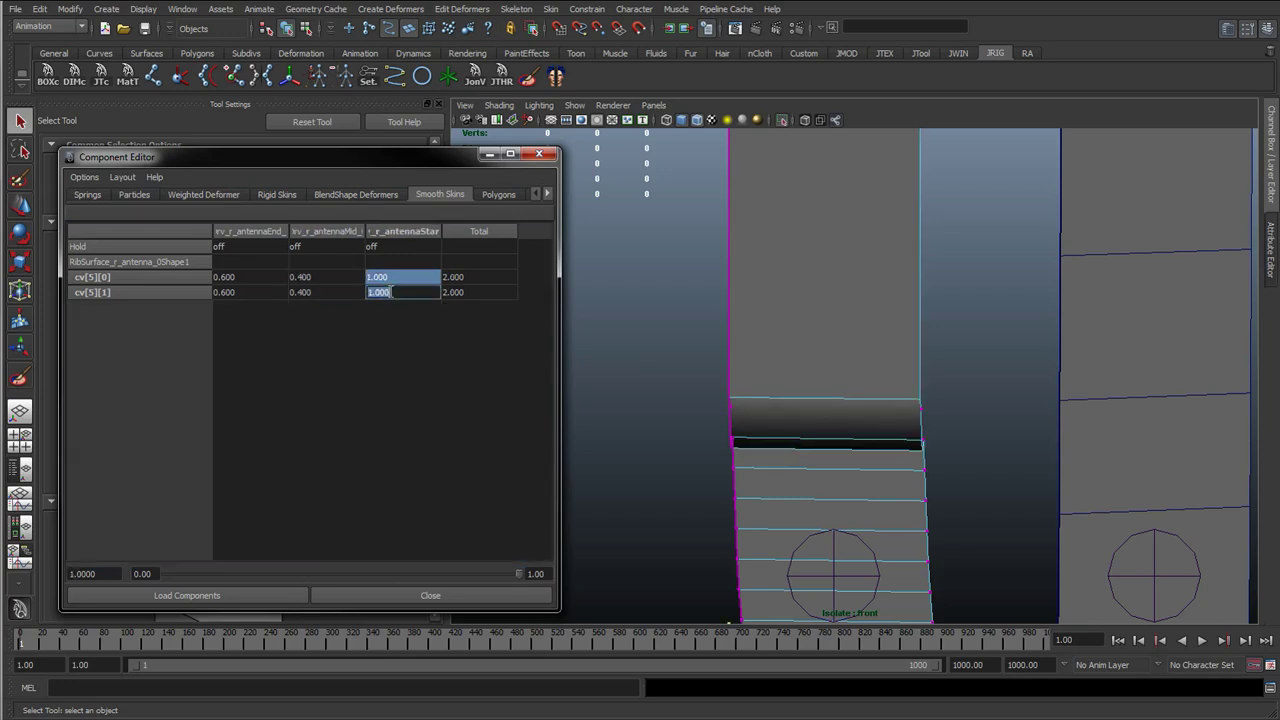
{"action": "type", "text": "0"}
{"action": "key", "text": "Return"}
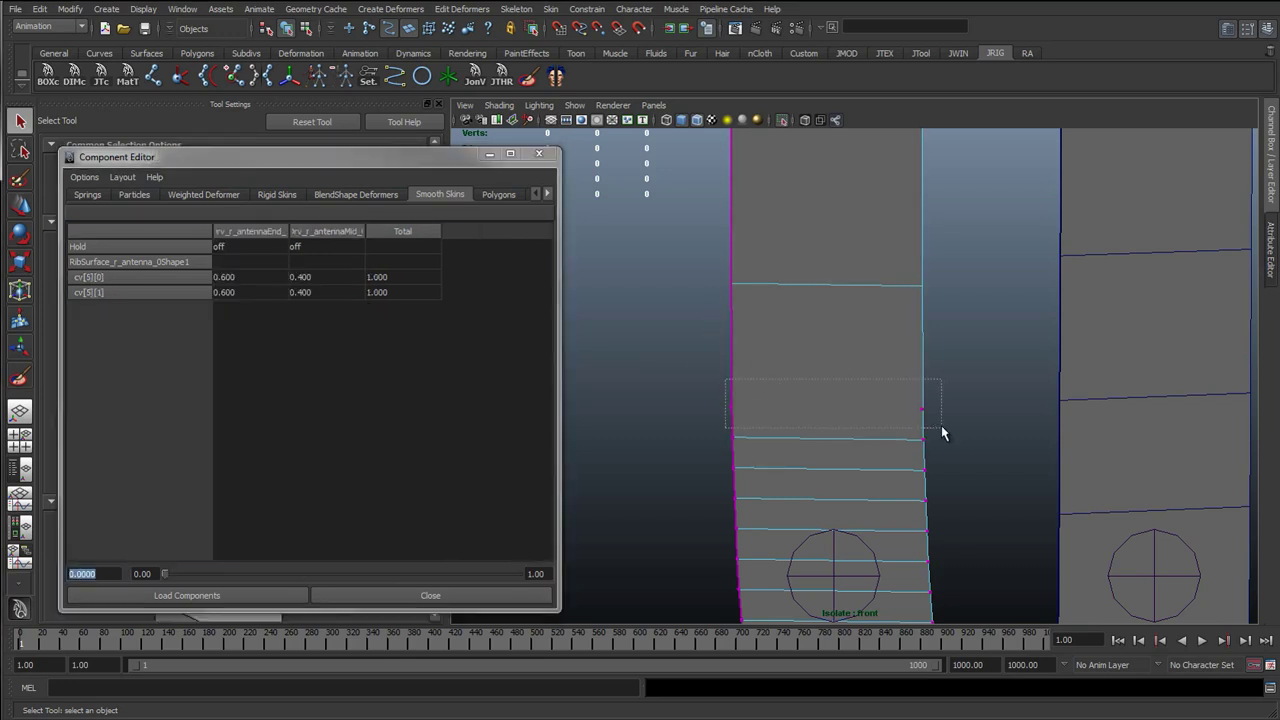
- Select the cv[6] row and set its joint weights to 0.5 for antennaEnd, 0.5 for antennaMid and 0 for antennaStart
{"action": "left_click_drag", "start_coordinate": [941, 425], "coordinate": [615, 402]}
{"action": "left_click_drag", "start_coordinate": [244, 277], "coordinate": [380, 291]}
{"action": "type", "text": ".5"}
{"action": "key", "text": "Return"}
{"action": "type", "text": ".5"}
{"action": "key", "text": "Return"}
{"action": "type", "text": "0"}
{"action": "key", "text": "Return"}
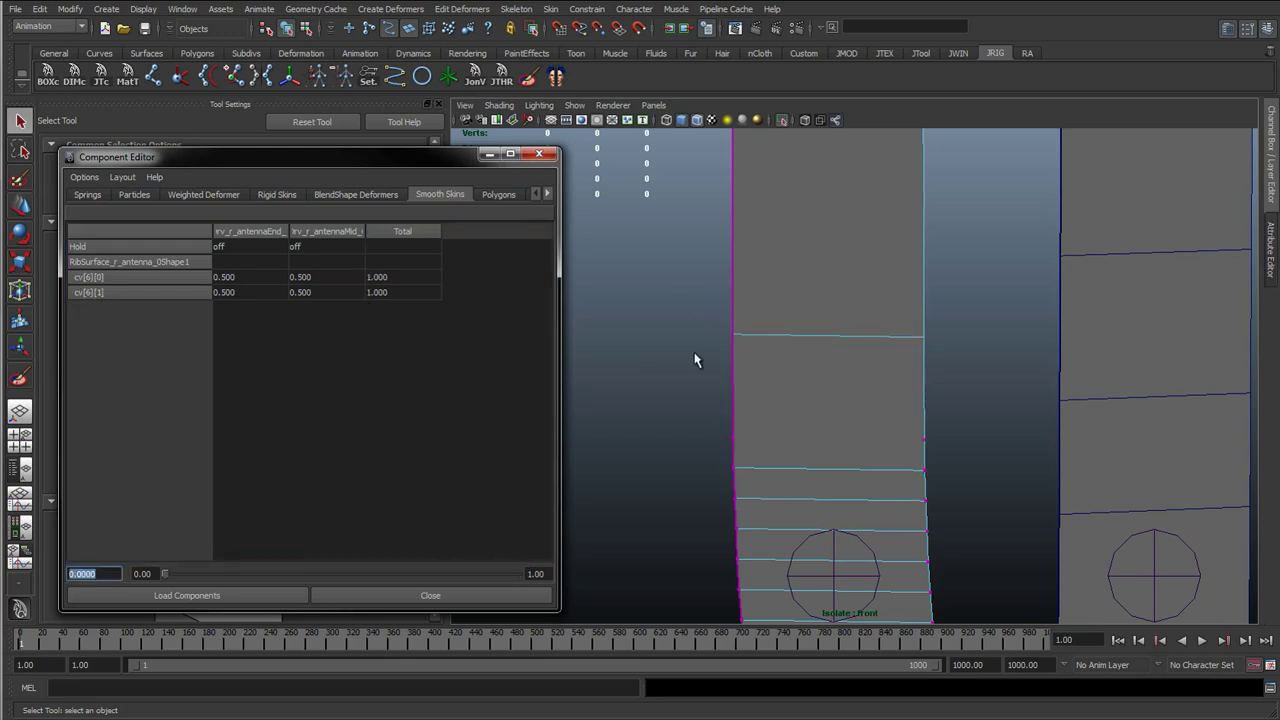
- Select the cv[7] row and set its joint weights to 0.4 for antennaEnd, 0.6 for antennaMid and 0 for antennaStart
{"action": "left_click_drag", "start_coordinate": [674, 371], "coordinate": [936, 457]}
{"action": "left_click_drag", "start_coordinate": [237, 278], "coordinate": [238, 291]}
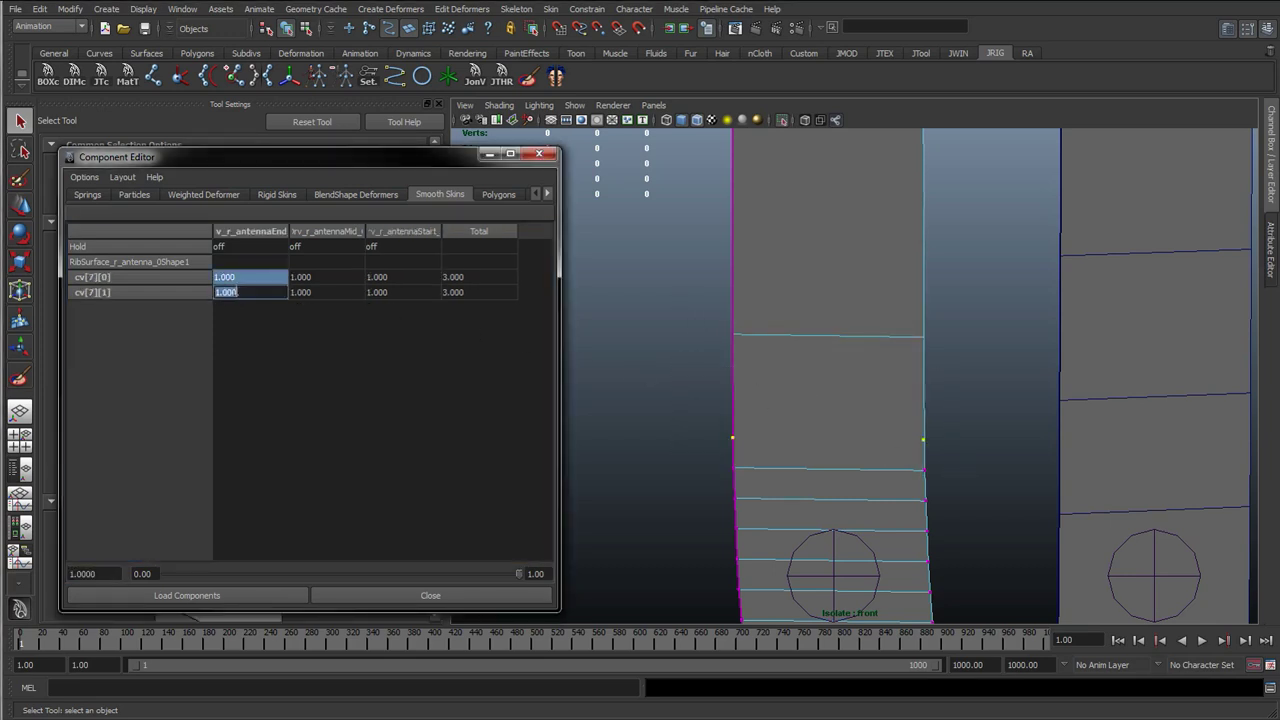
{"action": "type", "text": ".4"}
{"action": "key", "text": "Return"}
{"action": "left_click_drag", "start_coordinate": [300, 278], "coordinate": [300, 291]}
{"action": "type", "text": ".6"}
{"action": "key", "text": "Return"}
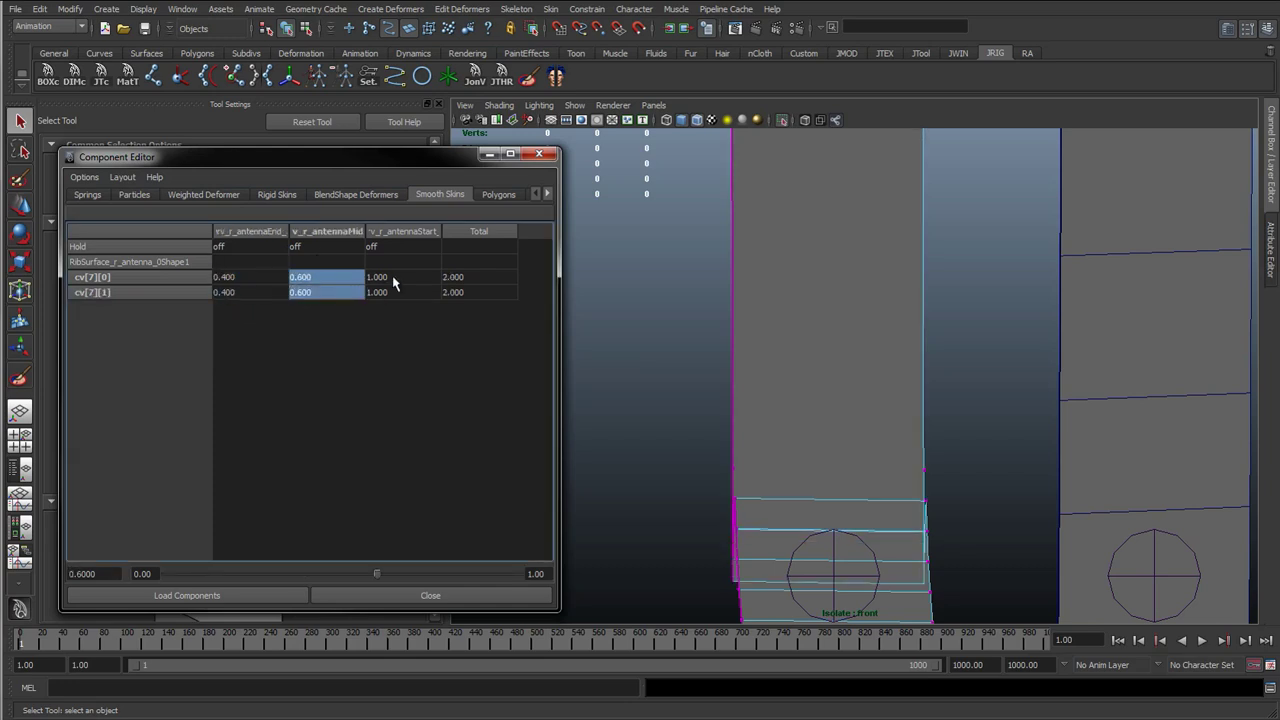
{"action": "left_click_drag", "start_coordinate": [400, 277], "coordinate": [400, 292]}
{"action": "type", "text": "0"}
{"action": "key", "text": "Return"}
- Select the cv[8] row and set its joint weights to 0.3 for antennaEnd, 0.7 for antennaMid and 0 for antennaStart
{"action": "left_click_drag", "start_coordinate": [686, 396], "coordinate": [971, 486]}
{"action": "left_click_drag", "start_coordinate": [262, 278], "coordinate": [250, 293]}
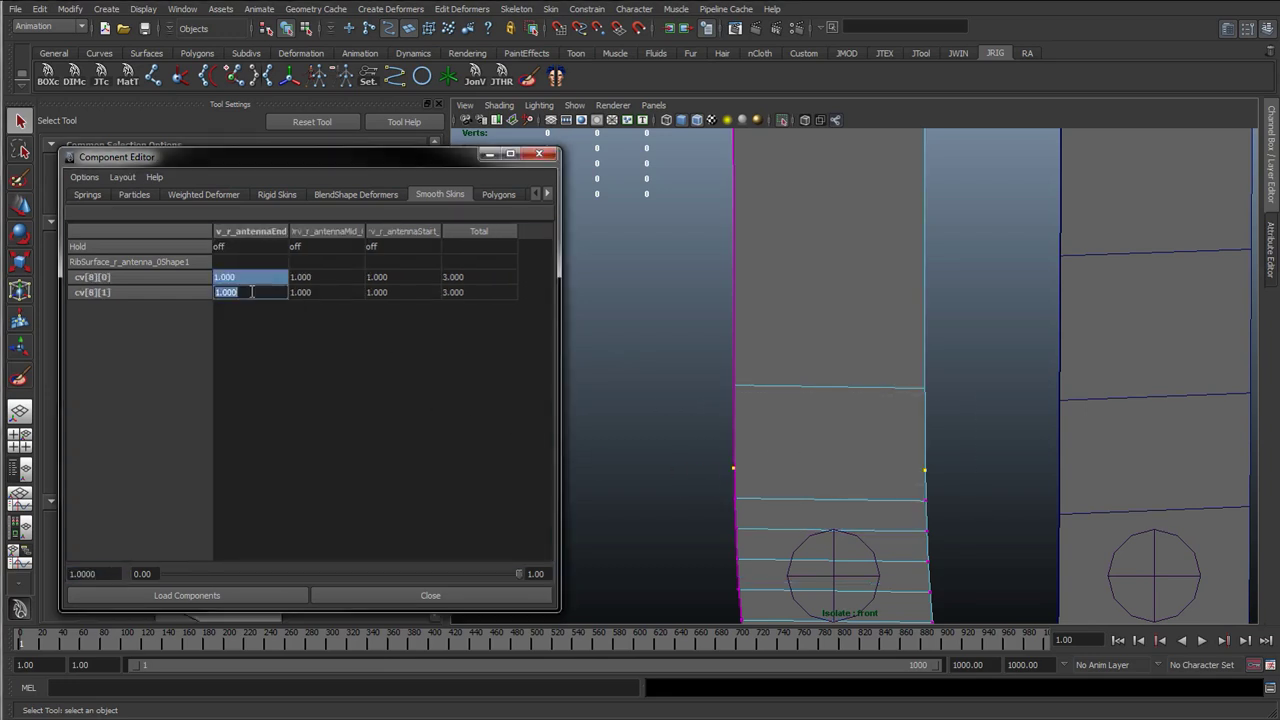
{"action": "type", "text": ".3"}
{"action": "key", "text": "Return"}
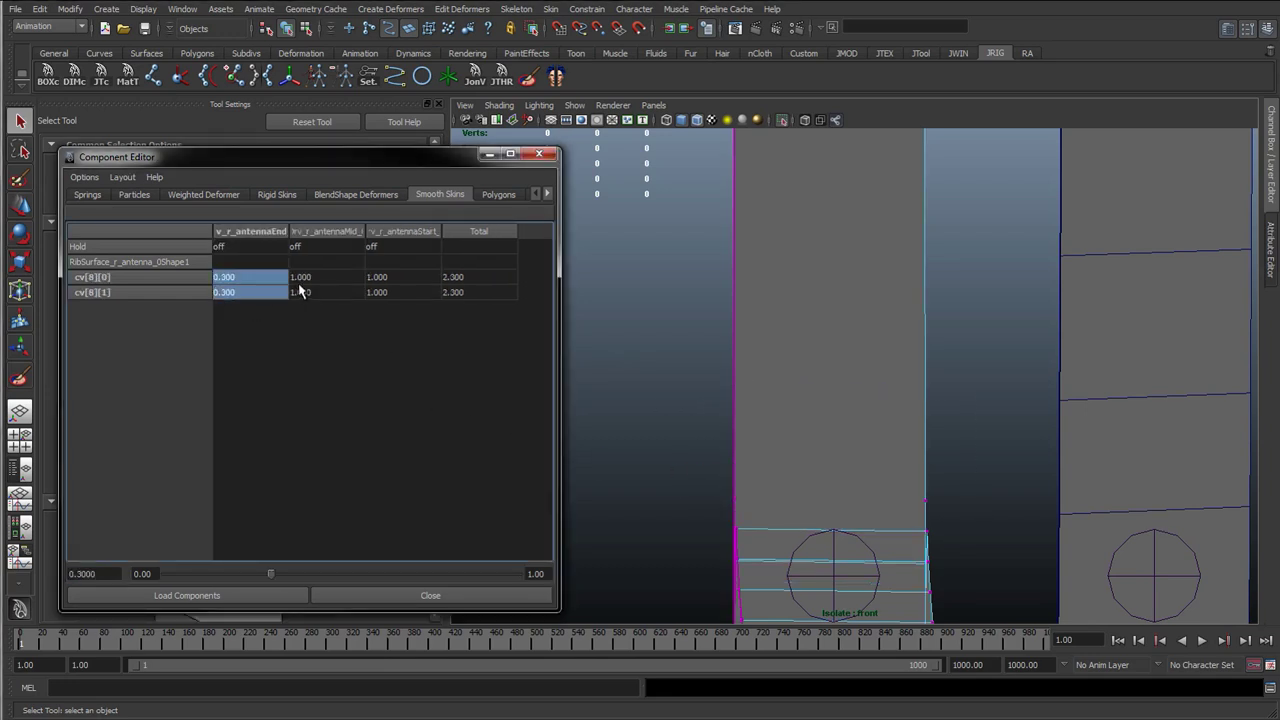
{"action": "left_click_drag", "start_coordinate": [303, 278], "coordinate": [305, 290]}
{"action": "type", "text": ".7"}
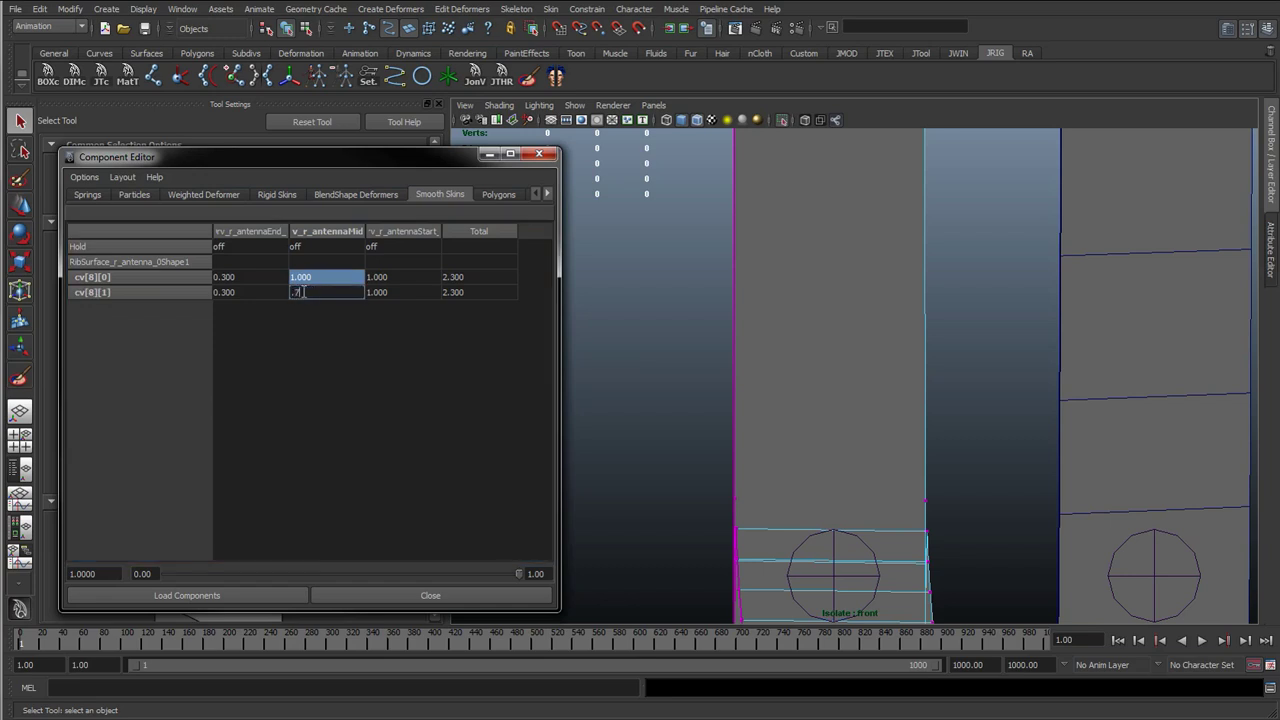
{"action": "key", "text": "Return"}
{"action": "left_click_drag", "start_coordinate": [372, 278], "coordinate": [372, 292]}
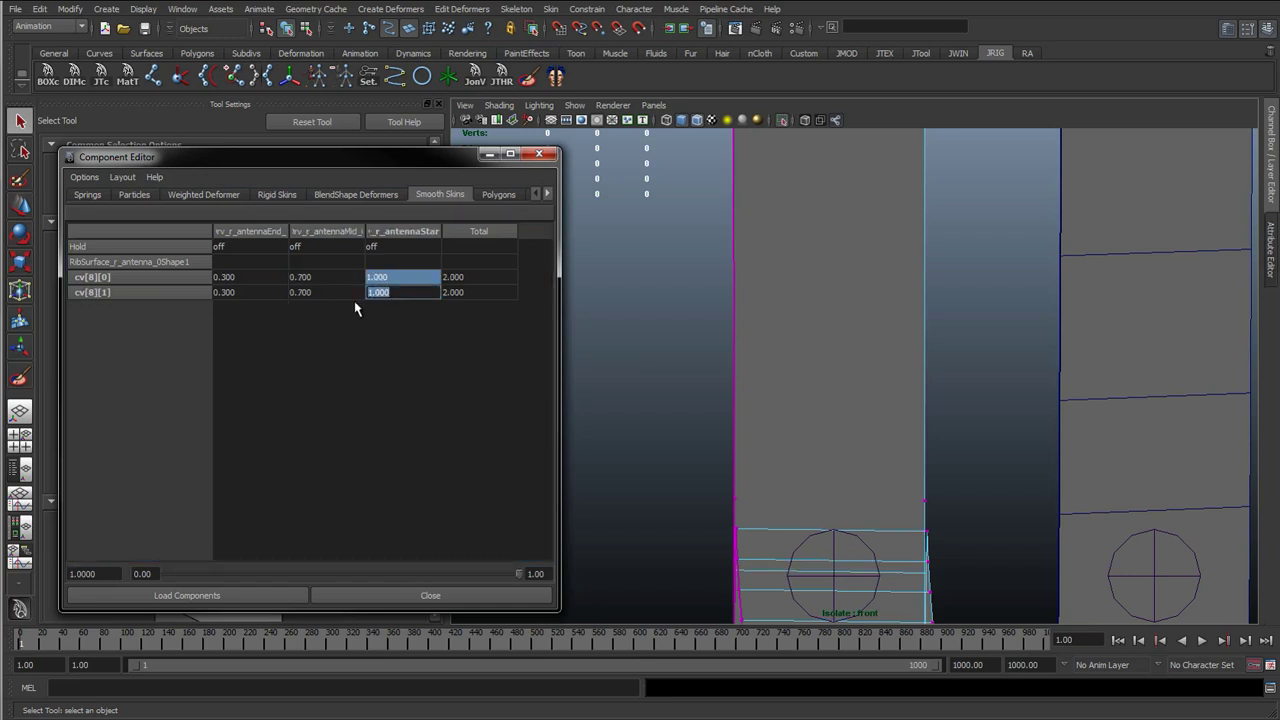
- Select the cv[9] row and set its joint weights to 0.2 for antennaEnd, 0.8 for antennaMid and 0 for antennaStart
{"action": "left_click", "coordinate": [794, 440]}
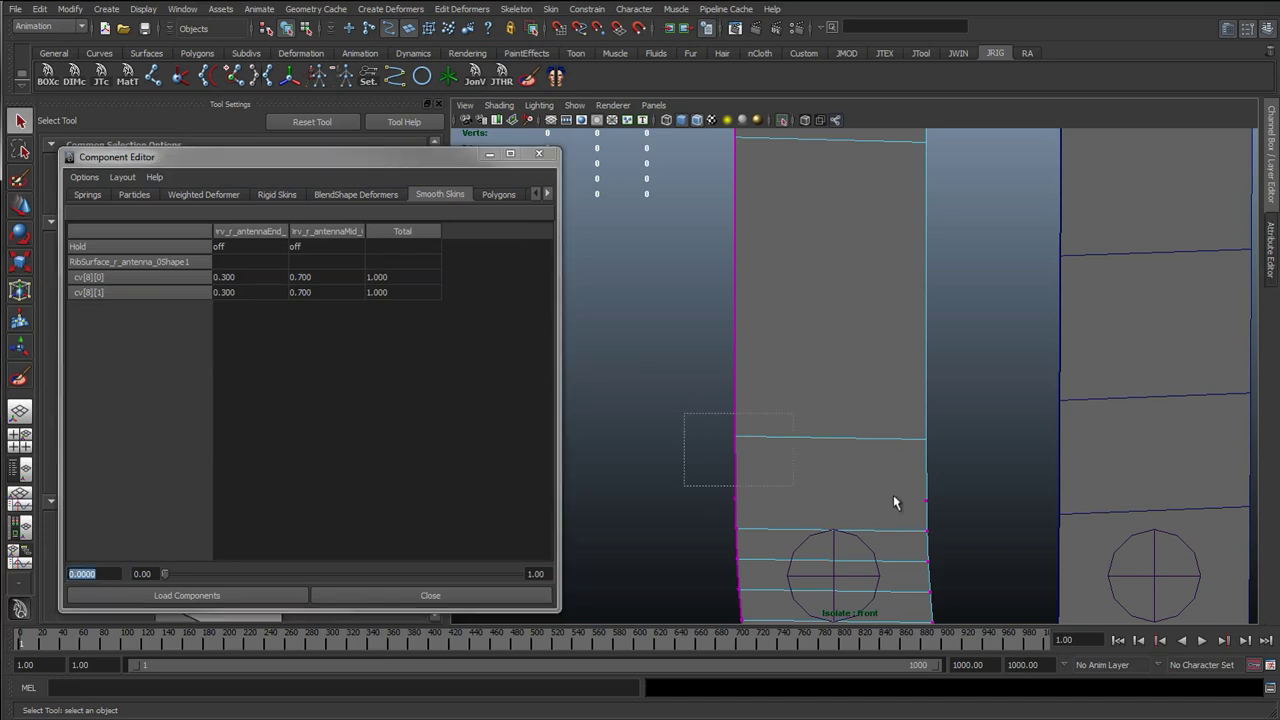
{"action": "left_click_drag", "start_coordinate": [252, 278], "coordinate": [253, 291]}
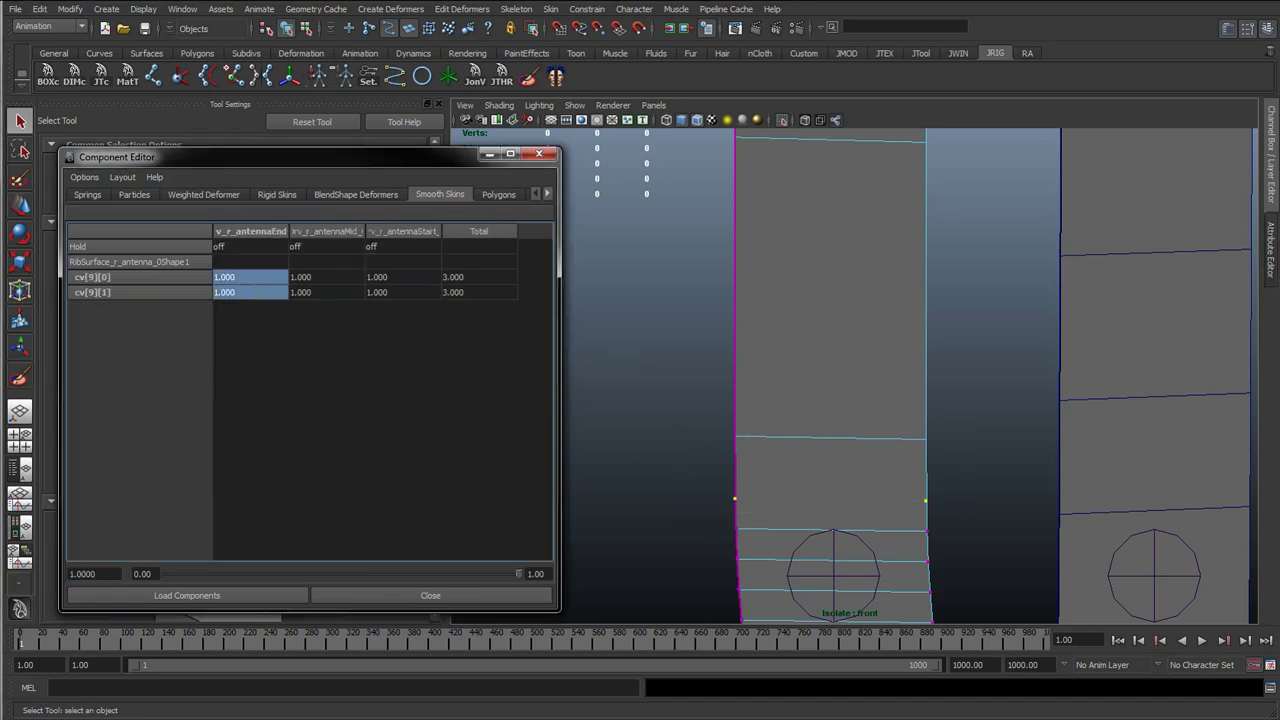
{"action": "type", "text": ".2"}
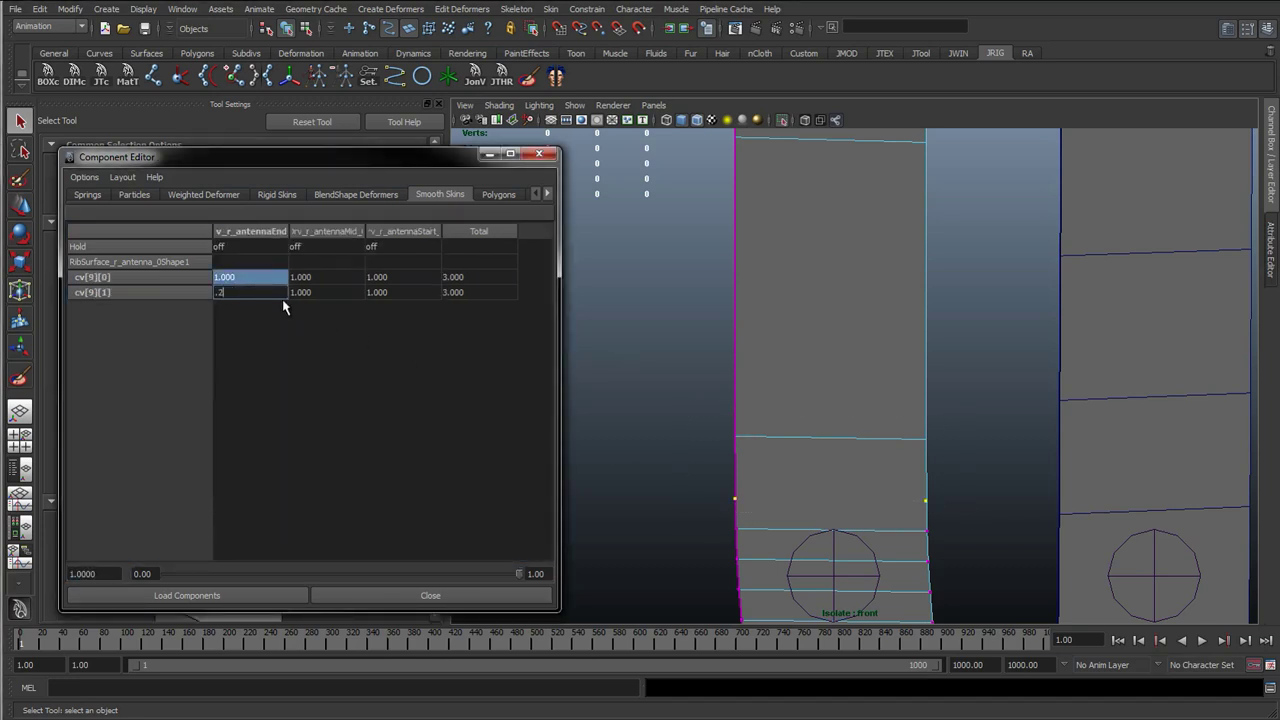
{"action": "key", "text": "Return"}
{"action": "left_click_drag", "start_coordinate": [323, 278], "coordinate": [390, 293]}
{"action": "type", "text": ".8"}
{"action": "key", "text": "Return"}
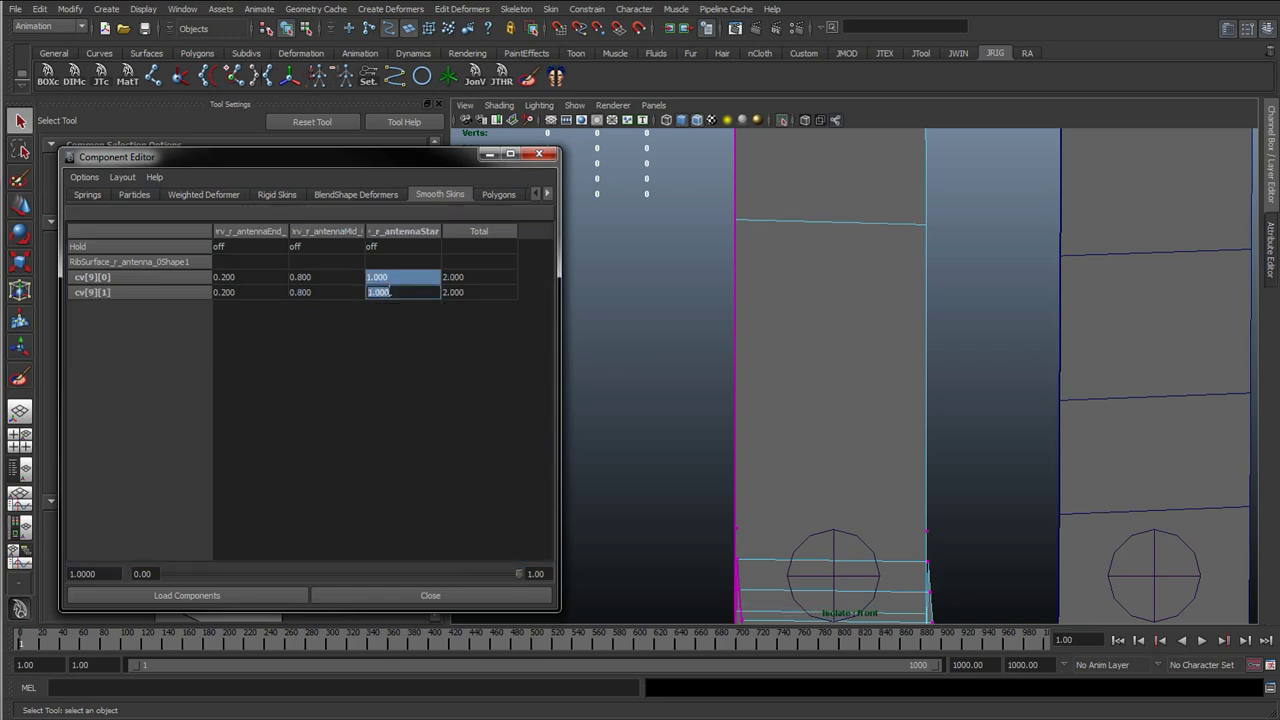
{"action": "type", "text": "0"}
{"action": "key", "text": "Return"}
- Select the cv[10] row and set its joint weights to 0.1 for antennaEnd, 0.9 for antennaMid and 0 for antennaStart
{"action": "middle_click_drag", "start_coordinate": [791, 387], "coordinate": [755, 312], "text": "alt"}
{"action": "left_click_drag", "start_coordinate": [643, 393], "coordinate": [898, 465]}
{"action": "left_click_drag", "start_coordinate": [253, 281], "coordinate": [255, 291]}
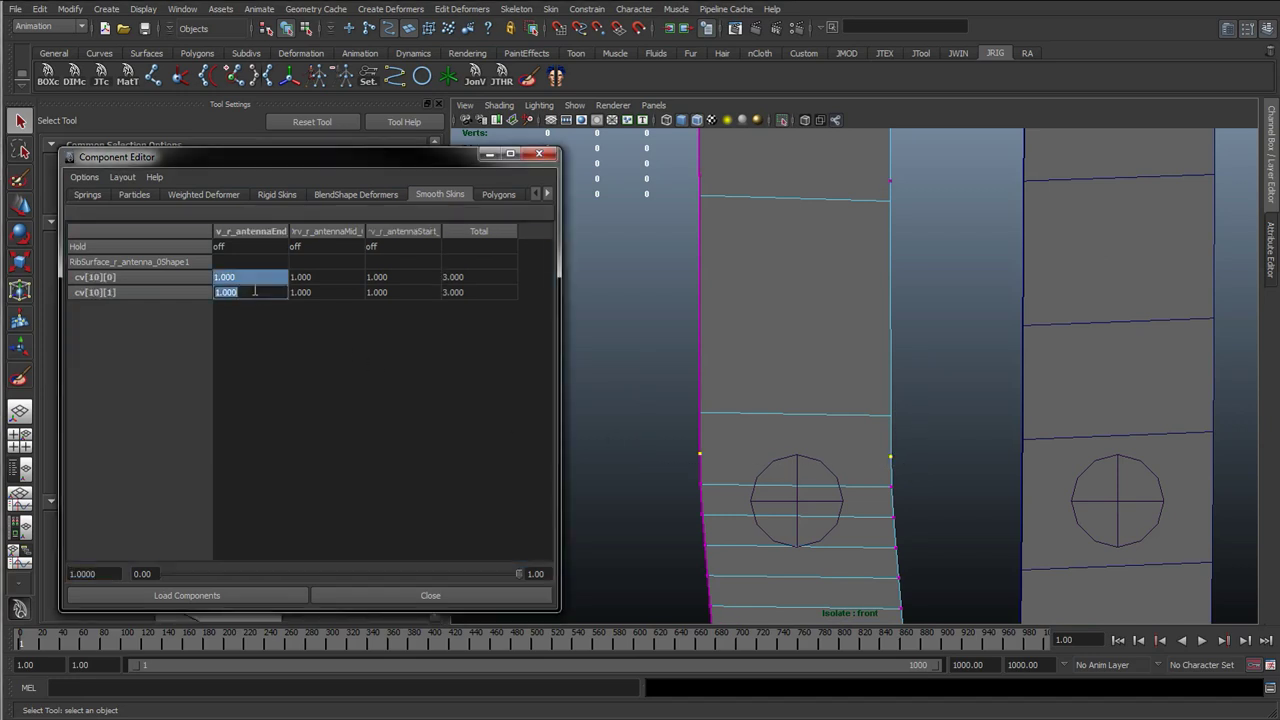
{"action": "type", "text": ".1"}
{"action": "key", "text": "Return"}
{"action": "left_click_drag", "start_coordinate": [305, 279], "coordinate": [313, 292]}
{"action": "type", "text": "."}
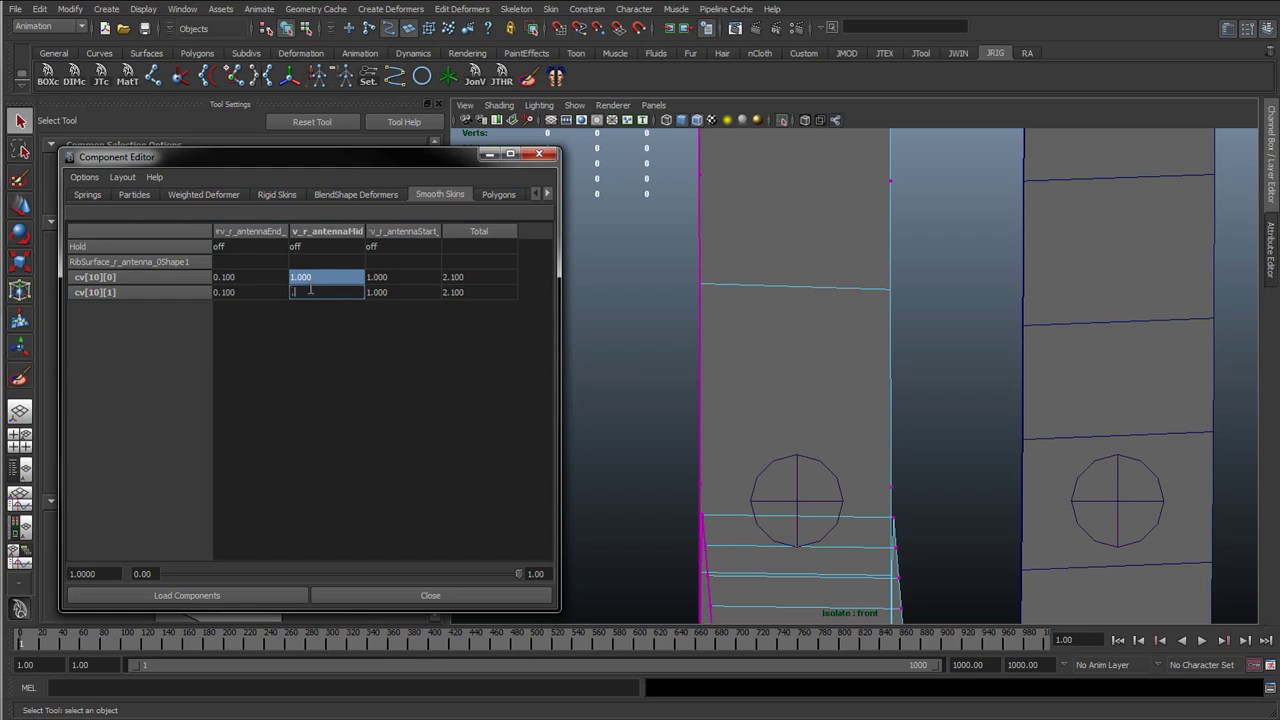
{"action": "key", "text": "Return"}
{"action": "left_click", "coordinate": [392, 279]}
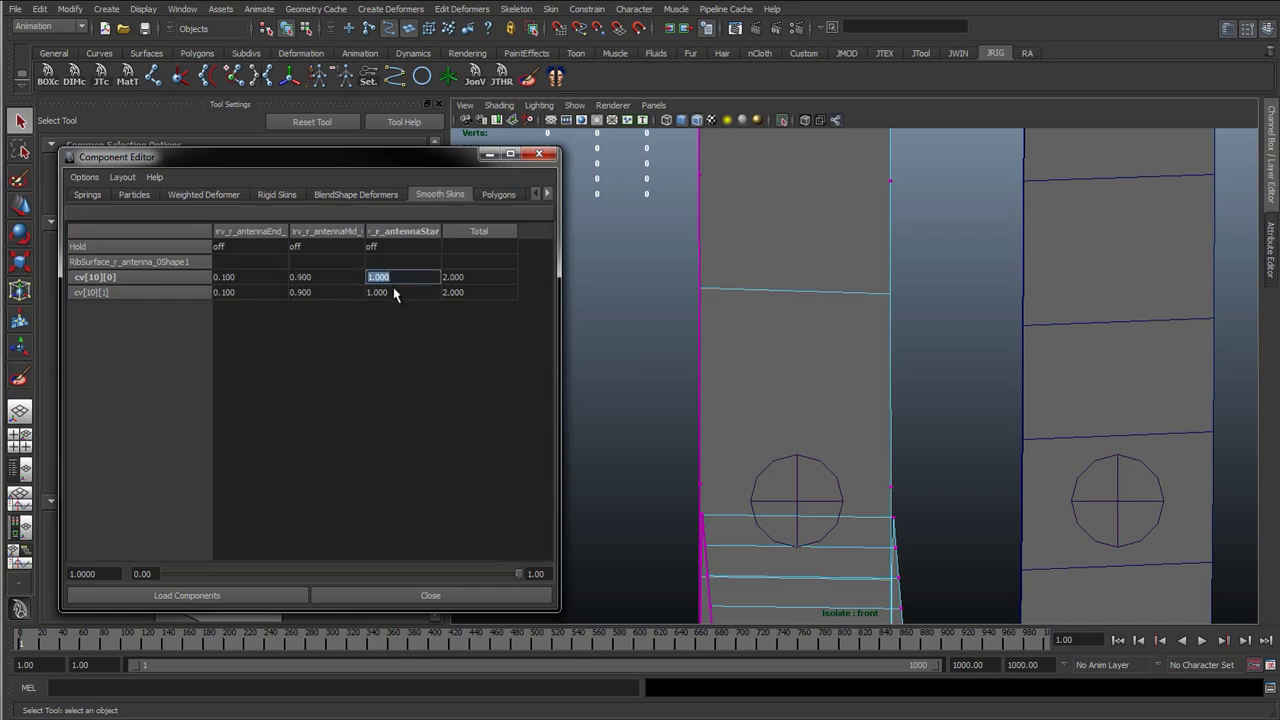
{"action": "left_click", "coordinate": [395, 293], "text": "shift"}
{"action": "type", "text": "0"}
{"action": "key", "text": "Return"}
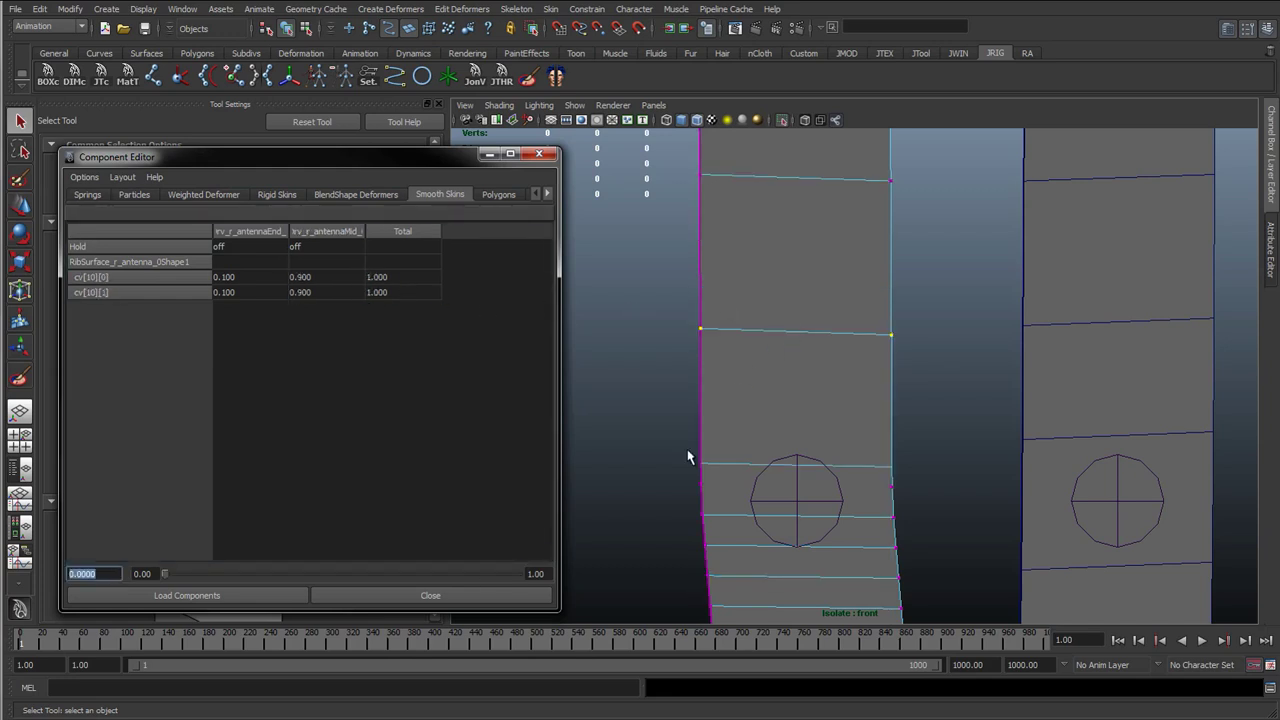
- Select the cv[11] row beside the middle joint and set its antennaEnd and antennaStart weights to 0
{"action": "middle_click_drag", "start_coordinate": [768, 361], "coordinate": [759, 315], "text": "alt"}
{"action": "left_click_drag", "start_coordinate": [655, 375], "coordinate": [925, 449]}
{"action": "left_click_drag", "start_coordinate": [252, 278], "coordinate": [249, 290]}
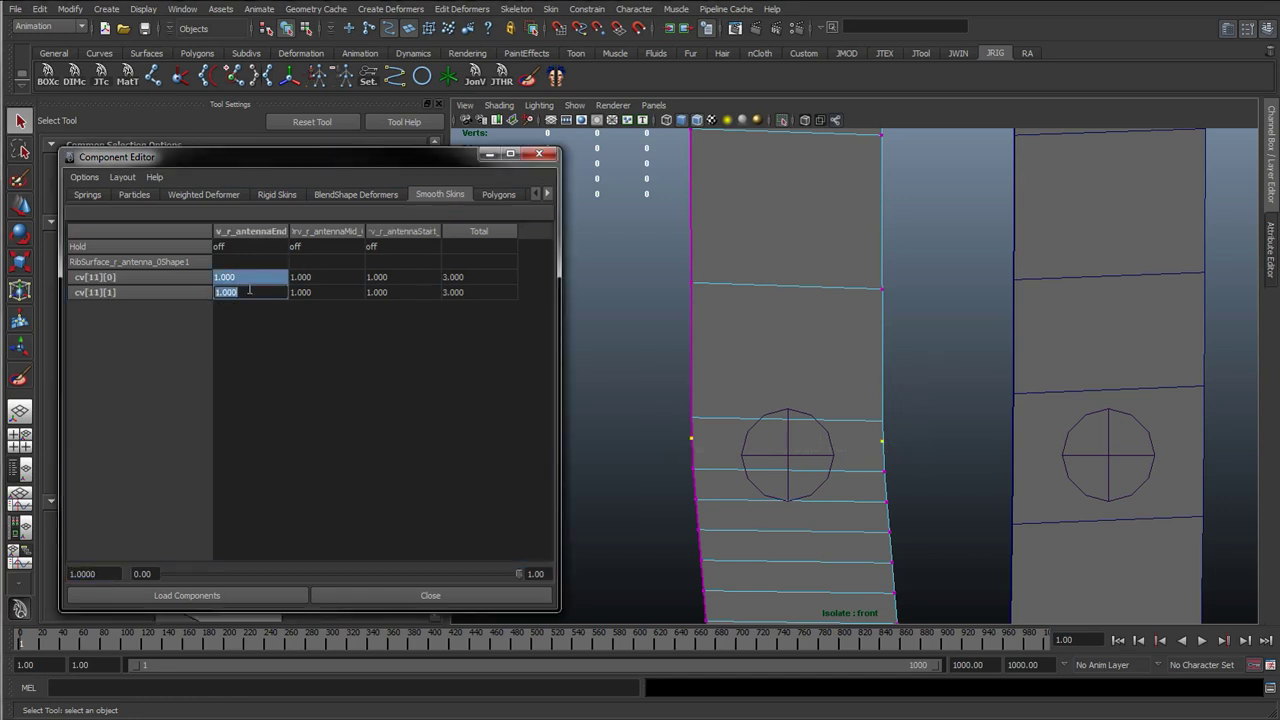
{"action": "type", "text": "0"}
{"action": "key", "text": "Return"}
{"action": "left_click_drag", "start_coordinate": [317, 277], "coordinate": [319, 288]}
{"action": "type", "text": "0"}
{"action": "key", "text": "Return"}
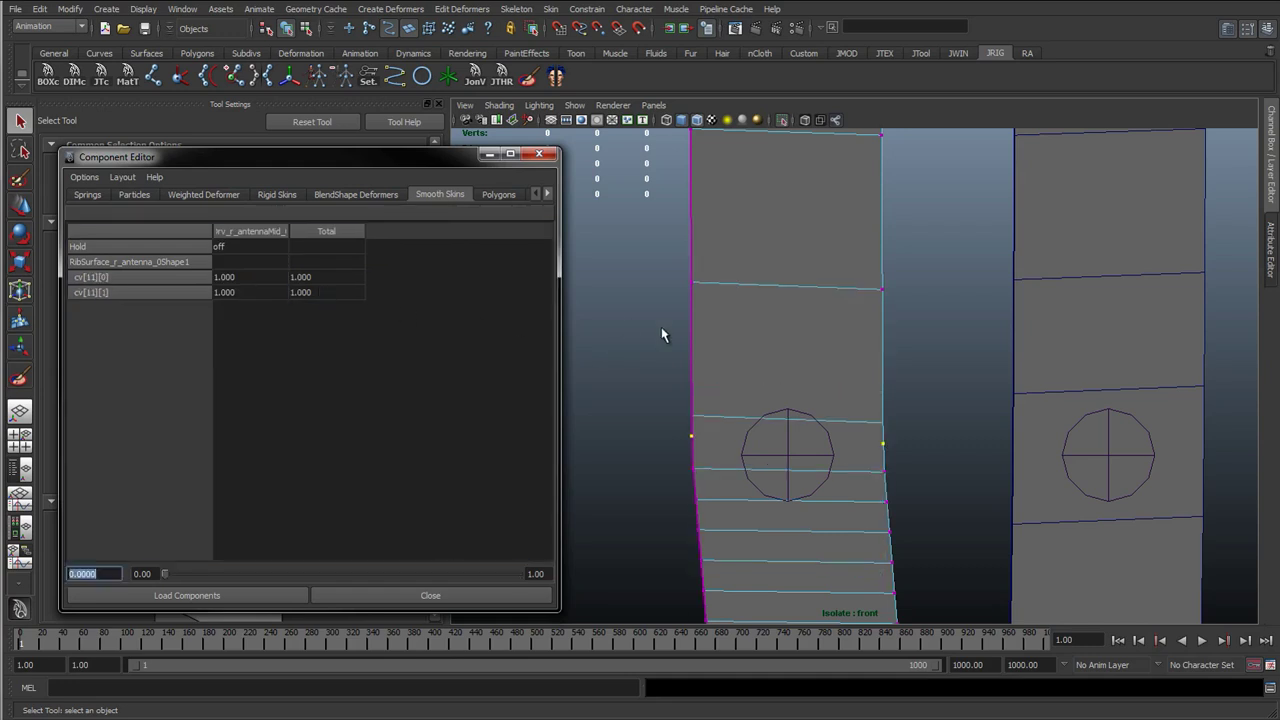
- Leave CV editing and examine the weighted ribbon against the neighbouring one, from the end joint to the unweighted rows below the middle joint
{"action": "scroll", "coordinate": [711, 348], "scroll_direction": "down", "scroll_amount": 5}
{"action": "middle_click_drag", "start_coordinate": [949, 258], "coordinate": [937, 403], "text": "alt"}
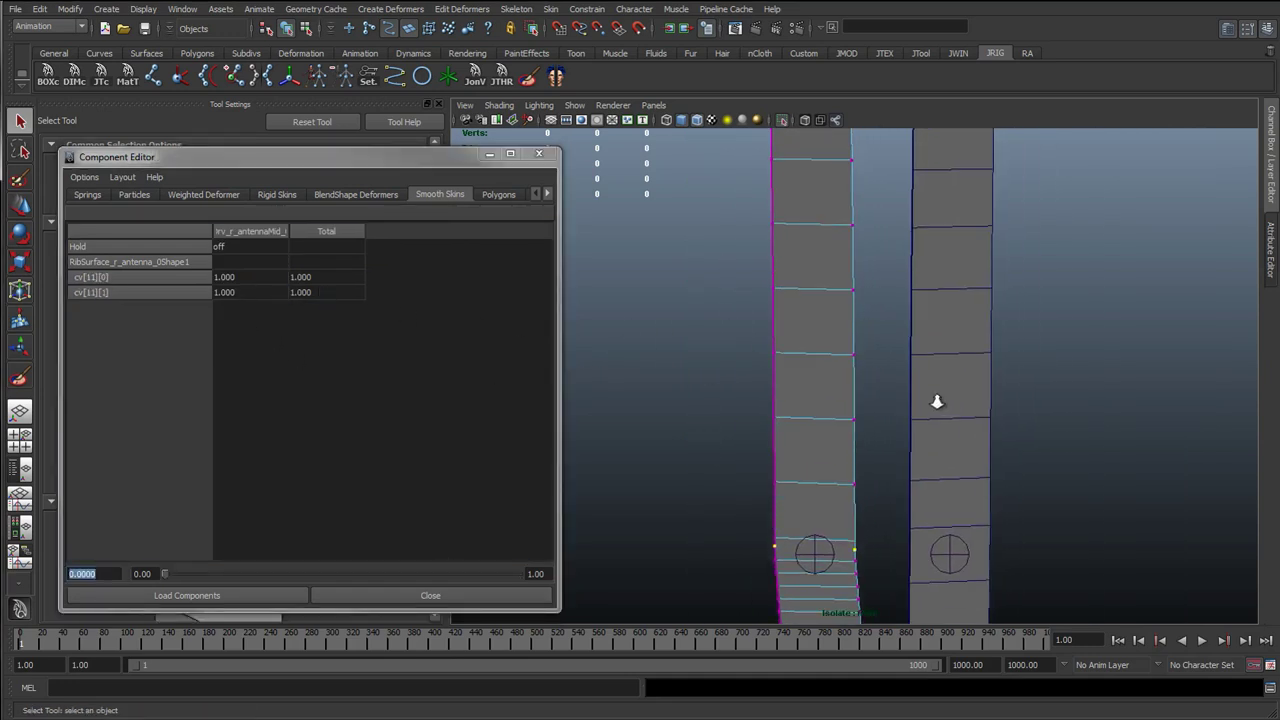
{"action": "scroll", "coordinate": [860, 403], "scroll_direction": "down", "scroll_amount": 1}
{"action": "middle_click_drag", "start_coordinate": [855, 357], "coordinate": [730, 429], "text": "alt"}
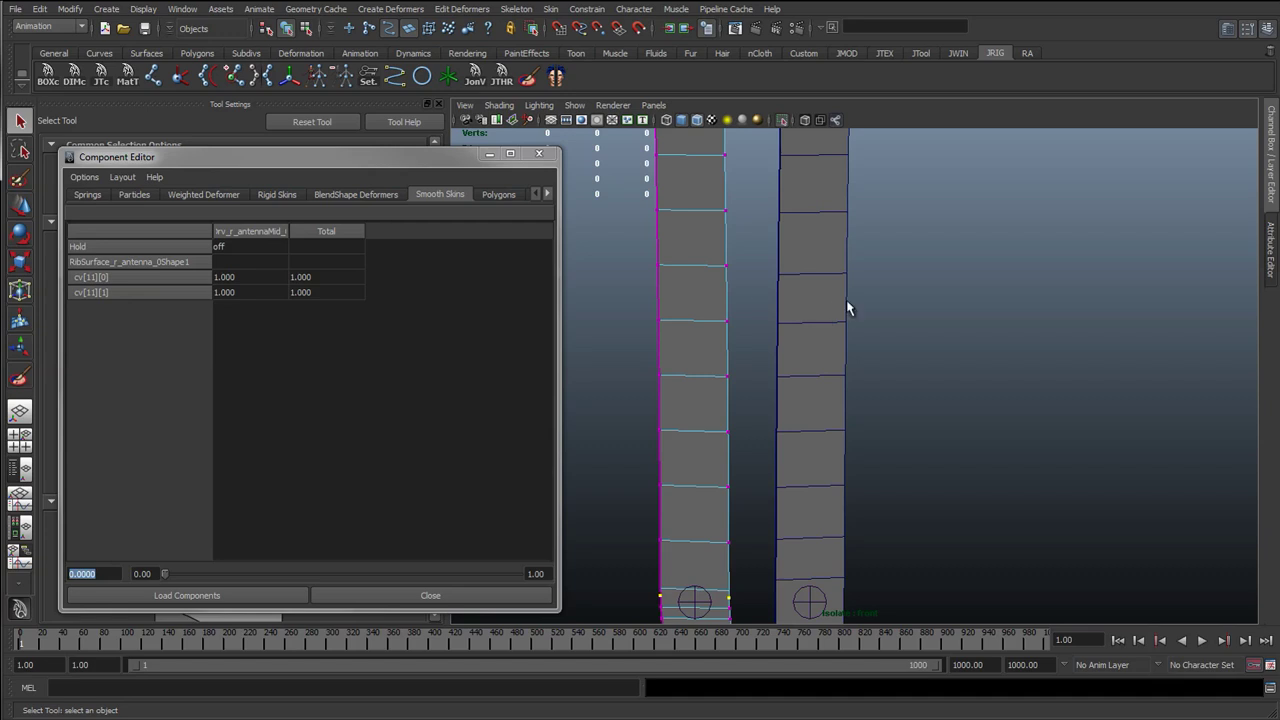
{"action": "right_click_drag", "start_coordinate": [736, 267], "coordinate": [740, 264]}
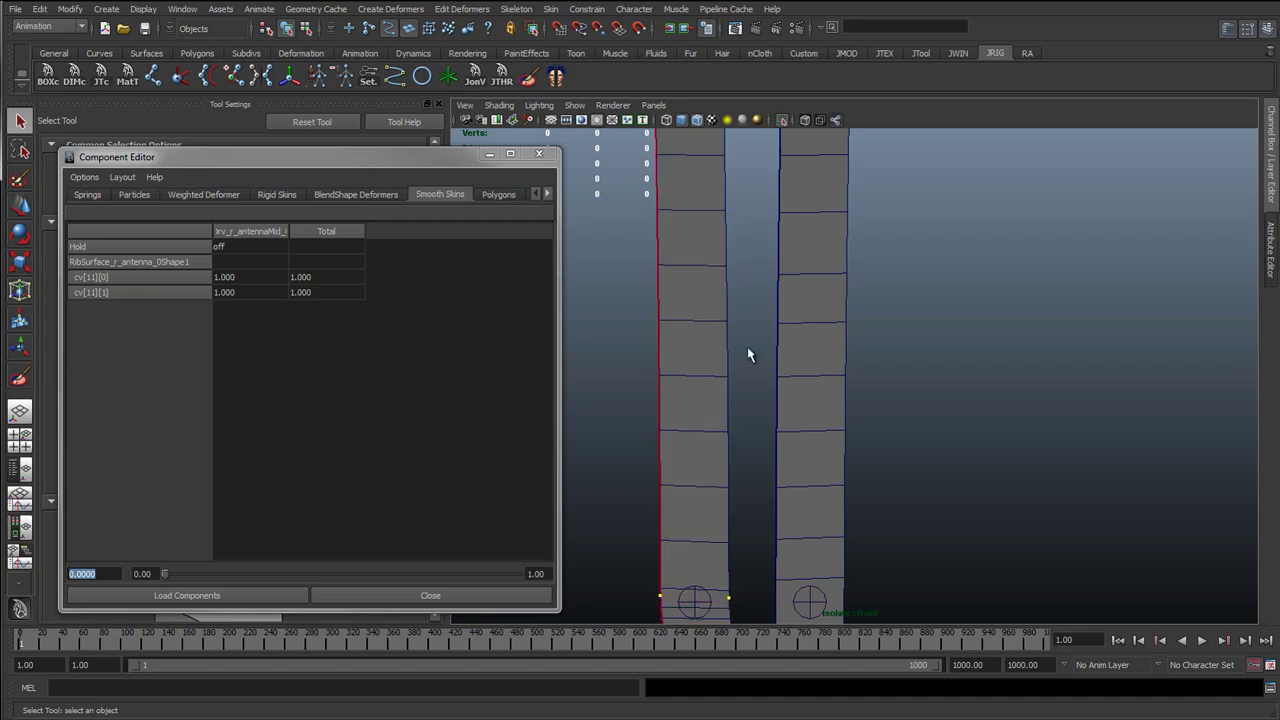
{"action": "middle_click_drag", "start_coordinate": [746, 262], "coordinate": [789, 433], "text": "alt"}
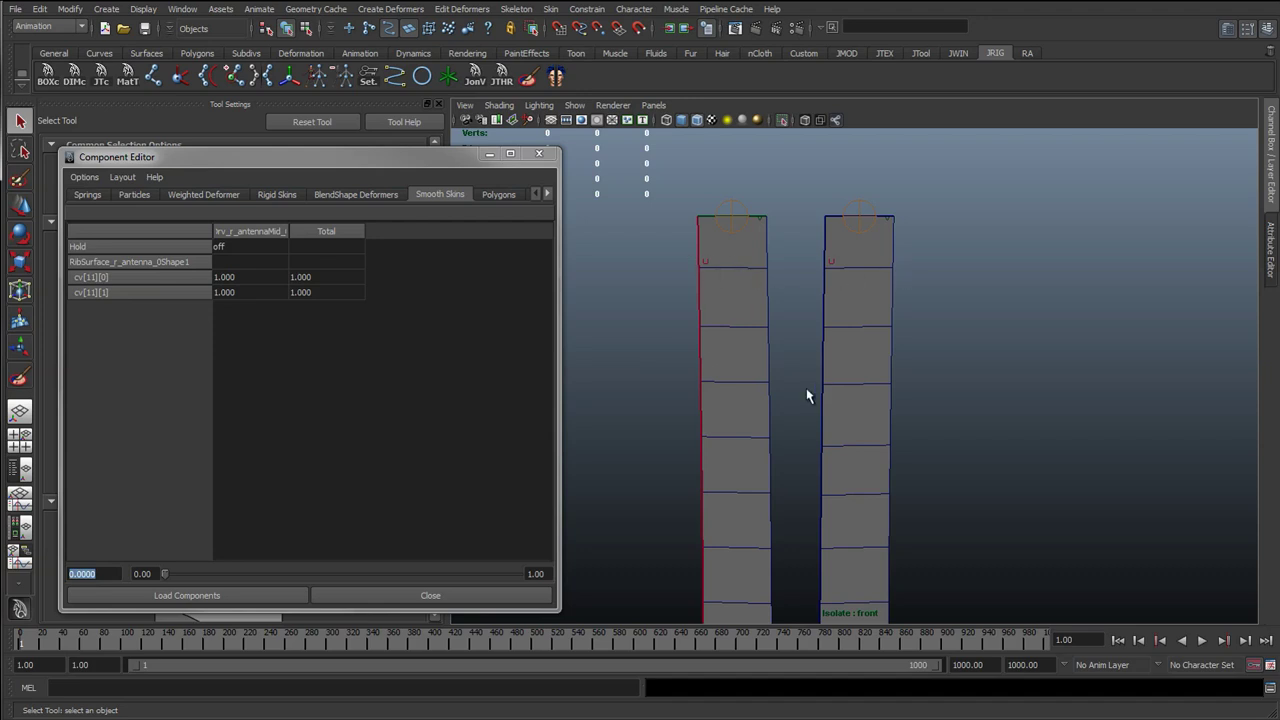
{"action": "scroll", "coordinate": [869, 457], "scroll_direction": "down", "scroll_amount": 4}
{"action": "middle_click_drag", "start_coordinate": [952, 578], "coordinate": [917, 371], "text": "alt"}
{"action": "scroll", "coordinate": [809, 449], "scroll_direction": "down", "scroll_amount": 2}
{"action": "middle_click_drag", "start_coordinate": [836, 420], "coordinate": [835, 472], "text": "alt"}
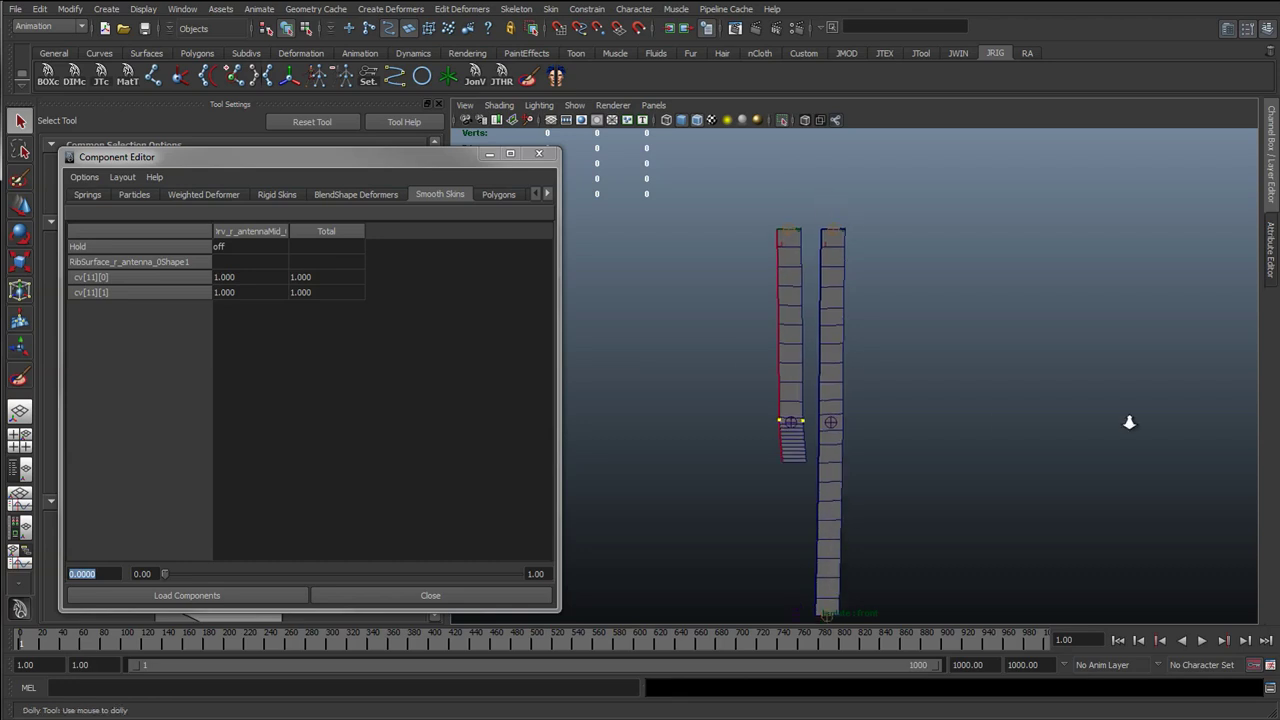
{"action": "scroll", "coordinate": [831, 429], "scroll_direction": "up", "scroll_amount": 6}
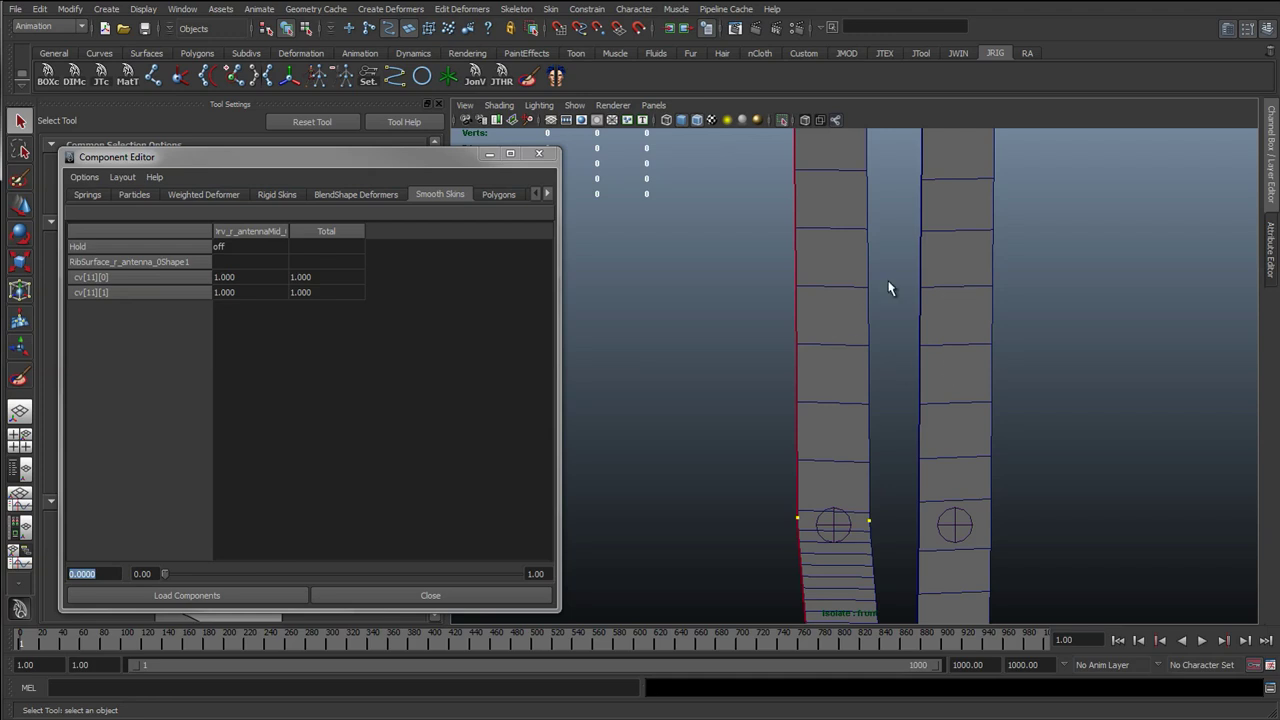
{"action": "middle_click_drag", "start_coordinate": [888, 288], "coordinate": [817, 360], "text": "alt"}
{"action": "middle_click_drag", "start_coordinate": [856, 300], "coordinate": [808, 448], "text": "alt"}
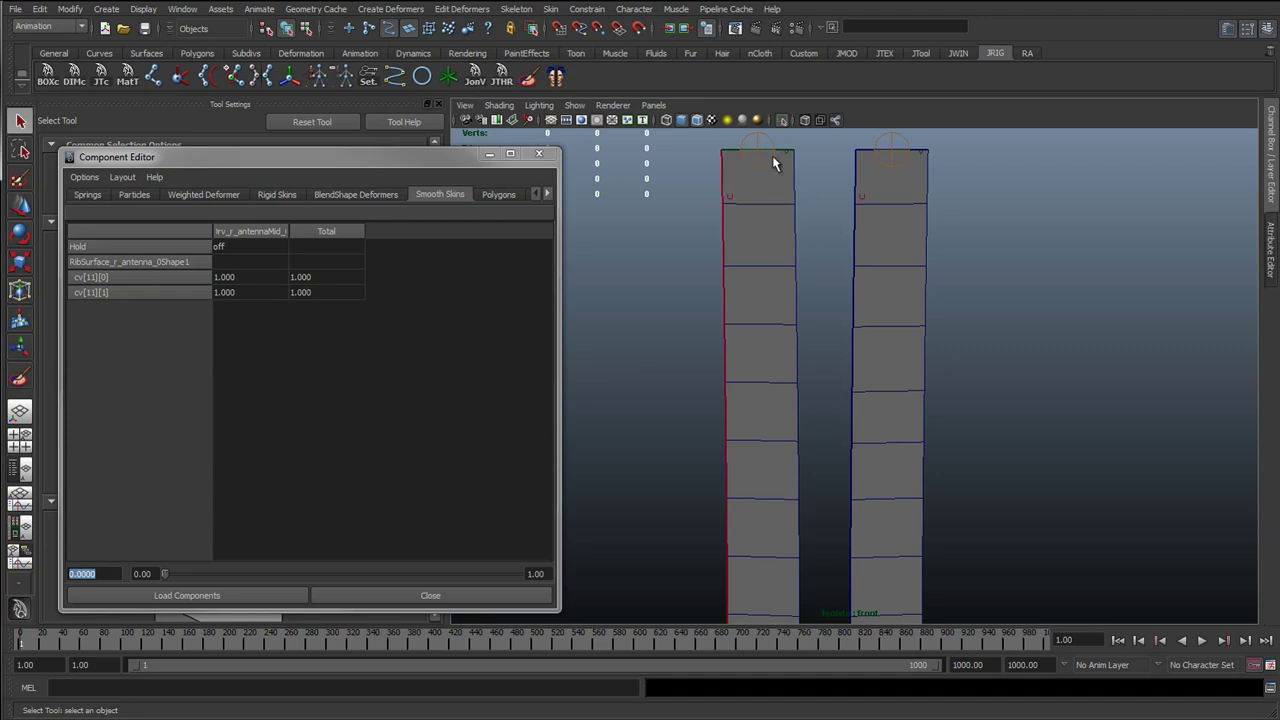
{"action": "right_click_drag", "start_coordinate": [931, 410], "coordinate": [783, 483], "text": "alt"}
{"action": "middle_click_drag", "start_coordinate": [836, 590], "coordinate": [822, 352], "text": "alt"}
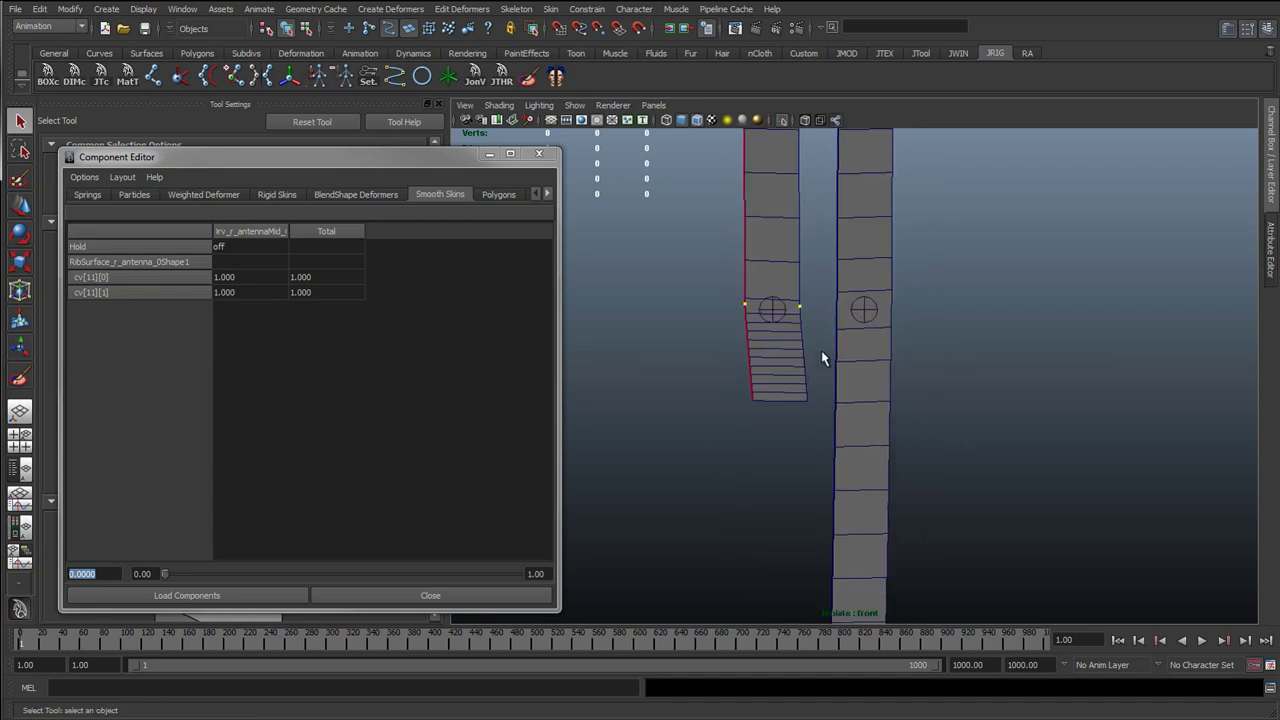
- Select the cv[22] and cv[23] rows at the right antenna ribbon's lower end and set their antennaEnd and antennaMid weights to 0
{"action": "right_click_drag", "start_coordinate": [797, 338], "coordinate": [850, 460], "text": "alt"}
{"action": "left_click", "coordinate": [770, 401]}
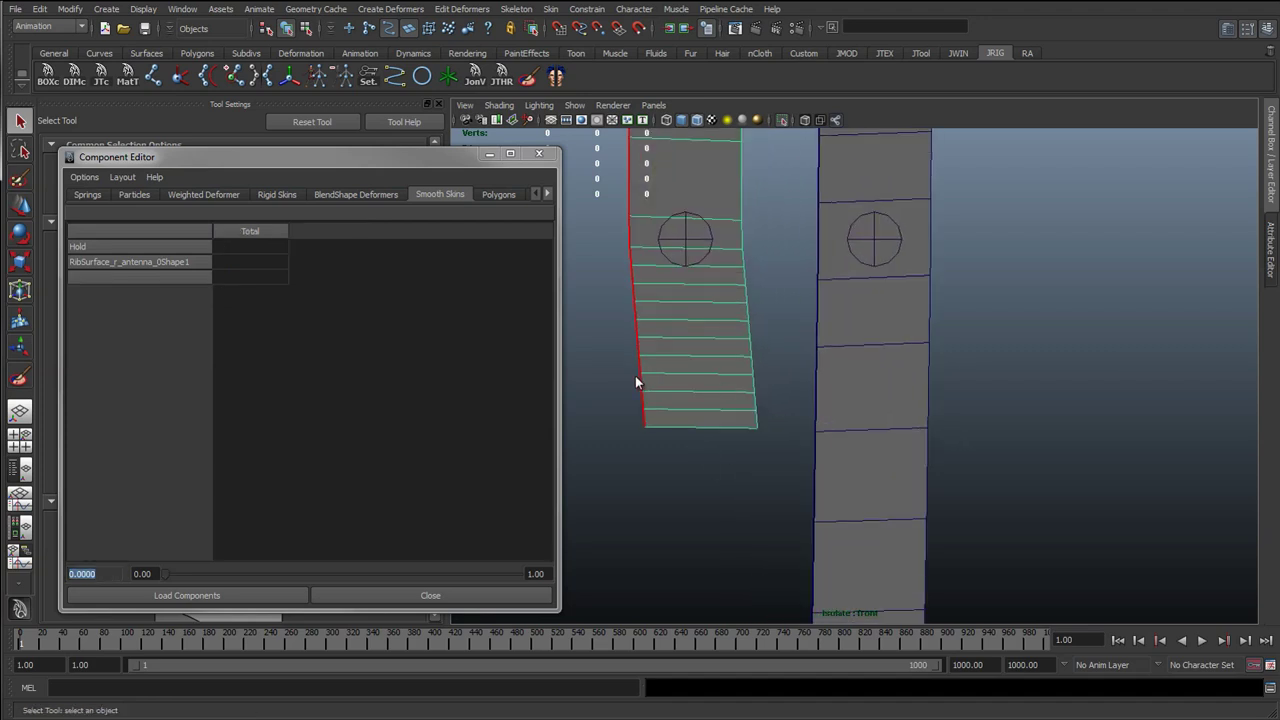
{"action": "right_click_drag", "start_coordinate": [637, 380], "coordinate": [572, 385]}
{"action": "right_click_drag", "start_coordinate": [643, 433], "coordinate": [775, 500], "text": "alt"}
{"action": "middle_click_drag", "start_coordinate": [701, 447], "coordinate": [920, 431], "text": "alt"}
{"action": "right_click_drag", "start_coordinate": [933, 421], "coordinate": [1030, 470], "text": "alt"}
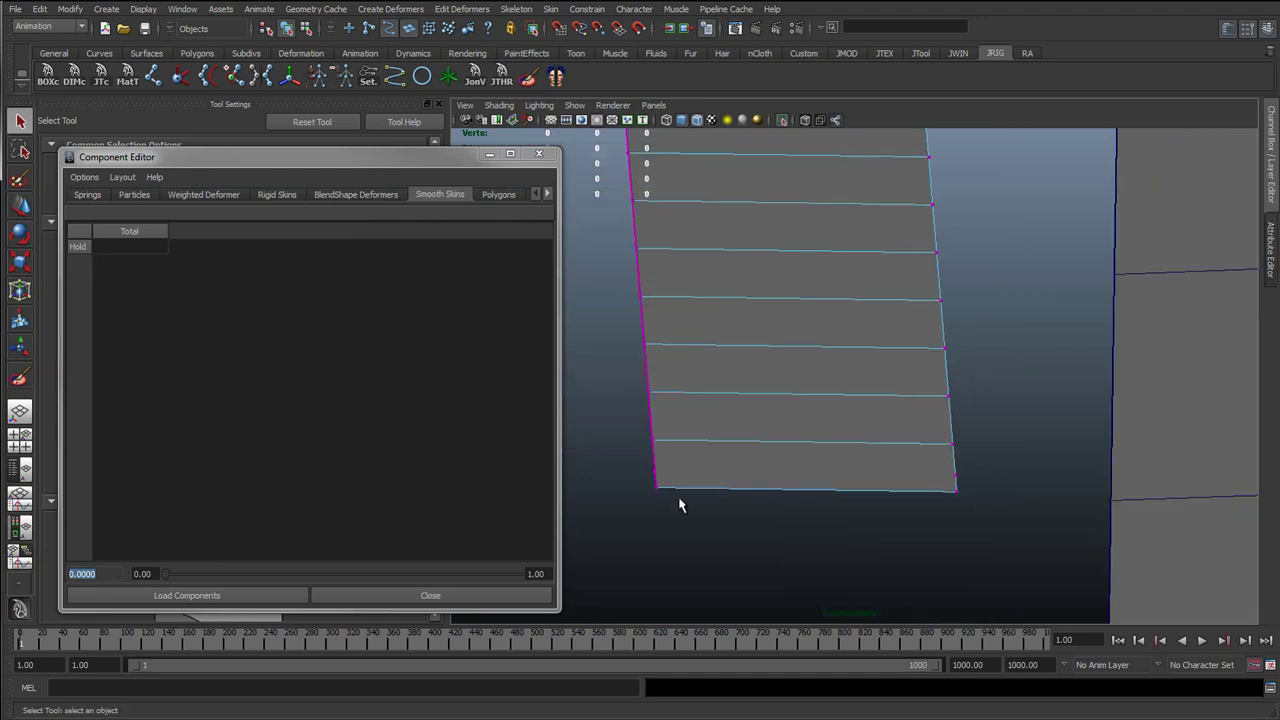
{"action": "left_click_drag", "start_coordinate": [628, 508], "coordinate": [966, 472]}
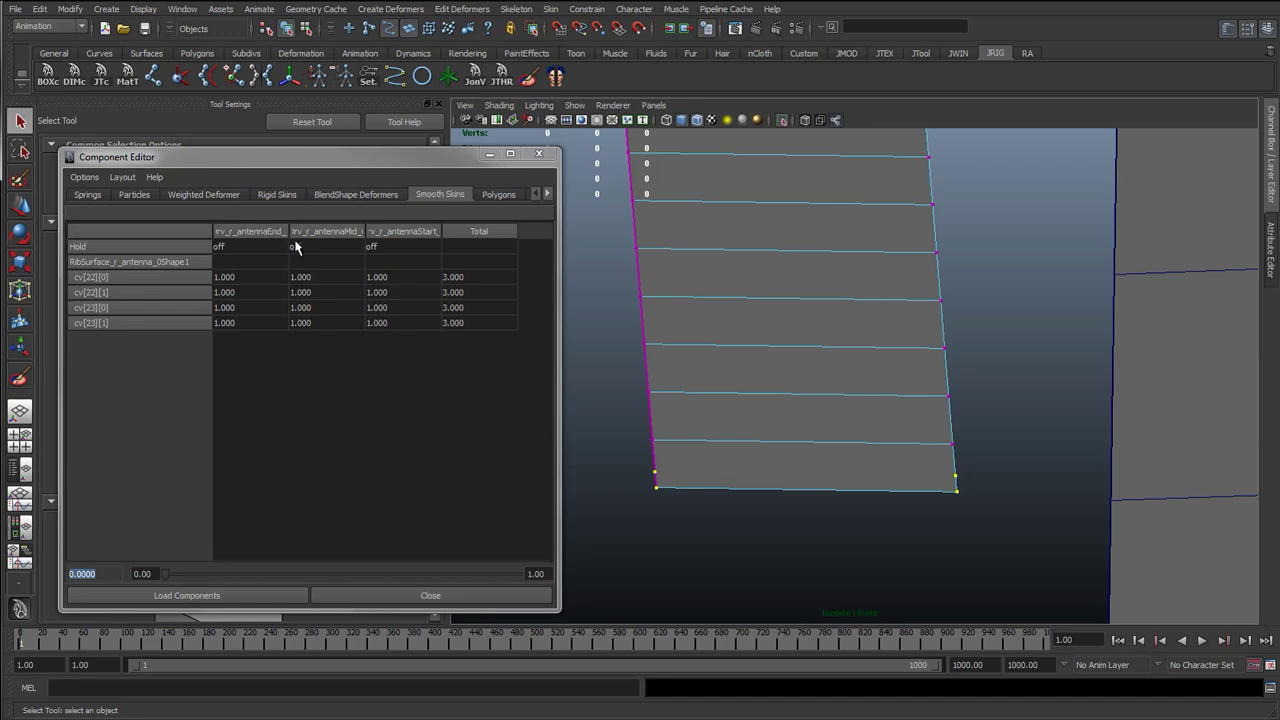
{"action": "mouse_move", "coordinate": [386, 280]}
{"action": "left_mouse_down"}
{"action": "mouse_move", "coordinate": [383, 314]}
{"action": "mouse_move", "coordinate": [389, 279]}
{"action": "left_mouse_up"}
{"action": "left_click_drag", "start_coordinate": [236, 278], "coordinate": [279, 307]}
{"action": "left_click", "coordinate": [305, 322], "text": "shift"}
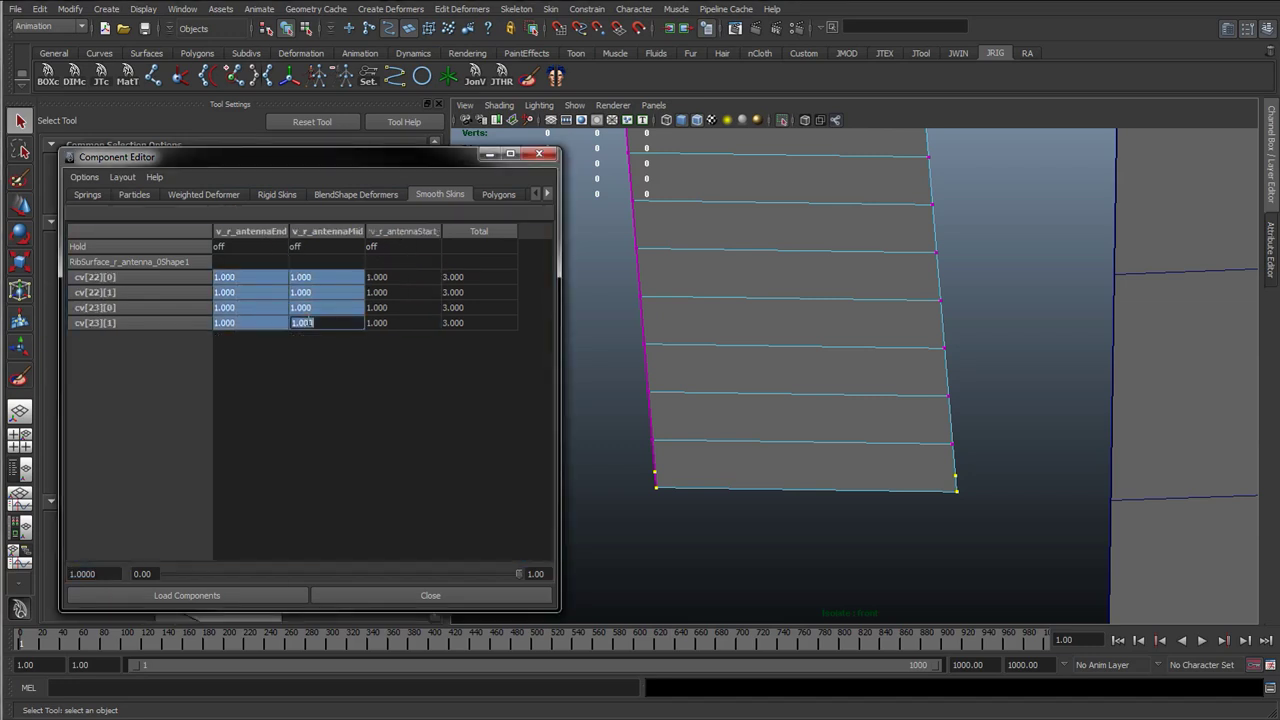
{"action": "type", "text": "0"}
{"action": "key", "text": "Return"}
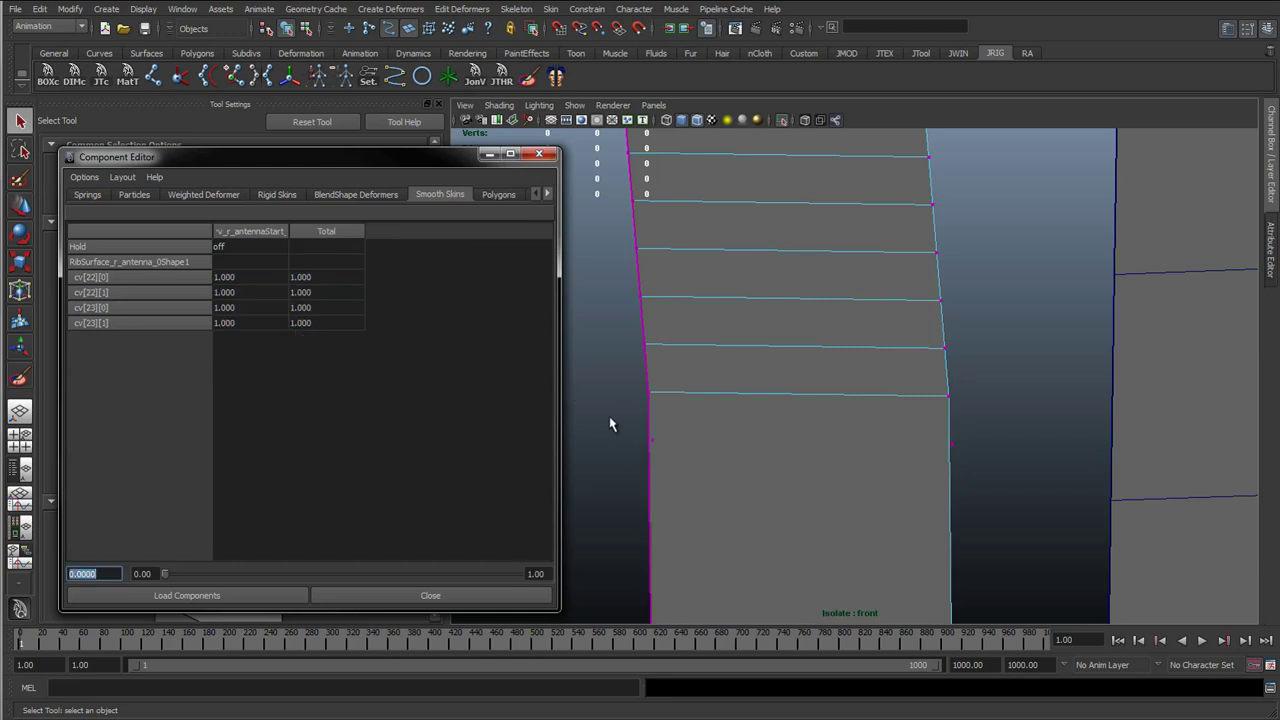
- Select the cv[21] row and set its joint weights to 0.9 for antennaStart, 0.1 for antennaMid and 0 for antennaEnd
{"action": "left_click_drag", "start_coordinate": [610, 425], "coordinate": [1006, 477]}
{"action": "left_click", "coordinate": [412, 231]}
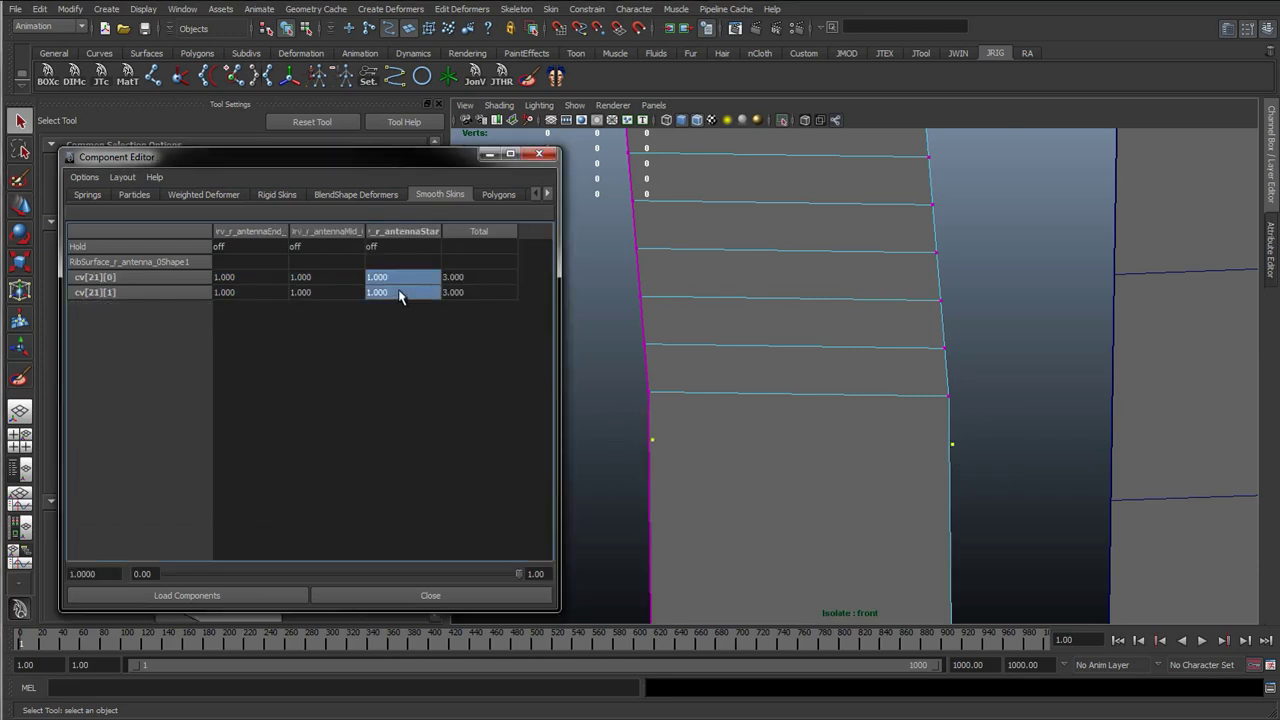
{"action": "type", "text": "0.9"}
{"action": "key", "text": "Return"}
{"action": "left_click_drag", "start_coordinate": [300, 278], "coordinate": [307, 291]}
{"action": "type", "text": "..1"}
{"action": "key", "text": "Return"}
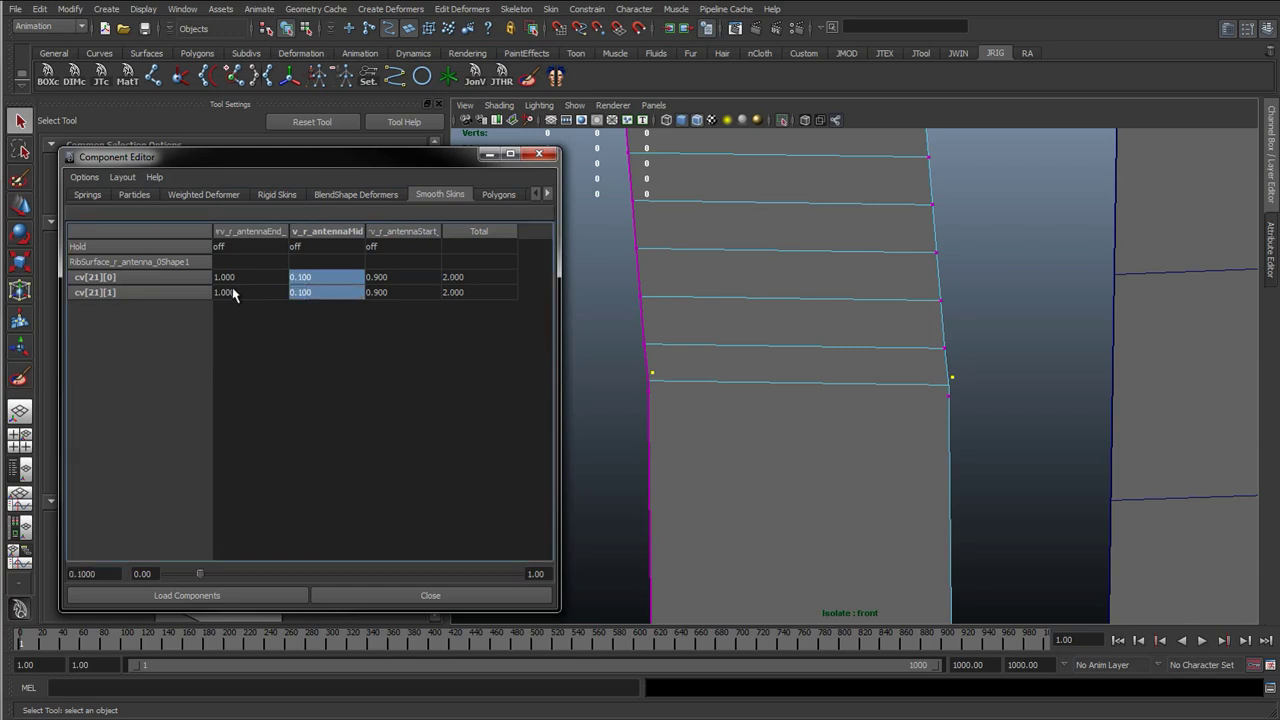
{"action": "left_click_drag", "start_coordinate": [229, 277], "coordinate": [231, 292]}
{"action": "double_click", "coordinate": [231, 292]}
{"action": "type", "text": "0"}
{"action": "key", "text": "Return"}
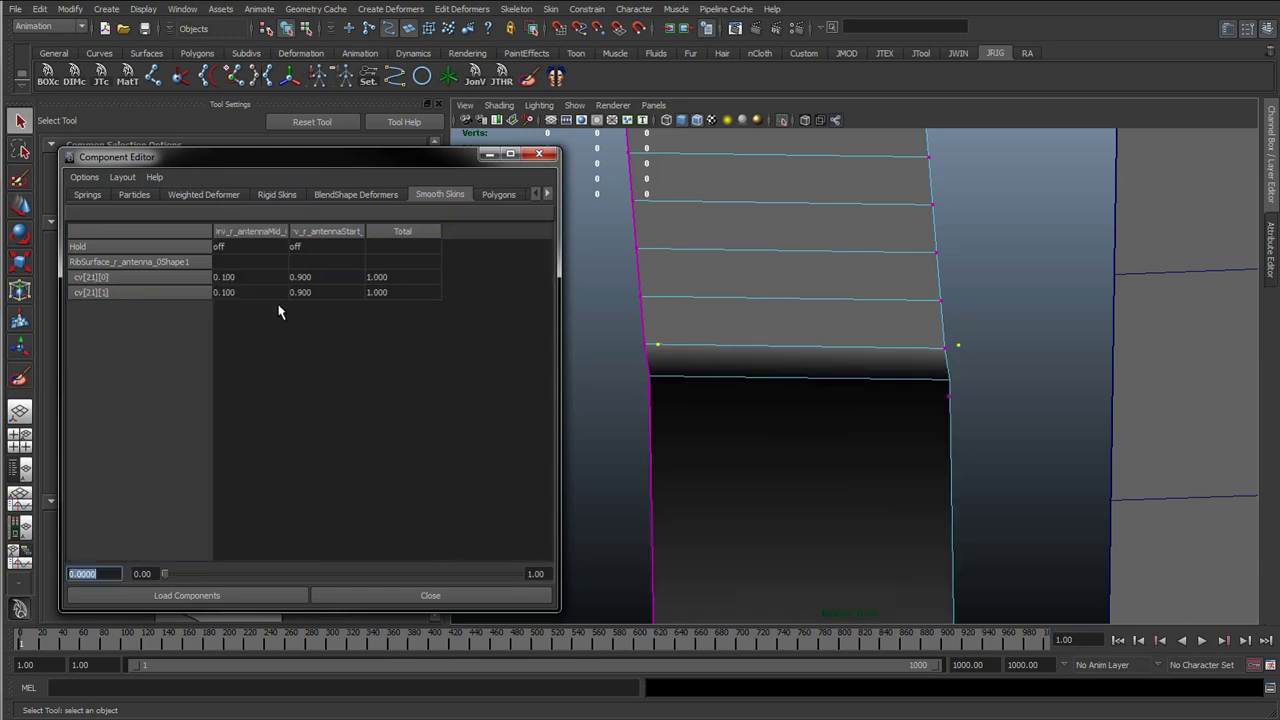
- Select the cv[20] row and set its joint weights to 0.8 for antennaStart, 0.2 for antennaMid and 0 for antennaEnd
{"action": "left_click_drag", "start_coordinate": [623, 378], "coordinate": [985, 425]}
{"action": "left_click_drag", "start_coordinate": [380, 277], "coordinate": [244, 291]}
{"action": "double_click", "coordinate": [380, 292]}
{"action": "type", "text": "0.8"}
{"action": "key", "text": "Return"}
{"action": "double_click", "coordinate": [316, 291]}
{"action": "type", "text": "0.2"}
{"action": "key", "text": "Return"}
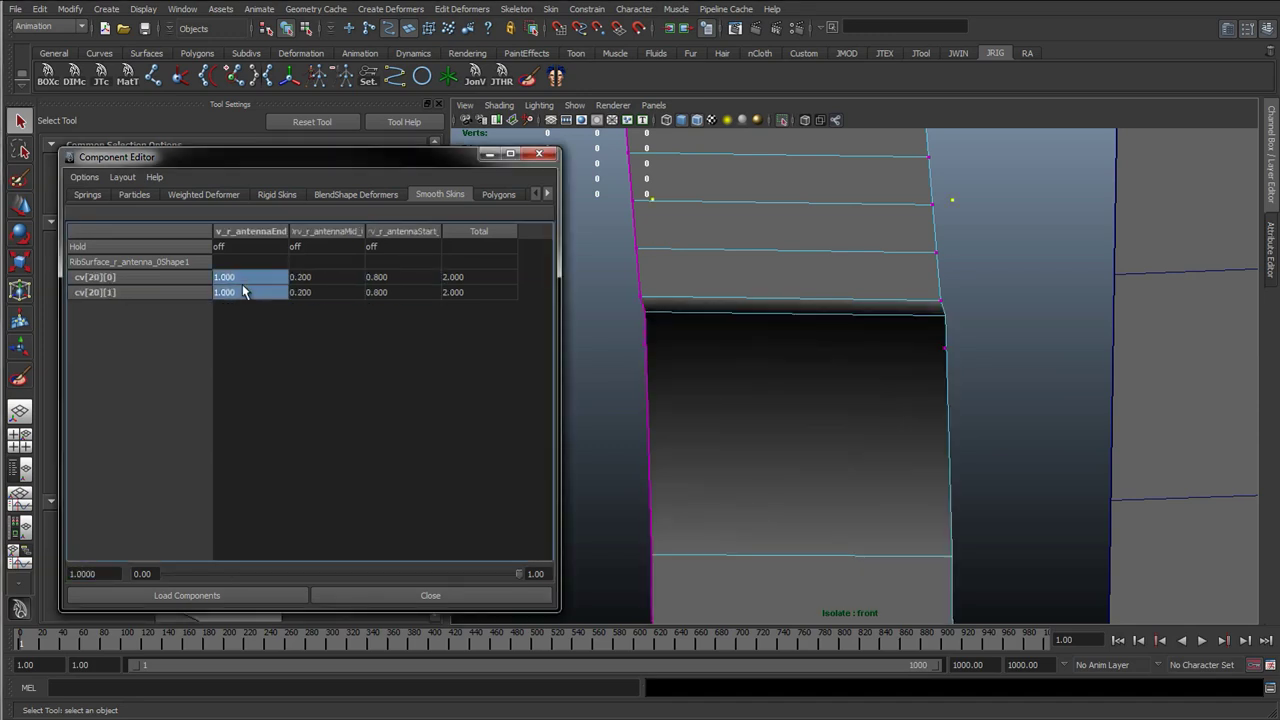
{"action": "double_click", "coordinate": [244, 291]}
{"action": "type", "text": "0"}
{"action": "key", "text": "Return"}
- Select the cv[19] row and set its joint weights to 0.7 for antennaStart, 0.3 for antennaMid and 0 for antennaEnd
{"action": "left_click_drag", "start_coordinate": [600, 323], "coordinate": [1014, 383]}
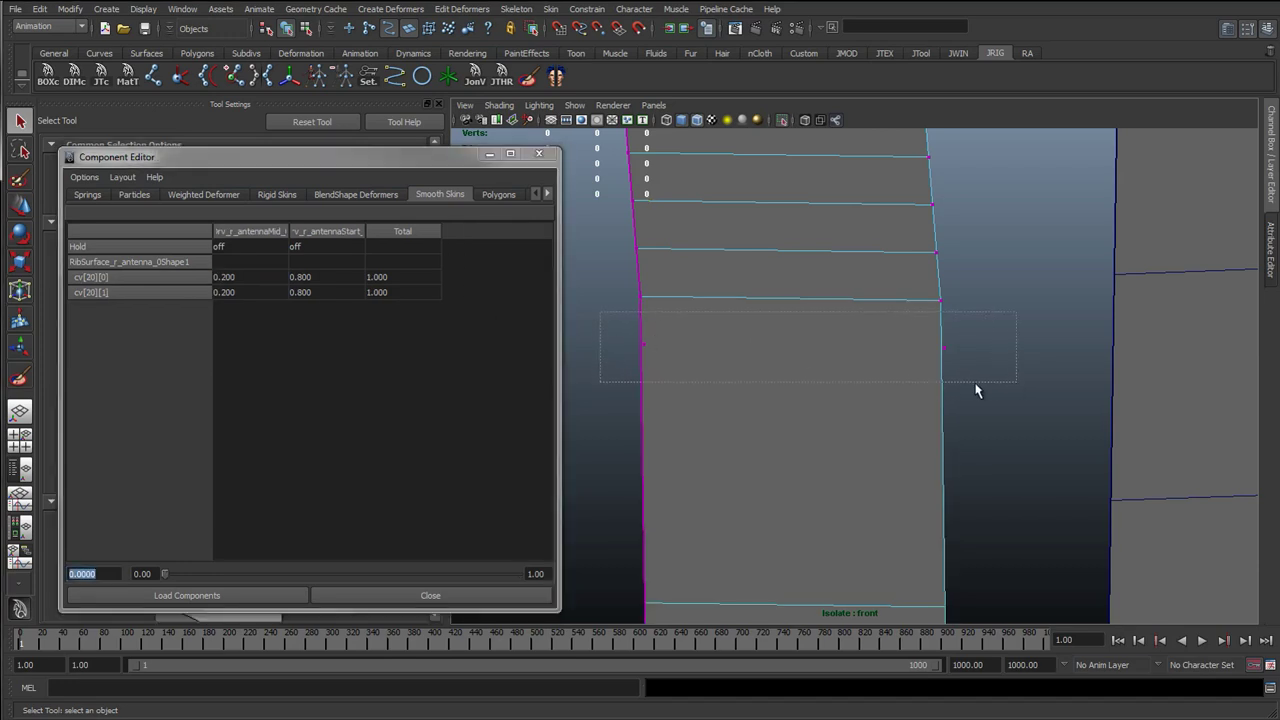
{"action": "left_click_drag", "start_coordinate": [403, 277], "coordinate": [403, 291]}
{"action": "double_click", "coordinate": [403, 291]}
{"action": "type", "text": "0.7"}
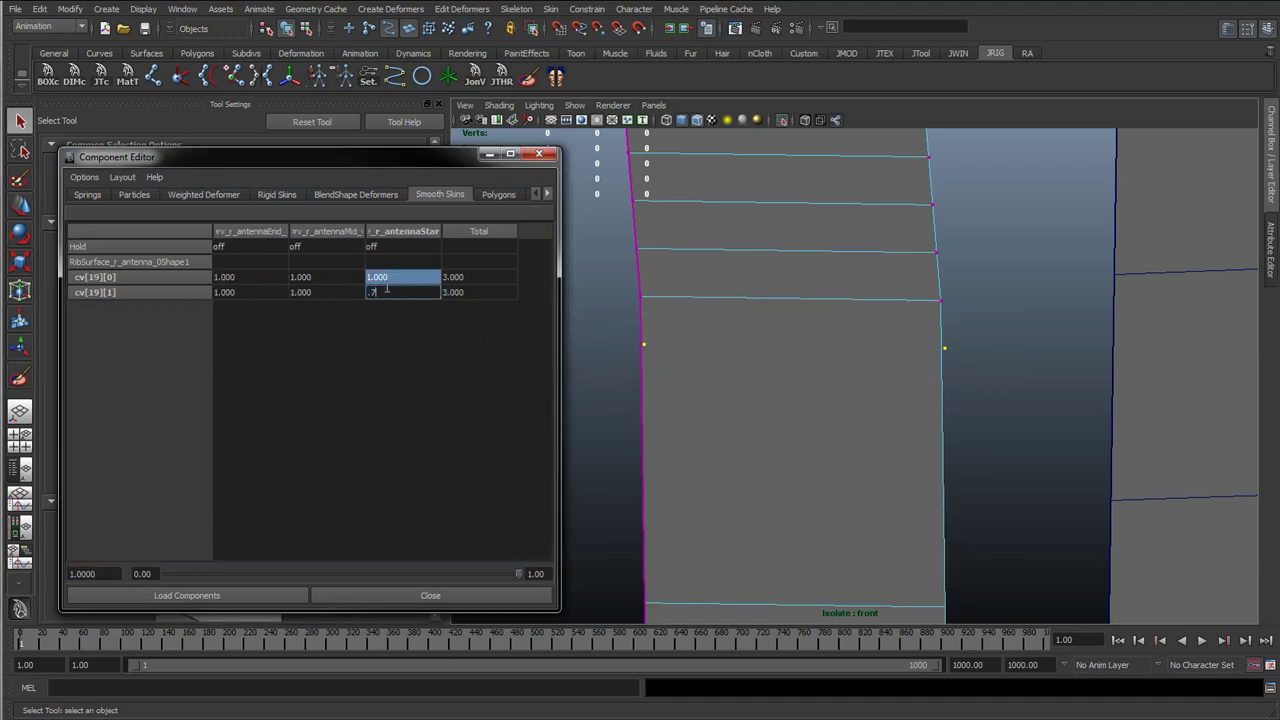
{"action": "key", "text": "Return"}
{"action": "mouse_move", "coordinate": [270, 277]}
{"action": "left_mouse_down"}
{"action": "mouse_move", "coordinate": [312, 291]}
{"action": "mouse_move", "coordinate": [249, 290]}
{"action": "left_mouse_up"}
{"action": "double_click", "coordinate": [312, 291]}
{"action": "type", "text": ".3"}
{"action": "key", "text": "Return"}
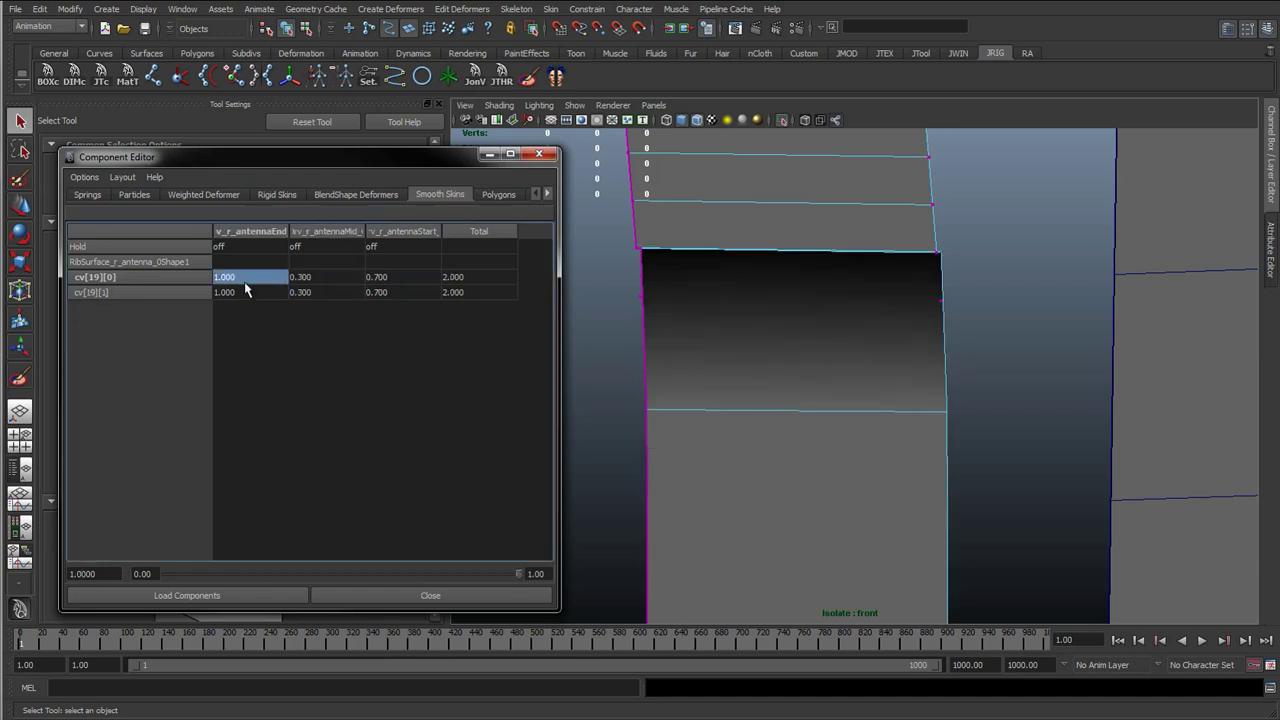
{"action": "double_click", "coordinate": [246, 291]}
{"action": "type", "text": "0"}
{"action": "key", "text": "Return"}
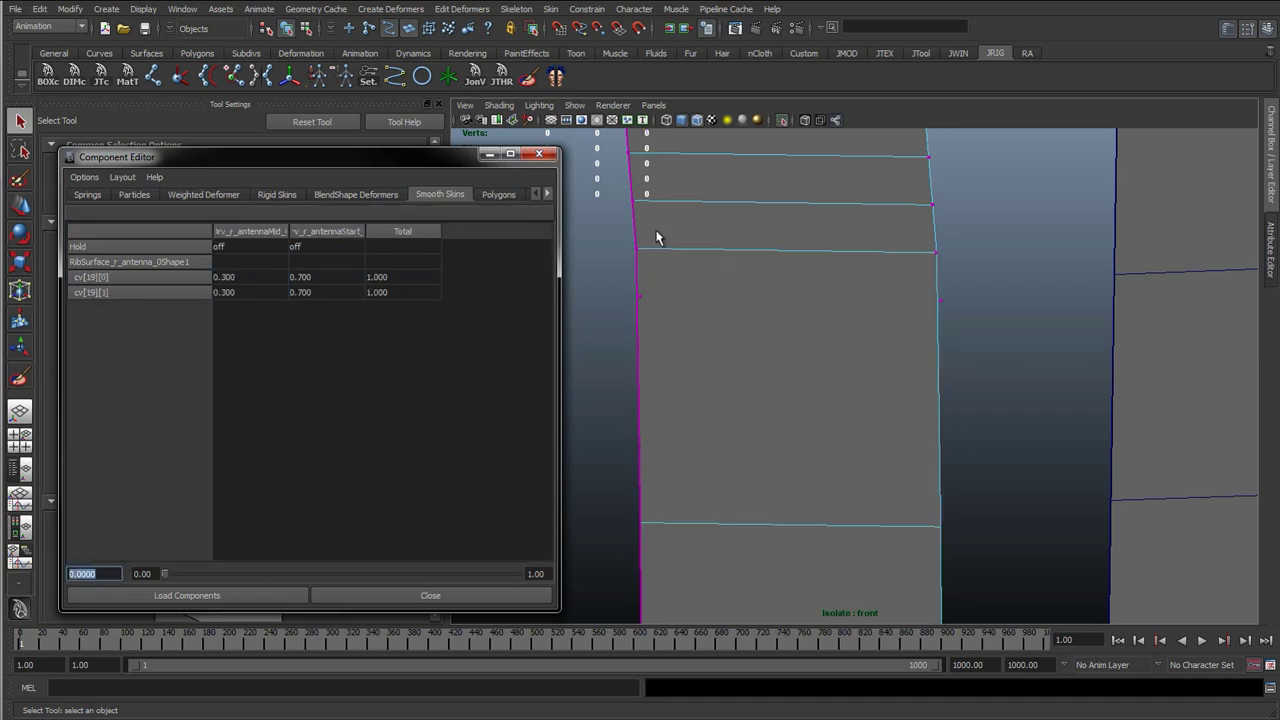
- Select the cv[18] row and set its joint weights to 0.6 for antennaStart, 0.4 for antennaMid and 0 for antennaEnd
{"action": "left_click_drag", "start_coordinate": [628, 277], "coordinate": [960, 336]}
{"action": "left_click_drag", "start_coordinate": [389, 277], "coordinate": [391, 291]}
{"action": "double_click", "coordinate": [391, 291]}
{"action": "type", "text": ".6"}
{"action": "key", "text": "Return"}
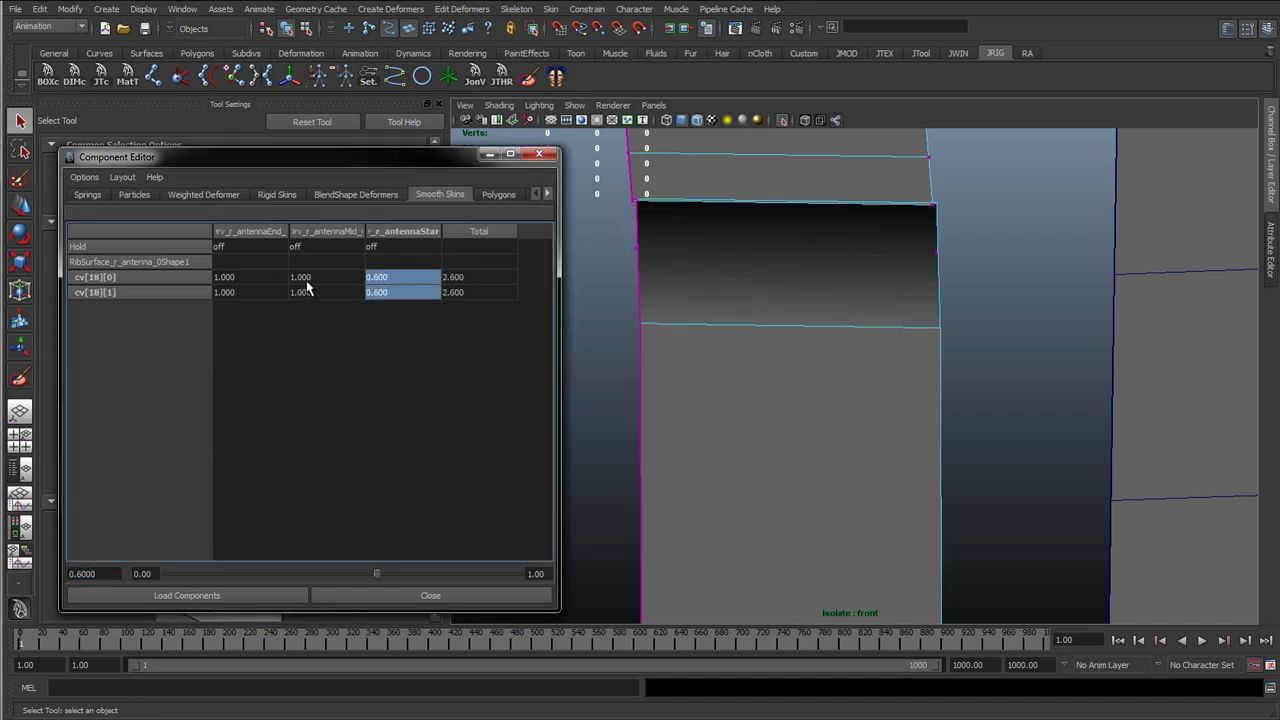
{"action": "left_click_drag", "start_coordinate": [300, 277], "coordinate": [242, 291]}
{"action": "double_click", "coordinate": [302, 292]}
{"action": "type", "text": ".4"}
{"action": "key", "text": "Return"}
{"action": "double_click", "coordinate": [242, 292]}
{"action": "type", "text": "0"}
{"action": "key", "text": "Return"}
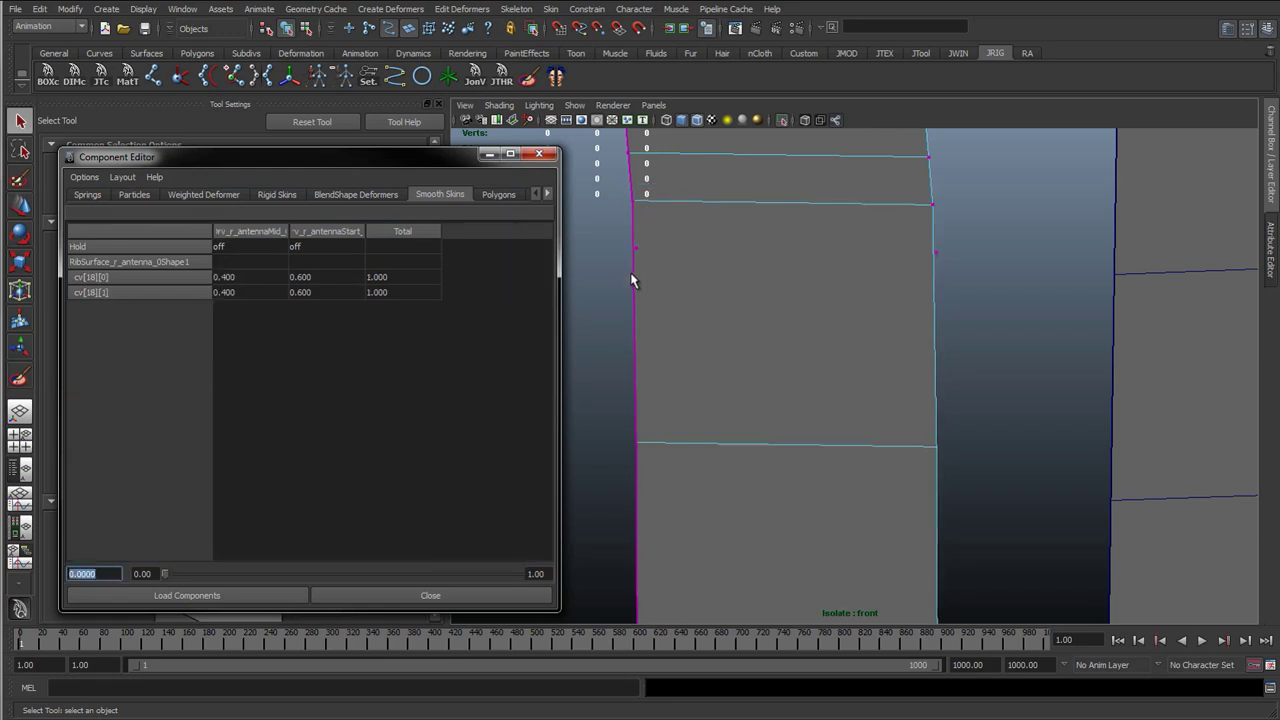
- Select the cv[17] row and set its joint weights to 0.5 for antennaStart, 0.5 for antennaMid and 0 for antennaEnd
{"action": "left_click_drag", "start_coordinate": [595, 243], "coordinate": [966, 291]}
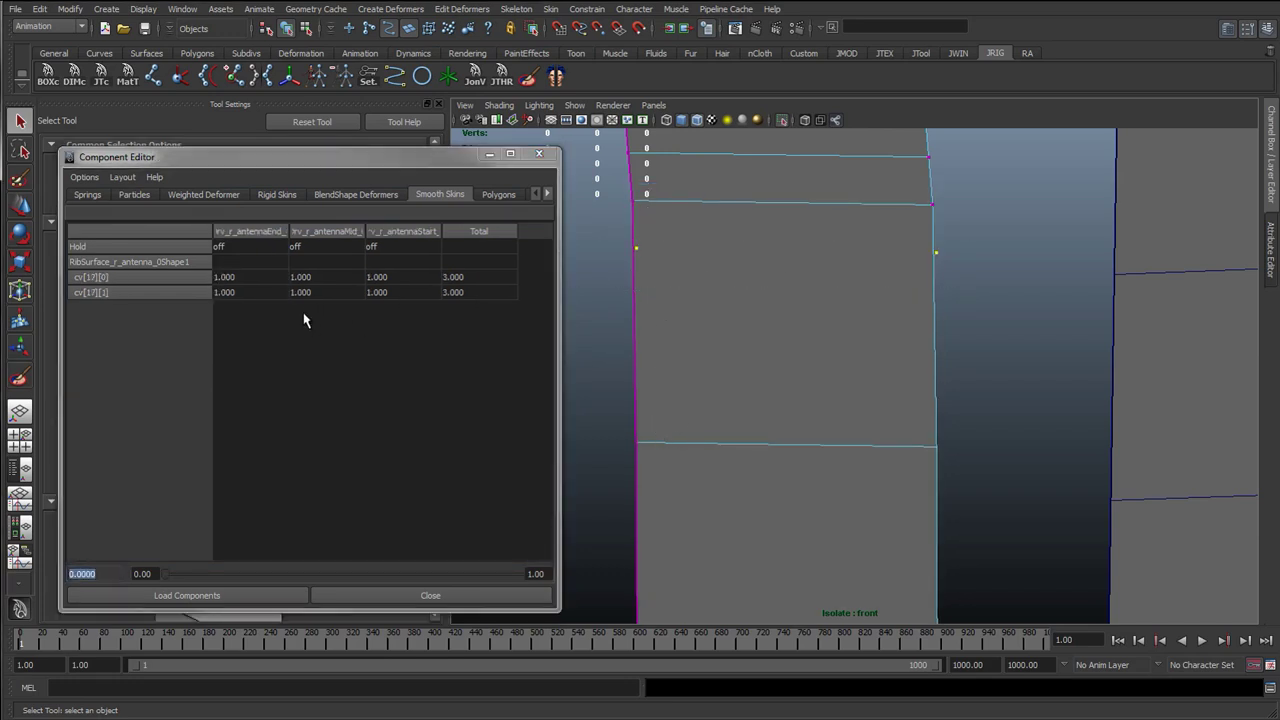
{"action": "double_click", "coordinate": [380, 279]}
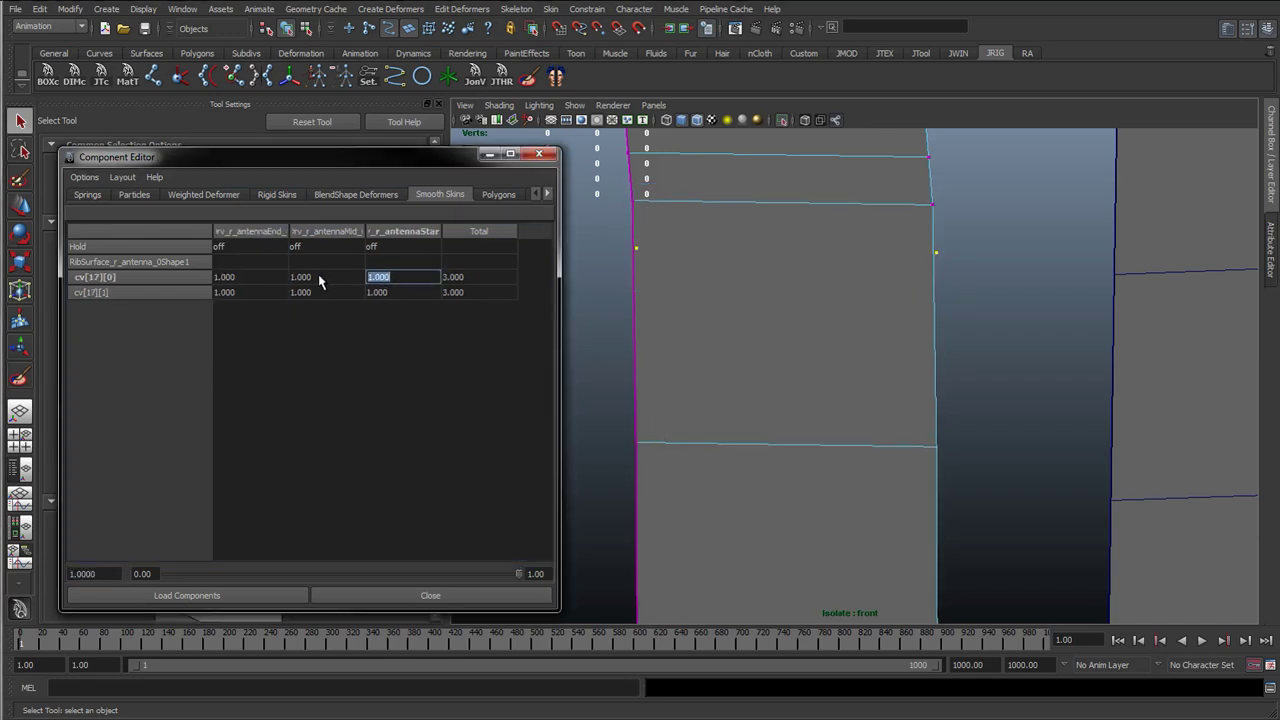
{"action": "left_click_drag", "start_coordinate": [319, 277], "coordinate": [372, 291]}
{"action": "double_click", "coordinate": [372, 291]}
{"action": "type", "text": "."}
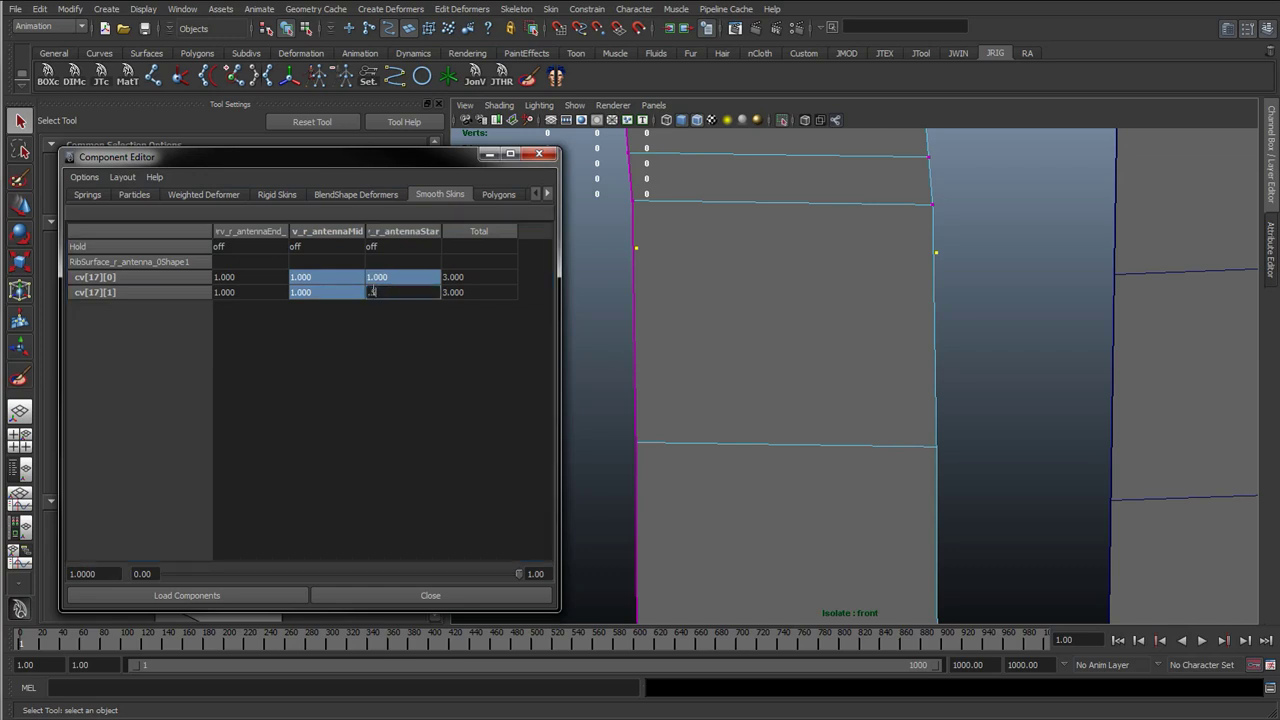
{"action": "type", "text": "5"}
{"action": "key", "text": "Return"}
{"action": "left_click_drag", "start_coordinate": [252, 277], "coordinate": [268, 292]}
{"action": "type", "text": "0"}
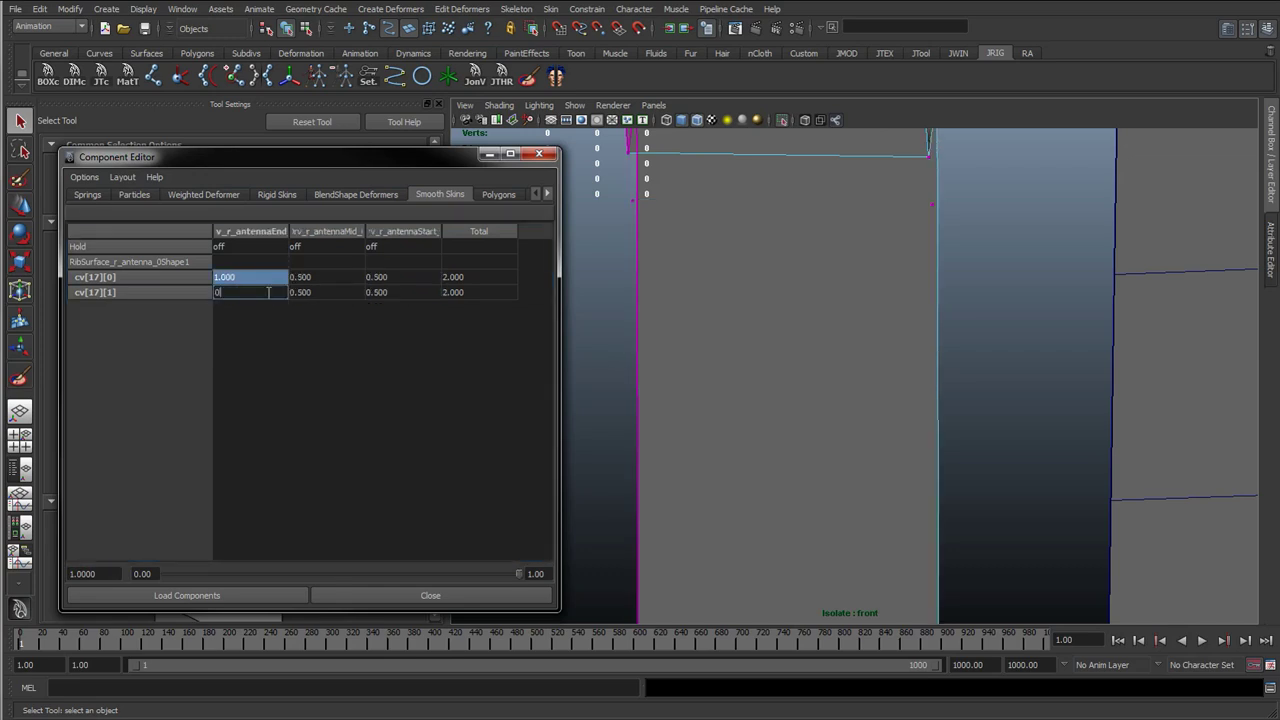
{"action": "key", "text": "Return"}
{"action": "scroll", "coordinate": [841, 366], "scroll_direction": "down", "scroll_amount": 5}
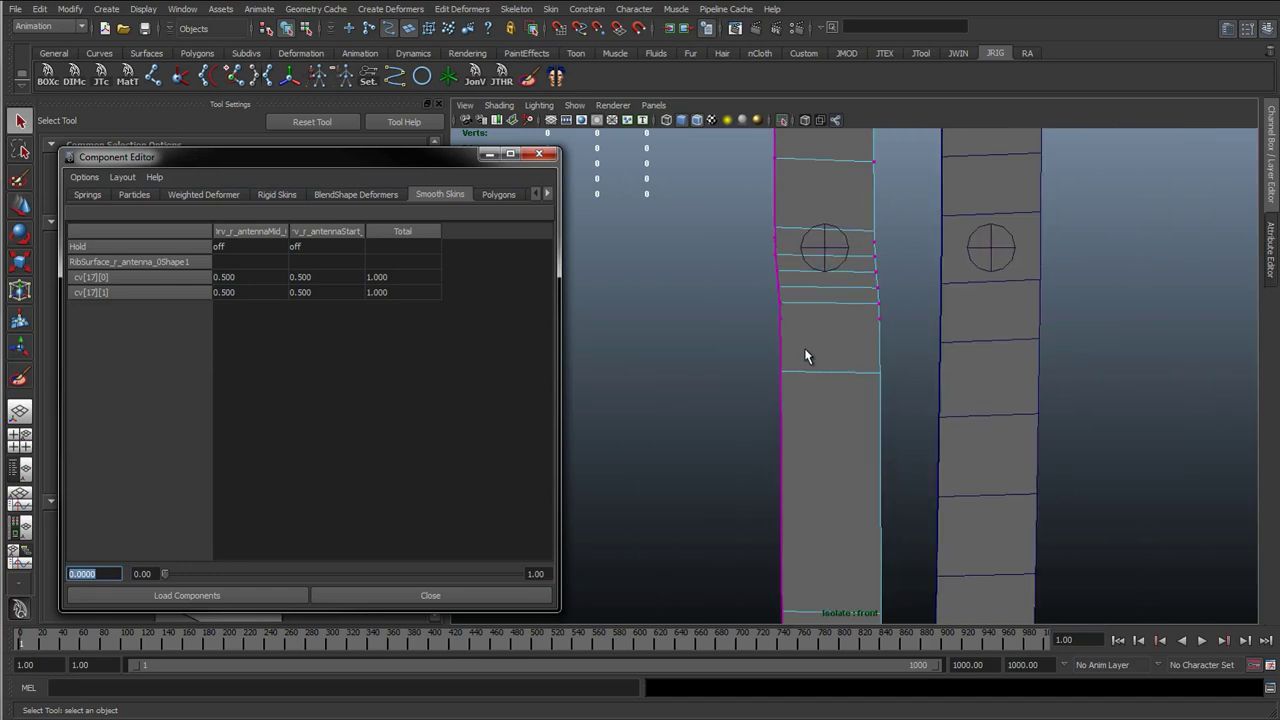
{"action": "right_click_drag", "start_coordinate": [640, 365], "coordinate": [840, 383], "text": "alt"}
{"action": "scroll", "coordinate": [840, 400], "scroll_direction": "down", "scroll_amount": 3}
{"action": "middle_click_drag", "start_coordinate": [840, 507], "coordinate": [839, 480], "text": "alt"}
{"action": "right_click_drag", "start_coordinate": [839, 480], "coordinate": [977, 434], "text": "alt"}
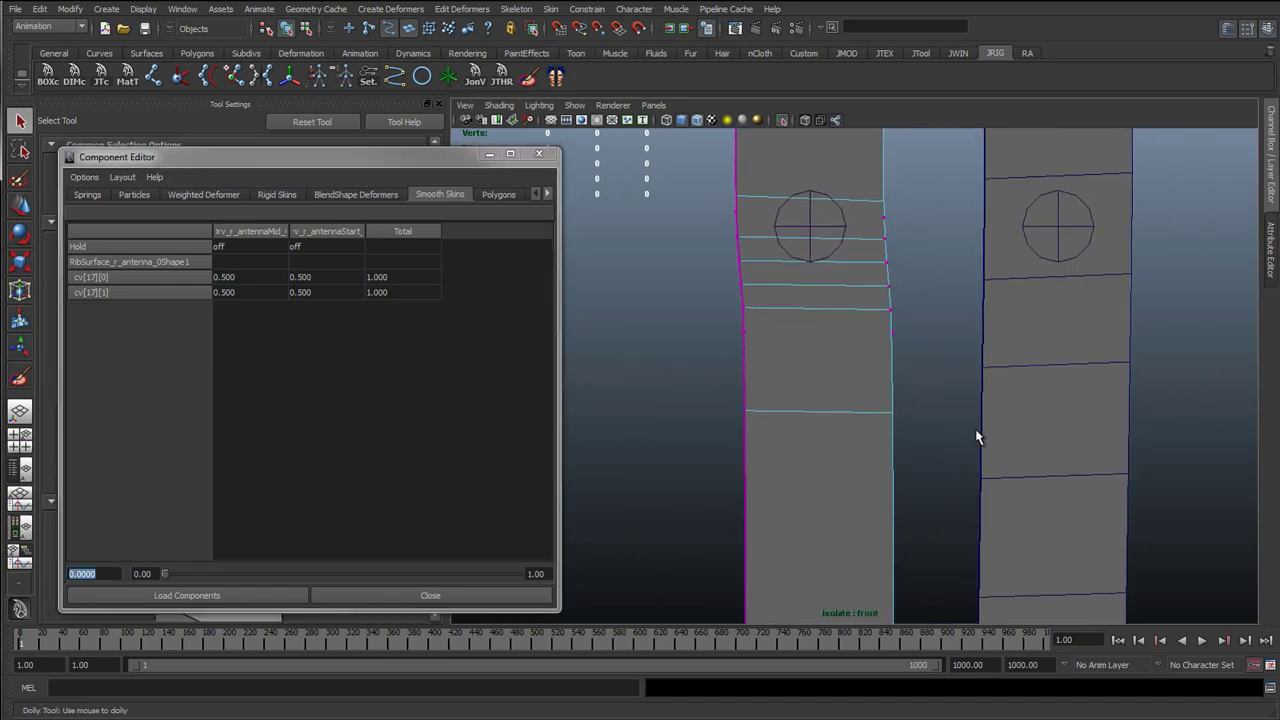
- Select the cv[16] row and set its joint weights to 0.4 for antennaStart, 0.6 for antennaMid and 0 for antennaEnd
{"action": "left_click_drag", "start_coordinate": [922, 351], "coordinate": [926, 356]}
{"action": "scroll", "coordinate": [949, 371], "scroll_direction": "up", "scroll_amount": 3}
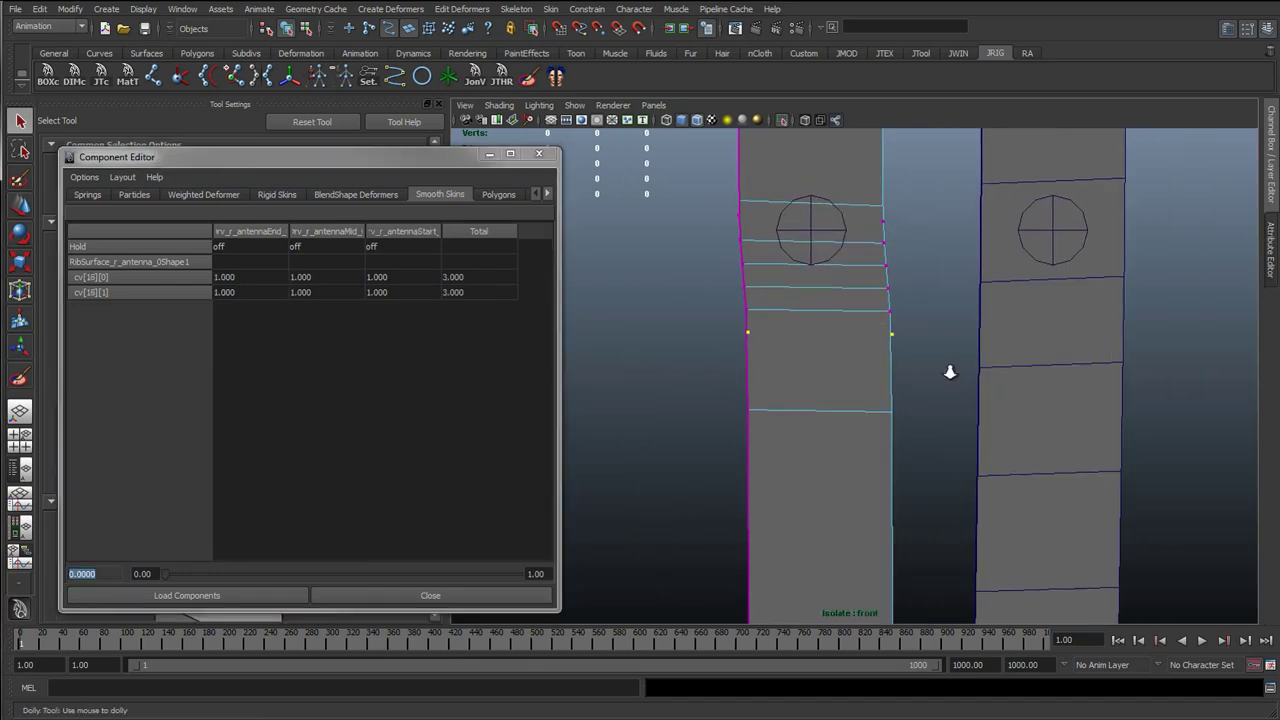
{"action": "left_click_drag", "start_coordinate": [383, 279], "coordinate": [384, 290]}
{"action": "left_click", "coordinate": [384, 288]}
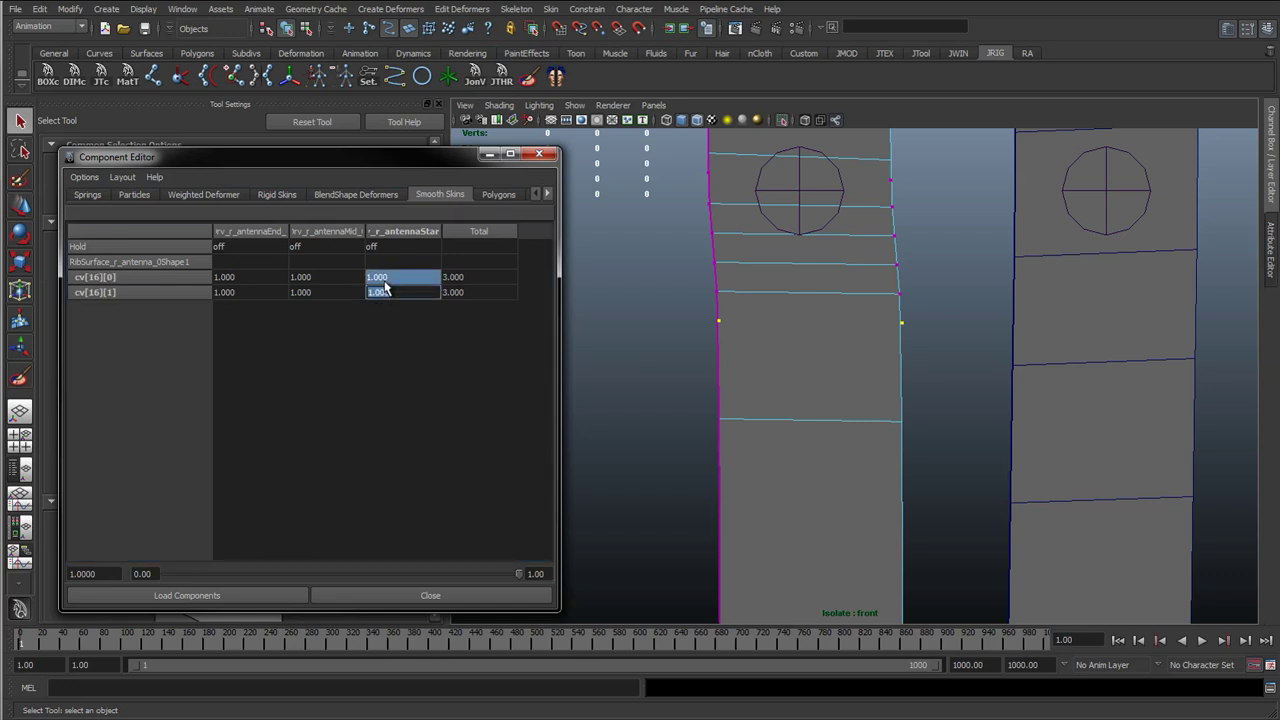
{"action": "type", "text": ".4"}
{"action": "key", "text": "Return"}
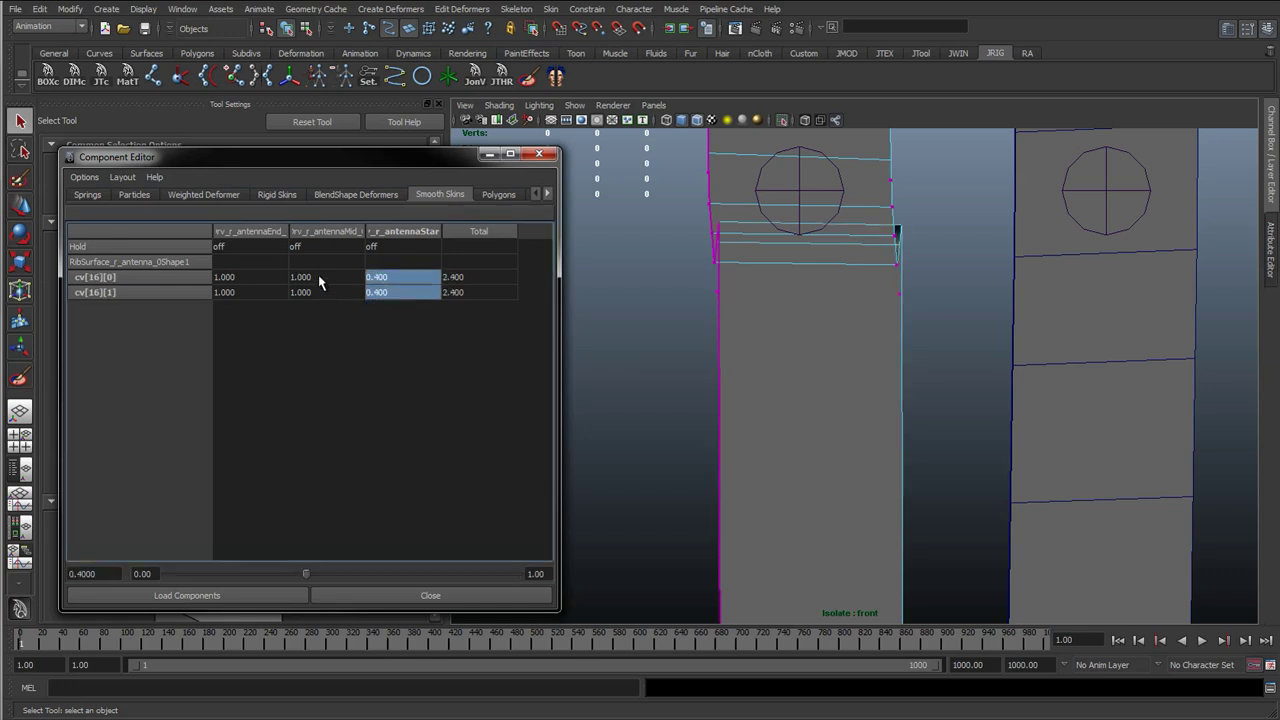
{"action": "left_click_drag", "start_coordinate": [320, 277], "coordinate": [316, 288]}
{"action": "left_click", "coordinate": [316, 288]}
{"action": "type", "text": "."}
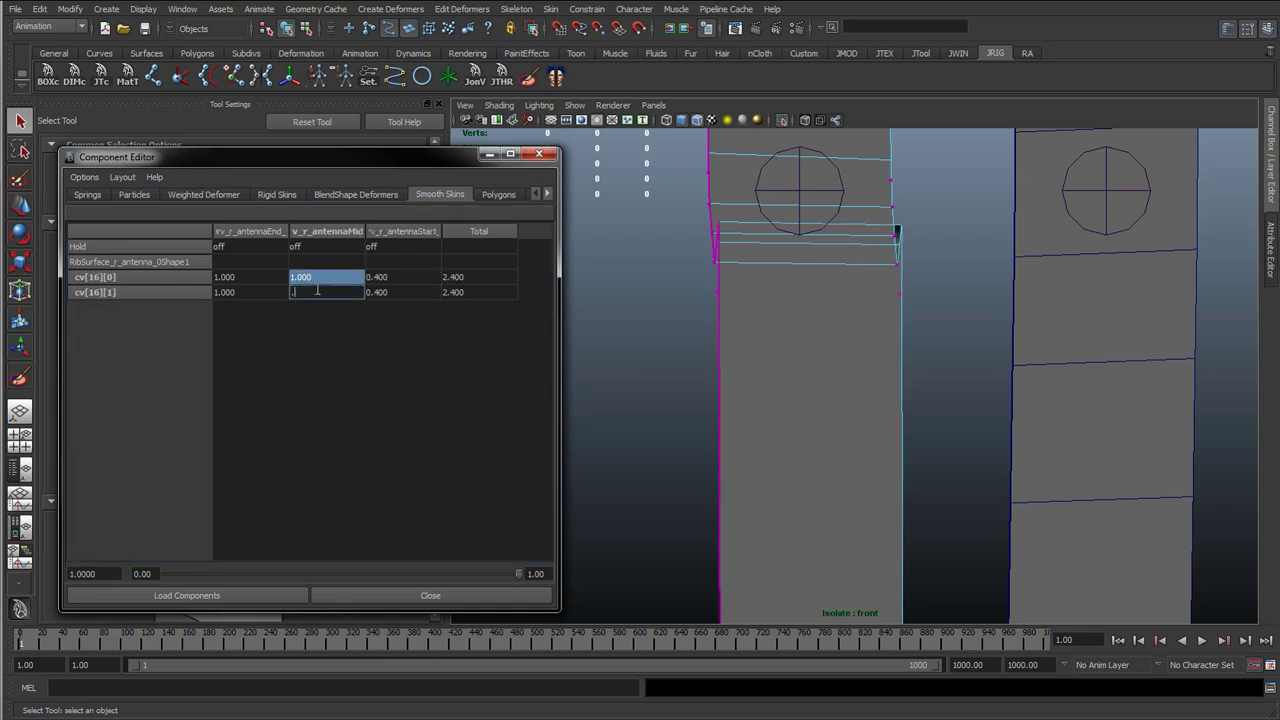
{"action": "type", "text": "6"}
{"action": "key", "text": "Return"}
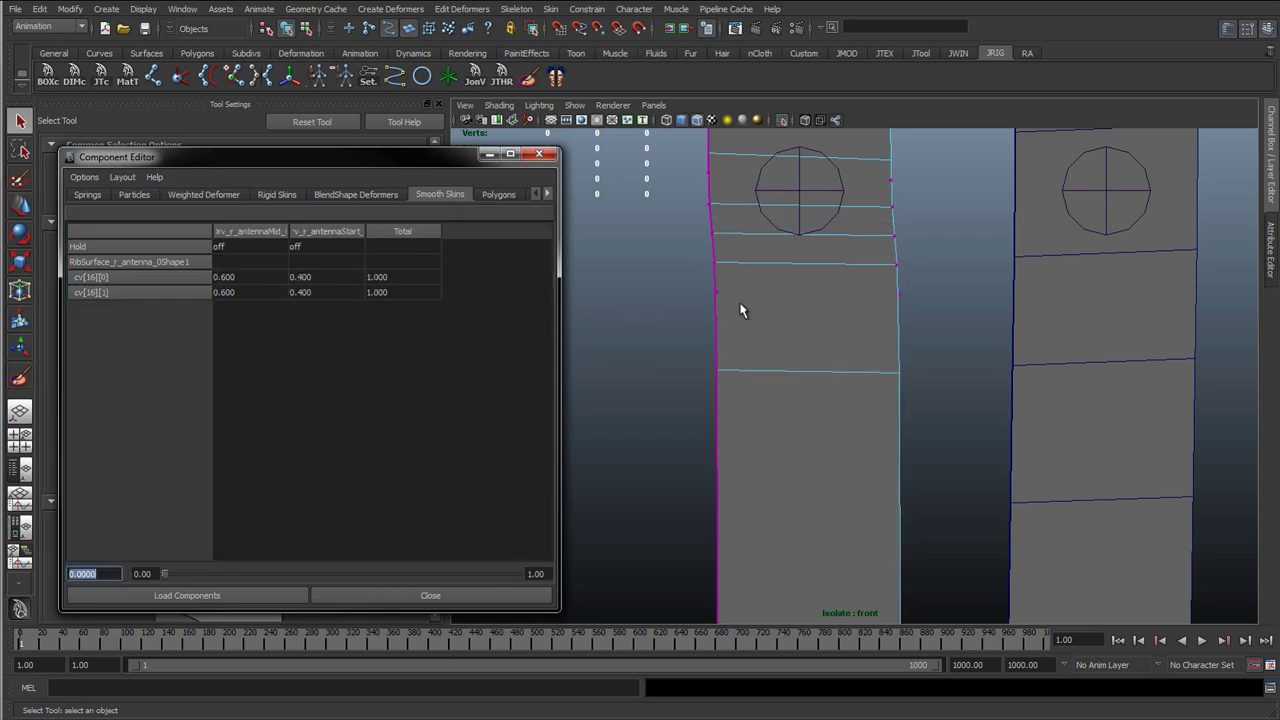
- Select the cv[15] row and set its joint weights to 0.3 for antennaStart, 0.7 for antennaMid and 0 for antennaEnd
{"action": "left_click_drag", "start_coordinate": [685, 299], "coordinate": [900, 317]}
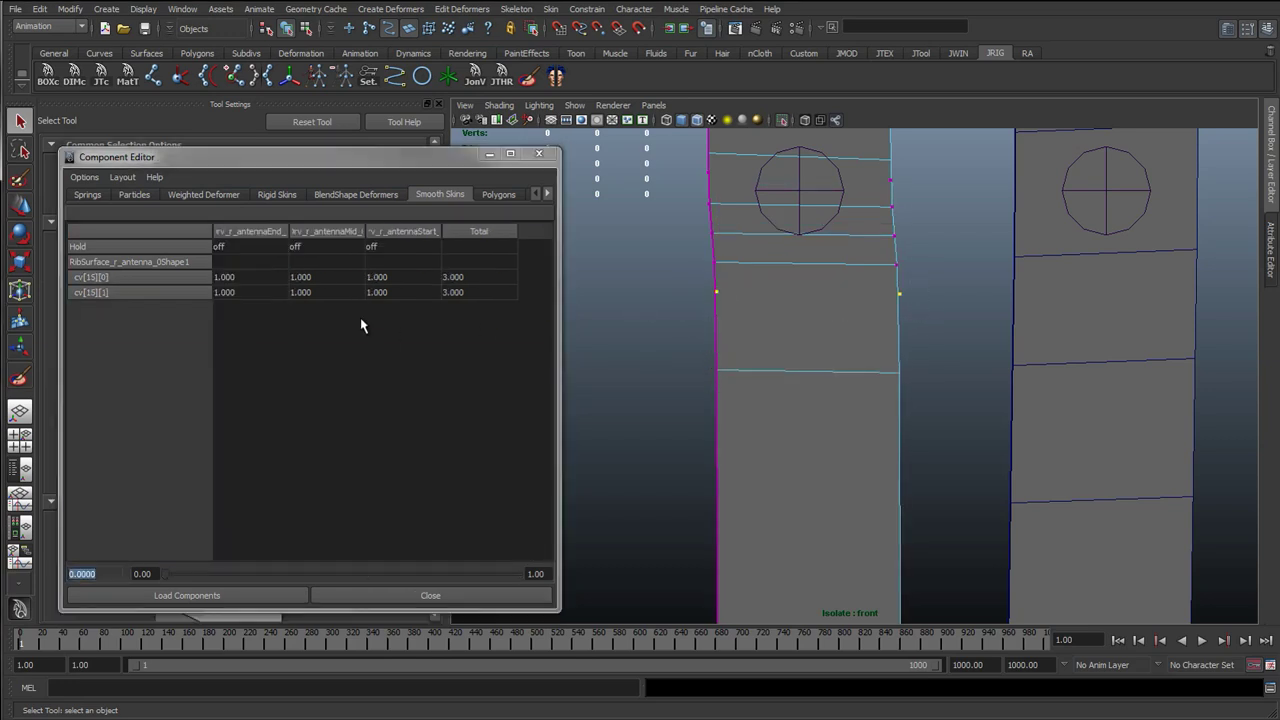
{"action": "left_click", "coordinate": [380, 280]}
{"action": "left_click", "coordinate": [380, 292], "text": "shift"}
{"action": "left_click", "coordinate": [380, 292]}
{"action": "type", "text": "."}
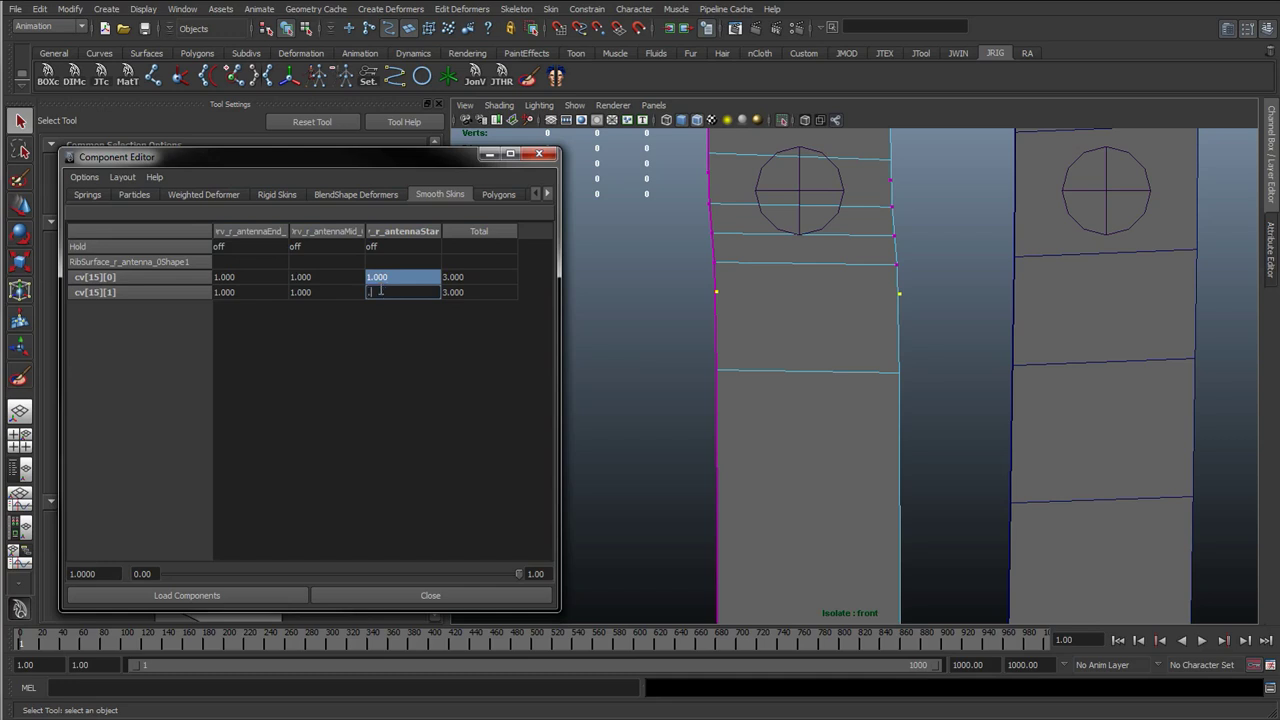
{"action": "type", "text": "3"}
{"action": "key", "text": "Return"}
{"action": "left_click", "coordinate": [325, 277]}
{"action": "left_click", "coordinate": [325, 292], "text": "shift"}
{"action": "left_click", "coordinate": [325, 292]}
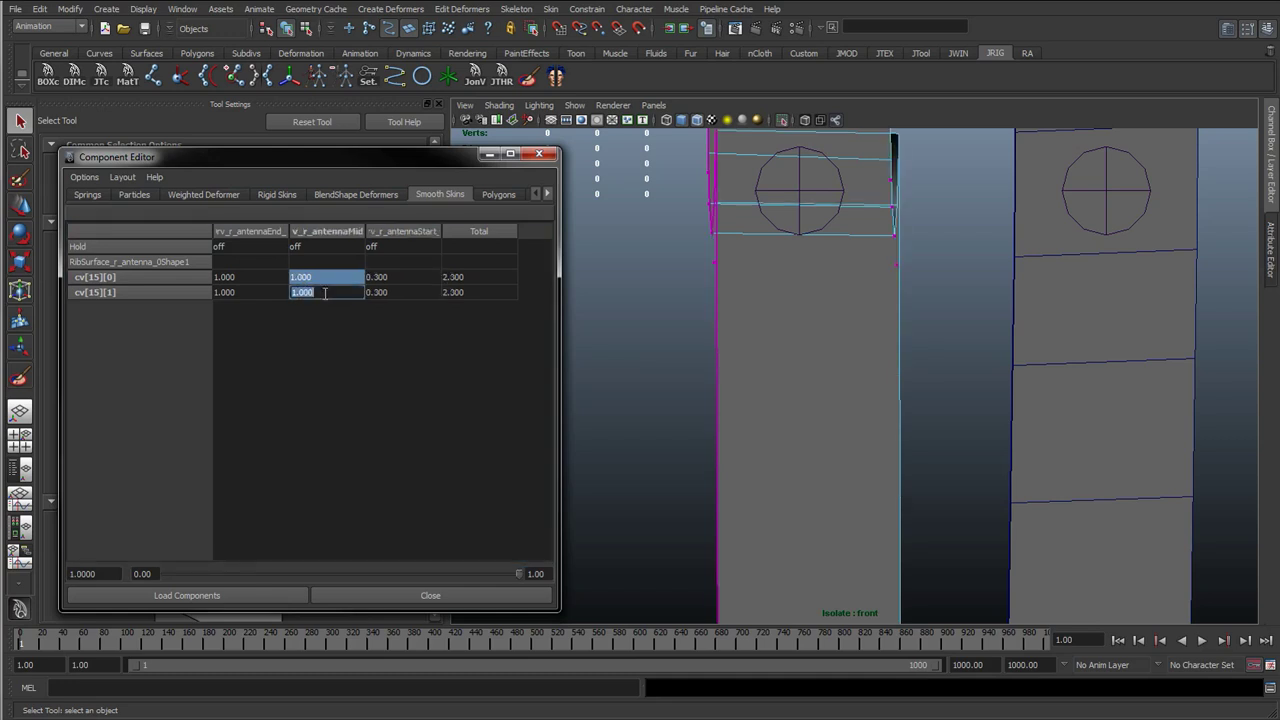
{"action": "type", "text": ".7"}
{"action": "key", "text": "Return"}
{"action": "left_click", "coordinate": [265, 277]}
{"action": "left_click", "coordinate": [265, 292], "text": "shift"}
{"action": "left_click", "coordinate": [265, 292]}
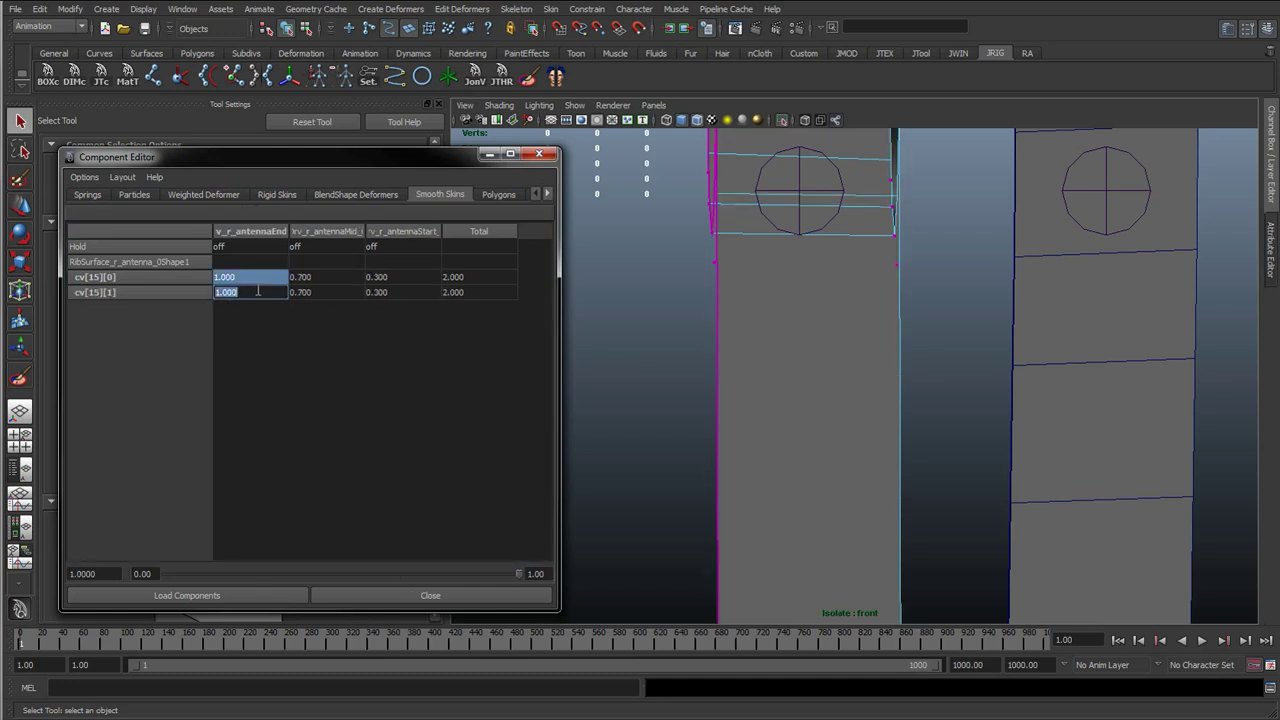
{"action": "type", "text": "0"}
{"action": "key", "text": "Return"}
- Select the cv[14] row and set its joint weights to 0.2 for antennaStart, 0.8 for antennaMid and 0 for antennaEnd
{"action": "left_click_drag", "start_coordinate": [687, 248], "coordinate": [925, 290]}
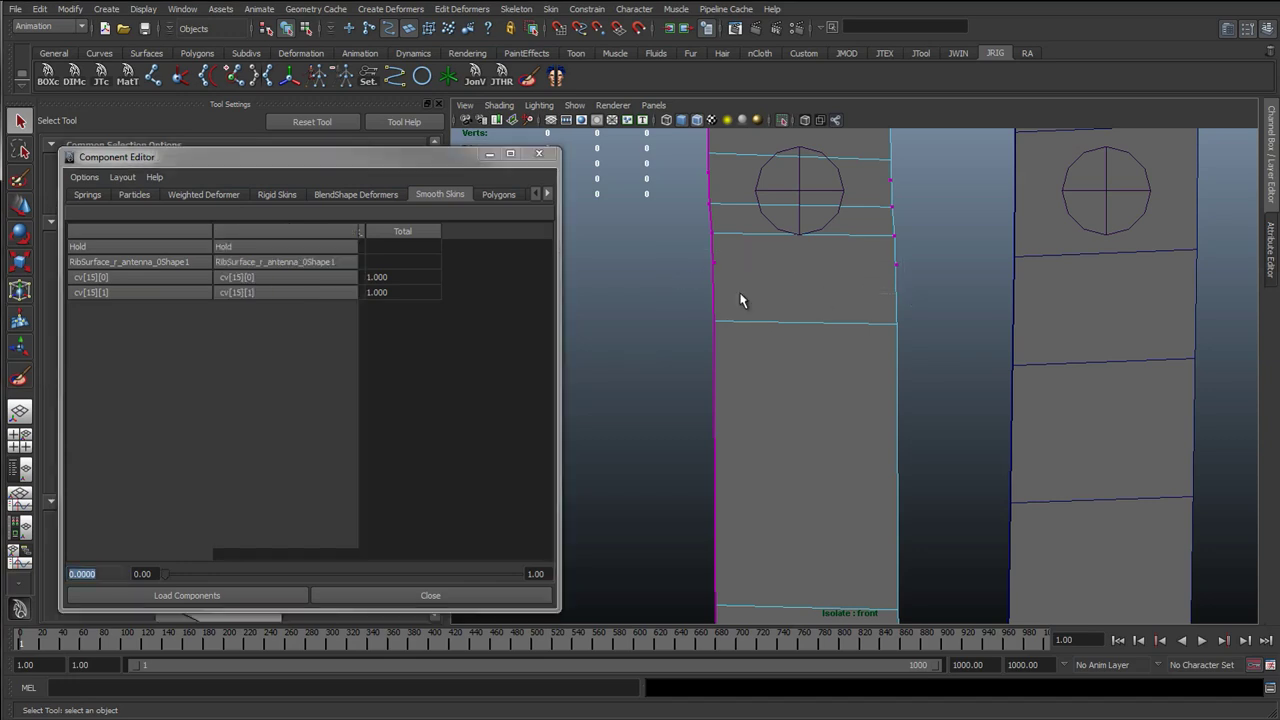
{"action": "left_click", "coordinate": [380, 277]}
{"action": "left_click", "coordinate": [380, 292], "text": "shift"}
{"action": "left_click", "coordinate": [380, 292]}
{"action": "type", "text": ".2"}
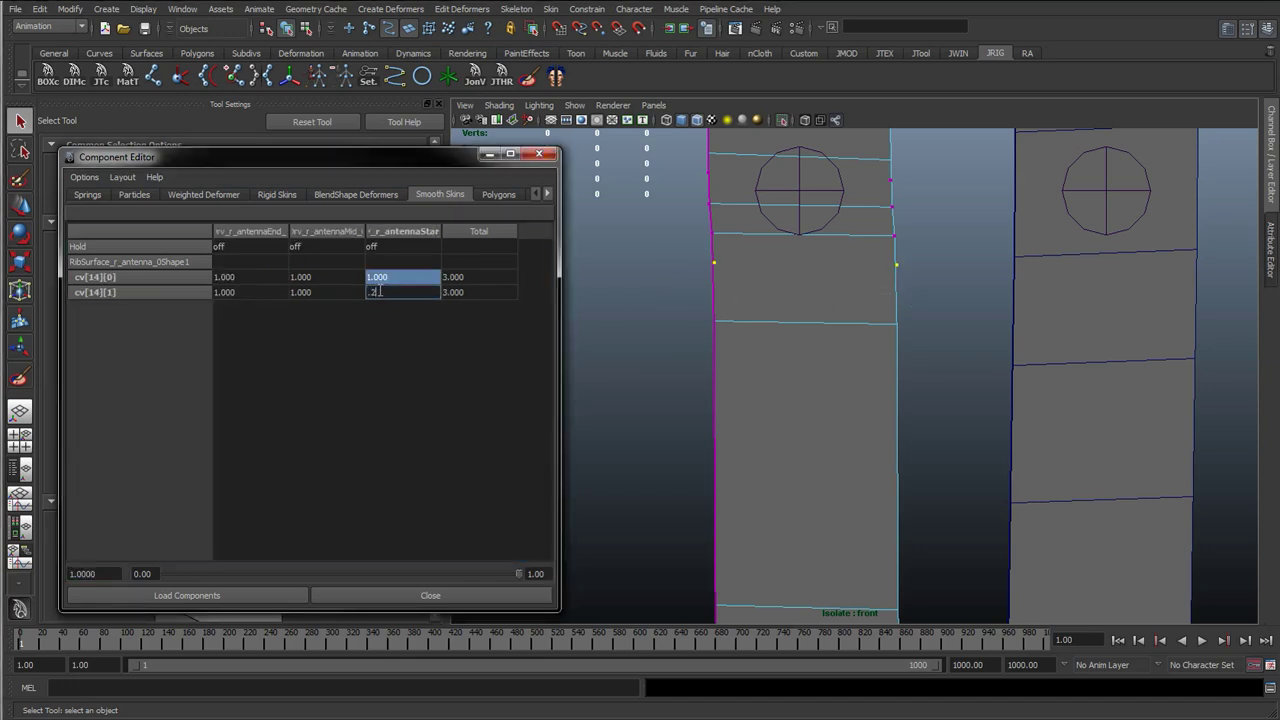
{"action": "key", "text": "Return"}
{"action": "left_click", "coordinate": [317, 280]}
{"action": "left_click", "coordinate": [316, 290], "text": "shift"}
{"action": "left_click", "coordinate": [318, 292]}
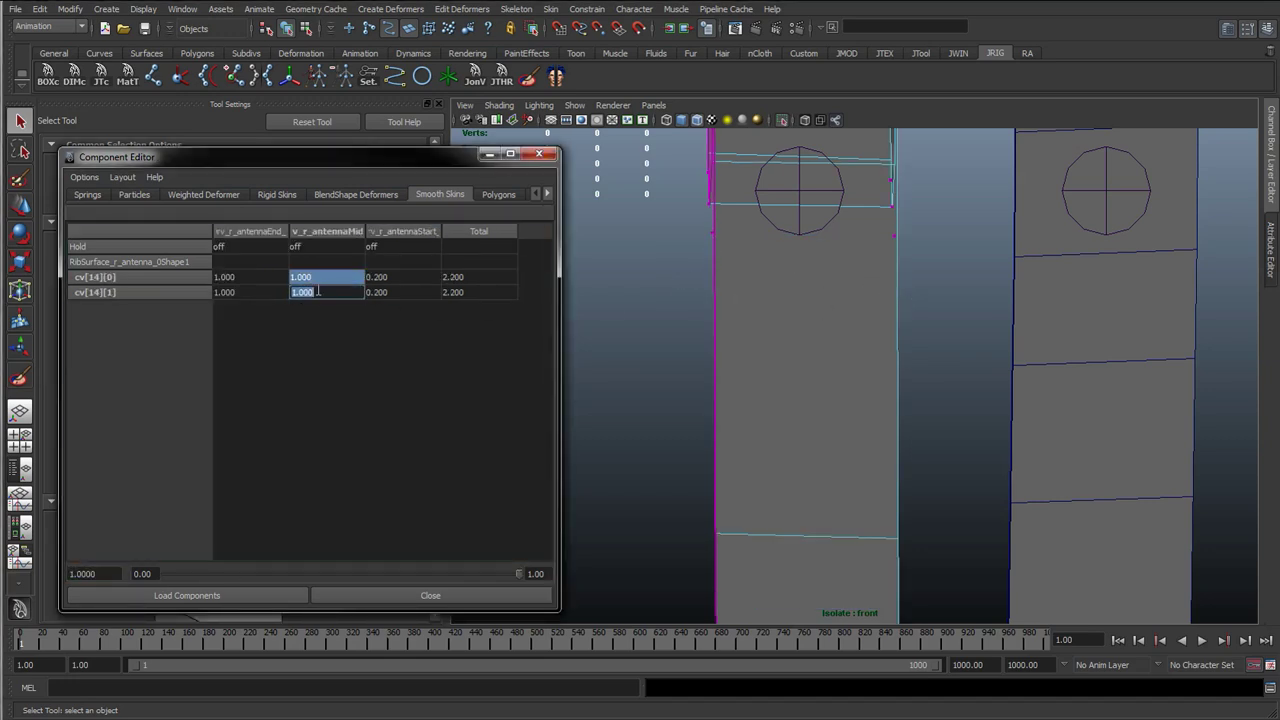
{"action": "type", "text": ".8"}
{"action": "key", "text": "Return"}
{"action": "left_click", "coordinate": [262, 277]}
{"action": "left_click", "coordinate": [255, 292], "text": "shift"}
{"action": "left_click", "coordinate": [255, 292]}
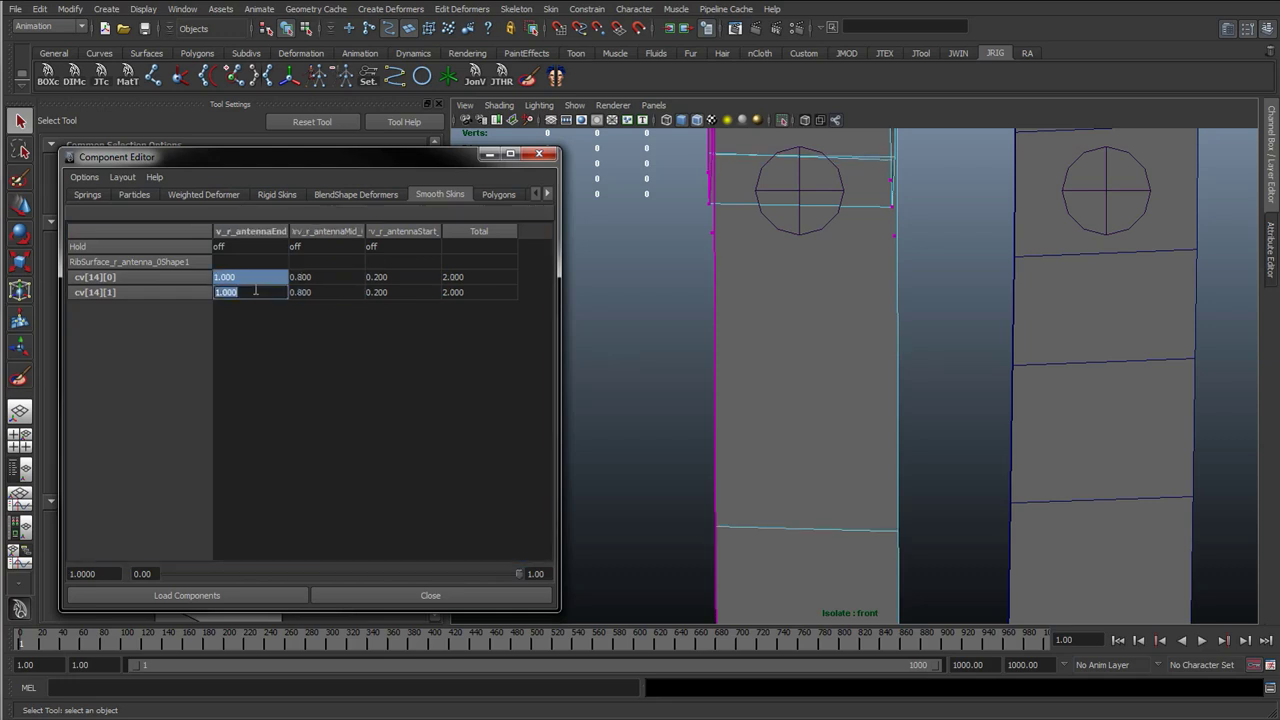
{"action": "type", "text": "0"}
{"action": "key", "text": "Return"}
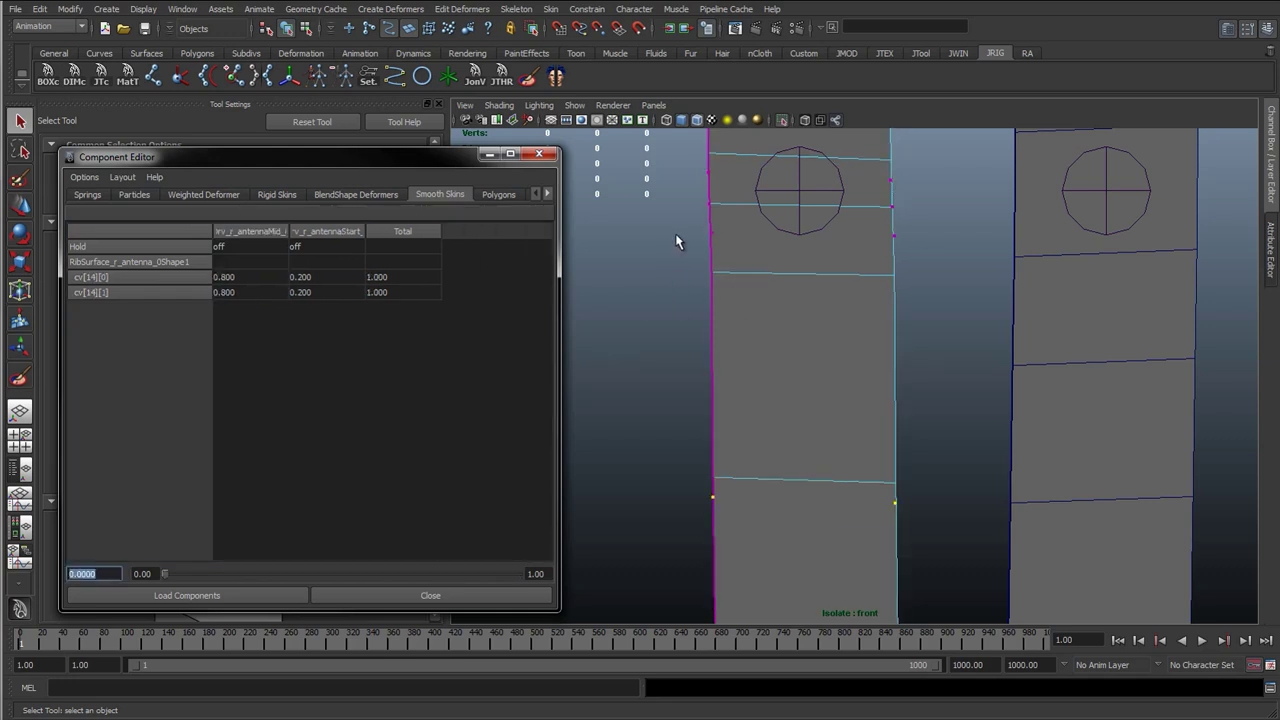
- Select the cv[13] row and set its joint weights to 0.1 for antennaStart, 0.9 for antennaMid and 0 for antennaEnd
{"action": "key", "text": "Left"}
{"action": "left_click_drag", "start_coordinate": [397, 277], "coordinate": [398, 292]}
{"action": "left_click", "coordinate": [398, 292]}
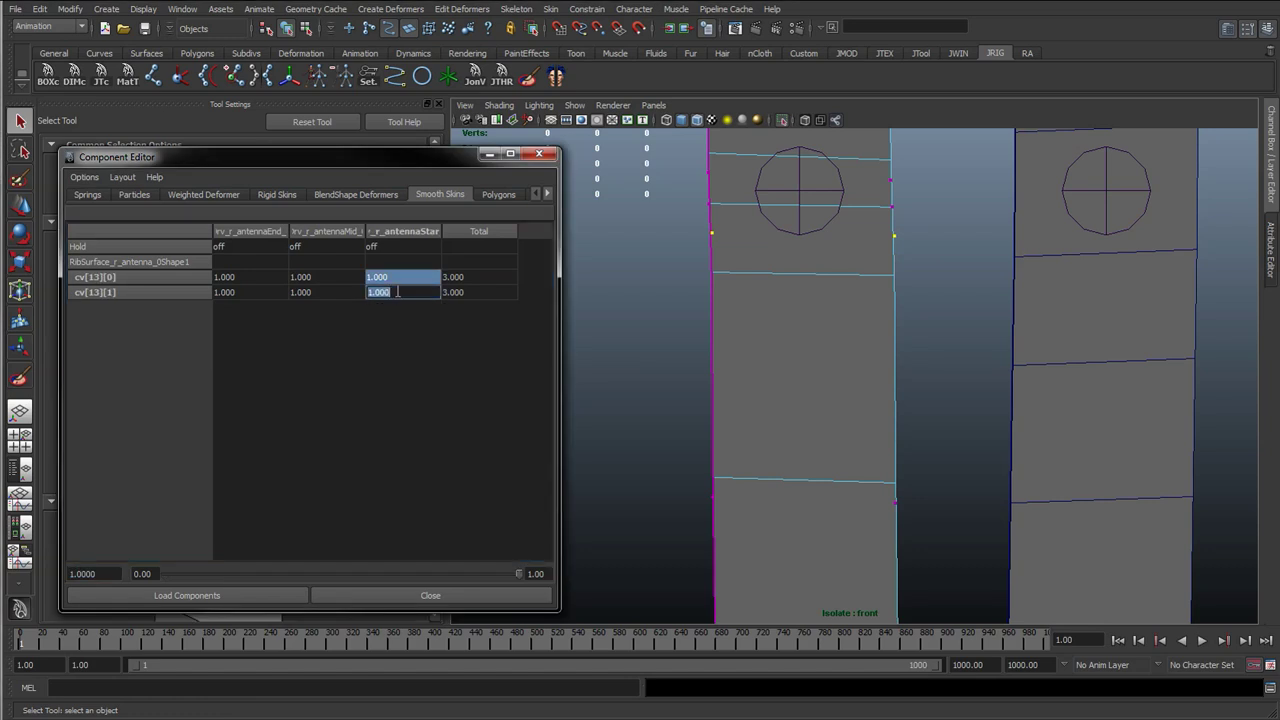
{"action": "type", "text": ".1"}
{"action": "key", "text": "Return"}
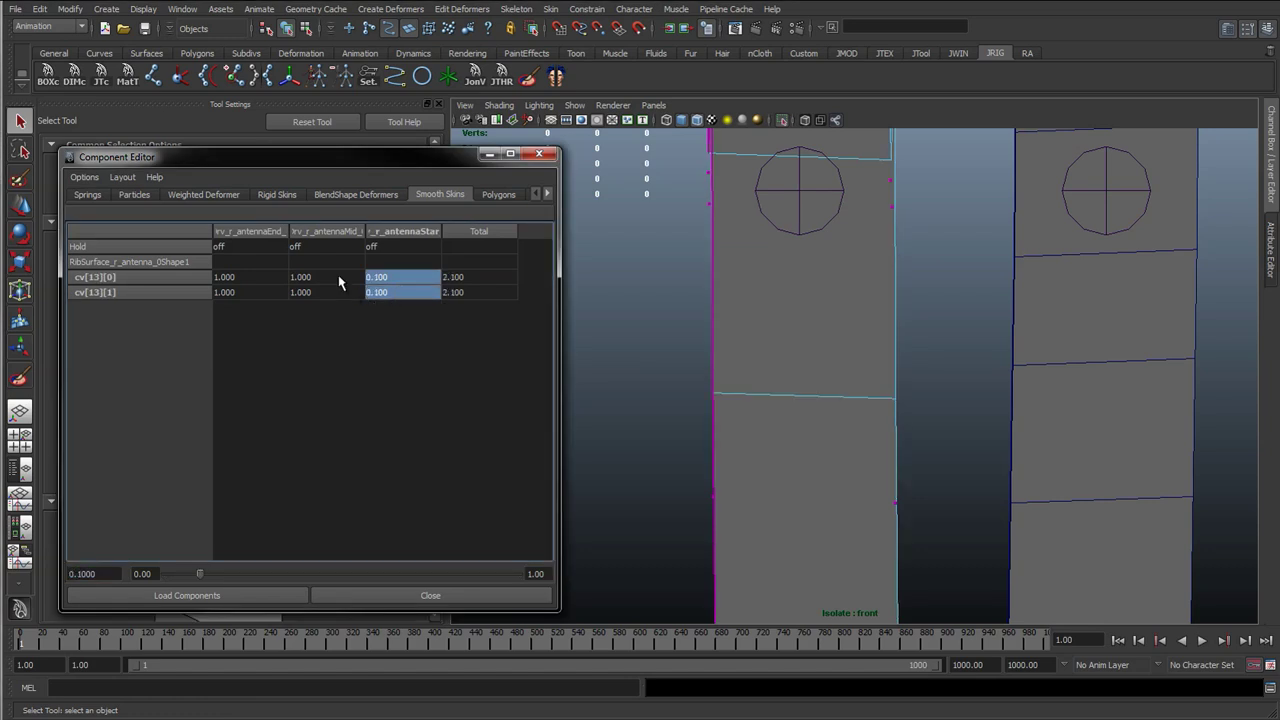
{"action": "left_click", "coordinate": [335, 277]}
{"action": "left_click", "coordinate": [335, 292], "text": "shift"}
{"action": "left_click", "coordinate": [336, 291]}
{"action": "type", "text": "."}
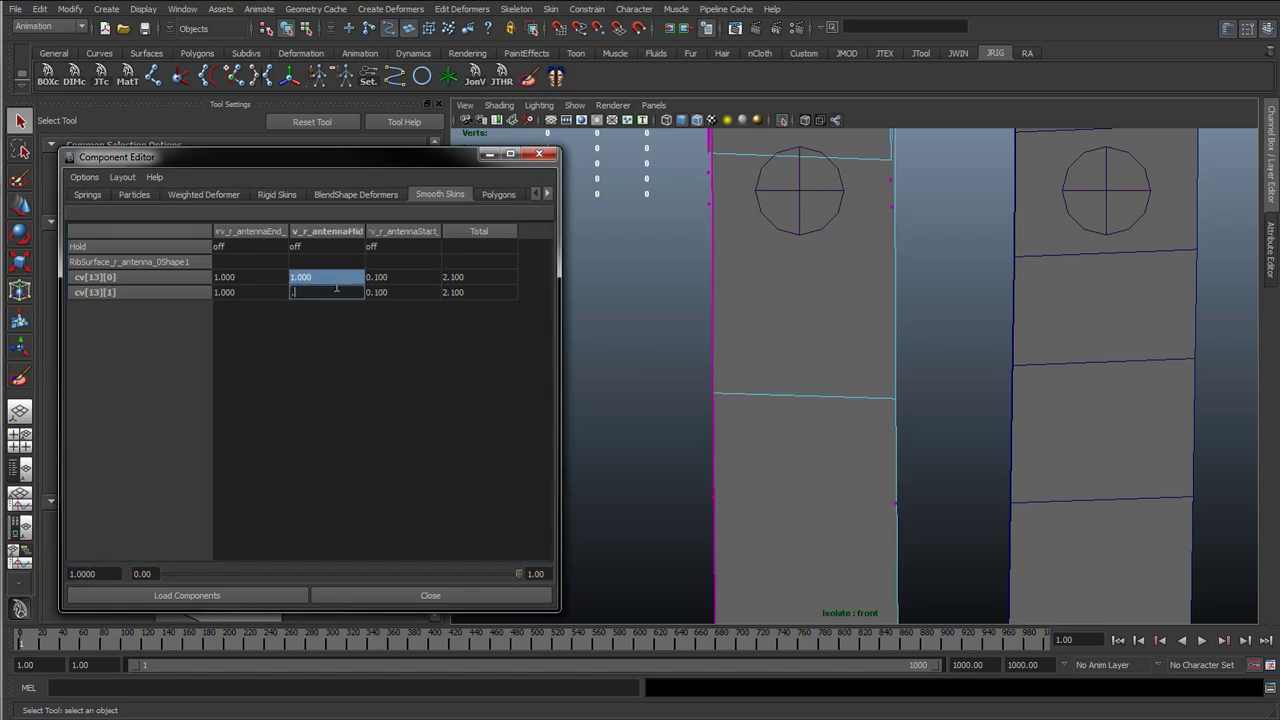
{"action": "type", "text": "9"}
{"action": "key", "text": "Return"}
{"action": "left_click_drag", "start_coordinate": [260, 277], "coordinate": [260, 291]}
{"action": "left_click", "coordinate": [260, 291]}
{"action": "type", "text": "0"}
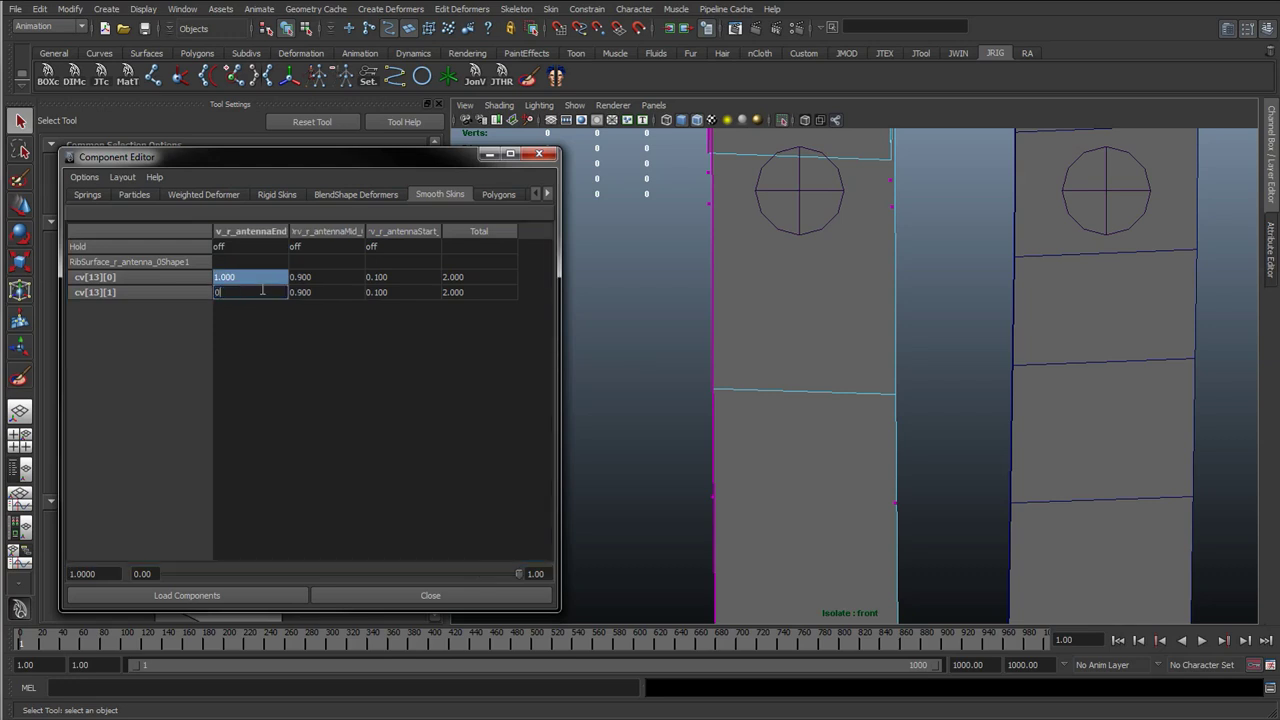
{"action": "key", "text": "Return"}
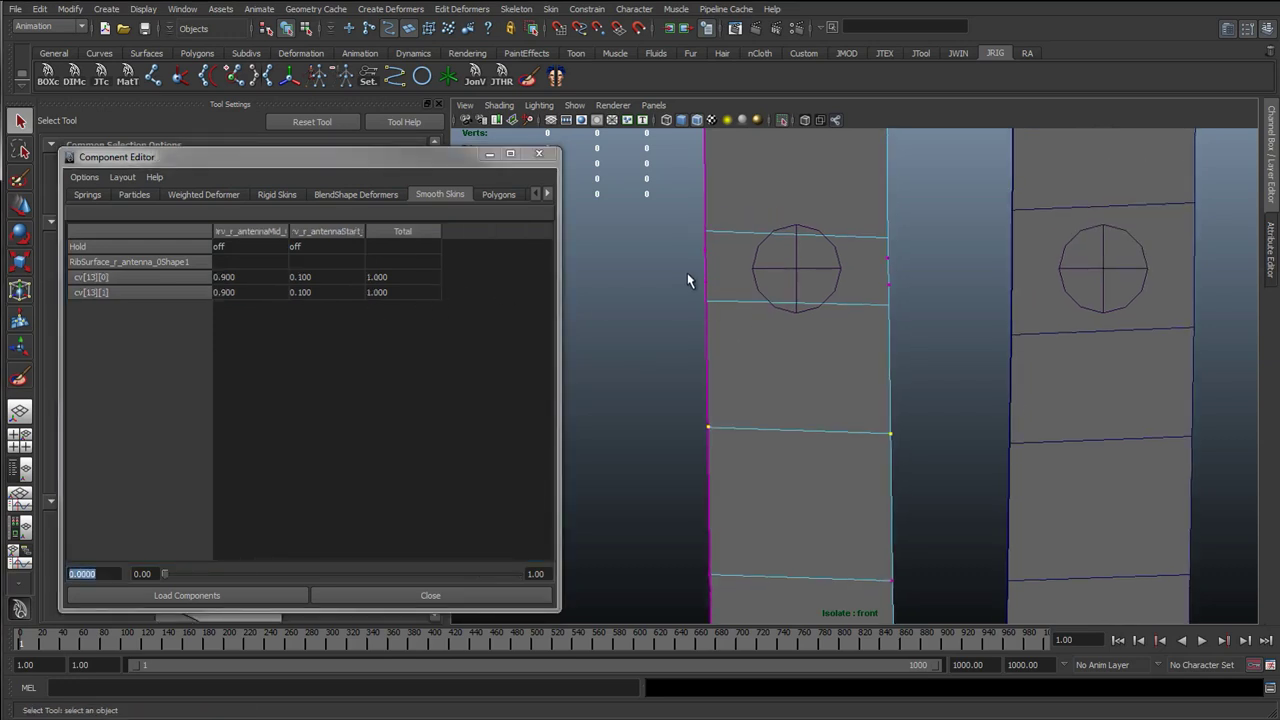
- Select the cv[12] row, set its antennaStart and antennaEnd weights to 0, and clear the CV selection
{"action": "left_click_drag", "start_coordinate": [902, 311], "coordinate": [904, 313]}
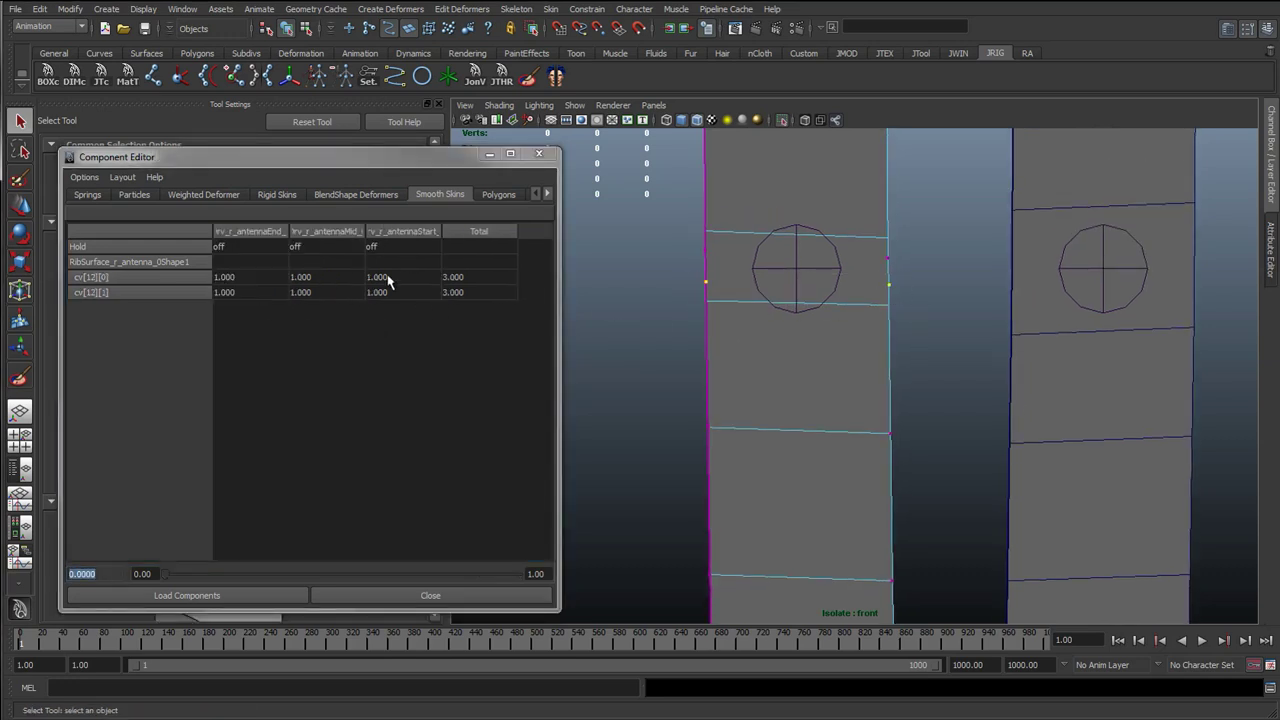
{"action": "left_click_drag", "start_coordinate": [390, 283], "coordinate": [363, 291]}
{"action": "type", "text": "0"}
{"action": "key", "text": "Return"}
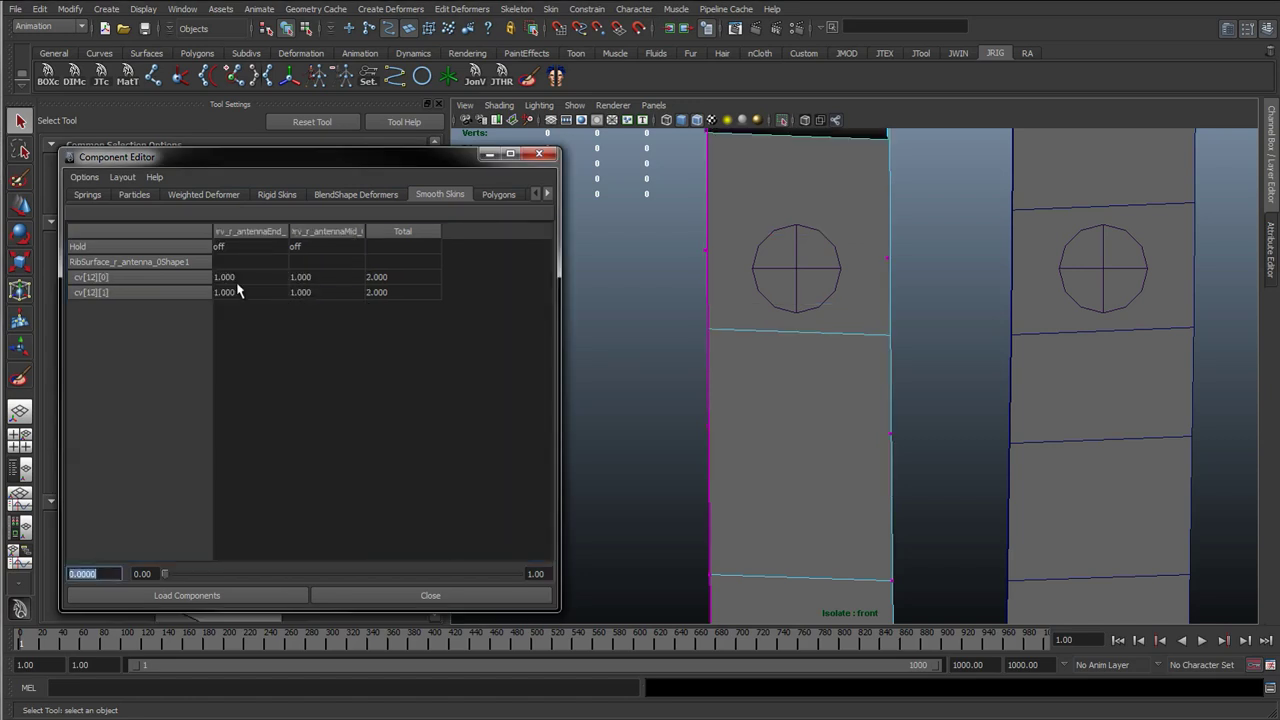
{"action": "left_click_drag", "start_coordinate": [238, 291], "coordinate": [238, 278]}
{"action": "type", "text": "0"}
{"action": "key", "text": "Return"}
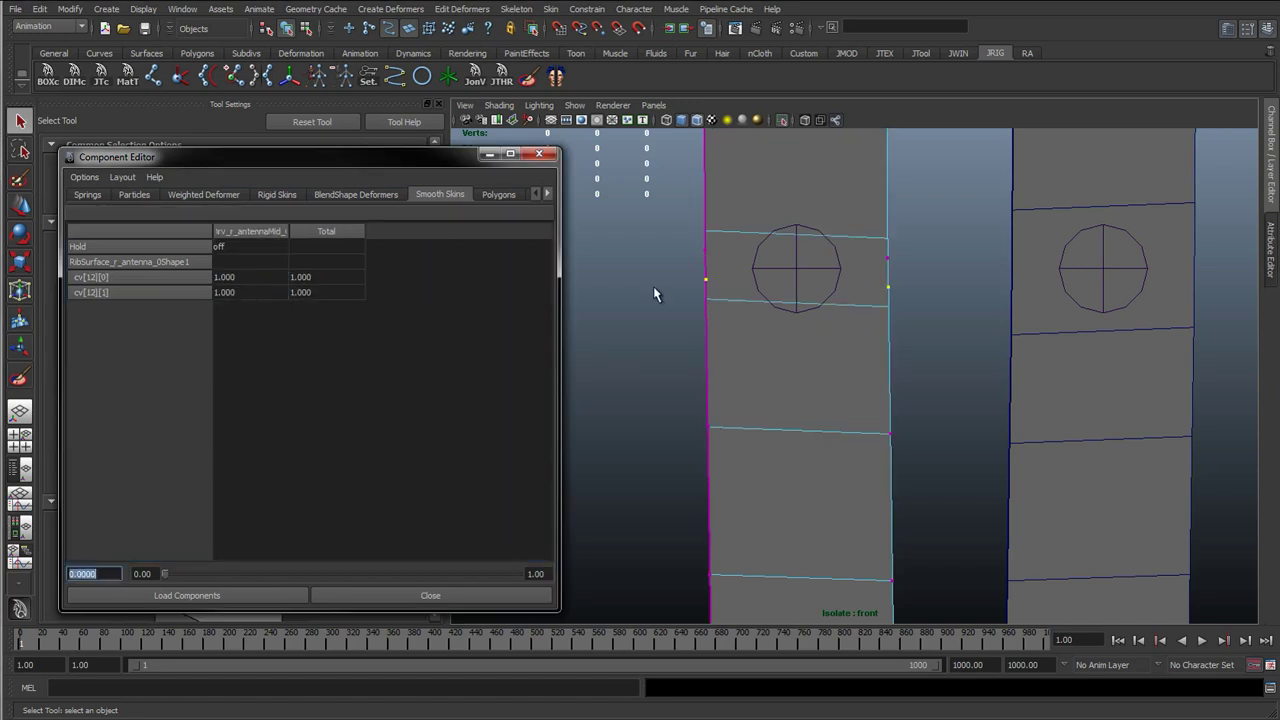
{"action": "left_click", "coordinate": [897, 363]}
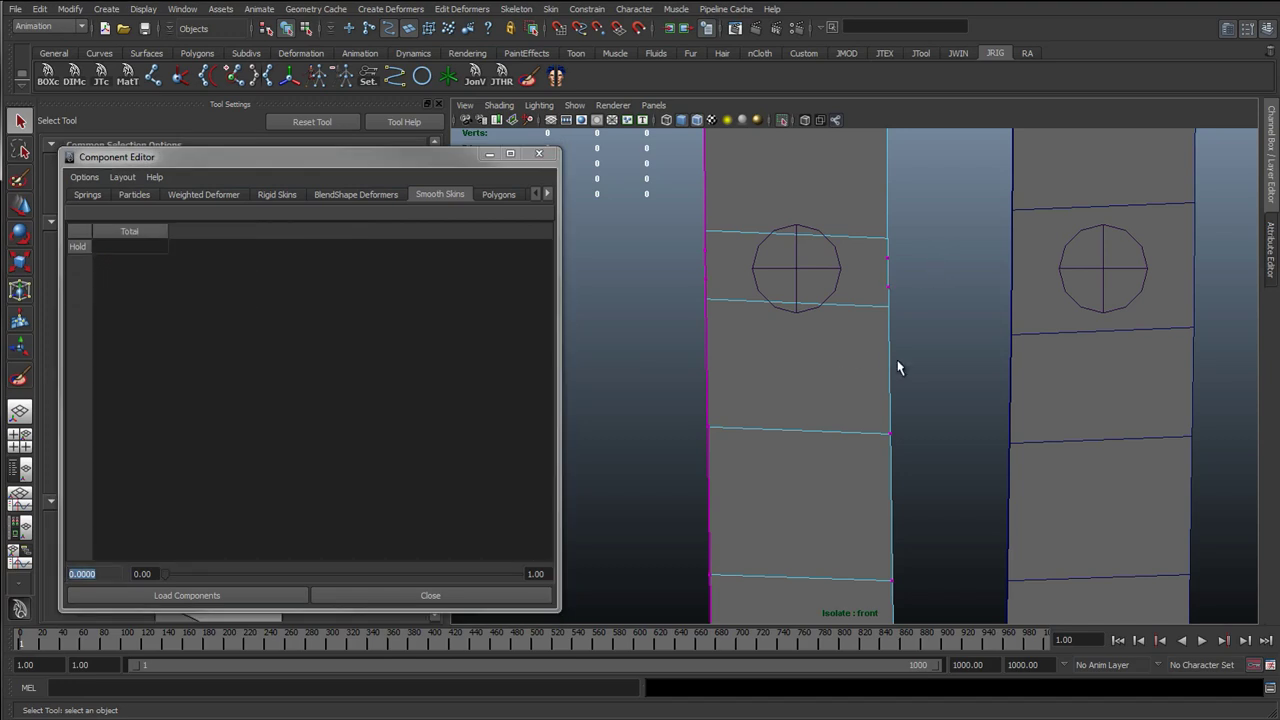
- Close the Component Editor and select the right antenna ribbon surface
{"action": "scroll", "coordinate": [867, 474], "scroll_direction": "down", "scroll_amount": 4}
{"action": "middle_click_drag", "start_coordinate": [975, 425], "coordinate": [879, 200], "text": "alt"}
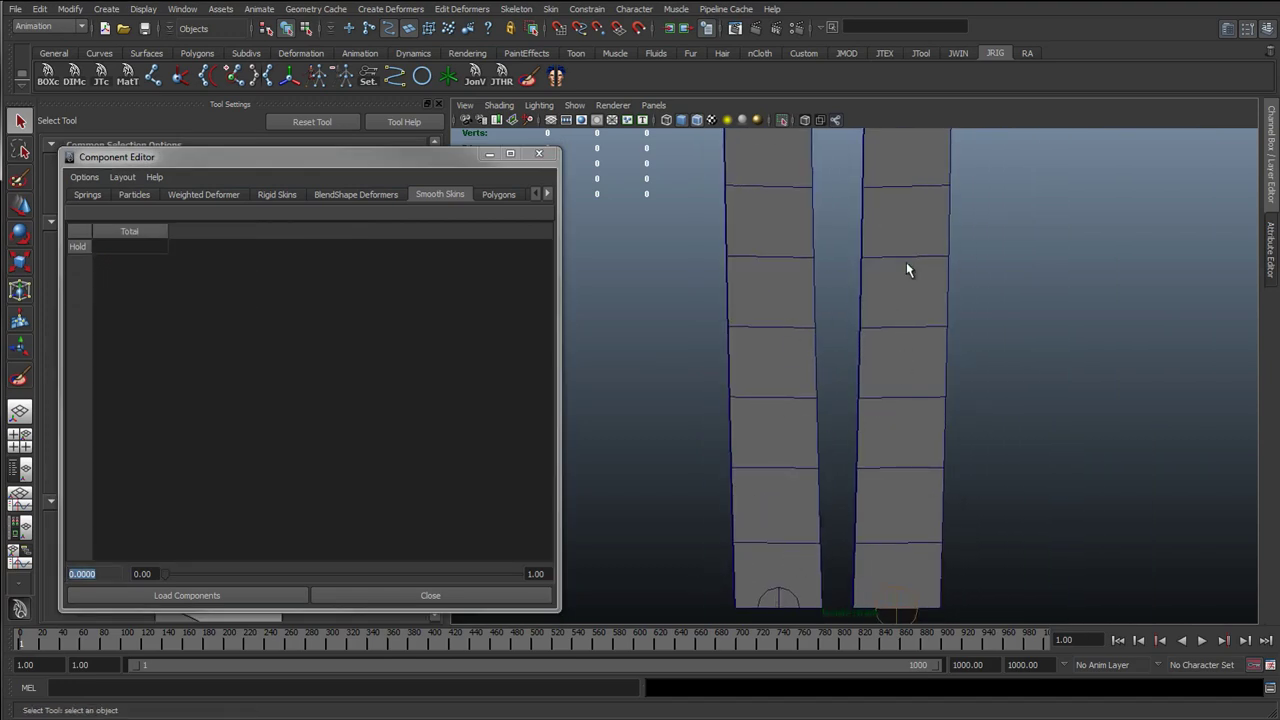
{"action": "middle_click_drag", "start_coordinate": [860, 273], "coordinate": [866, 548], "text": "alt"}
{"action": "scroll", "coordinate": [827, 374], "scroll_direction": "up", "scroll_amount": 4}
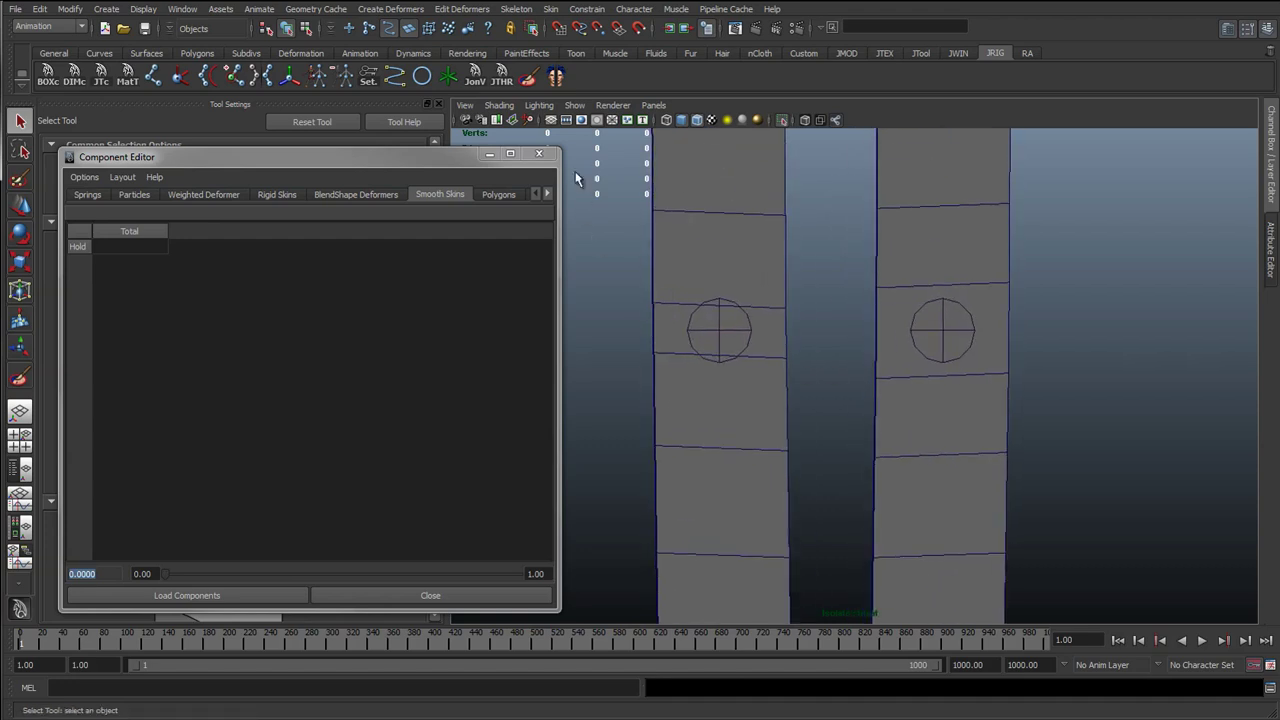
{"action": "left_click", "coordinate": [537, 157]}
{"action": "left_click", "coordinate": [695, 265]}
- Examine the row spacing along the whole right antenna ribbon and around its mid joint, comparing it with the neighbouring ribbon
{"action": "scroll", "coordinate": [702, 391], "scroll_direction": "down", "scroll_amount": 5}
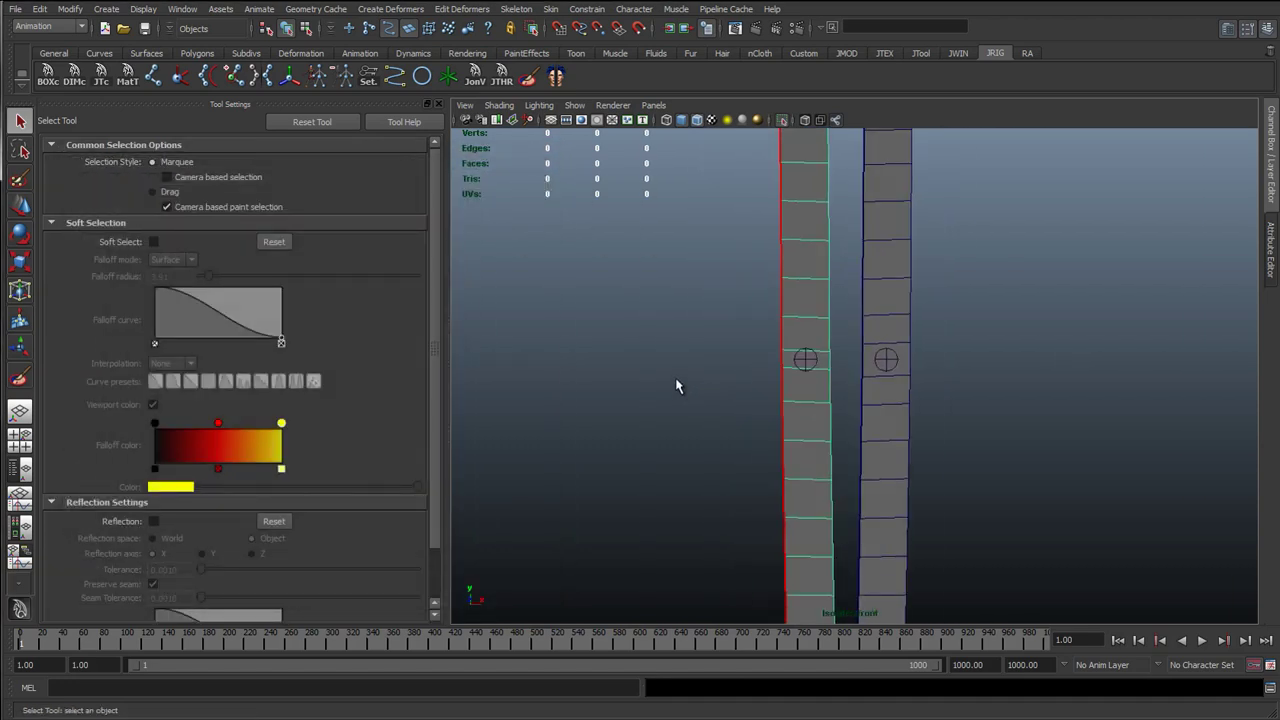
{"action": "scroll", "coordinate": [843, 391], "scroll_direction": "down", "scroll_amount": 3}
{"action": "middle_click_drag", "start_coordinate": [843, 391], "coordinate": [785, 231], "text": "alt"}
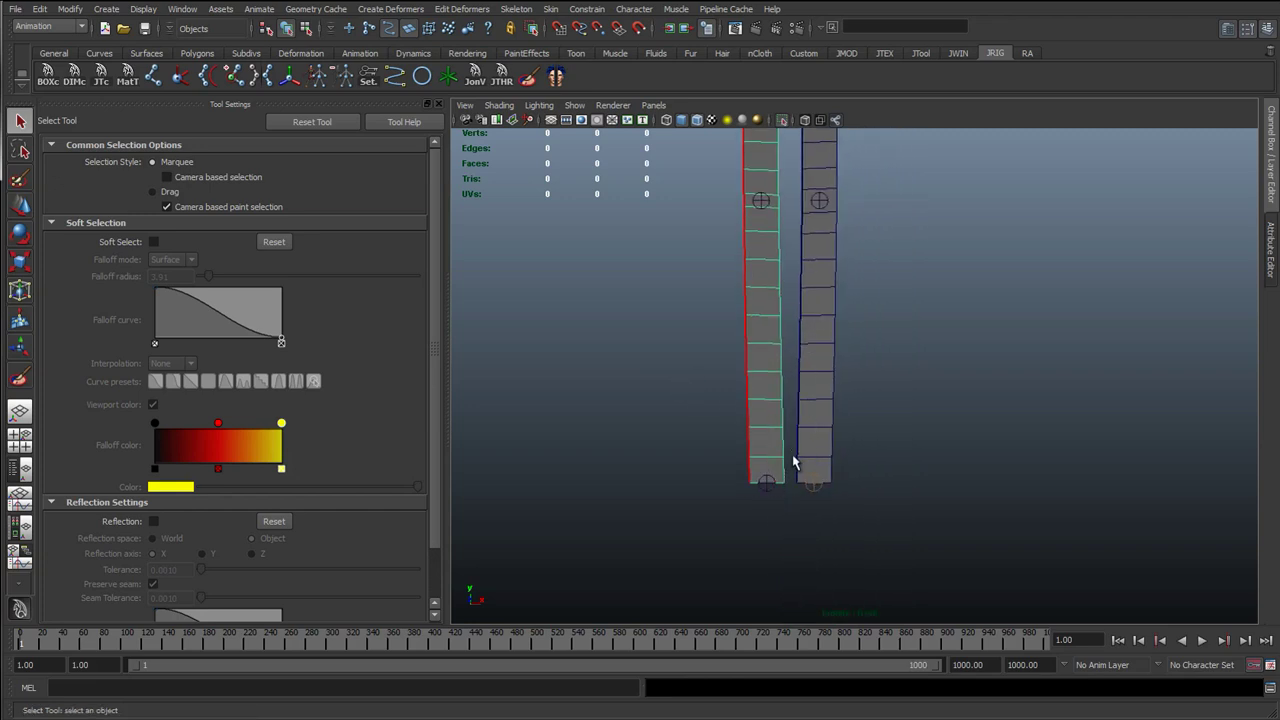
{"action": "middle_click_drag", "start_coordinate": [790, 277], "coordinate": [765, 458], "text": "alt"}
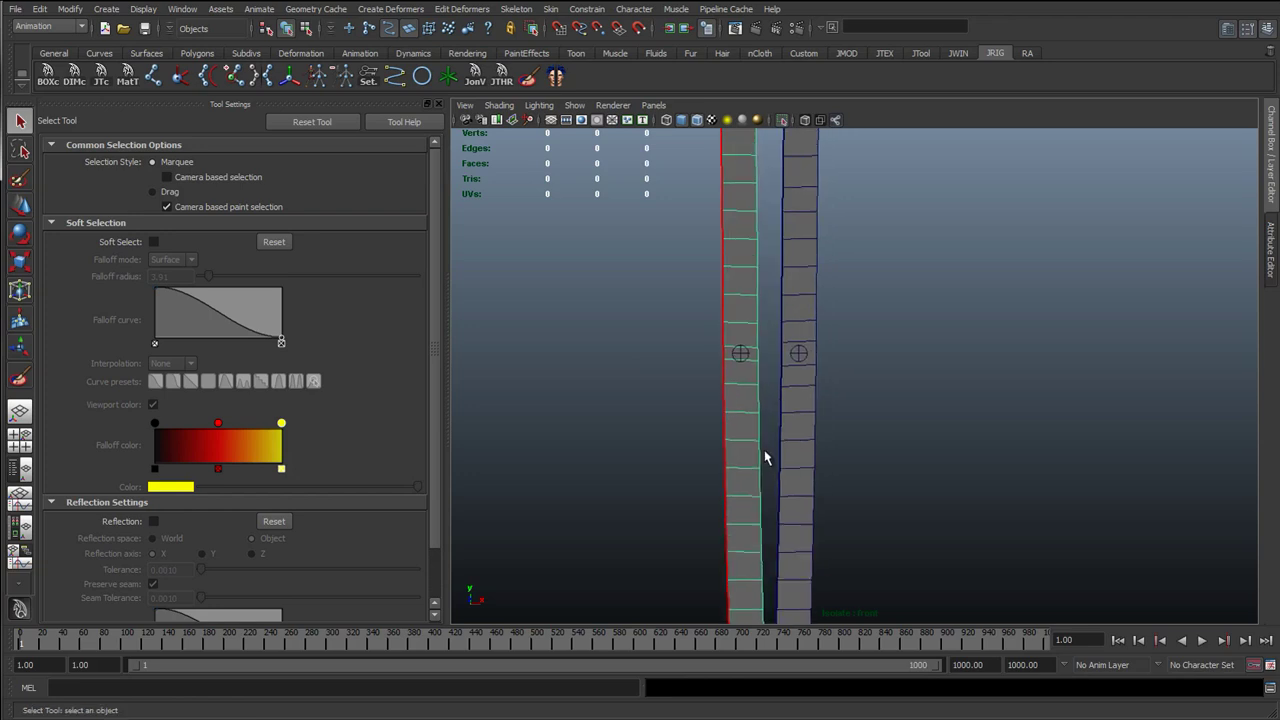
{"action": "middle_click_drag", "start_coordinate": [781, 276], "coordinate": [734, 500], "text": "alt"}
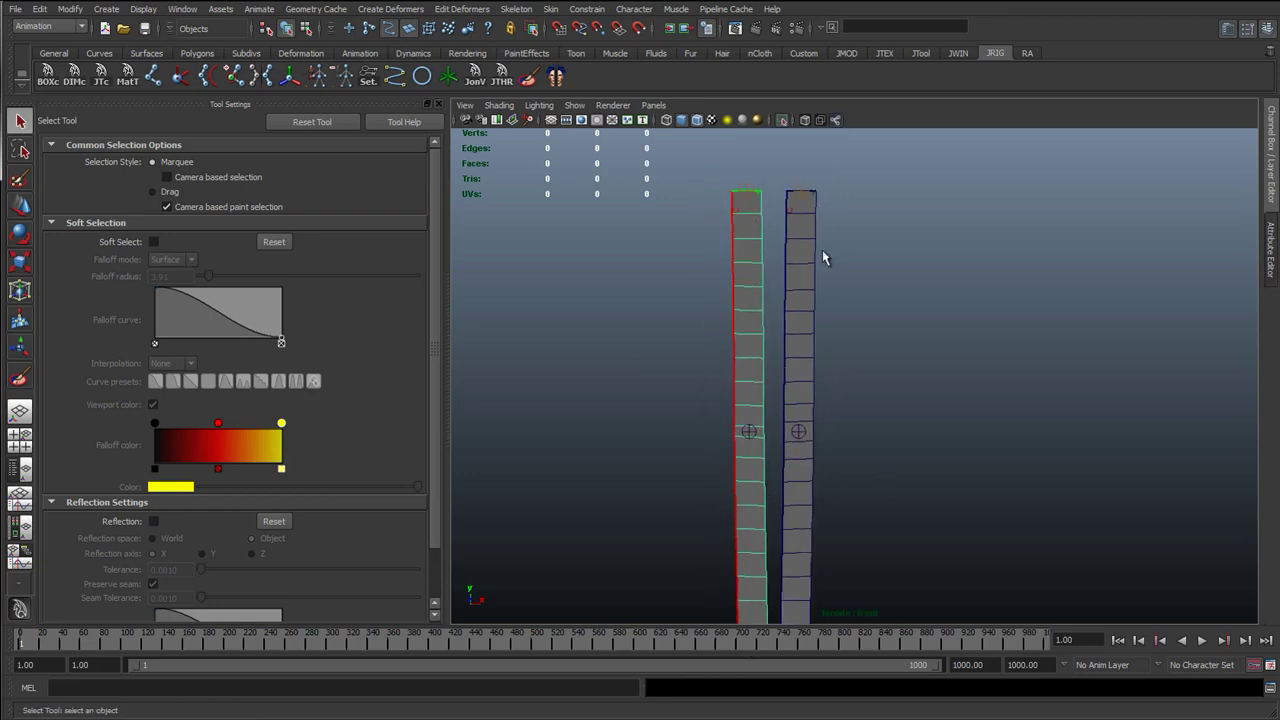
{"action": "middle_click_drag", "start_coordinate": [759, 466], "coordinate": [763, 352], "text": "alt"}
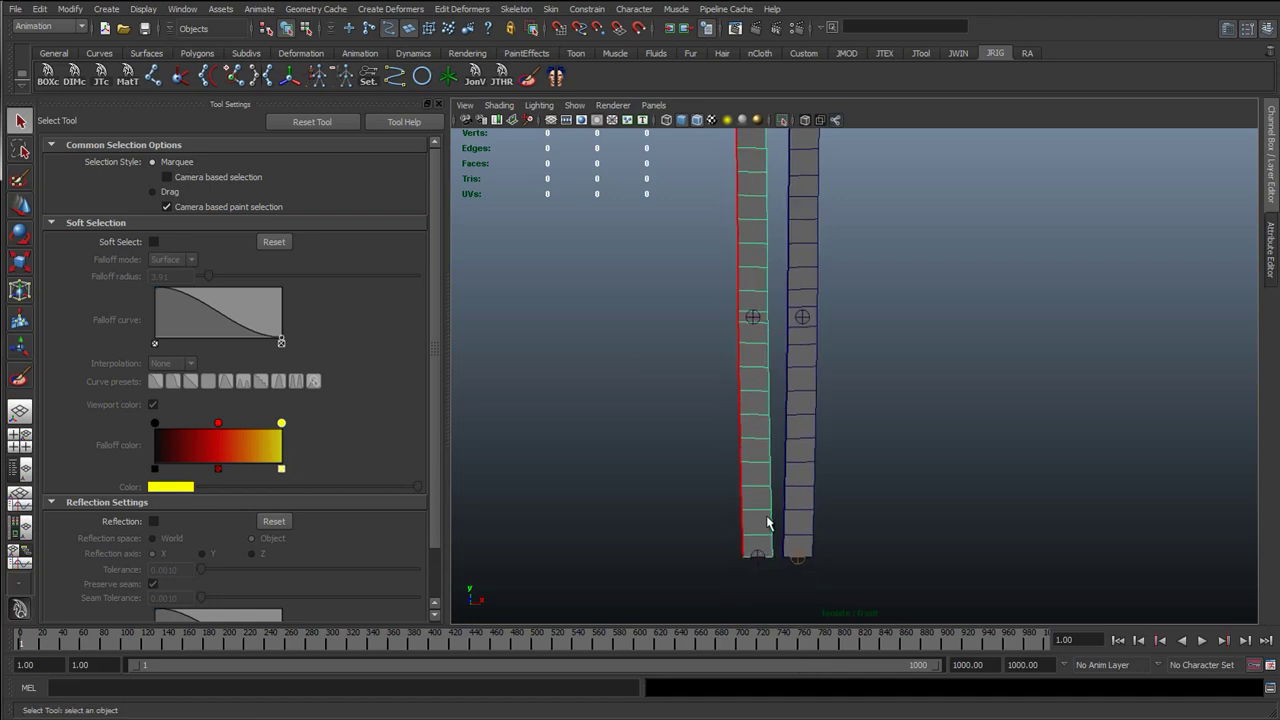
{"action": "middle_click_drag", "start_coordinate": [770, 320], "coordinate": [965, 290], "text": "alt"}
{"action": "scroll", "coordinate": [721, 481], "scroll_direction": "up", "scroll_amount": 4}
{"action": "scroll", "coordinate": [856, 371], "scroll_direction": "up", "scroll_amount": 4}
{"action": "middle_click_drag", "start_coordinate": [857, 377], "coordinate": [718, 389], "text": "alt"}
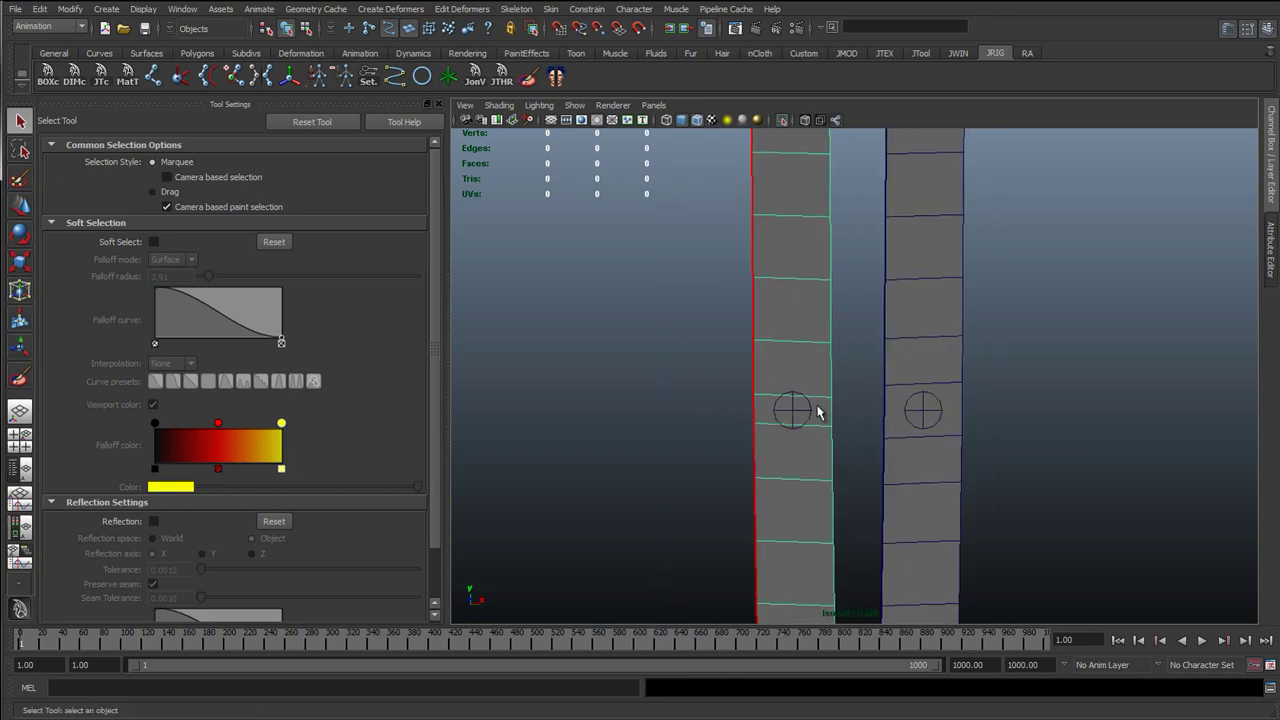
{"action": "scroll", "coordinate": [880, 425], "scroll_direction": "up", "scroll_amount": 2}
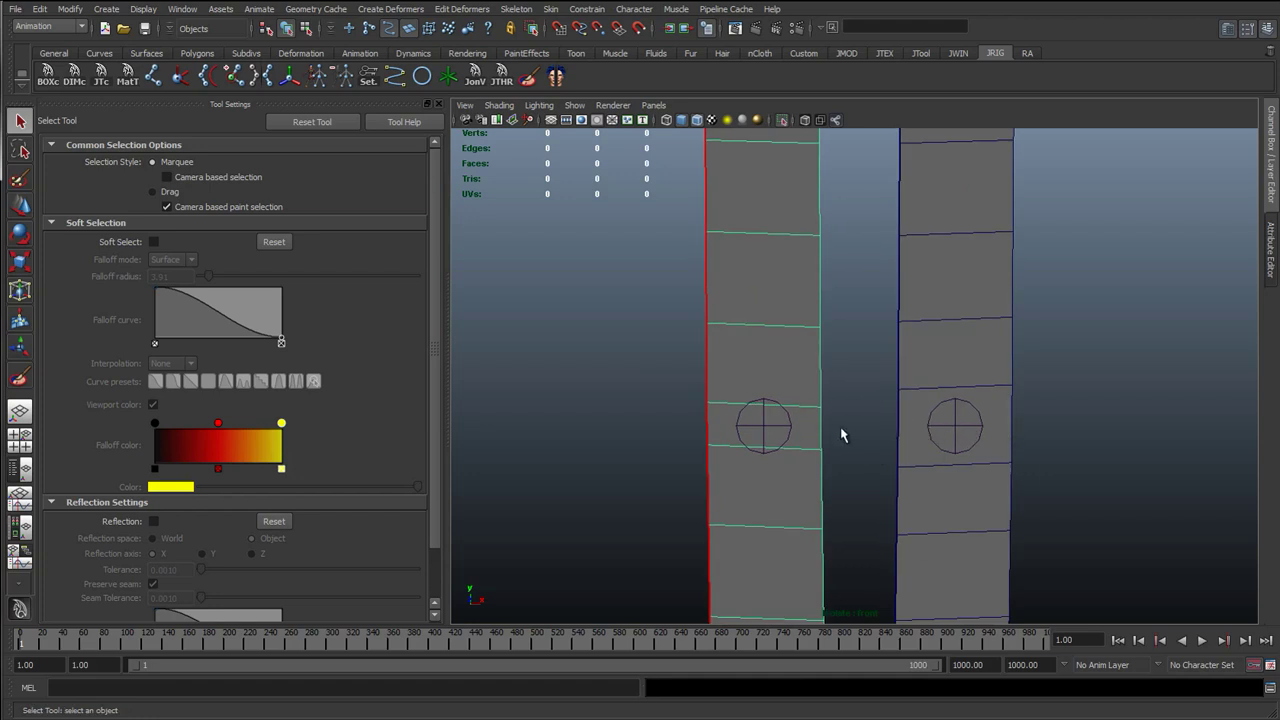
{"action": "scroll", "coordinate": [780, 434], "scroll_direction": "up", "scroll_amount": 2}
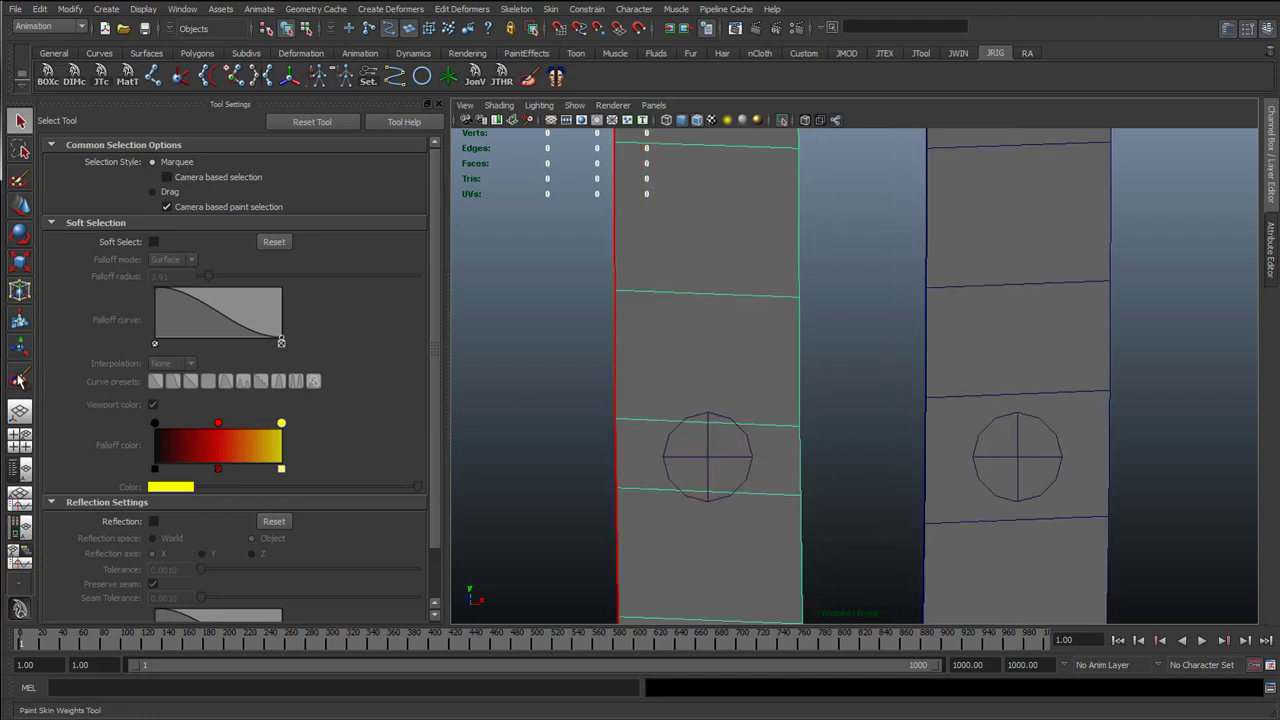
- Activate the Paint Skin Weights Tool on the ribbon, display the jtDrv_r_antennaMid_01 influence, and select the jtDrv_r_antennaEnd_01 influence
{"action": "left_click", "coordinate": [19, 379]}
{"action": "left_click", "coordinate": [168, 287]}
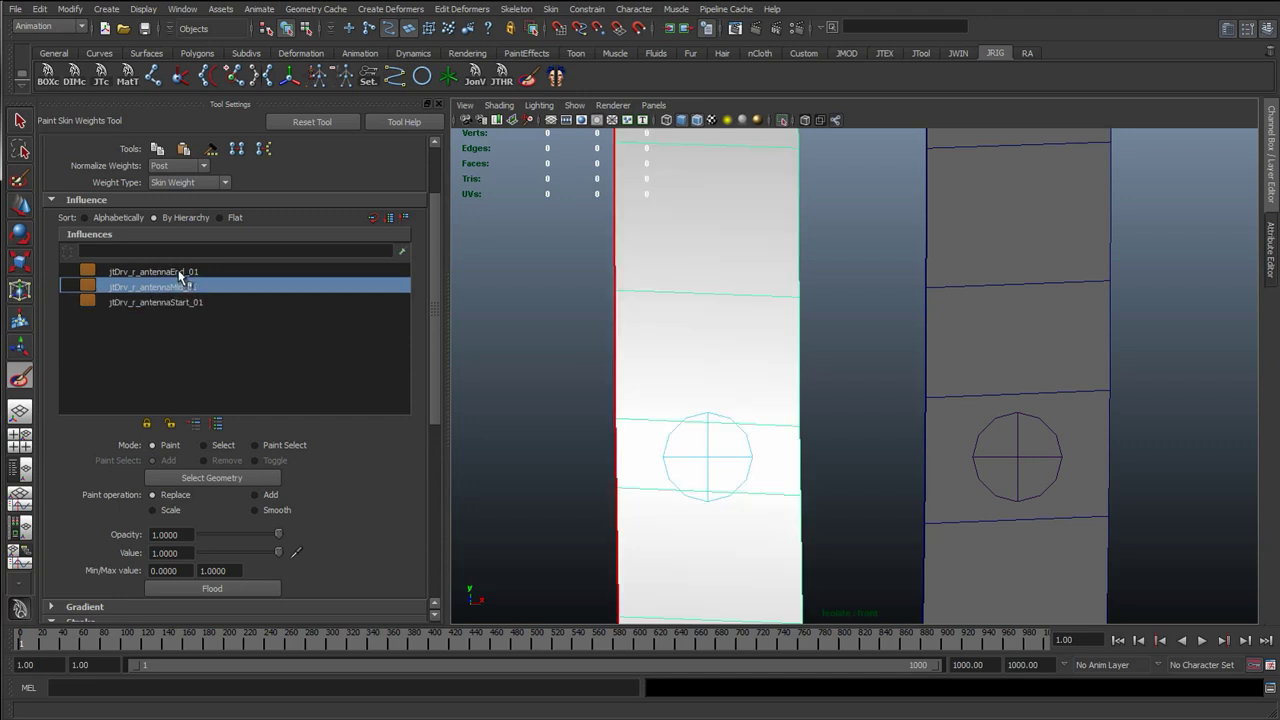
{"action": "left_click", "coordinate": [180, 273]}
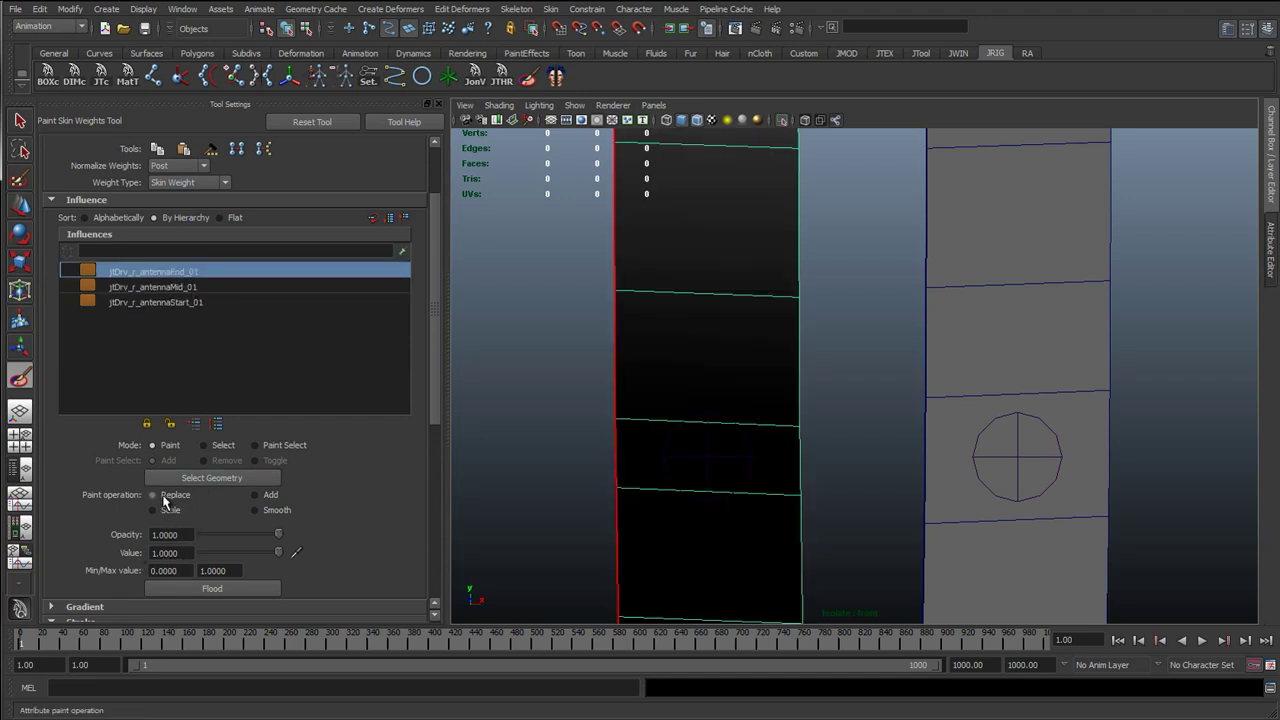
- Set the paint value to 0.05 and paint the jtDrv_r_antennaStart_01 influence onto the CV row just below the mid joint
{"action": "double_click", "coordinate": [168, 555]}
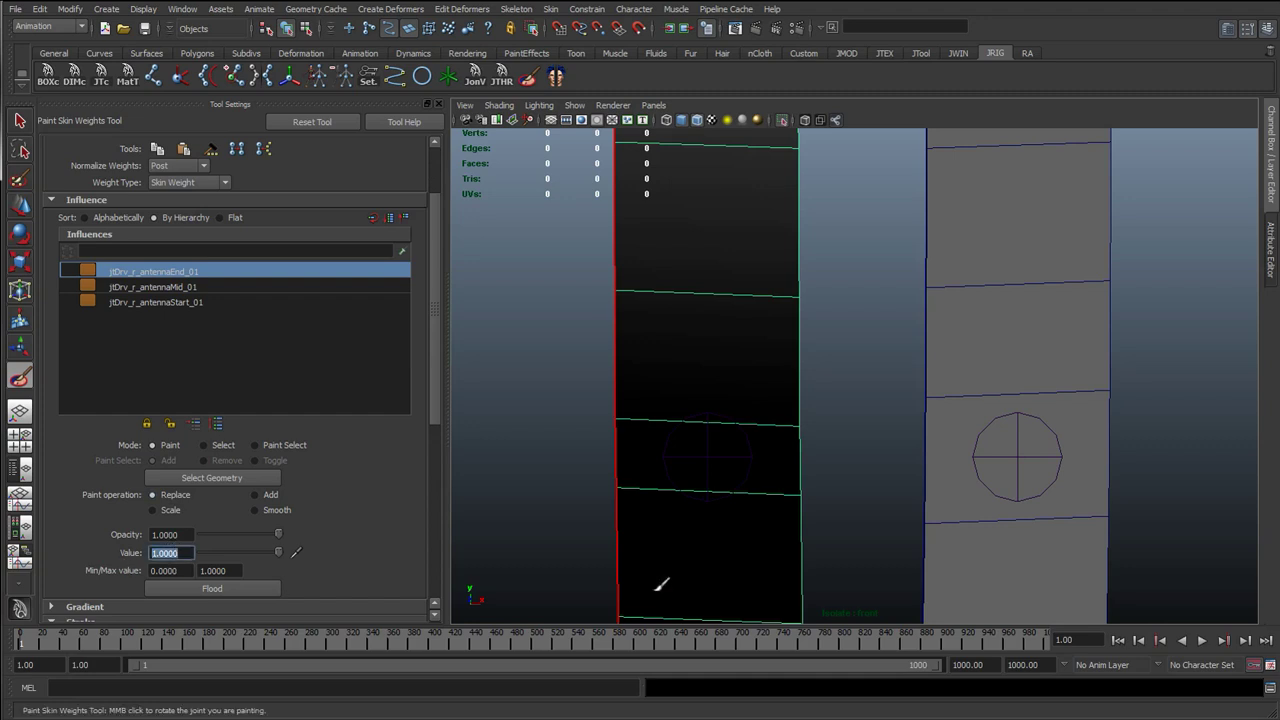
{"action": "scroll", "coordinate": [652, 546], "scroll_direction": "down", "scroll_amount": 3}
{"action": "middle_click_drag", "start_coordinate": [712, 512], "coordinate": [708, 460], "text": "alt"}
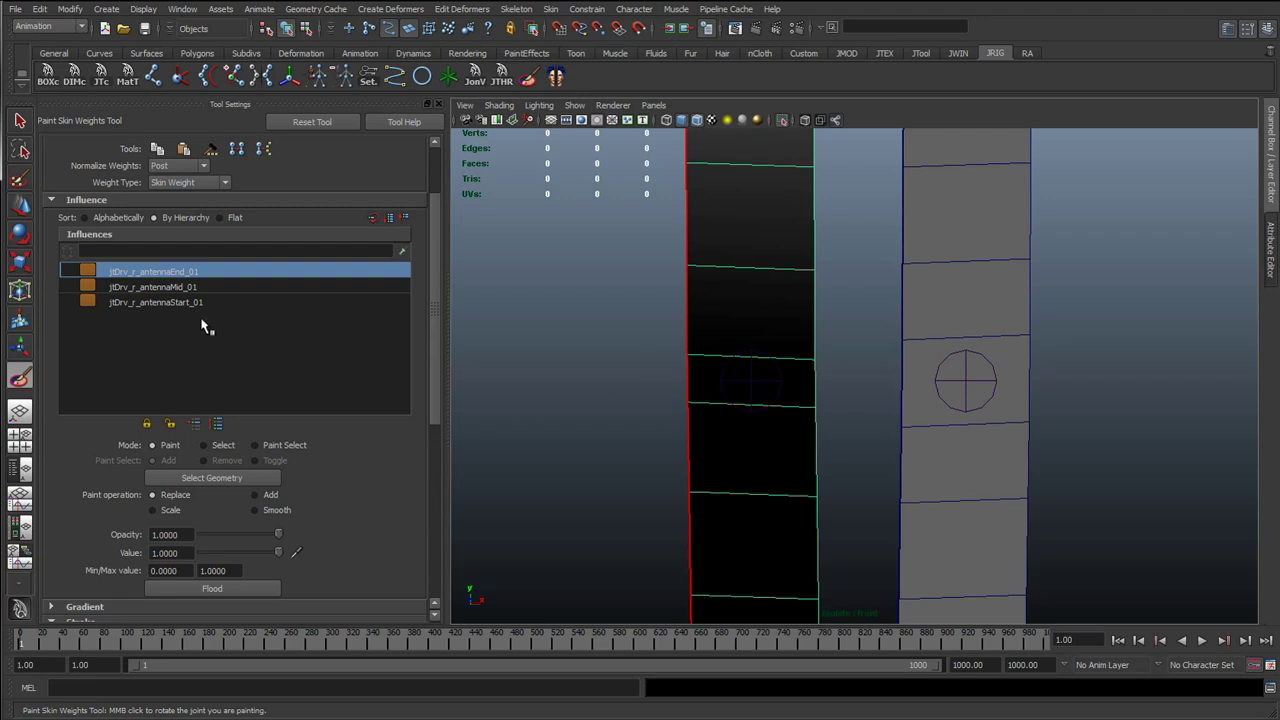
{"action": "left_click_drag", "start_coordinate": [186, 552], "coordinate": [116, 562]}
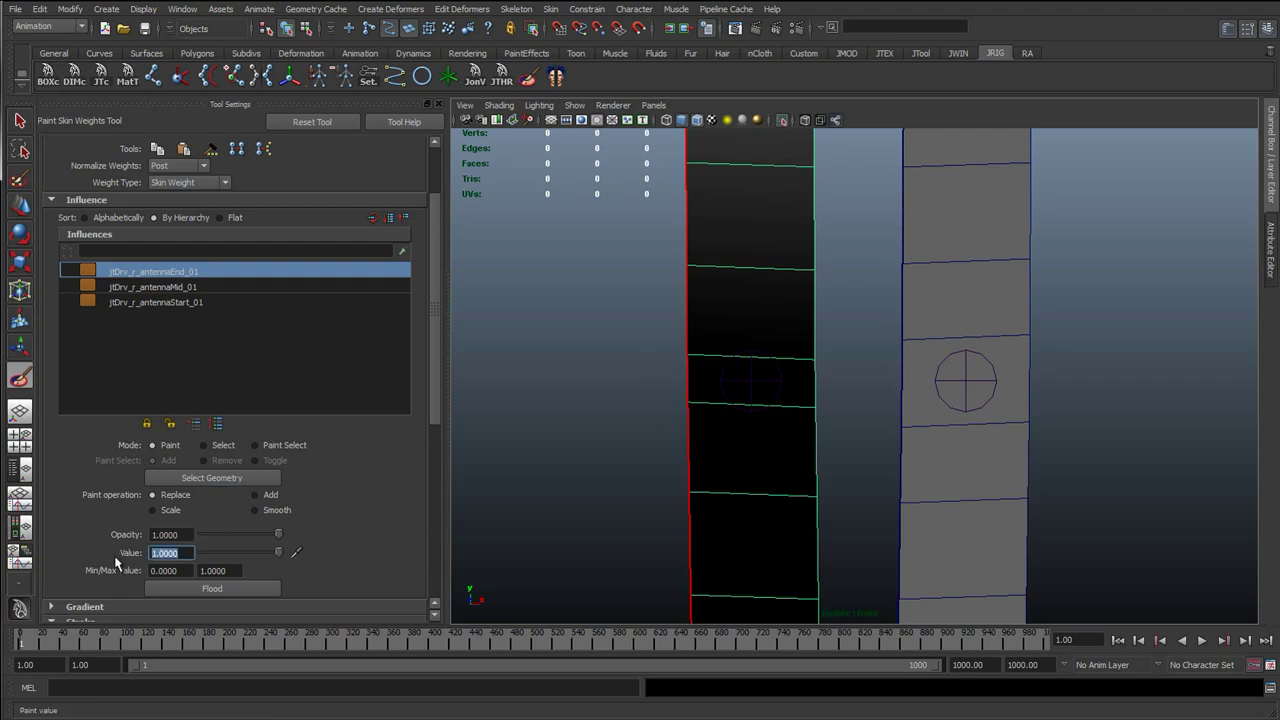
{"action": "type", "text": ".05"}
{"action": "key", "text": "Return"}
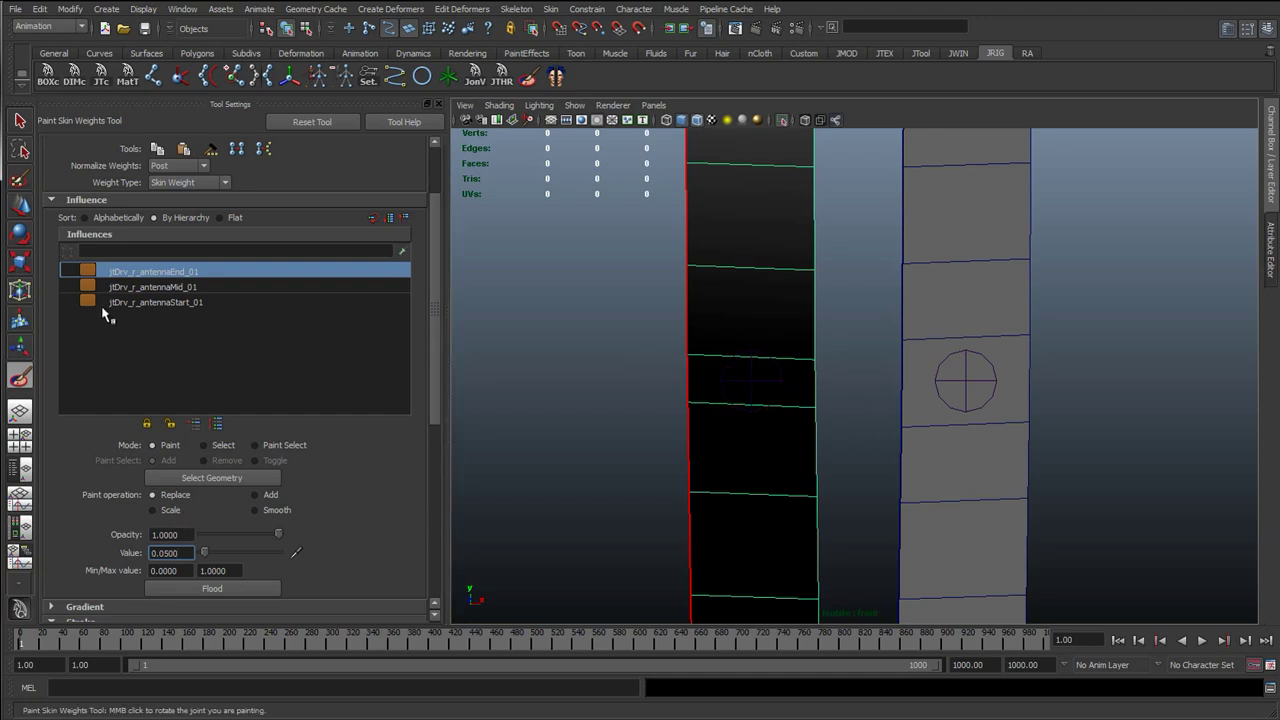
{"action": "left_click", "coordinate": [172, 302]}
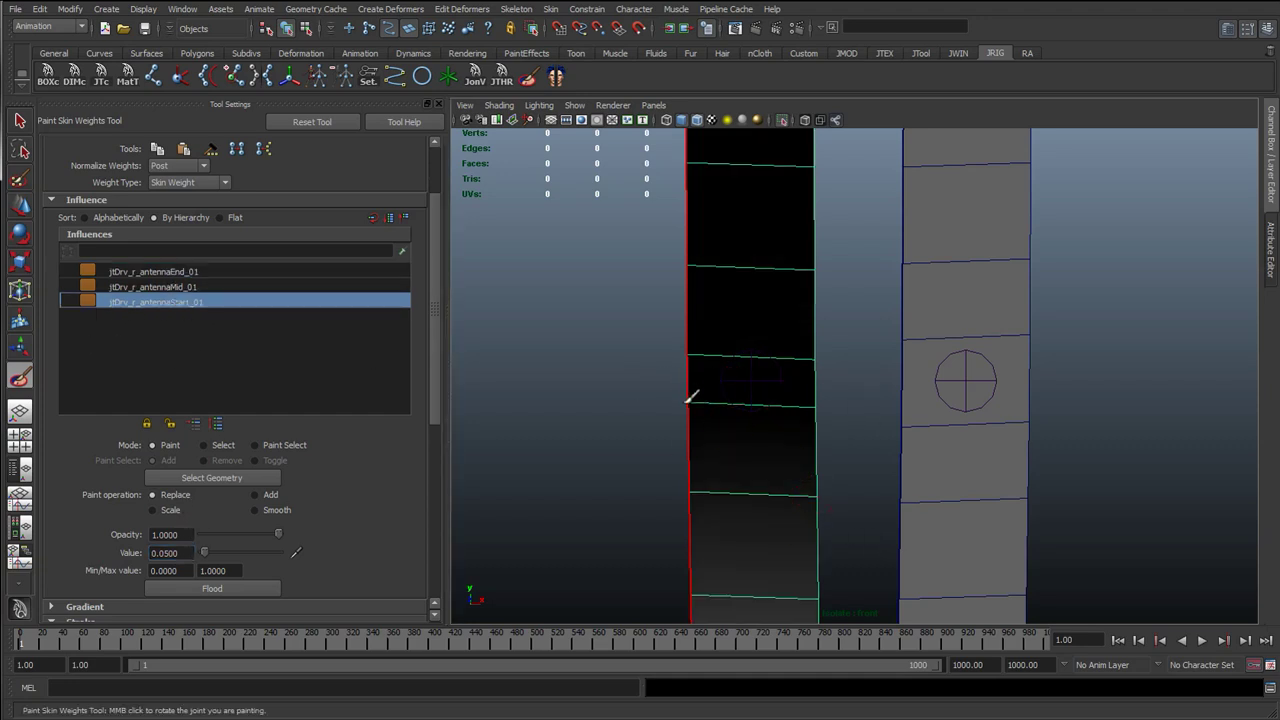
{"action": "mouse_move", "coordinate": [699, 402]}
{"action": "left_mouse_down"}
{"action": "mouse_move", "coordinate": [709, 409]}
{"action": "mouse_move", "coordinate": [697, 423]}
{"action": "mouse_move", "coordinate": [778, 408]}
{"action": "left_mouse_up"}
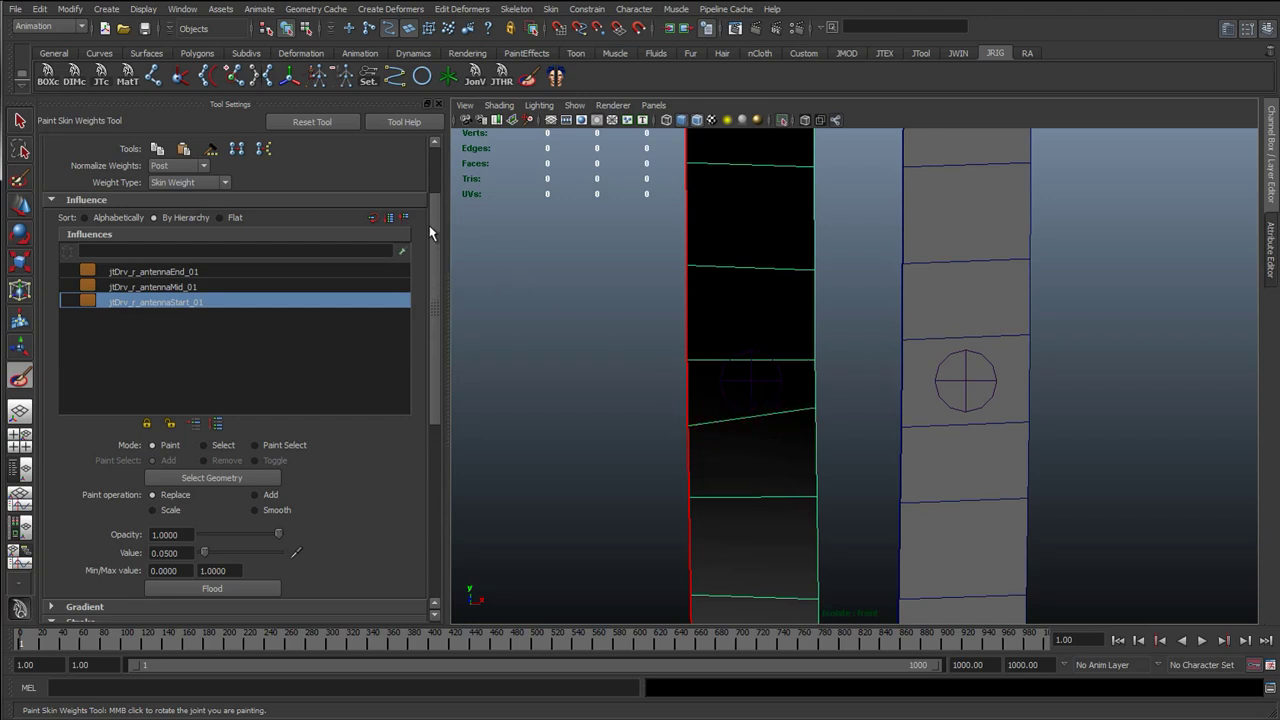
- Switch to the solid brush profile and finish painting both ends of the row just below the mid joint
{"action": "left_click_drag", "start_coordinate": [431, 210], "coordinate": [429, 157]}
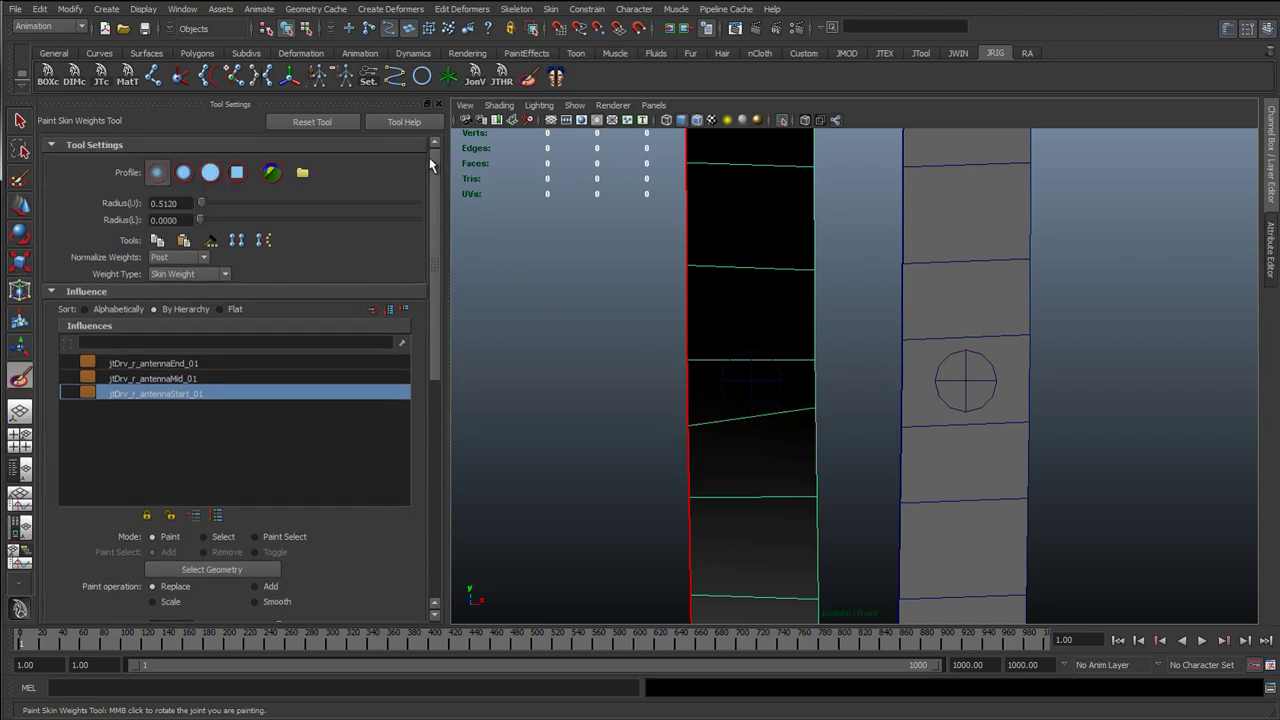
{"action": "left_click", "coordinate": [211, 176]}
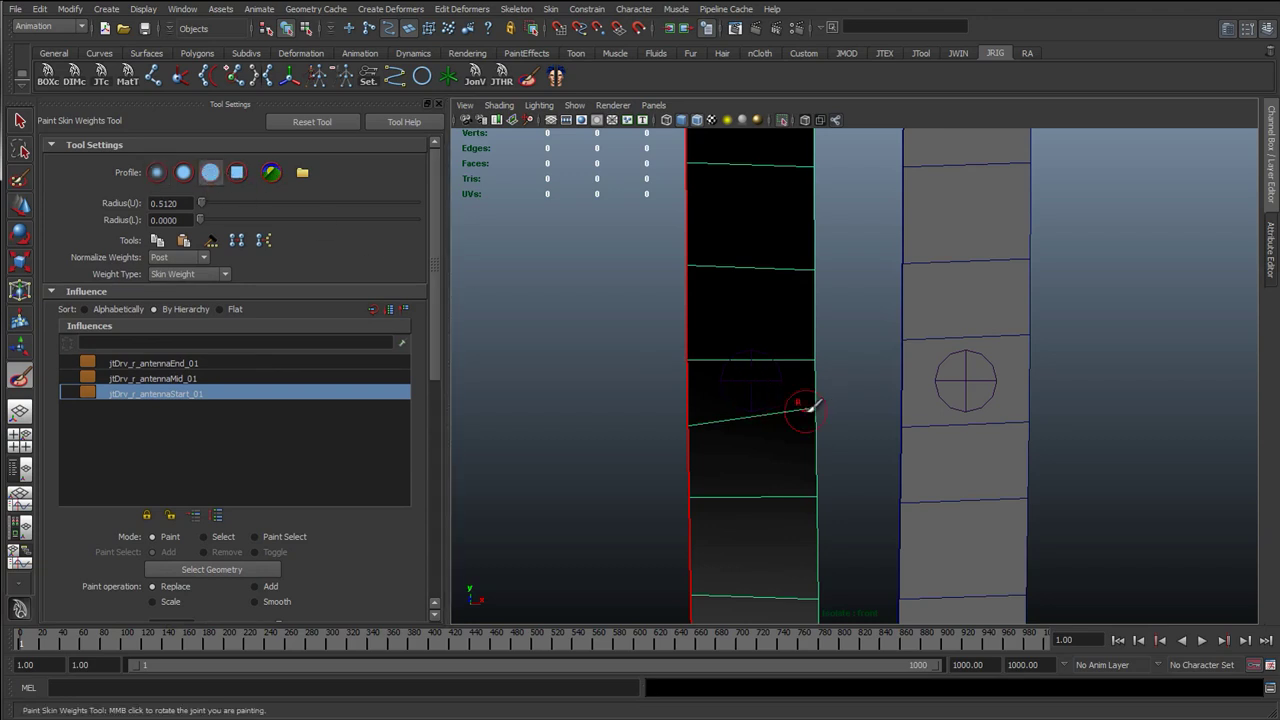
{"action": "left_click_drag", "start_coordinate": [812, 399], "coordinate": [824, 406]}
{"action": "left_click_drag", "start_coordinate": [698, 425], "coordinate": [703, 426]}
{"action": "key", "text": "b"}
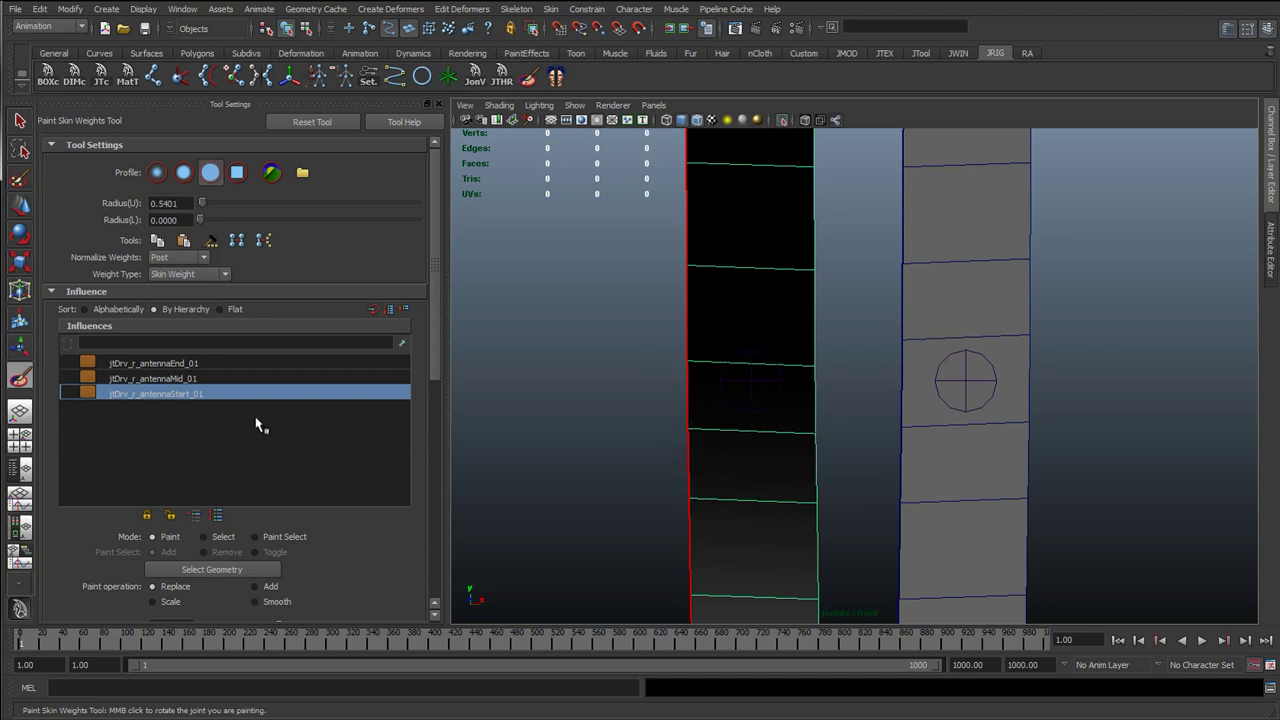
- Paint the jtDrv_r_antennaEnd_01 influence at 0.05 onto the CV row just above the mid joint
{"action": "left_click", "coordinate": [179, 366]}
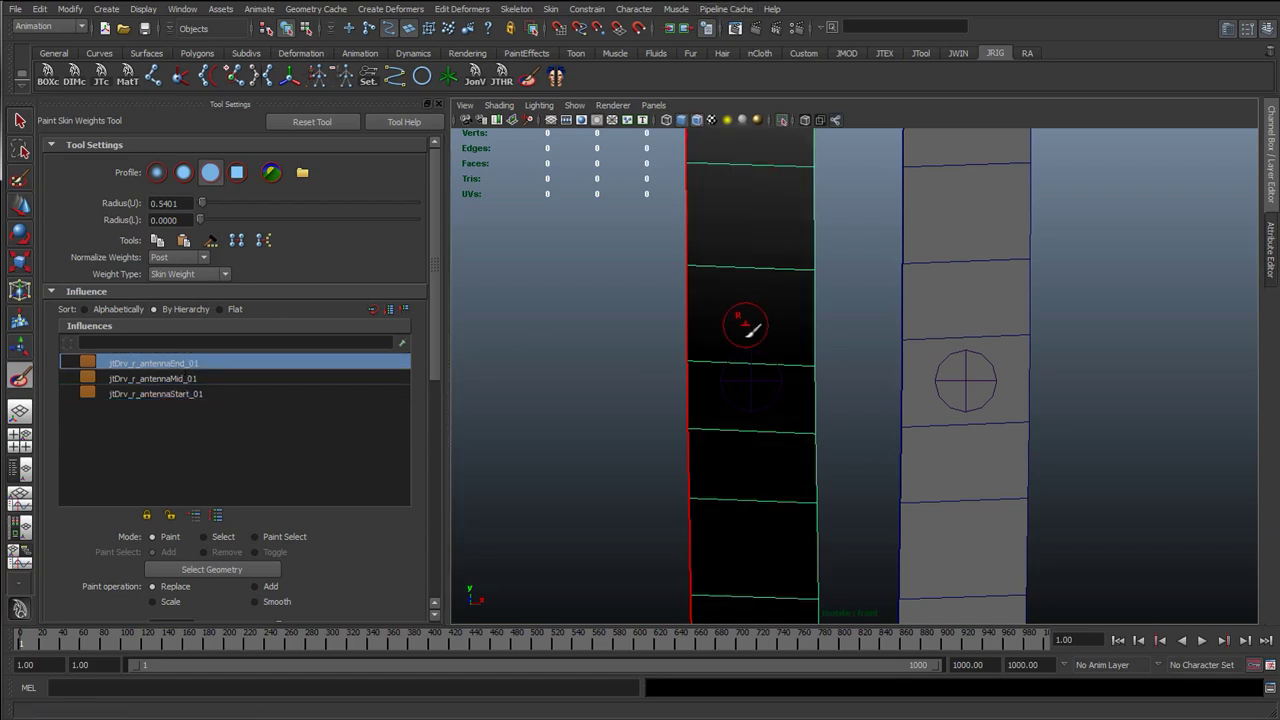
{"action": "left_click_drag", "start_coordinate": [694, 358], "coordinate": [704, 353]}
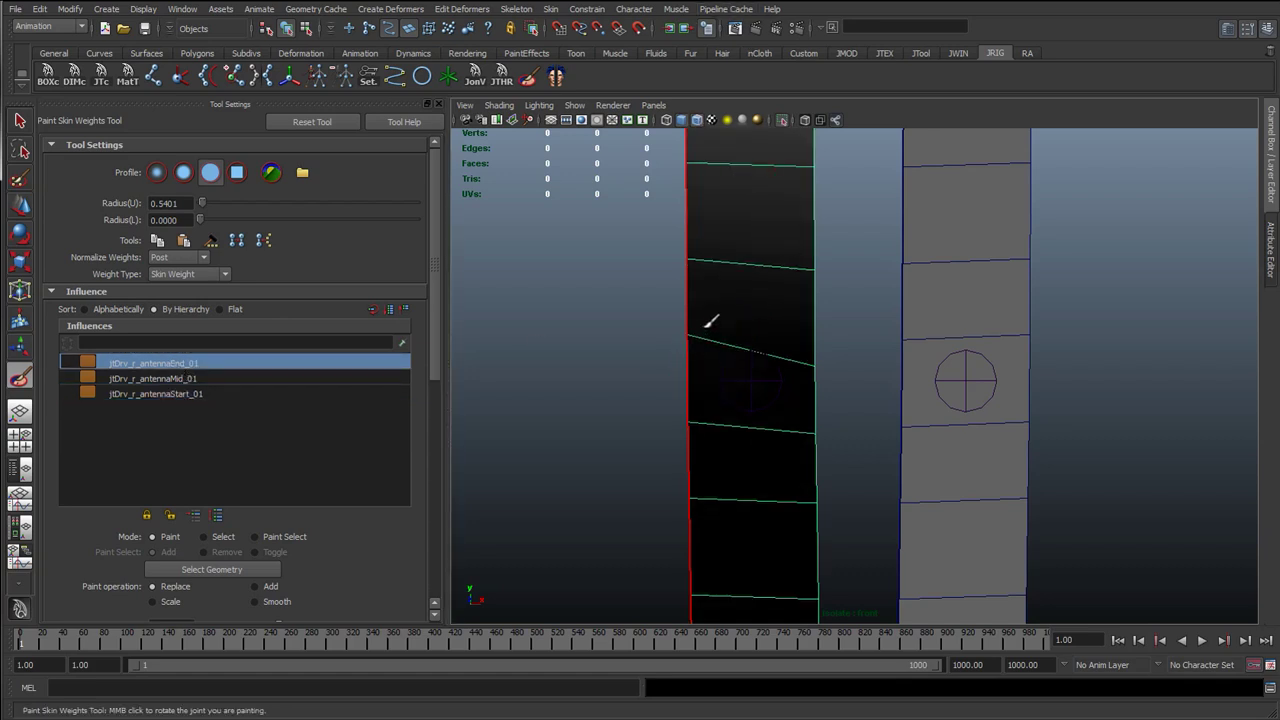
{"action": "key", "text": "ctrl+z"}
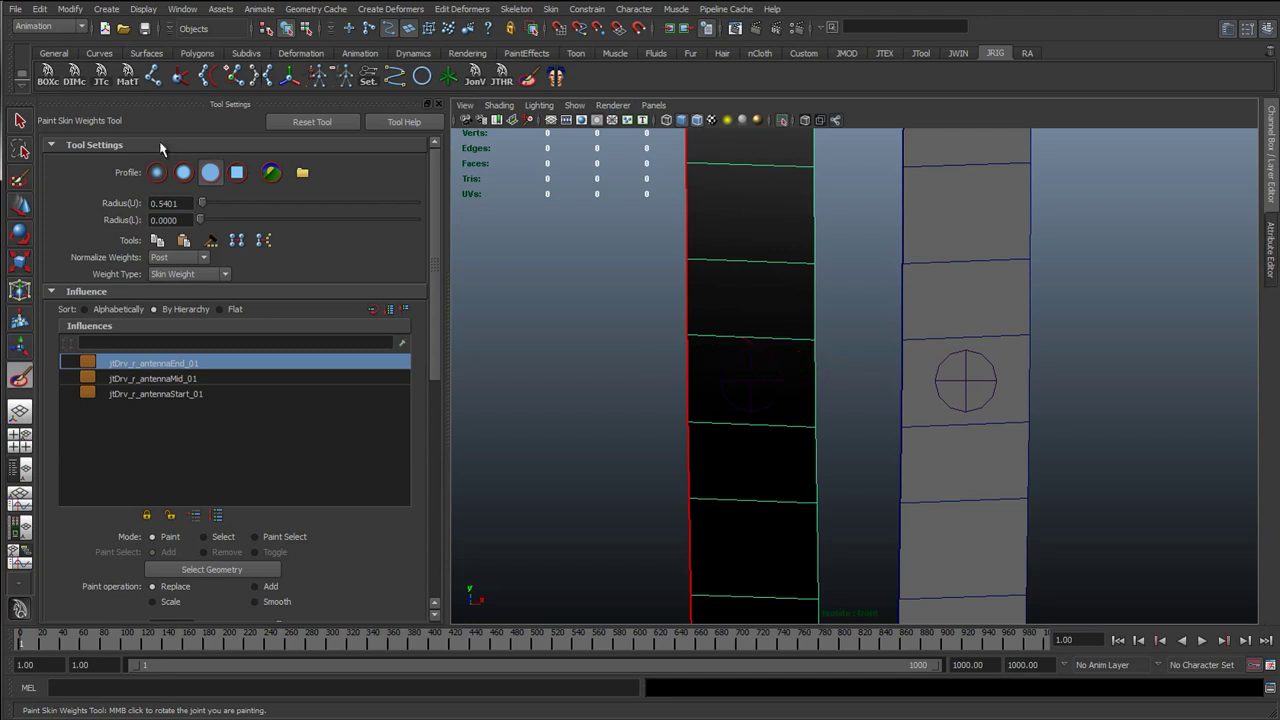
- Leave the Paint Skin Weights Tool, close the Tool Settings, and turn off object isolation to display the whole rig
{"action": "key", "text": "q"}
{"action": "scroll", "coordinate": [660, 356], "scroll_direction": "down", "scroll_amount": 5}
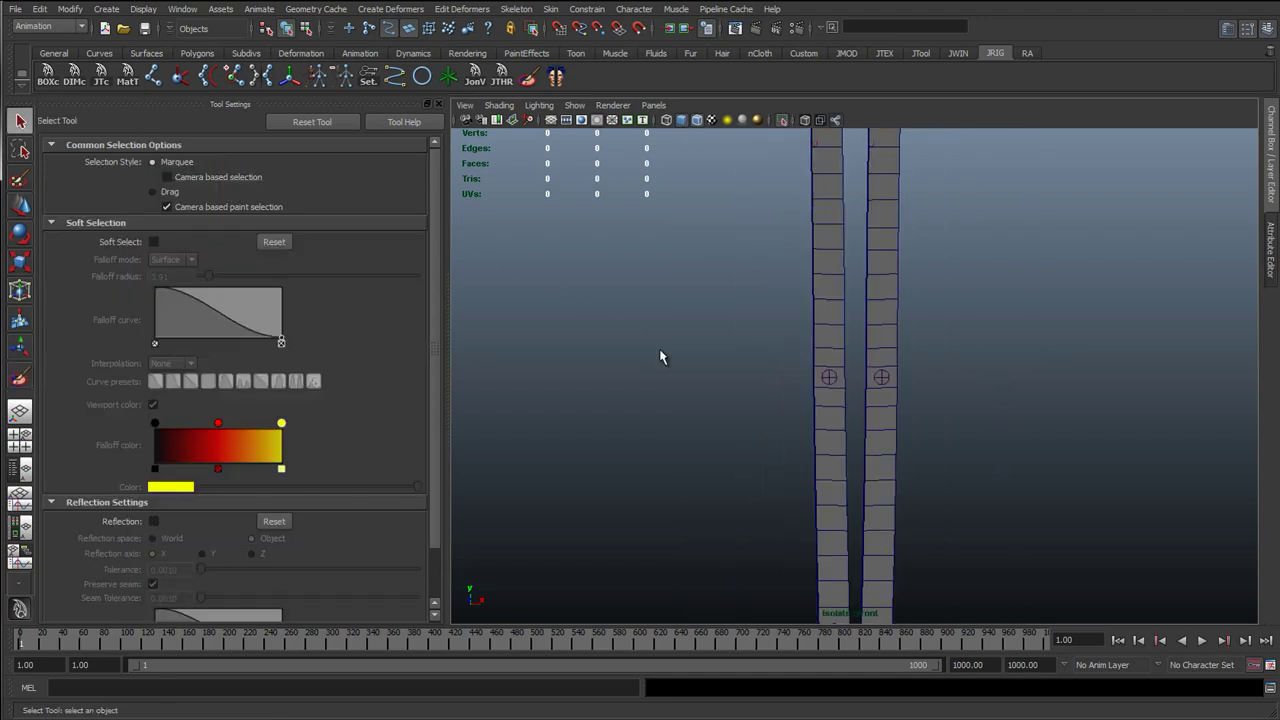
{"action": "left_click", "coordinate": [437, 106]}
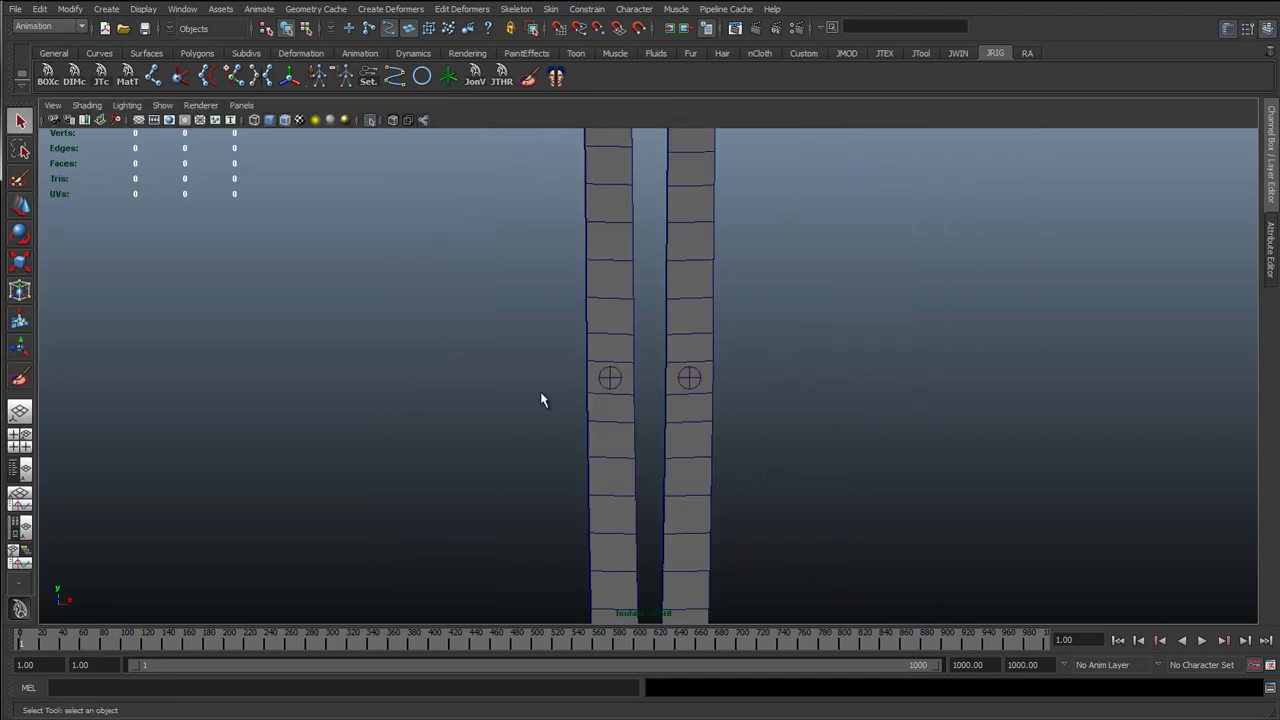
{"action": "scroll", "coordinate": [491, 386], "scroll_direction": "down", "scroll_amount": 3}
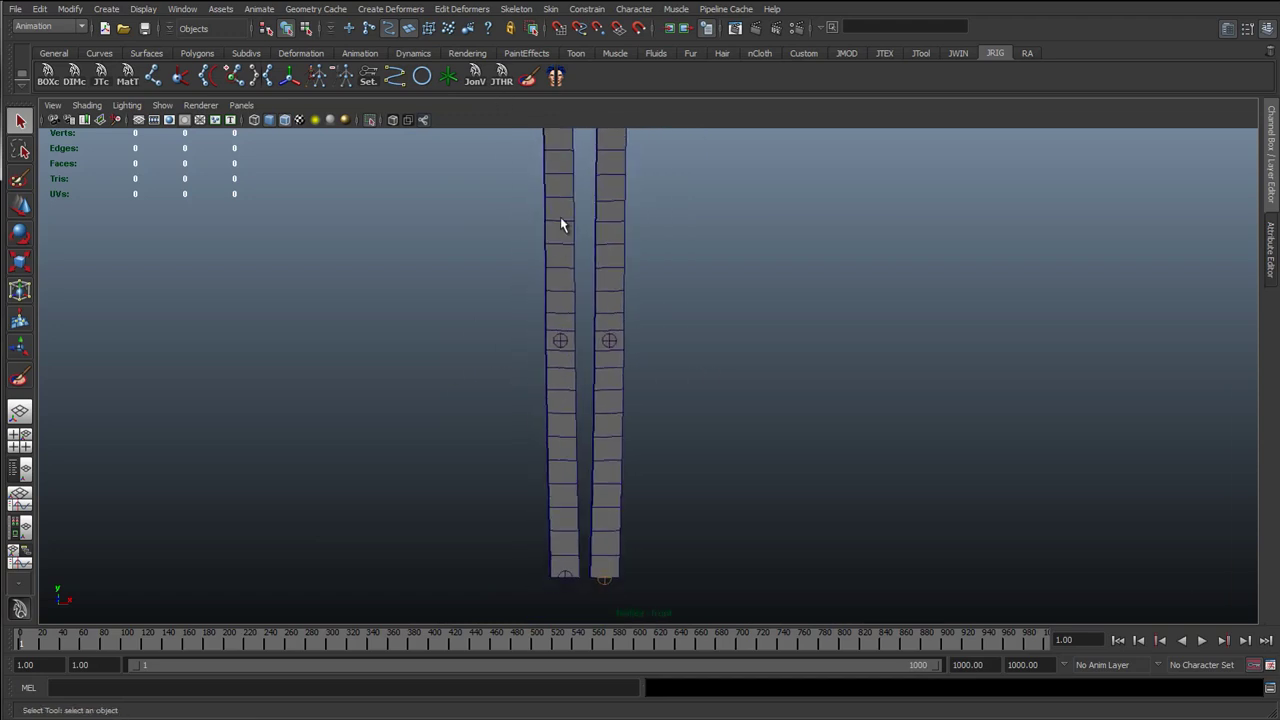
{"action": "middle_click_drag", "start_coordinate": [560, 217], "coordinate": [591, 293], "text": "alt"}
{"action": "middle_click_drag", "start_coordinate": [766, 480], "coordinate": [746, 437], "text": "alt"}
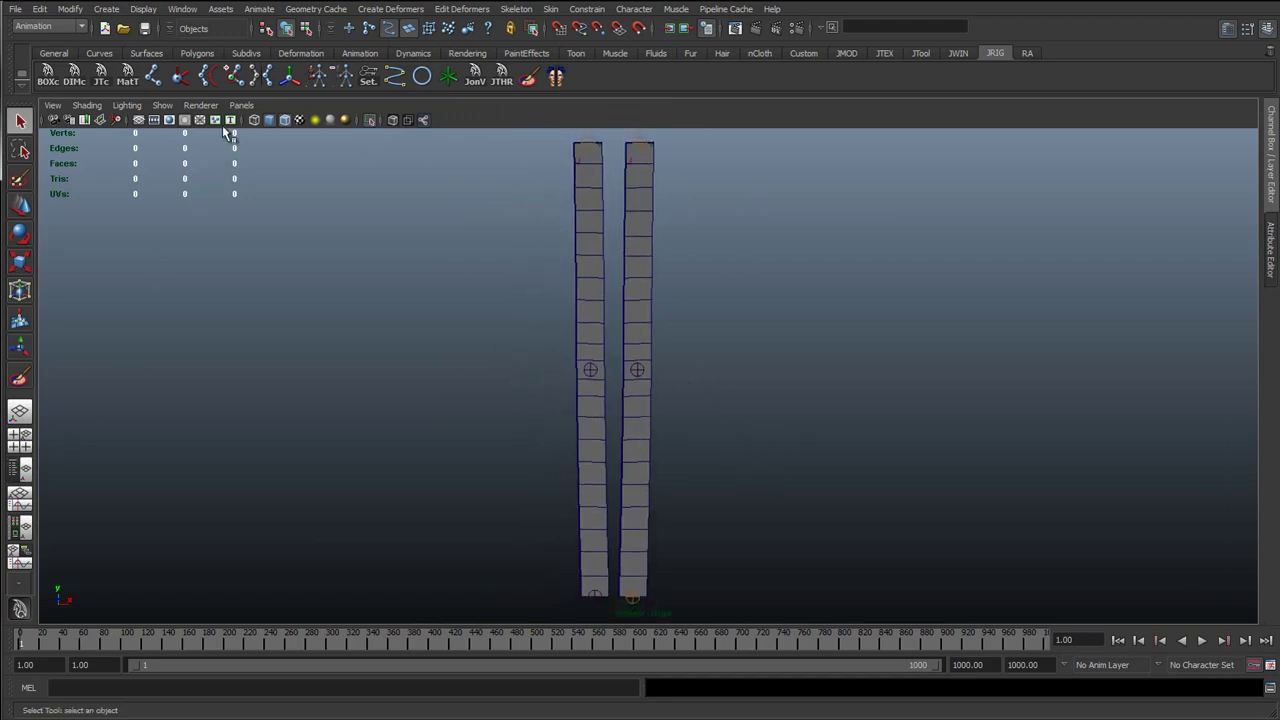
{"action": "left_click", "coordinate": [162, 105]}
{"action": "mouse_move", "coordinate": [176, 133]}
{"action": "left_click", "coordinate": [300, 135]}
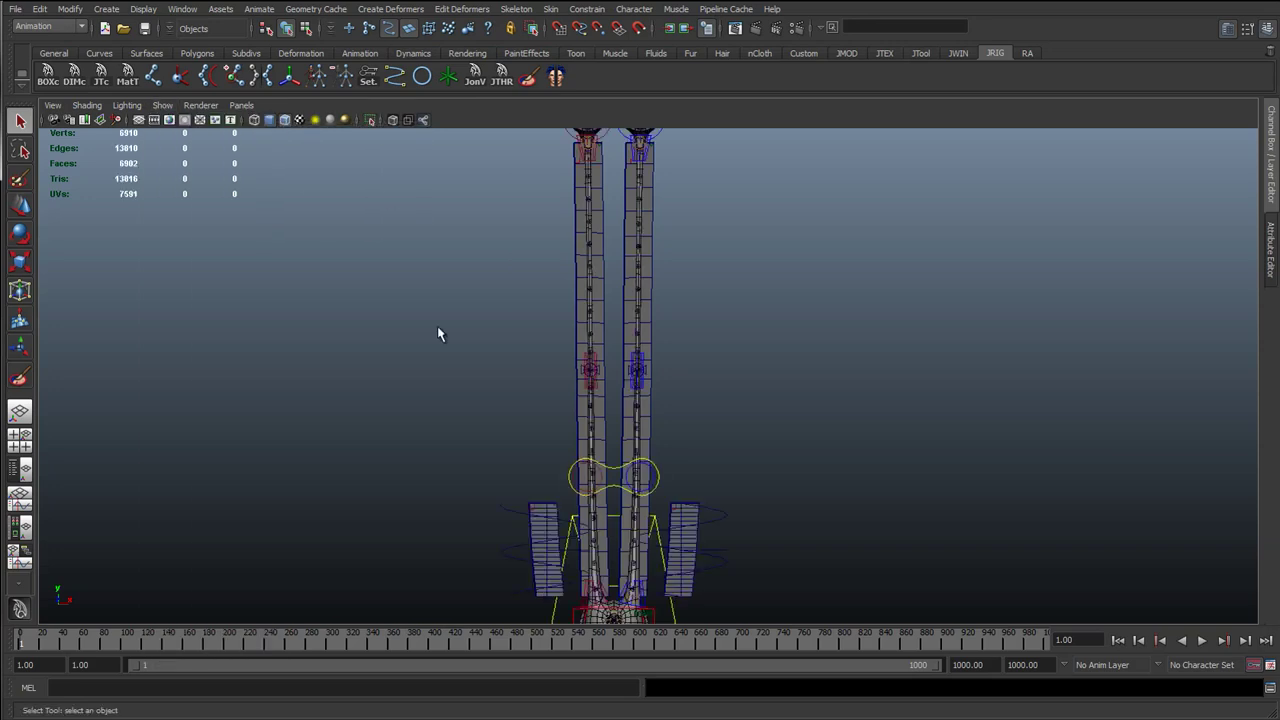
- Select the mid controls of both antennae together and activate the Move Tool
{"action": "scroll", "coordinate": [598, 354], "scroll_direction": "up", "scroll_amount": 2}
{"action": "scroll", "coordinate": [619, 404], "scroll_direction": "down", "scroll_amount": 2}
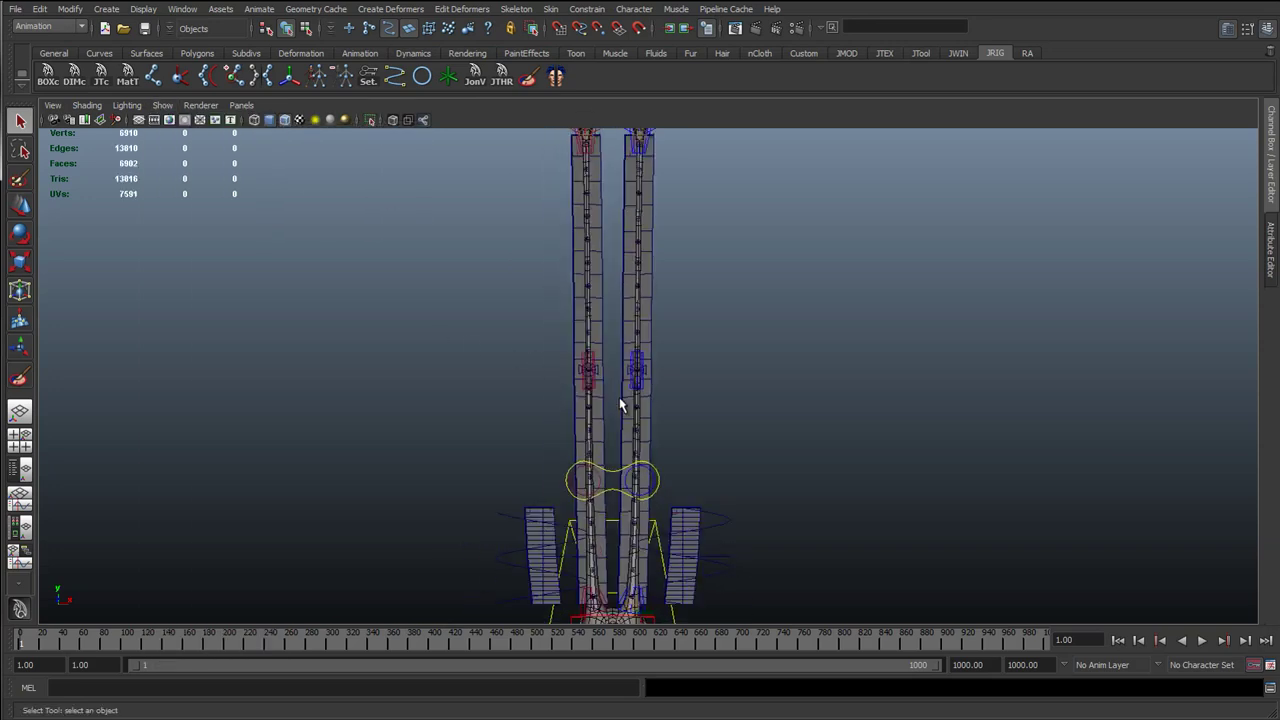
{"action": "scroll", "coordinate": [632, 308], "scroll_direction": "down", "scroll_amount": 1}
{"action": "scroll", "coordinate": [603, 360], "scroll_direction": "up", "scroll_amount": 5}
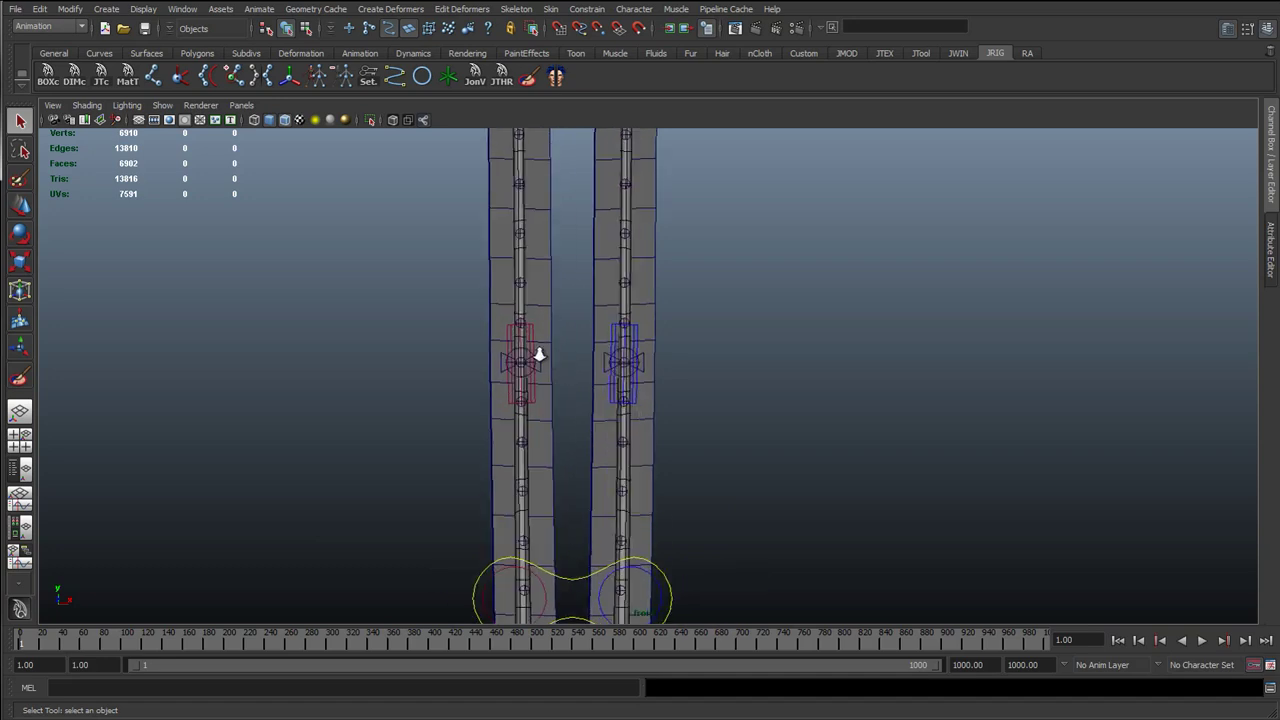
{"action": "left_click", "coordinate": [496, 315]}
{"action": "scroll", "coordinate": [449, 314], "scroll_direction": "up", "scroll_amount": 2}
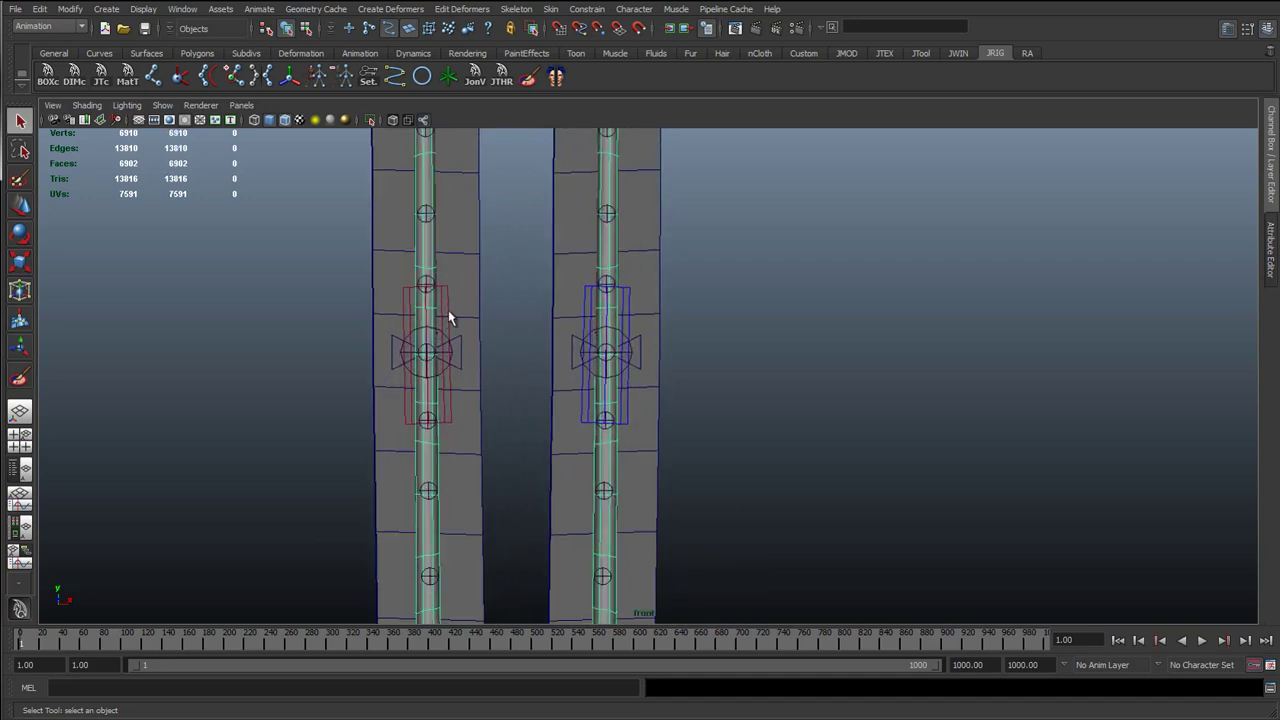
{"action": "left_click", "coordinate": [447, 301]}
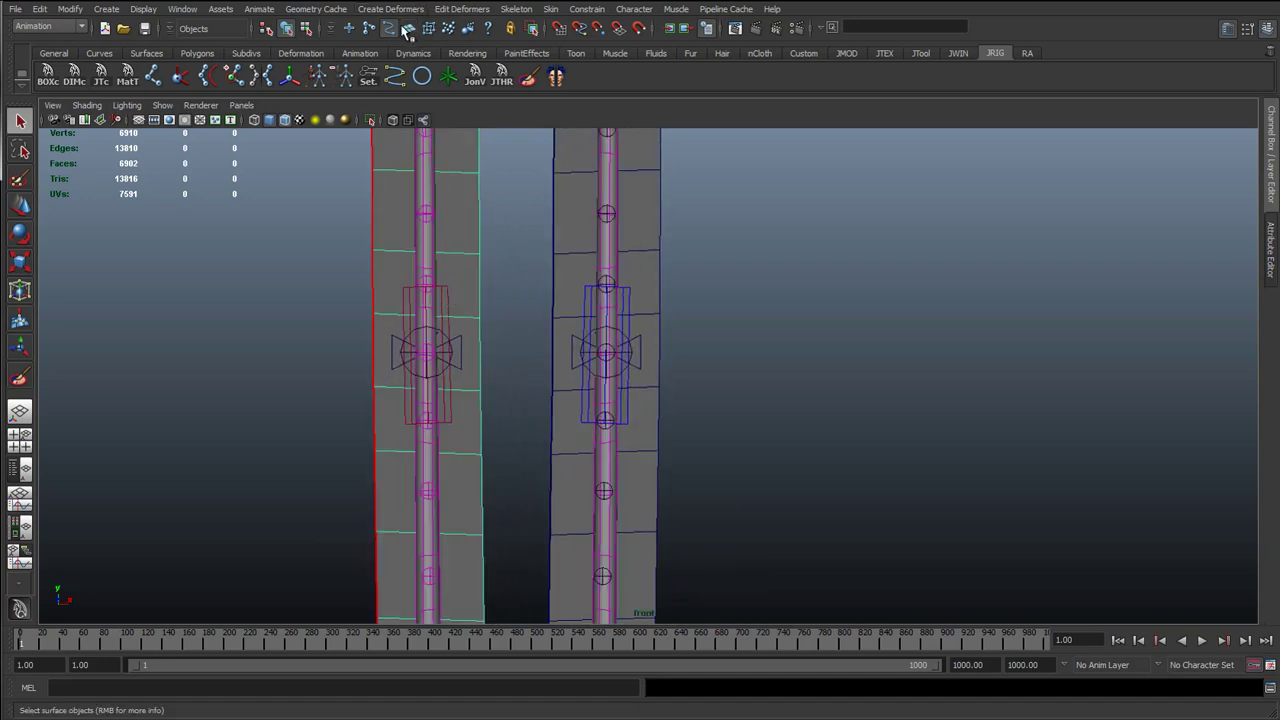
{"action": "left_click", "coordinate": [450, 320]}
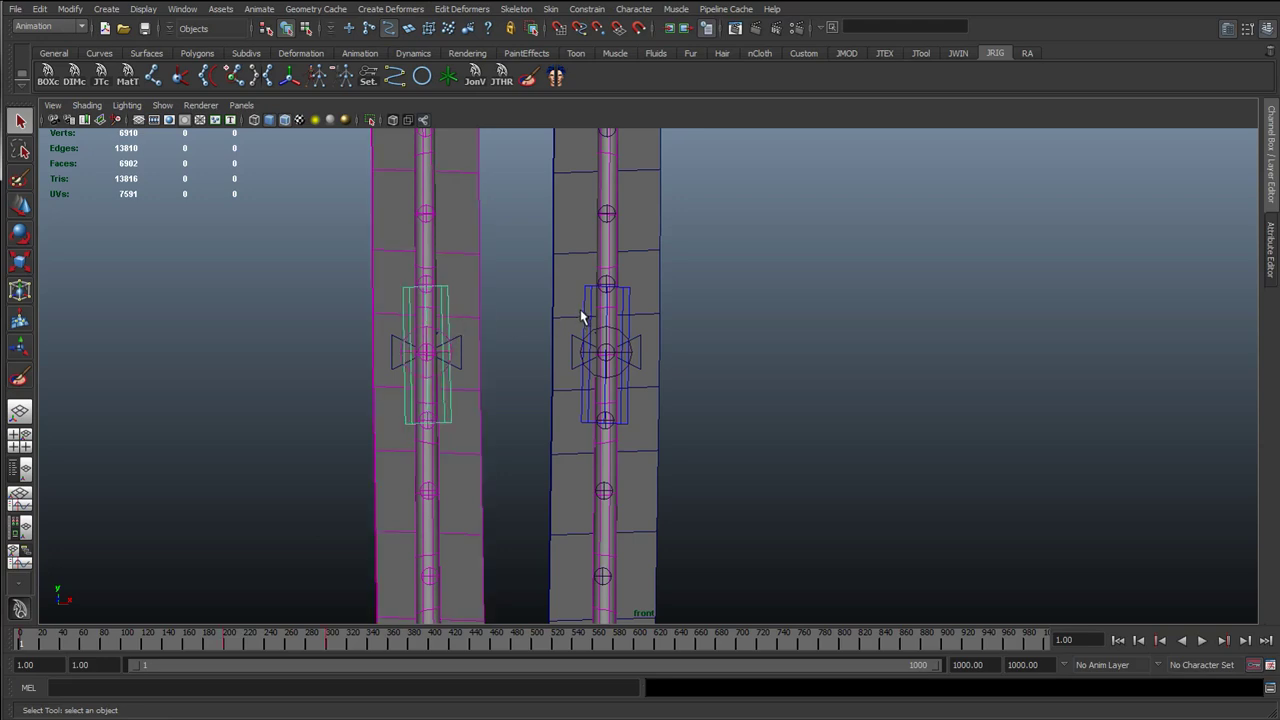
{"action": "left_click", "coordinate": [583, 304], "text": "shift"}
{"action": "key", "text": "w"}
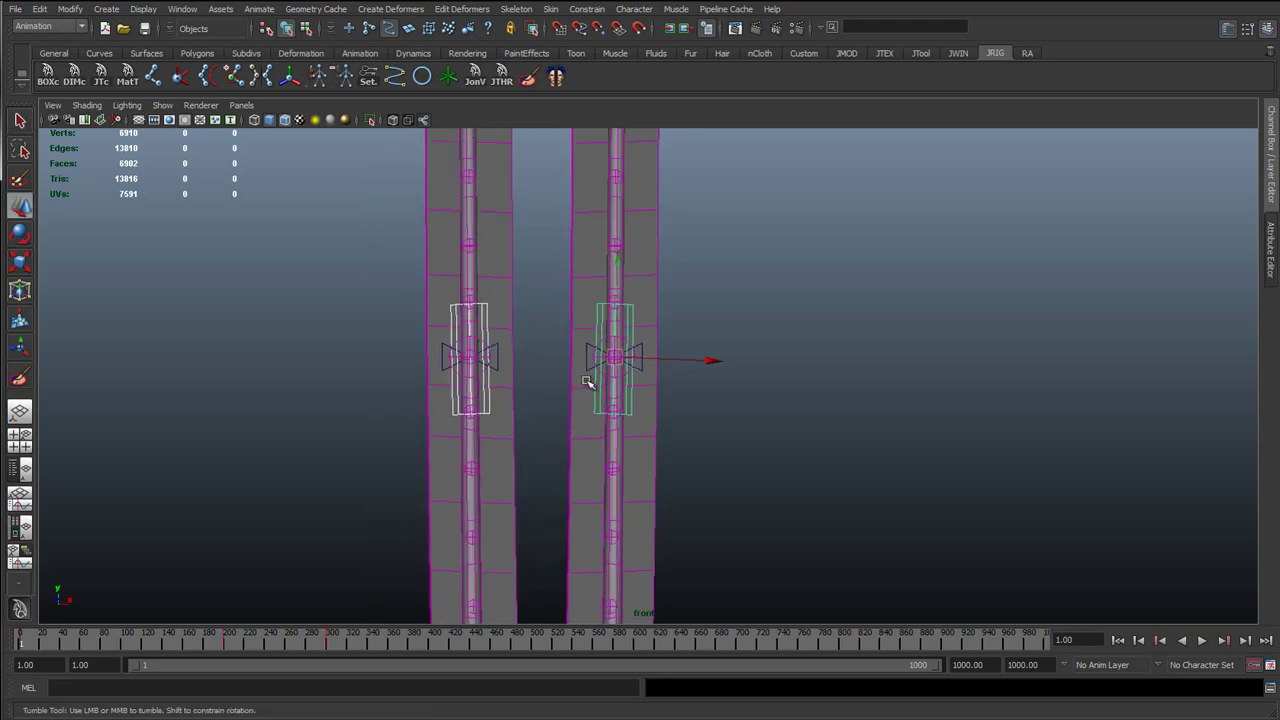
- Switch to the side view and move both mid antenna controls forward to bend the antennae at the middle
{"action": "key", "text": "space"}
{"action": "left_click_drag", "start_coordinate": [590, 378], "coordinate": [245, 218]}
{"action": "middle_click_drag", "start_coordinate": [397, 280], "coordinate": [478, 453], "text": "alt"}
{"action": "right_click_drag", "start_coordinate": [478, 453], "coordinate": [1000, 437], "text": "alt"}
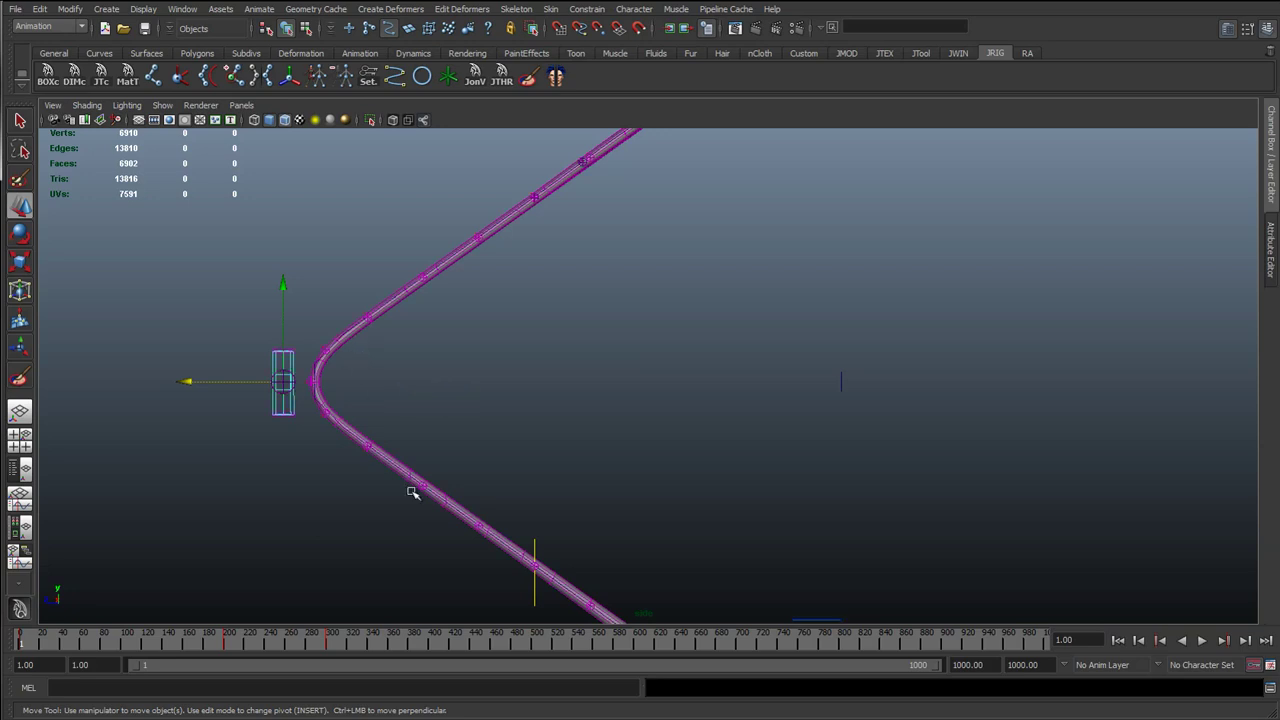
{"action": "key", "text": "ctrl+z"}
- Examine the bent antennae in wireframe from the head base to the tip and around the mid bend, and restore shaded display
{"action": "middle_click_drag", "start_coordinate": [561, 532], "coordinate": [381, 301], "text": "alt"}
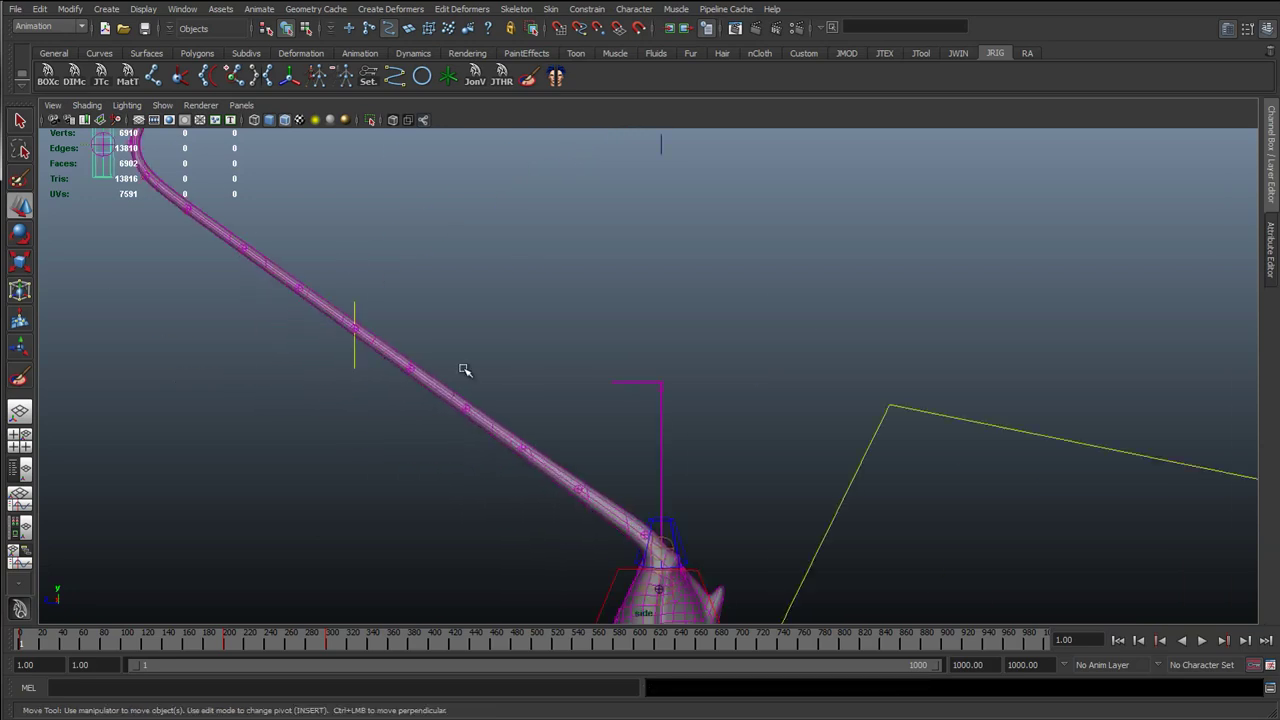
{"action": "middle_click_drag", "start_coordinate": [464, 369], "coordinate": [406, 286], "text": "alt"}
{"action": "right_click_drag", "start_coordinate": [890, 465], "coordinate": [1240, 515], "text": "alt"}
{"action": "middle_click_drag", "start_coordinate": [415, 367], "coordinate": [850, 408], "text": "alt"}
{"action": "key", "text": "4"}
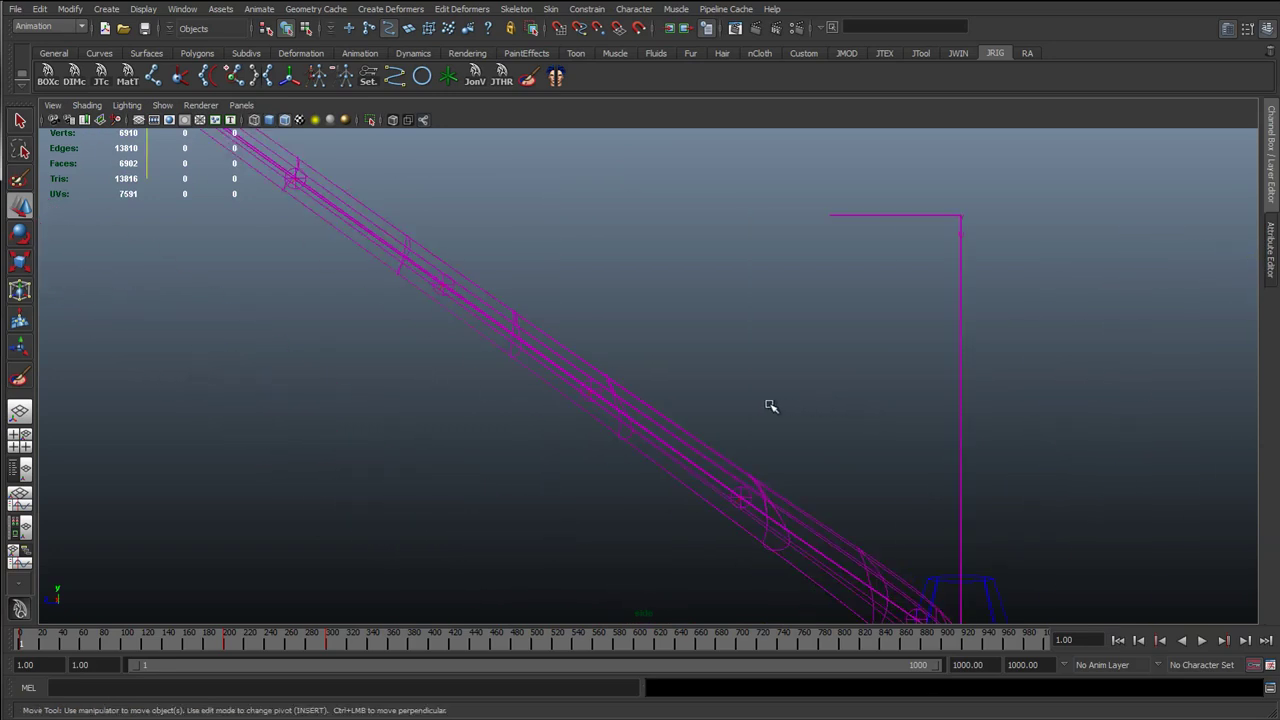
{"action": "right_click_drag", "start_coordinate": [723, 412], "coordinate": [651, 403], "text": "alt"}
{"action": "middle_click_drag", "start_coordinate": [350, 180], "coordinate": [673, 454], "text": "alt"}
{"action": "middle_click_drag", "start_coordinate": [188, 142], "coordinate": [520, 352], "text": "alt"}
{"action": "left_click_drag", "start_coordinate": [520, 352], "coordinate": [869, 339], "text": "alt"}
{"action": "middle_click_drag", "start_coordinate": [869, 339], "coordinate": [664, 497], "text": "alt"}
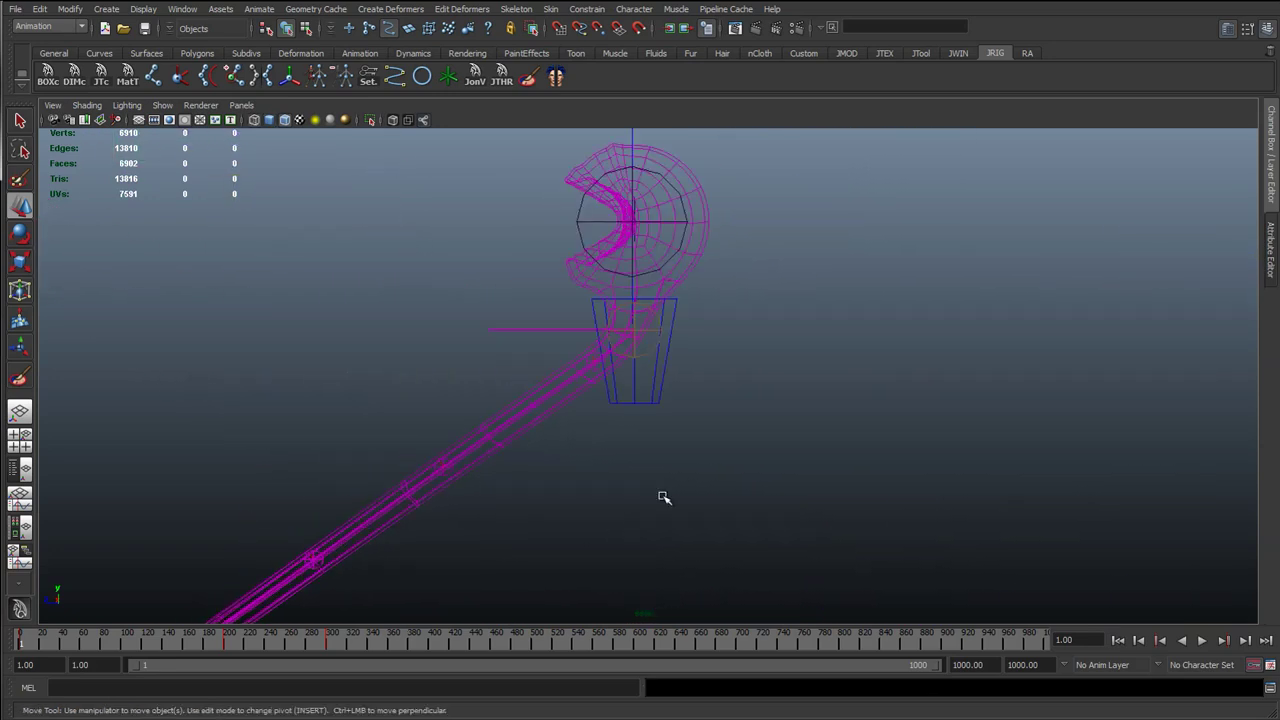
{"action": "middle_click_drag", "start_coordinate": [474, 558], "coordinate": [943, 196], "text": "alt"}
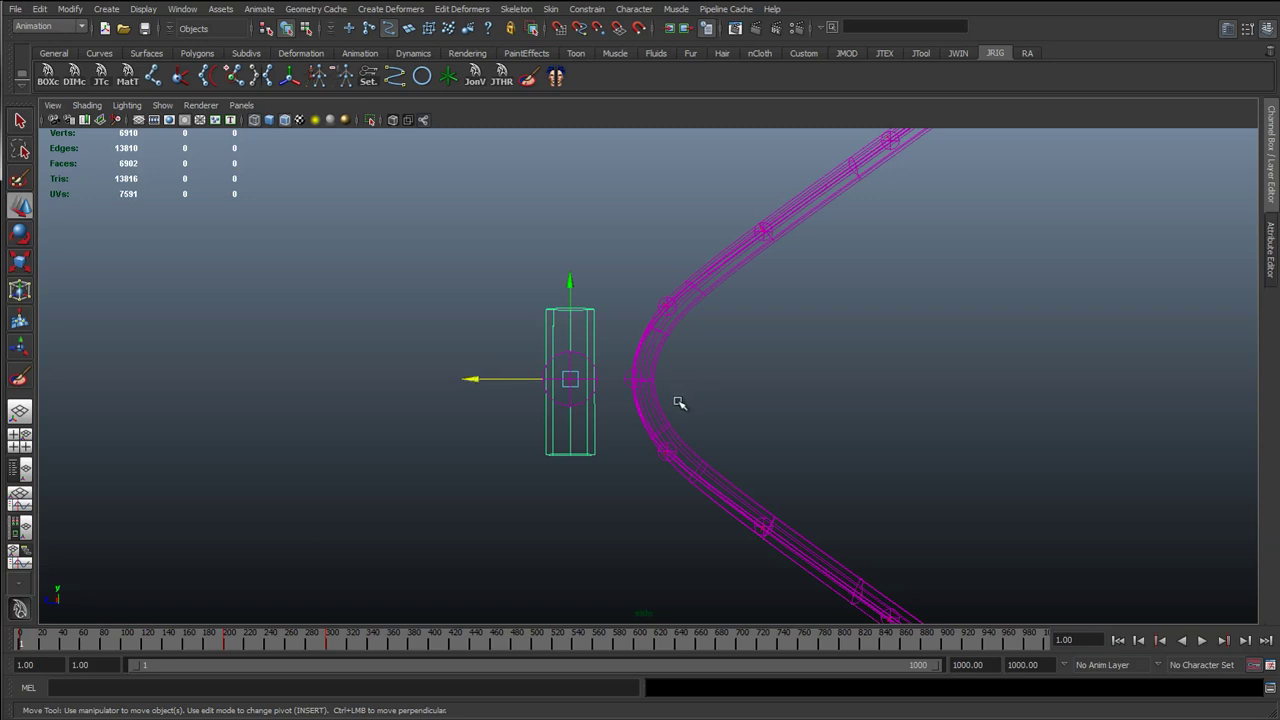
{"action": "key", "text": "5"}
- Move only the left antenna's mid control back toward the bend to separate the two antennae, and undo the move
{"action": "left_click", "coordinate": [485, 260]}
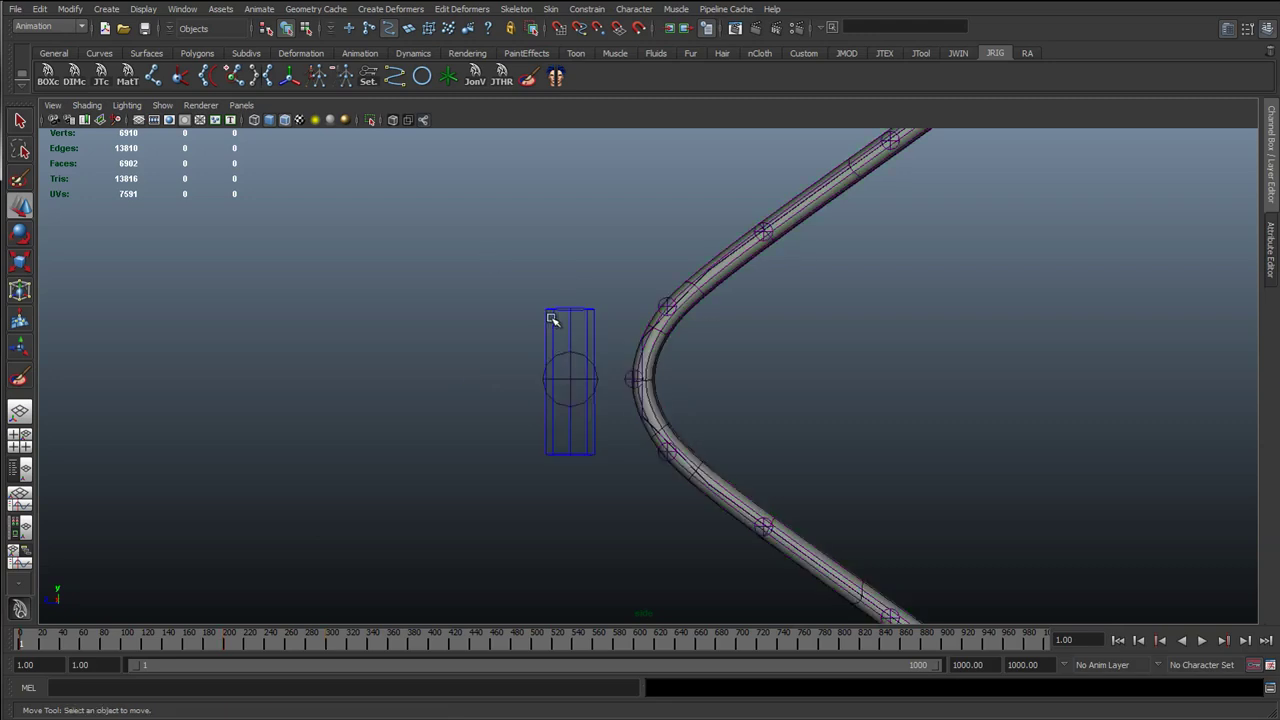
{"action": "left_click", "coordinate": [551, 318]}
{"action": "left_click_drag", "start_coordinate": [473, 377], "coordinate": [525, 382]}
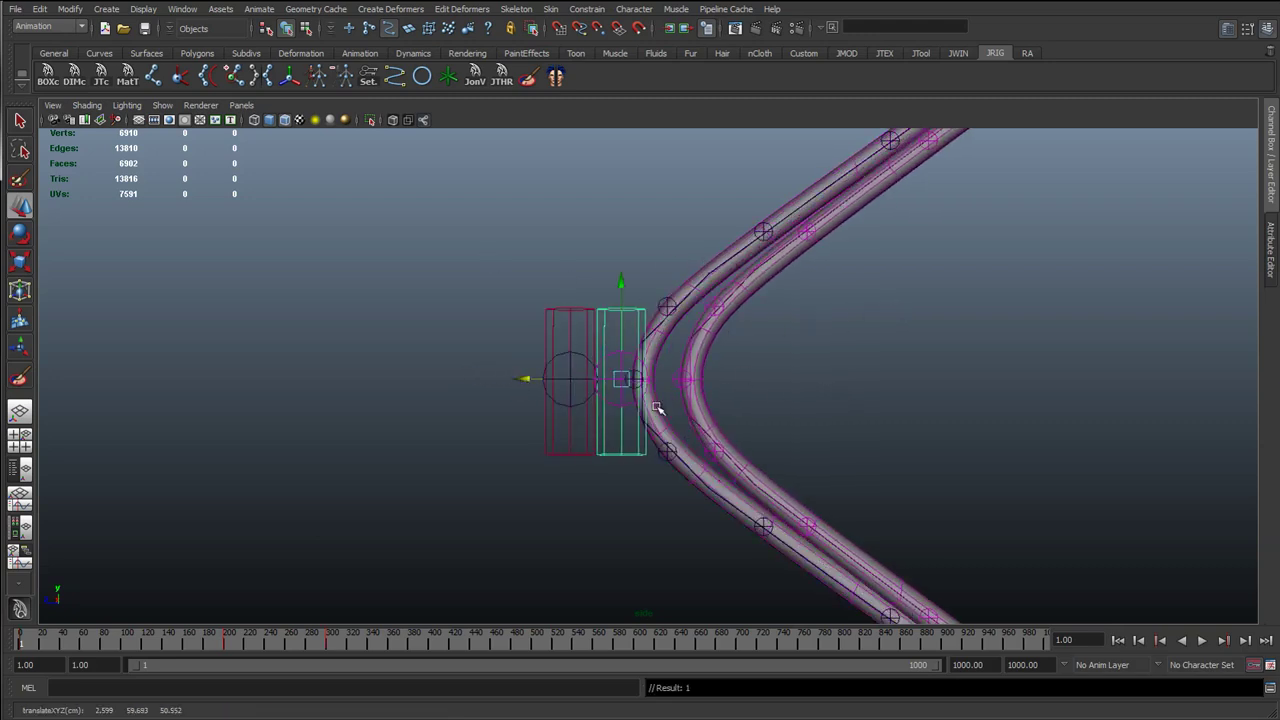
{"action": "key", "text": "ctrl+z"}
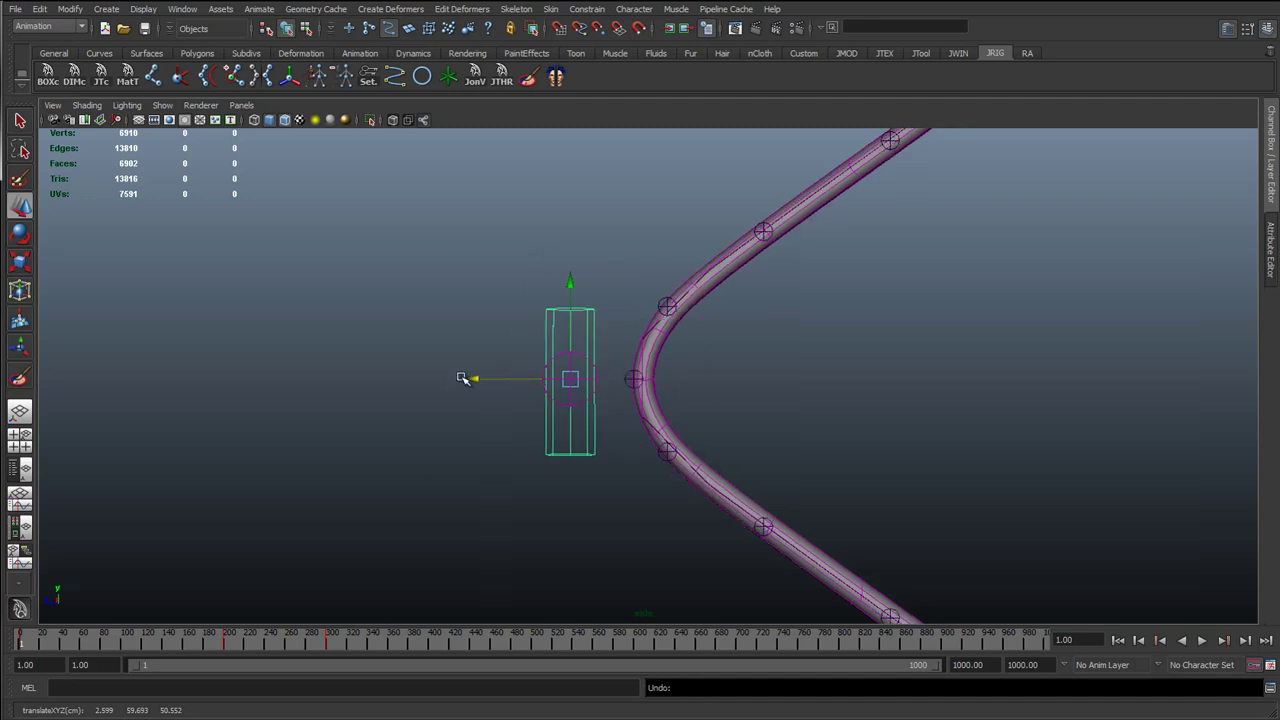
{"action": "key", "text": "Up"}
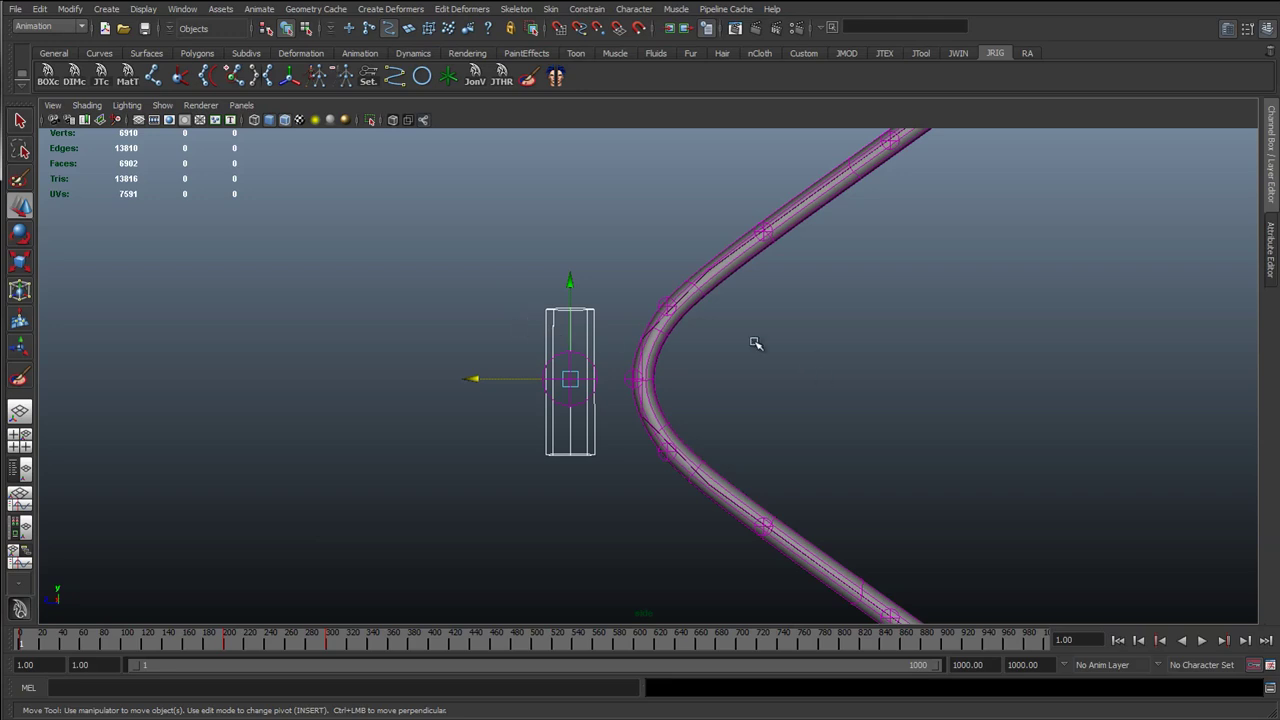
- Switch to the perspective view, frame the whole character with its bent antennae, and display the Attribute Editor
{"action": "key", "text": "space"}
{"action": "left_click_drag", "start_coordinate": [805, 334], "coordinate": [806, 298]}
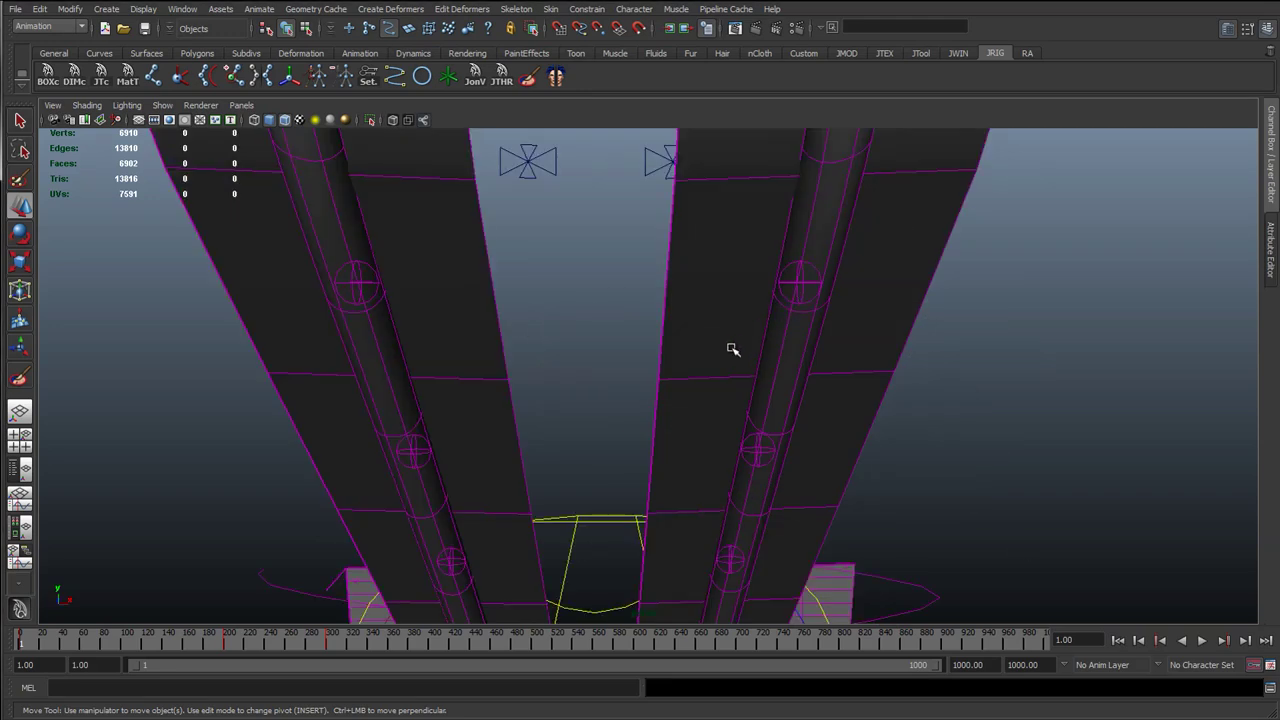
{"action": "scroll", "coordinate": [783, 345], "scroll_direction": "down", "scroll_amount": 5}
{"action": "left_click_drag", "start_coordinate": [783, 345], "coordinate": [1187, 235], "text": "alt"}
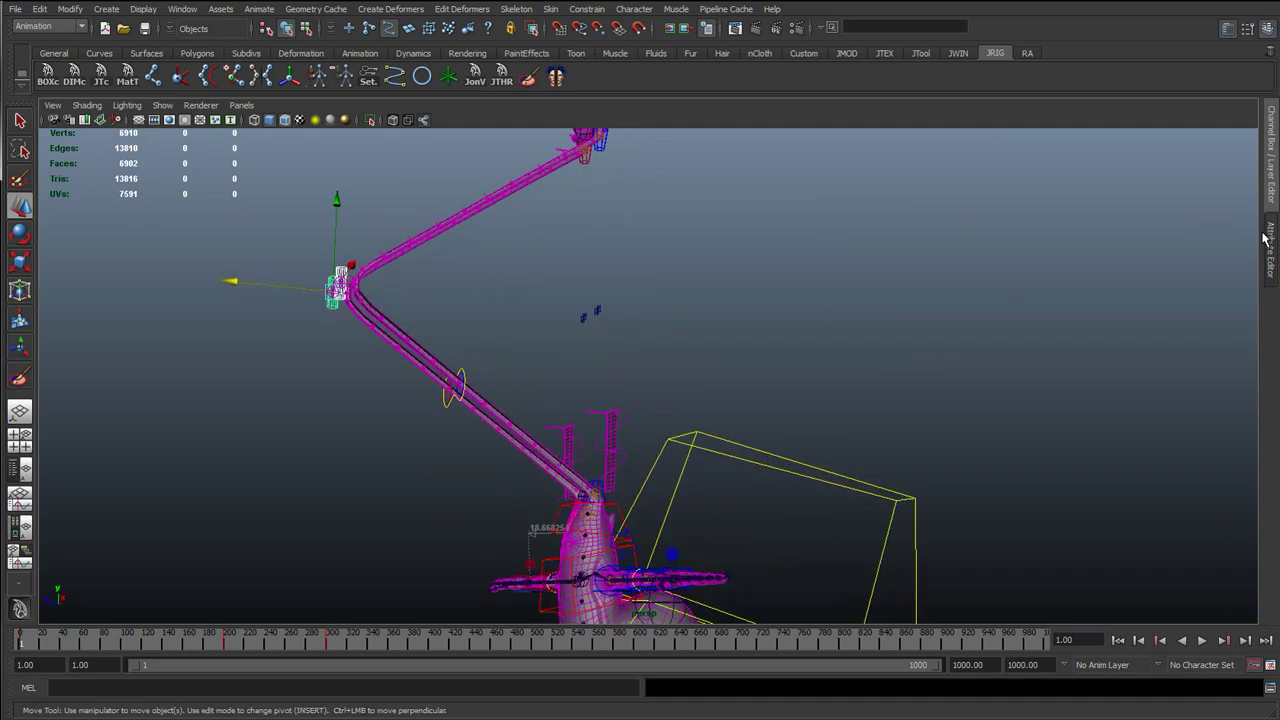
{"action": "key", "text": "ctrl+a"}
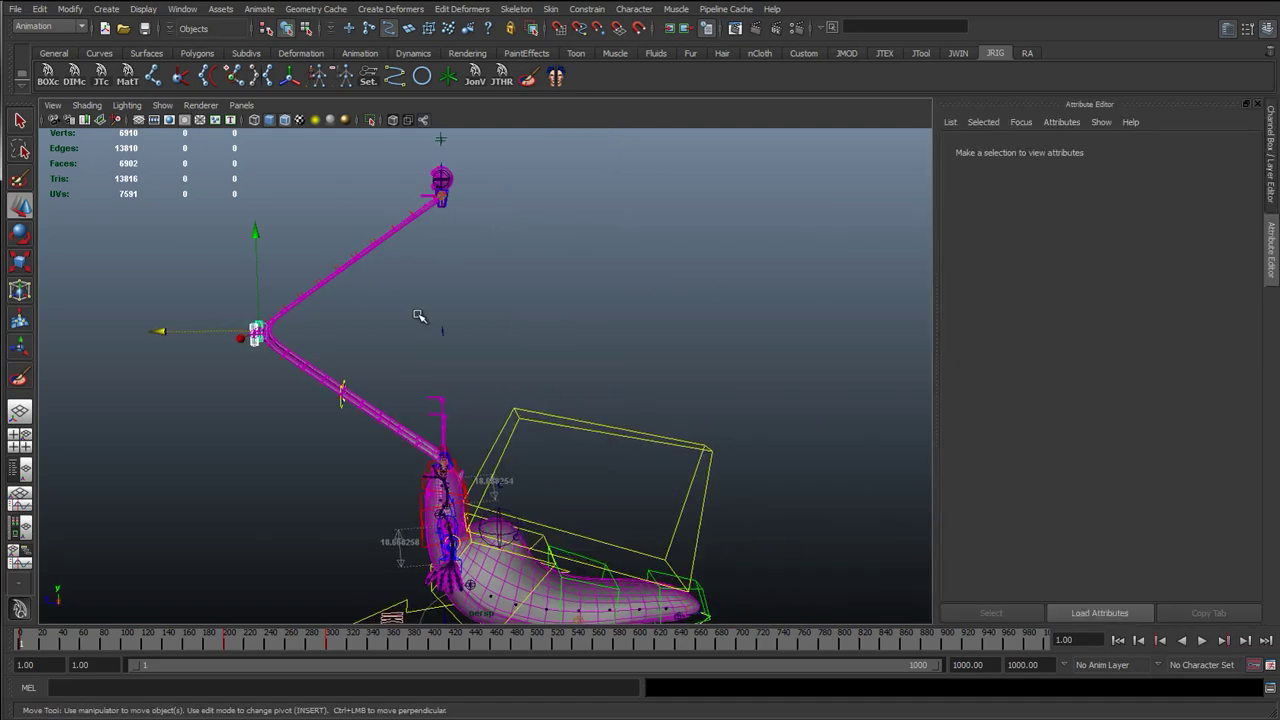
- Display the Channel Box for the selected mid antenna controls and frame the antenna bend up close
{"action": "left_click", "coordinate": [1272, 198]}
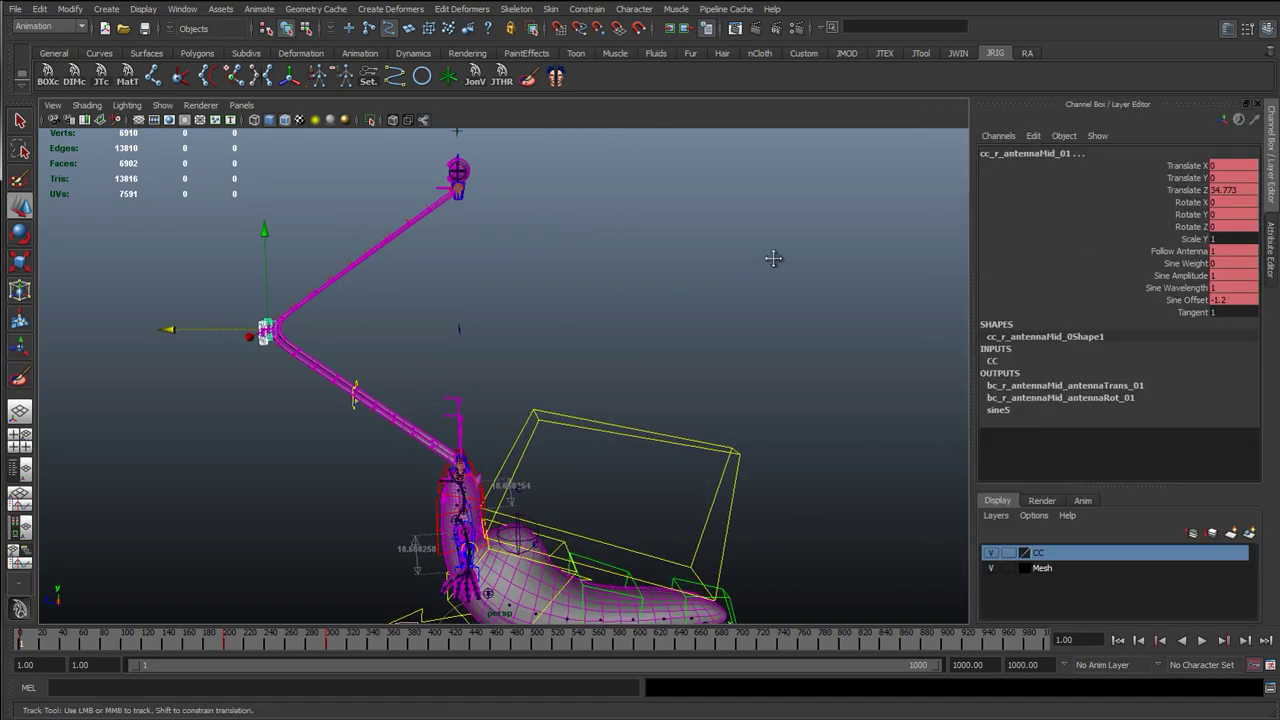
{"action": "middle_click_drag", "start_coordinate": [550, 270], "coordinate": [760, 262], "text": "alt"}
{"action": "scroll", "coordinate": [720, 306], "scroll_direction": "up", "scroll_amount": 4}
{"action": "middle_click_drag", "start_coordinate": [586, 294], "coordinate": [559, 361], "text": "alt"}
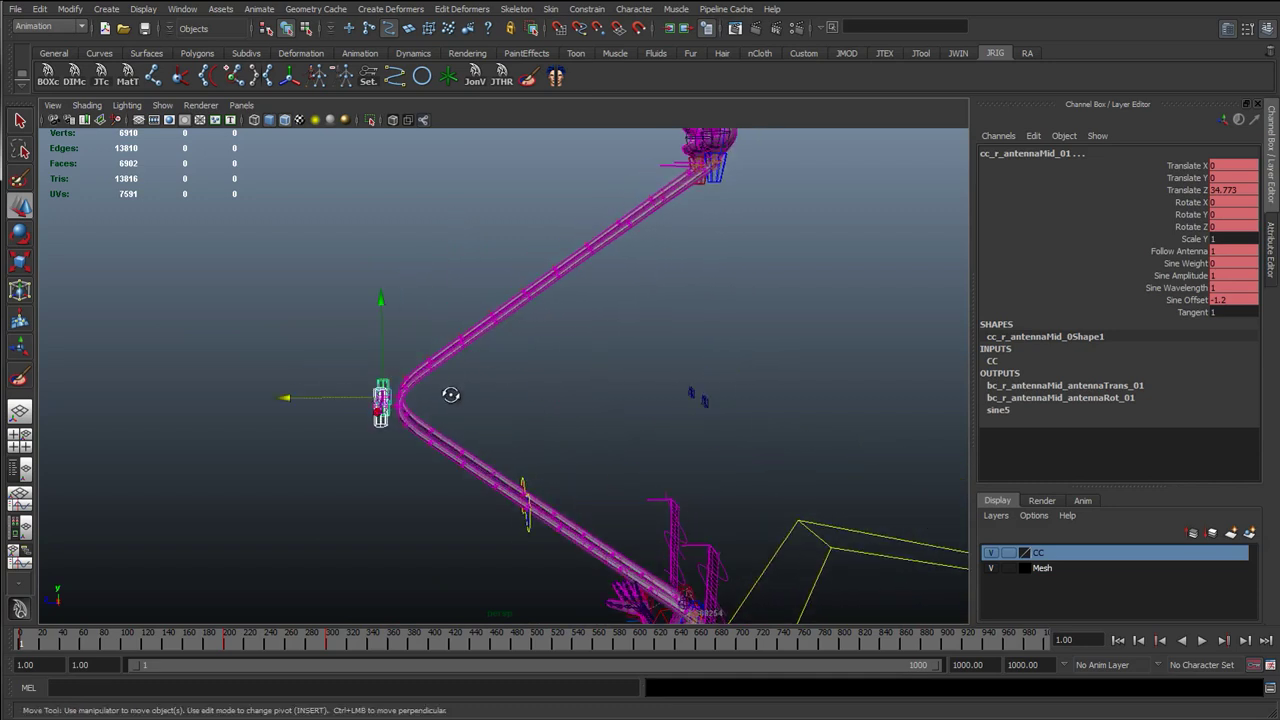
{"action": "left_click_drag", "start_coordinate": [452, 394], "coordinate": [480, 378], "text": "alt"}
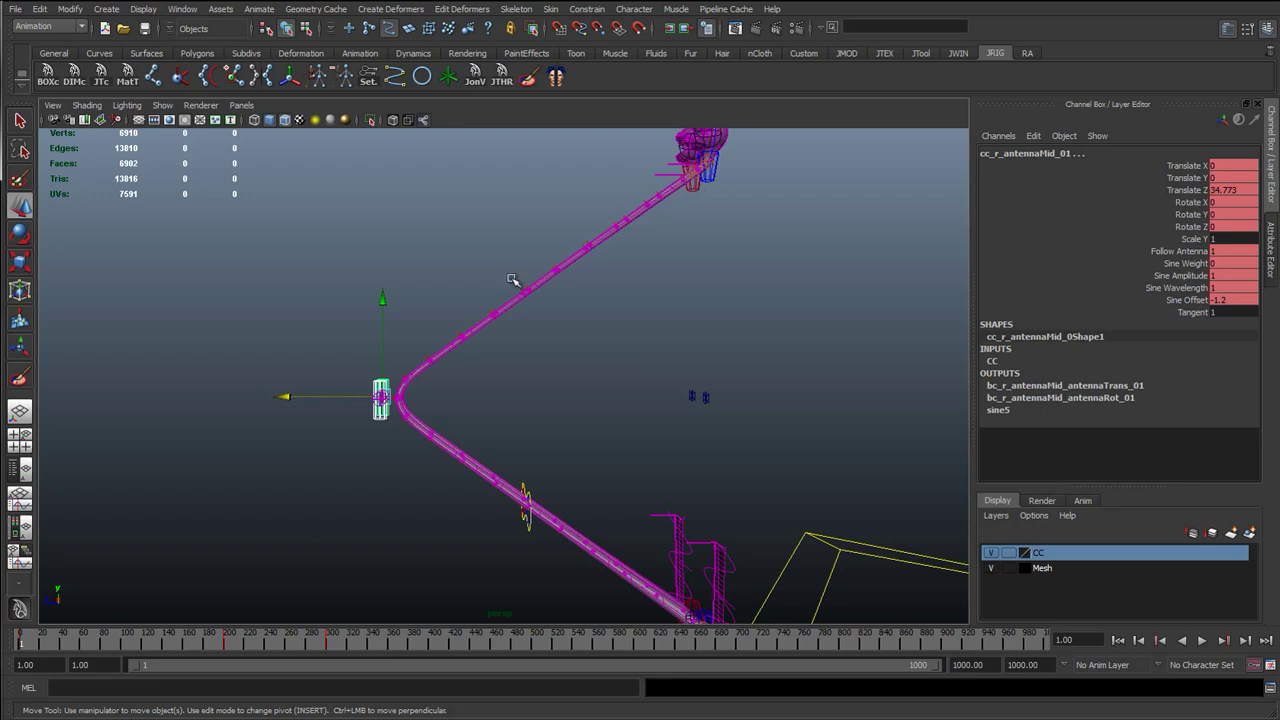
- Scrub the Tangent attribute of both mid antenna controls to test the bend, and undo the change
{"action": "left_click", "coordinate": [1190, 312]}
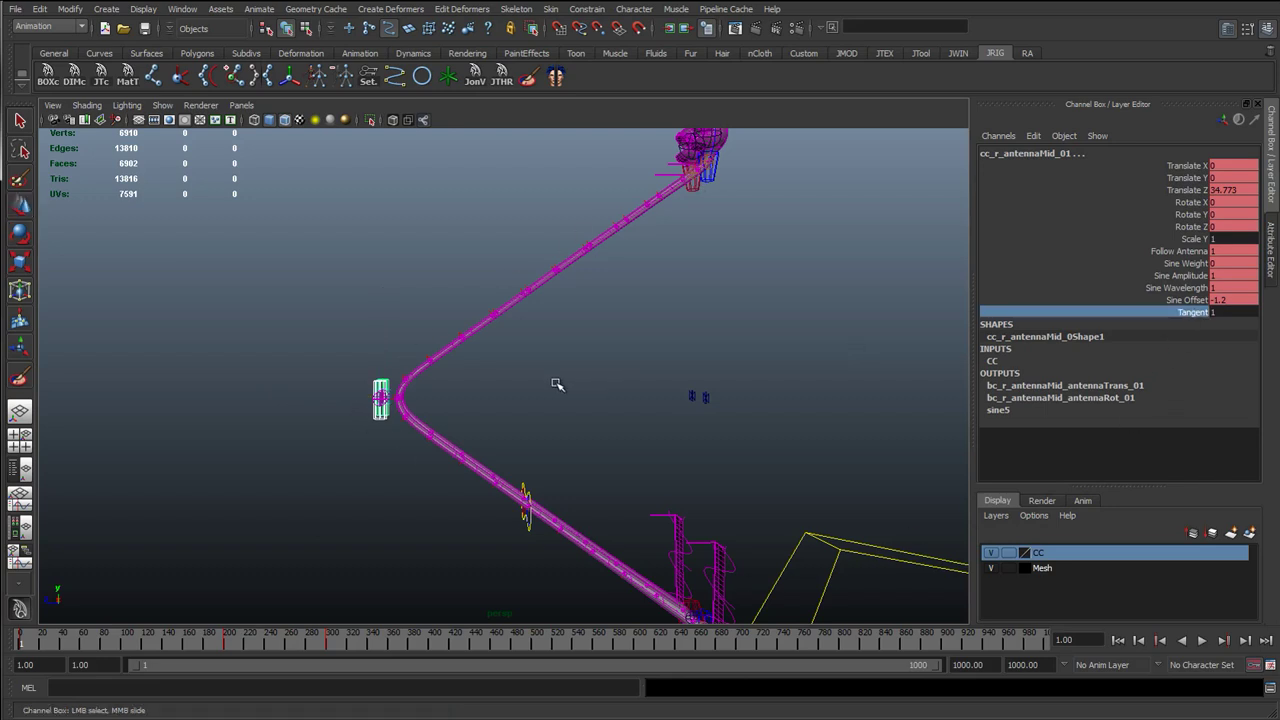
{"action": "middle_click_drag", "start_coordinate": [559, 385], "coordinate": [607, 378]}
{"action": "key", "text": "ctrl+z"}
{"action": "key", "text": "ctrl+z"}
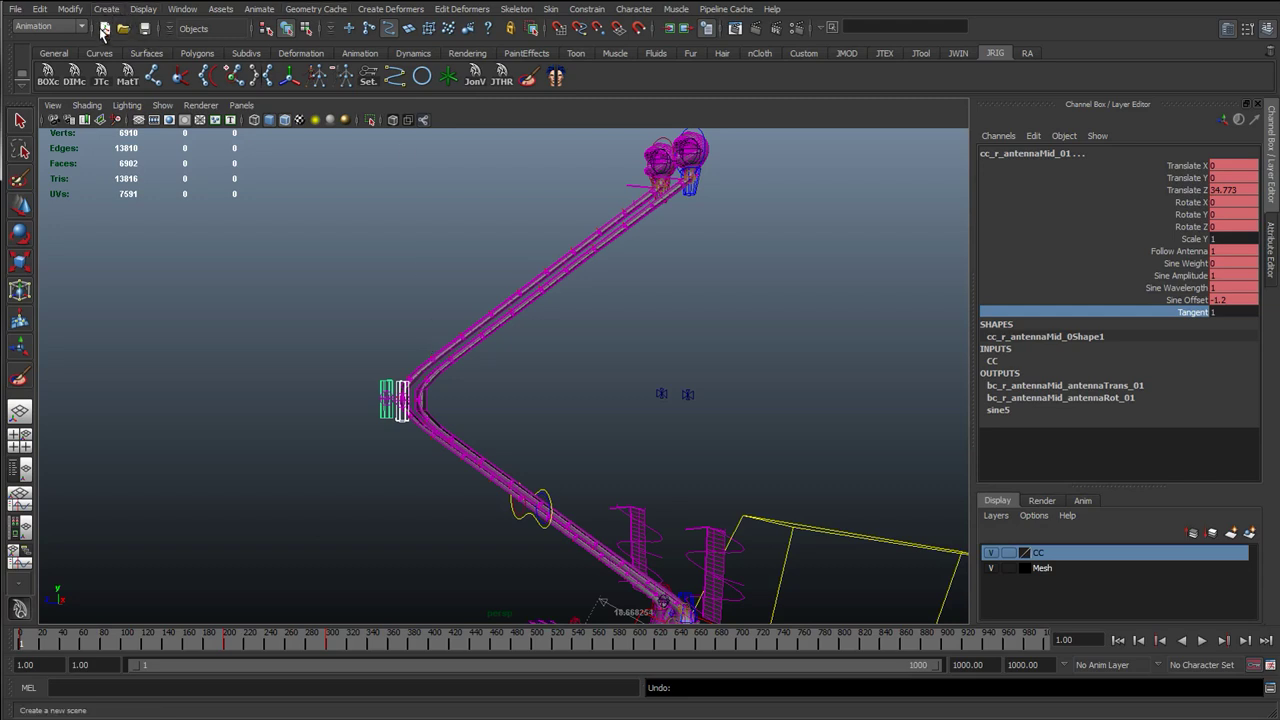
- Move both mid antenna controls sideways by about 11.5 units along X, and undo the move
{"action": "left_click_drag", "start_coordinate": [418, 406], "coordinate": [586, 431], "text": "alt"}
{"action": "key", "text": "w"}
{"action": "left_click_drag", "start_coordinate": [455, 429], "coordinate": [500, 398]}
{"action": "left_click", "coordinate": [586, 418]}
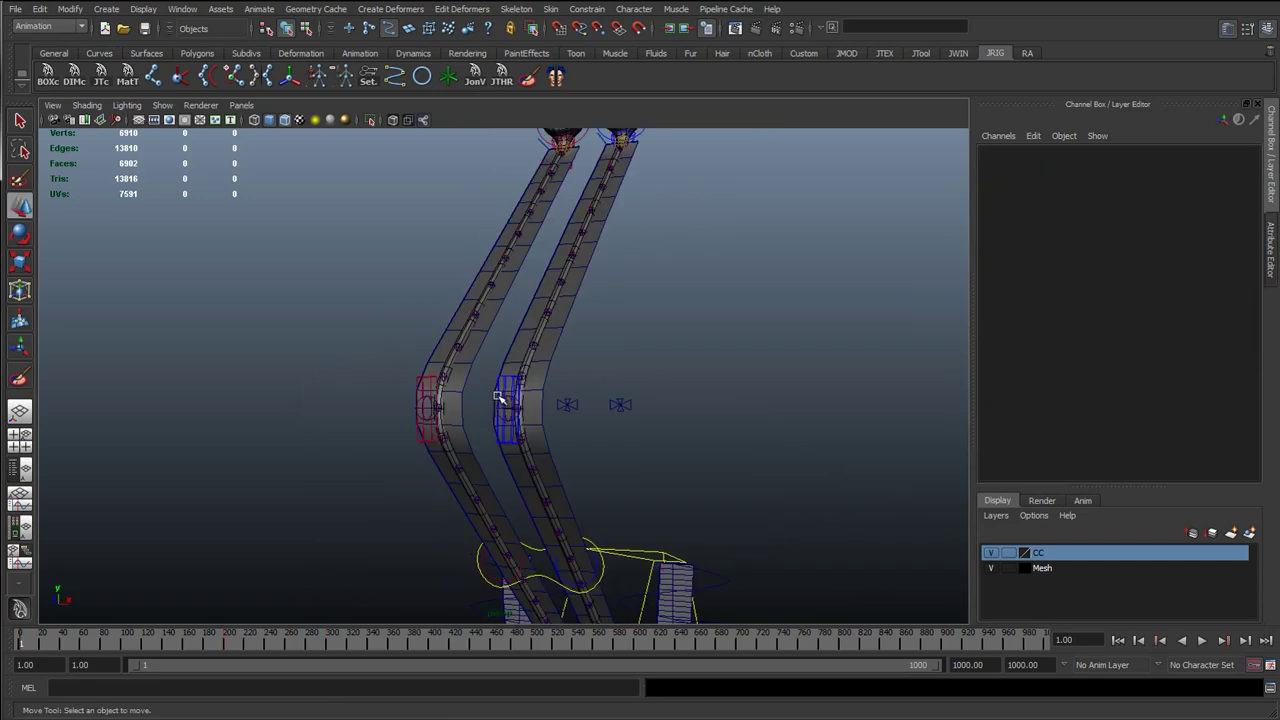
{"action": "left_click", "coordinate": [500, 398]}
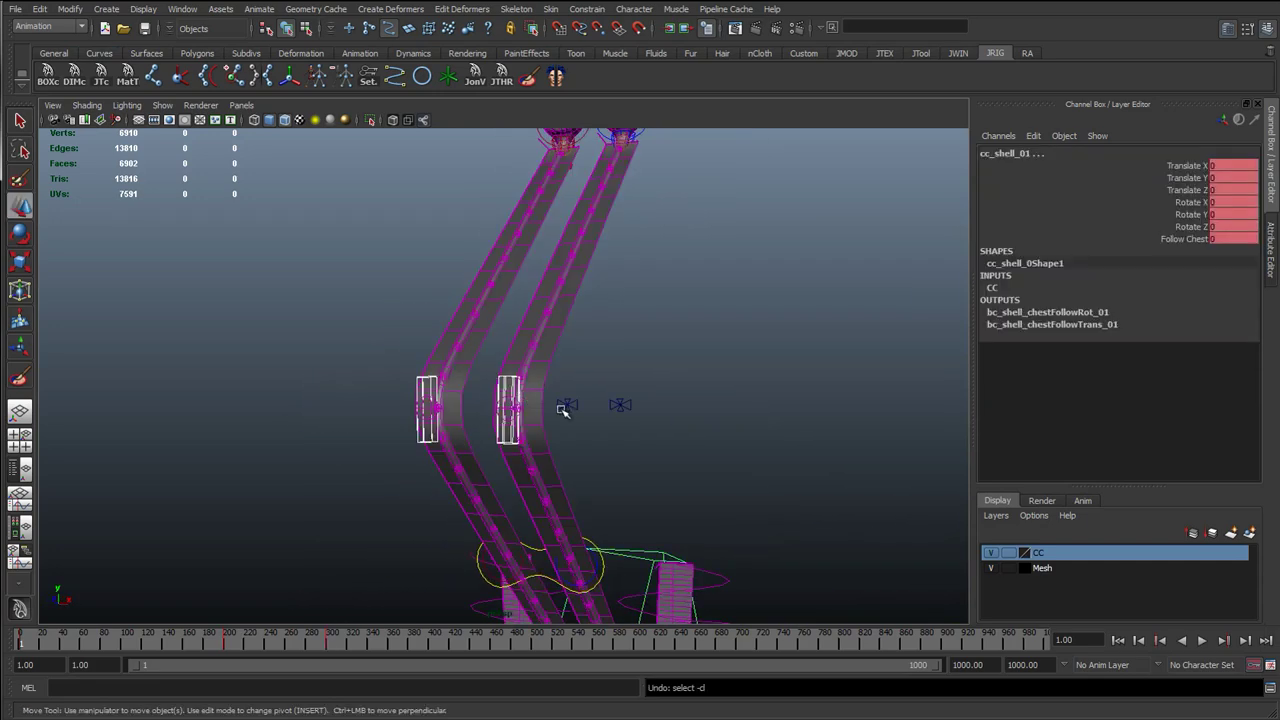
{"action": "left_click", "coordinate": [498, 388]}
{"action": "left_click", "coordinate": [425, 382], "text": "shift"}
{"action": "left_click_drag", "start_coordinate": [522, 399], "coordinate": [721, 420]}
{"action": "right_click_drag", "start_coordinate": [721, 420], "coordinate": [676, 419], "text": "alt"}
{"action": "left_click_drag", "start_coordinate": [681, 424], "coordinate": [723, 420], "text": "alt"}
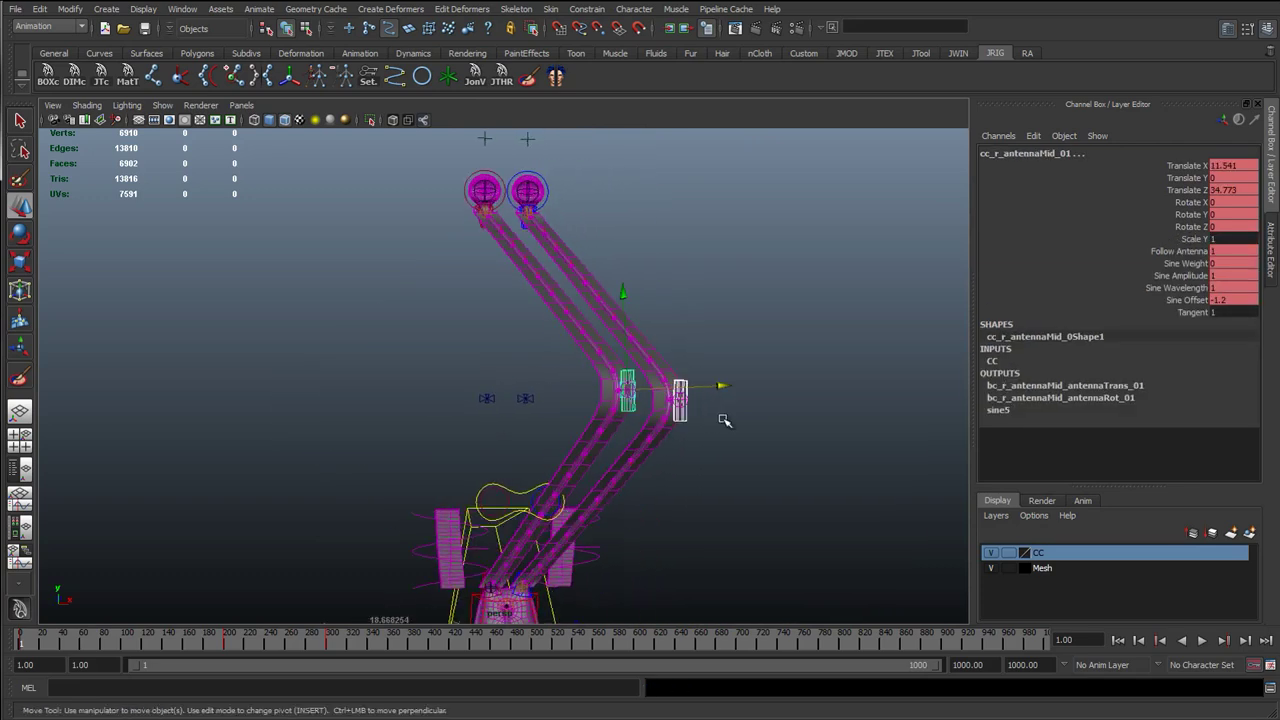
{"action": "key", "text": "ctrl+z"}
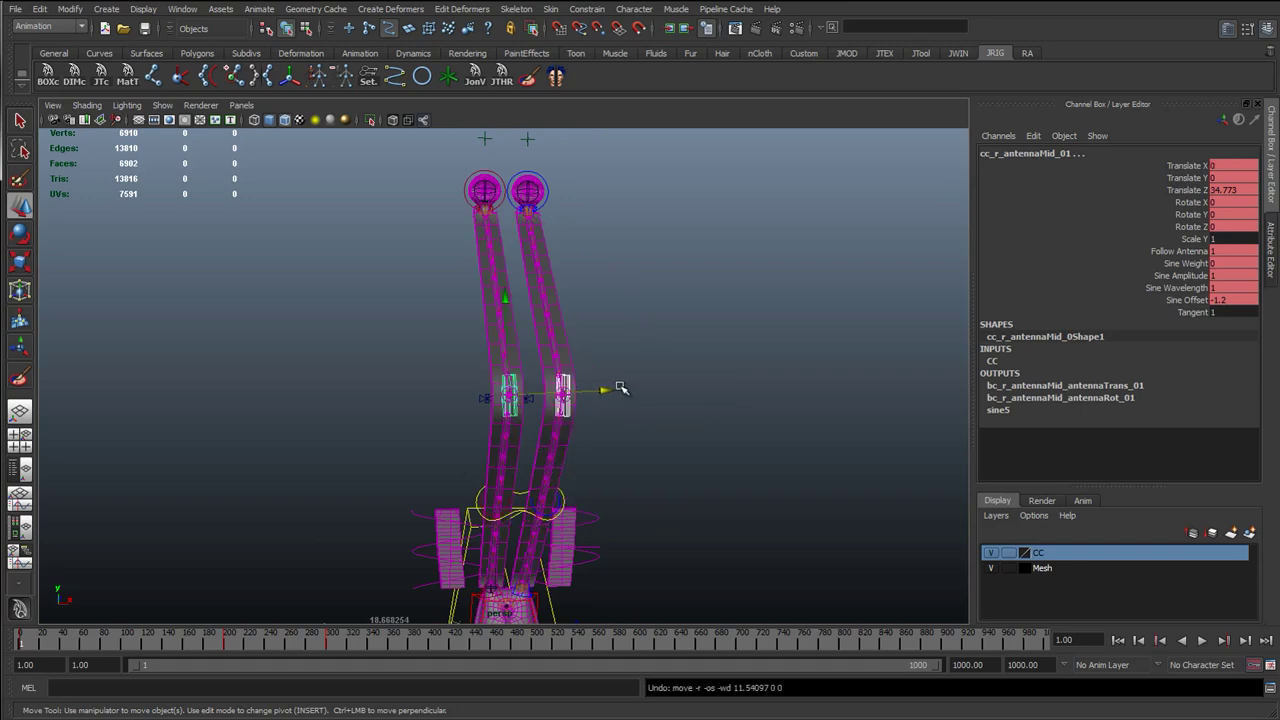
- Move both mid antenna controls sideways to Translate X 17.22, inspect the bend, and reset their three translate values to 0
{"action": "left_click_drag", "start_coordinate": [620, 388], "coordinate": [533, 338]}
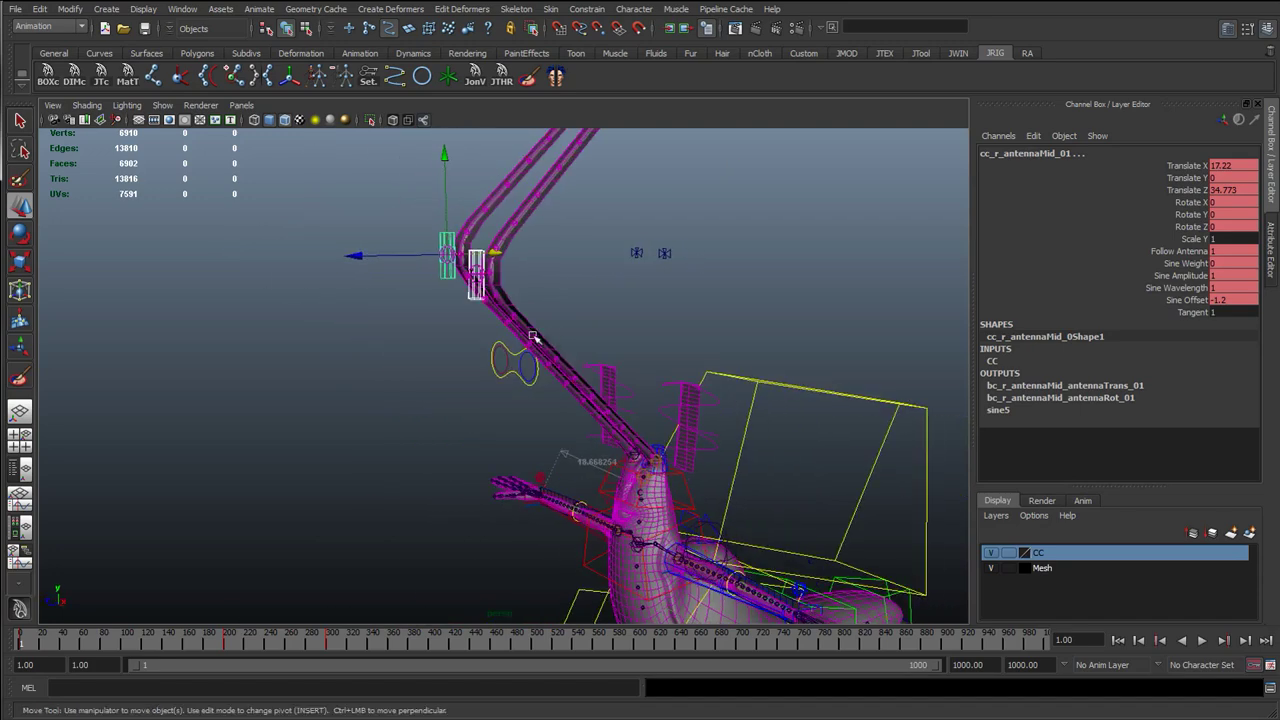
{"action": "left_click_drag", "start_coordinate": [600, 254], "coordinate": [650, 364], "text": "alt"}
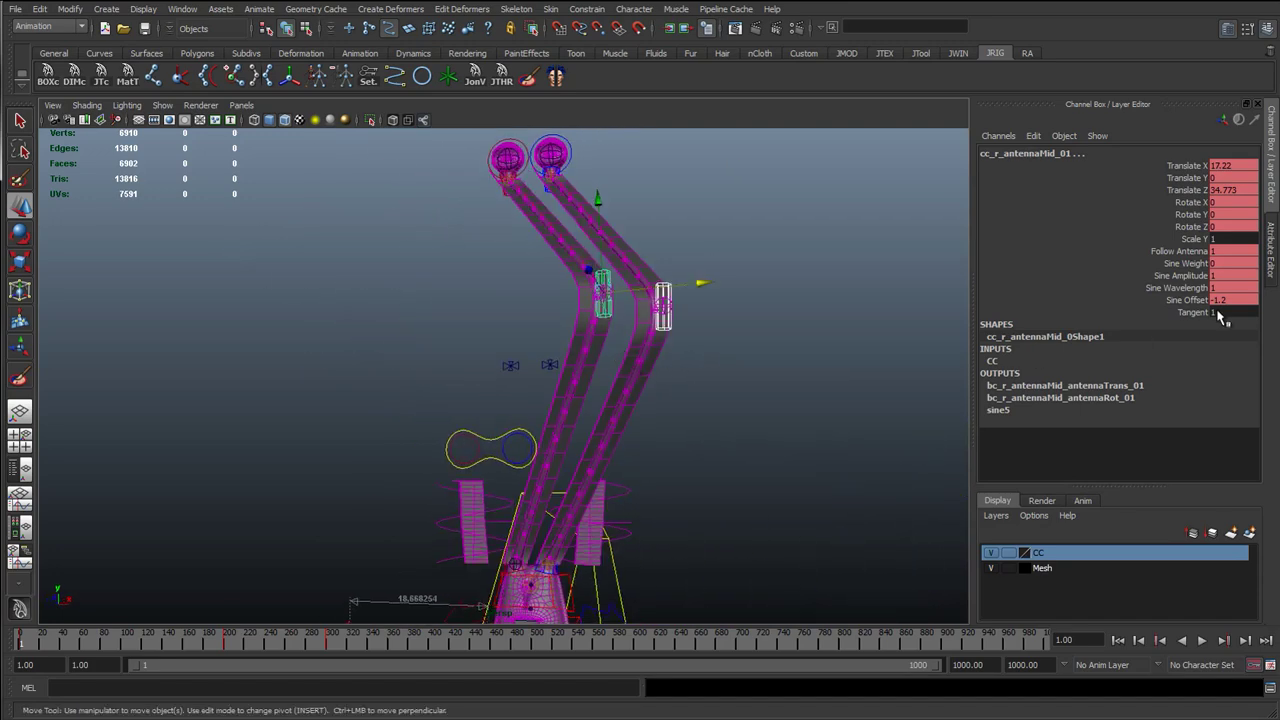
{"action": "left_click_drag", "start_coordinate": [1232, 190], "coordinate": [1238, 172]}
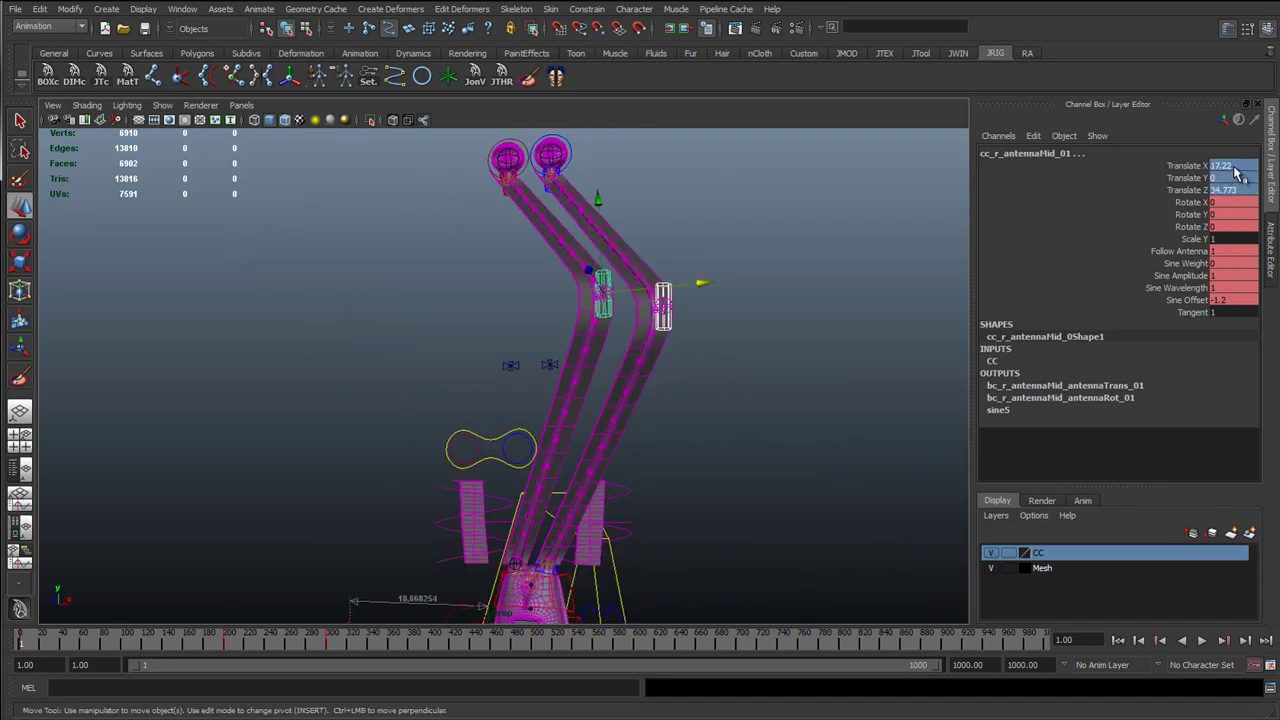
{"action": "type", "text": "0"}
{"action": "key", "text": "Return"}
{"action": "left_click", "coordinate": [763, 291]}
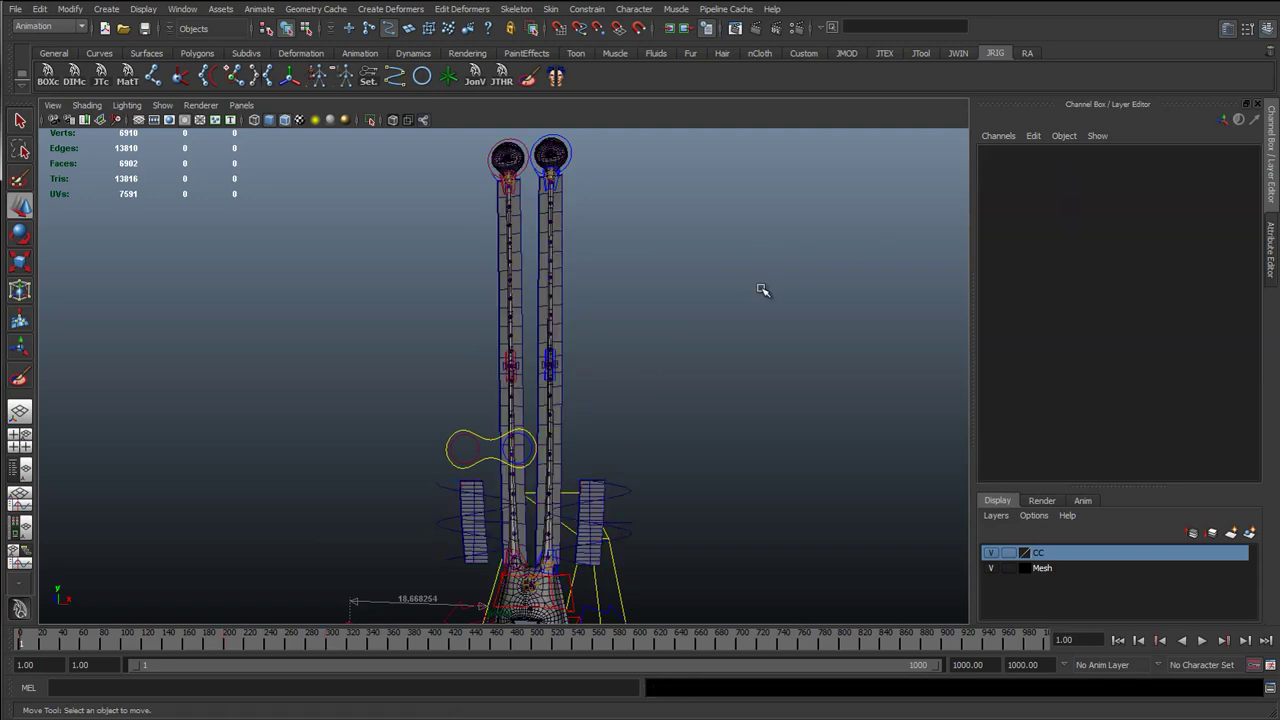
- Select the left and right mid antenna controls and set their Sine Weight to 1
{"action": "key", "text": "q"}
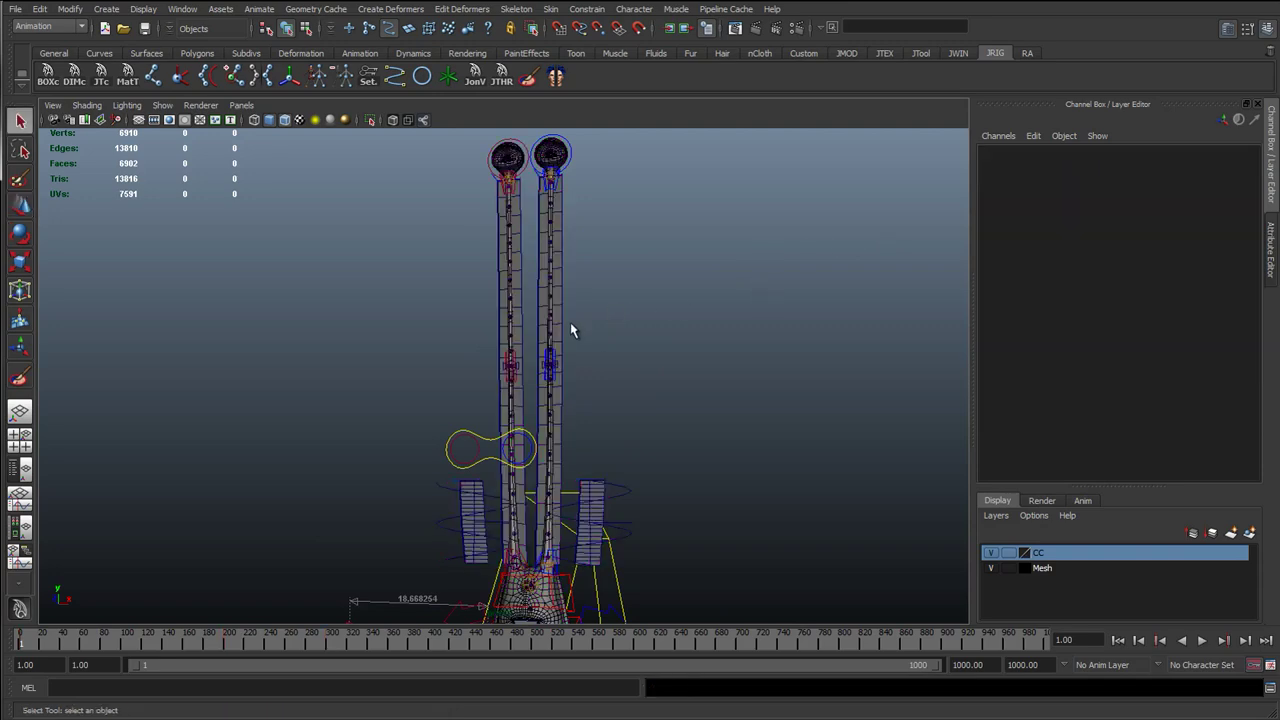
{"action": "scroll", "coordinate": [567, 396], "scroll_direction": "up", "scroll_amount": 5}
{"action": "left_click_drag", "start_coordinate": [563, 386], "coordinate": [364, 381], "text": "alt"}
{"action": "scroll", "coordinate": [364, 381], "scroll_direction": "down", "scroll_amount": 6}
{"action": "left_click_drag", "start_coordinate": [497, 331], "coordinate": [613, 388], "text": "alt"}
{"action": "left_click", "coordinate": [534, 384]}
{"action": "key", "text": "w"}
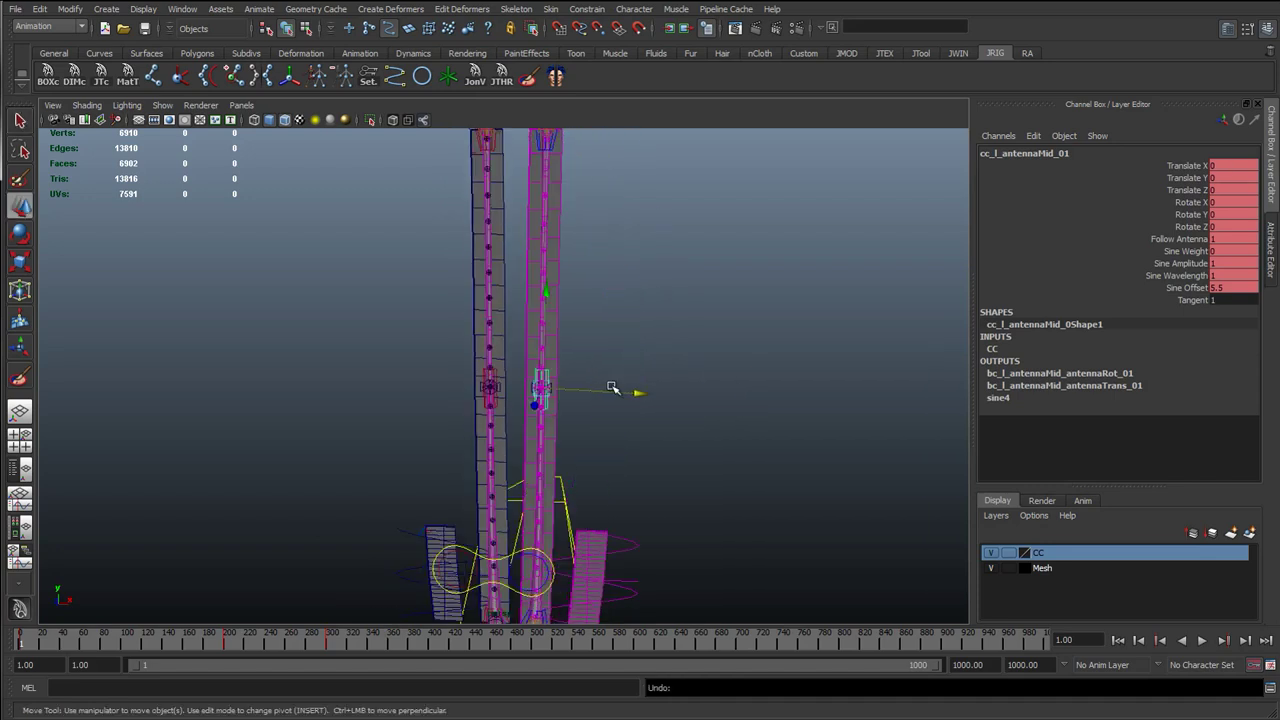
{"action": "left_click", "coordinate": [494, 380], "text": "shift"}
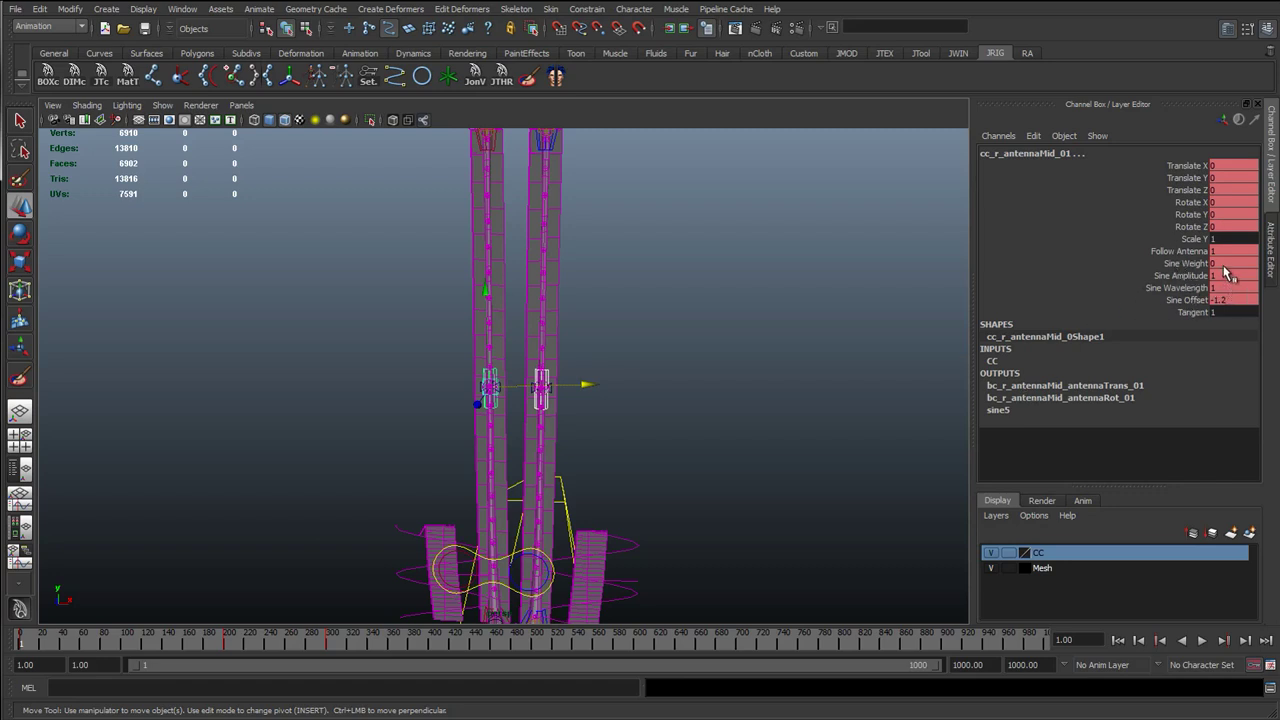
{"action": "double_click", "coordinate": [1224, 264]}
{"action": "type", "text": "1"}
{"action": "key", "text": "Return"}
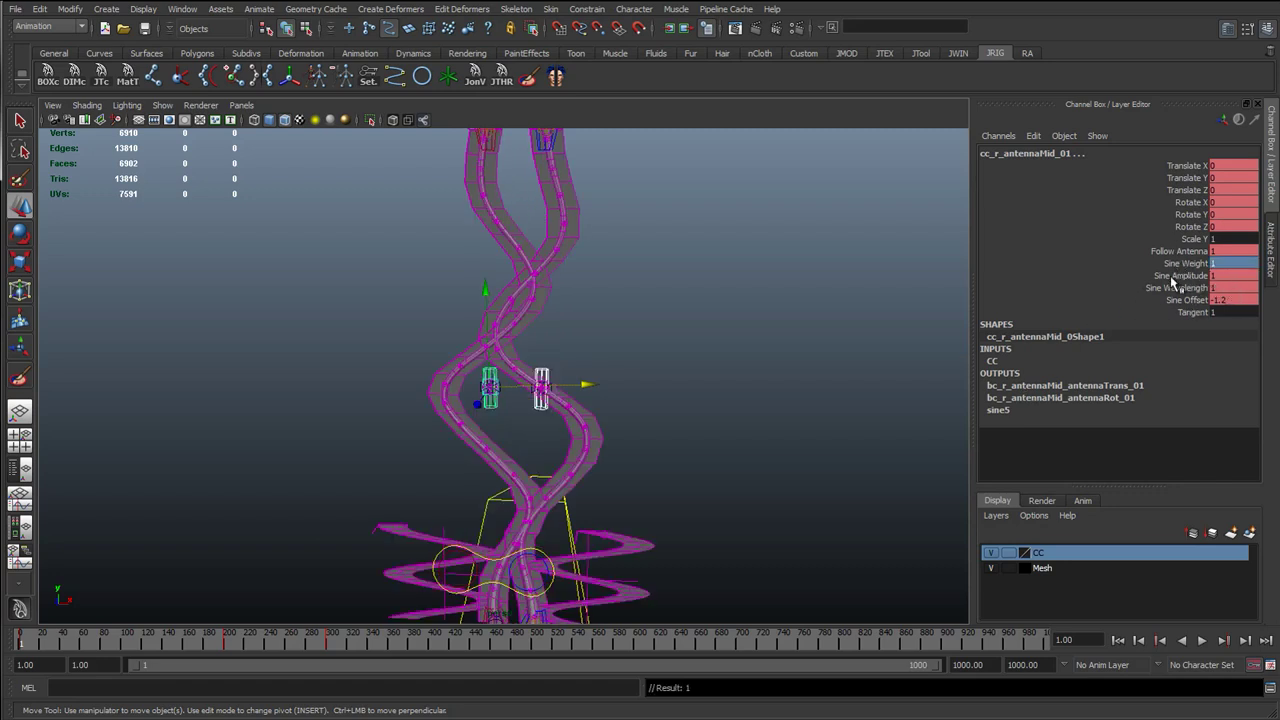
- Scrub the Sine Offset of both mid antenna controls until the right antenna's value is 3.4
{"action": "double_click", "coordinate": [1222, 276]}
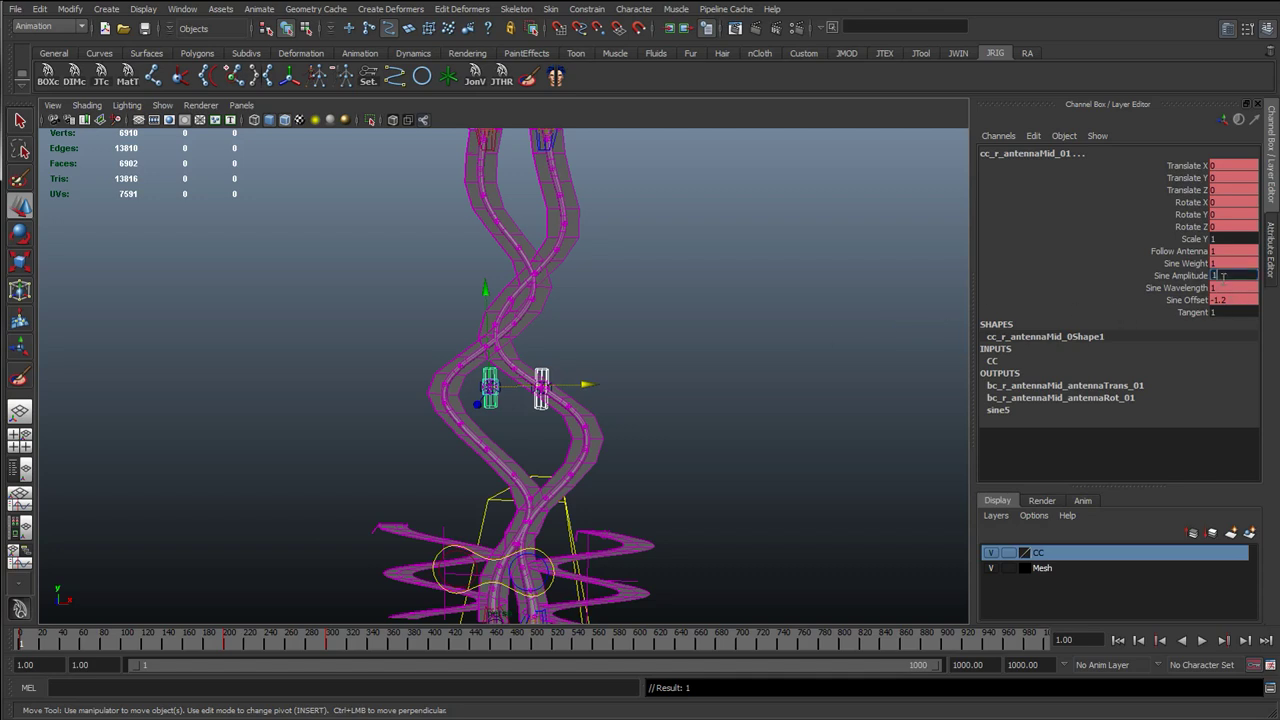
{"action": "double_click", "coordinate": [1224, 288]}
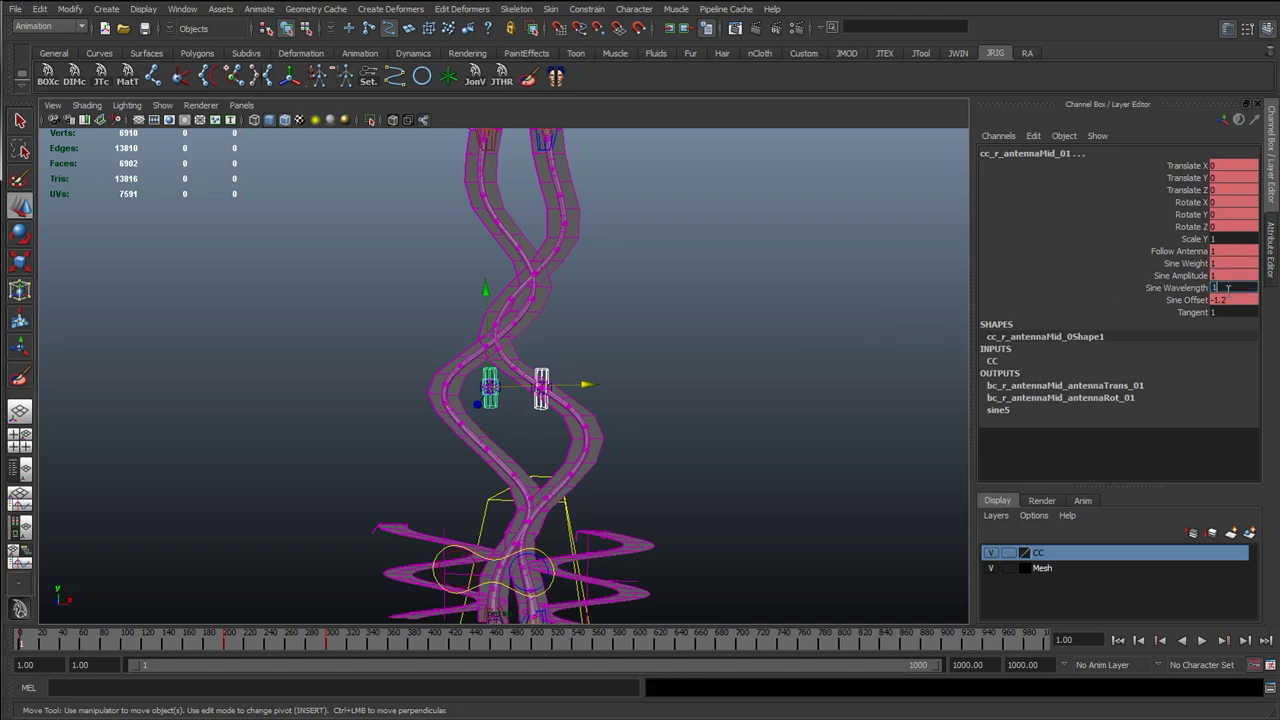
{"action": "left_click", "coordinate": [1187, 300]}
{"action": "middle_click_drag", "start_coordinate": [884, 330], "coordinate": [705, 356]}
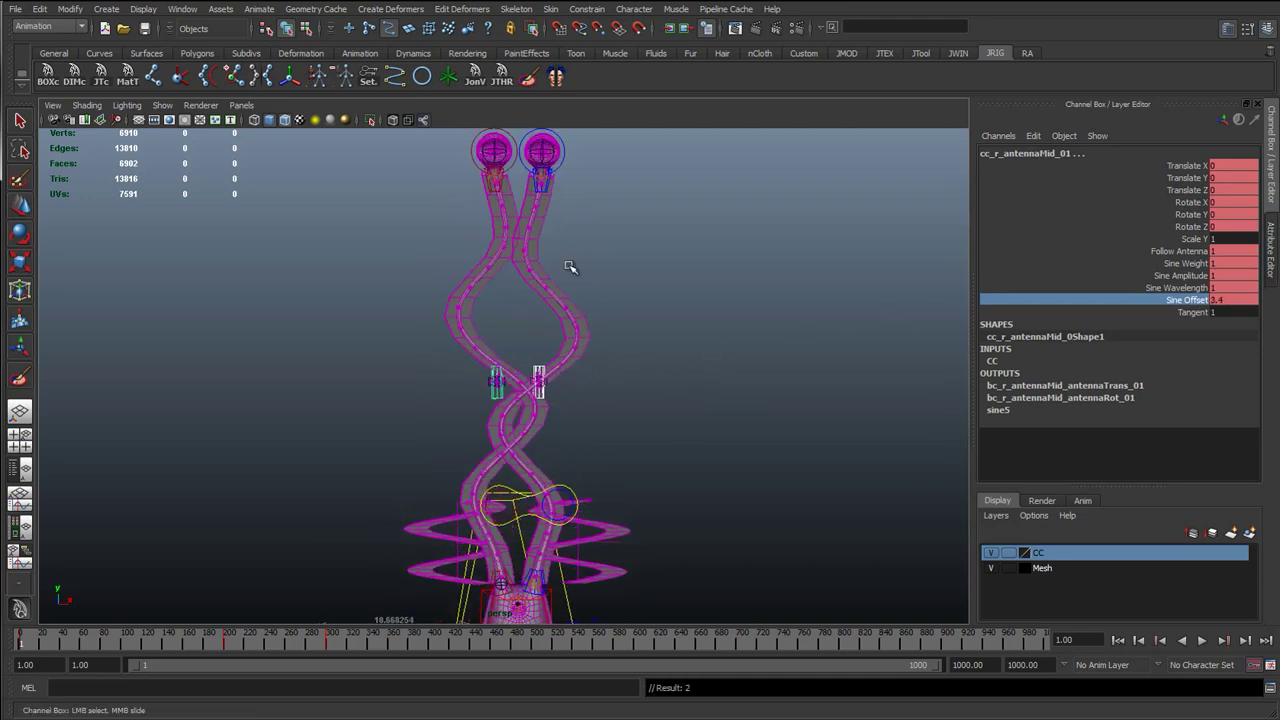
- Spread the wavy antennae by moving the left eye control to Translate X 36.643 and the right one to -37.071
{"action": "left_click", "coordinate": [578, 188]}
{"action": "key", "text": "w"}
{"action": "left_click", "coordinate": [566, 152]}
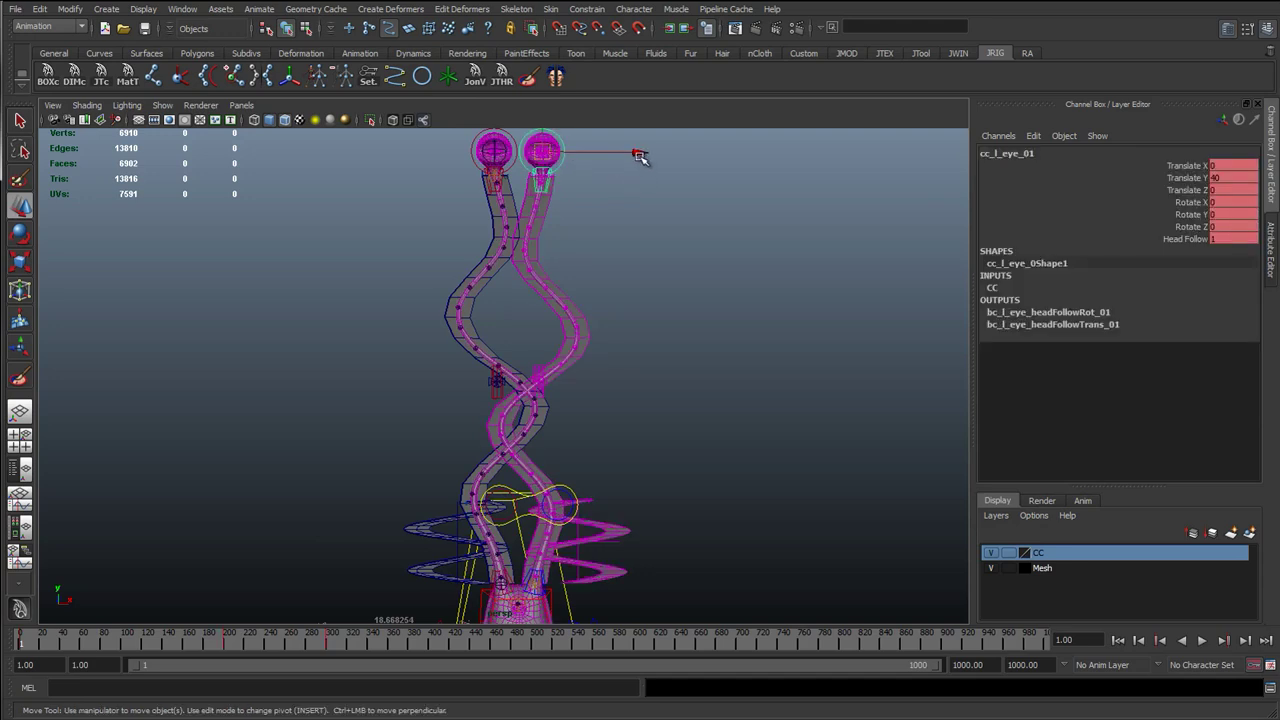
{"action": "left_click_drag", "start_coordinate": [640, 157], "coordinate": [932, 156]}
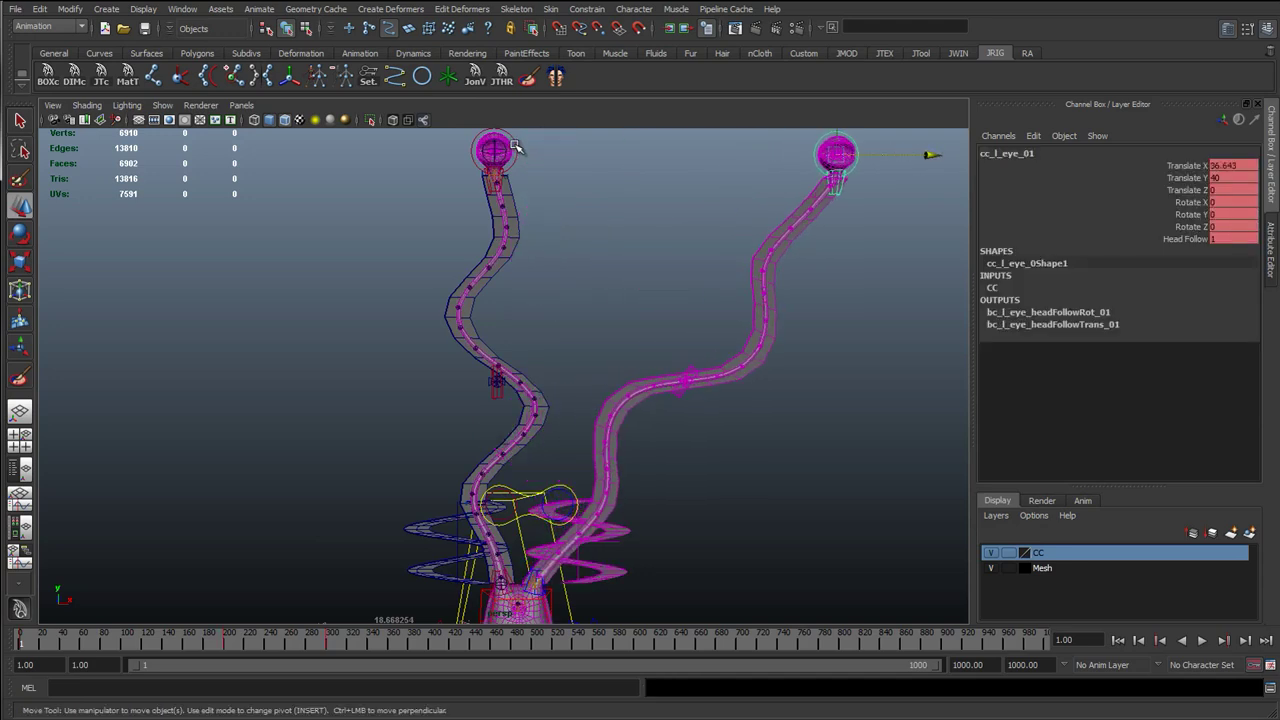
{"action": "left_click", "coordinate": [512, 146]}
{"action": "middle_click_drag", "start_coordinate": [534, 277], "coordinate": [323, 280]}
{"action": "left_click_drag", "start_coordinate": [377, 306], "coordinate": [437, 313], "text": "alt"}
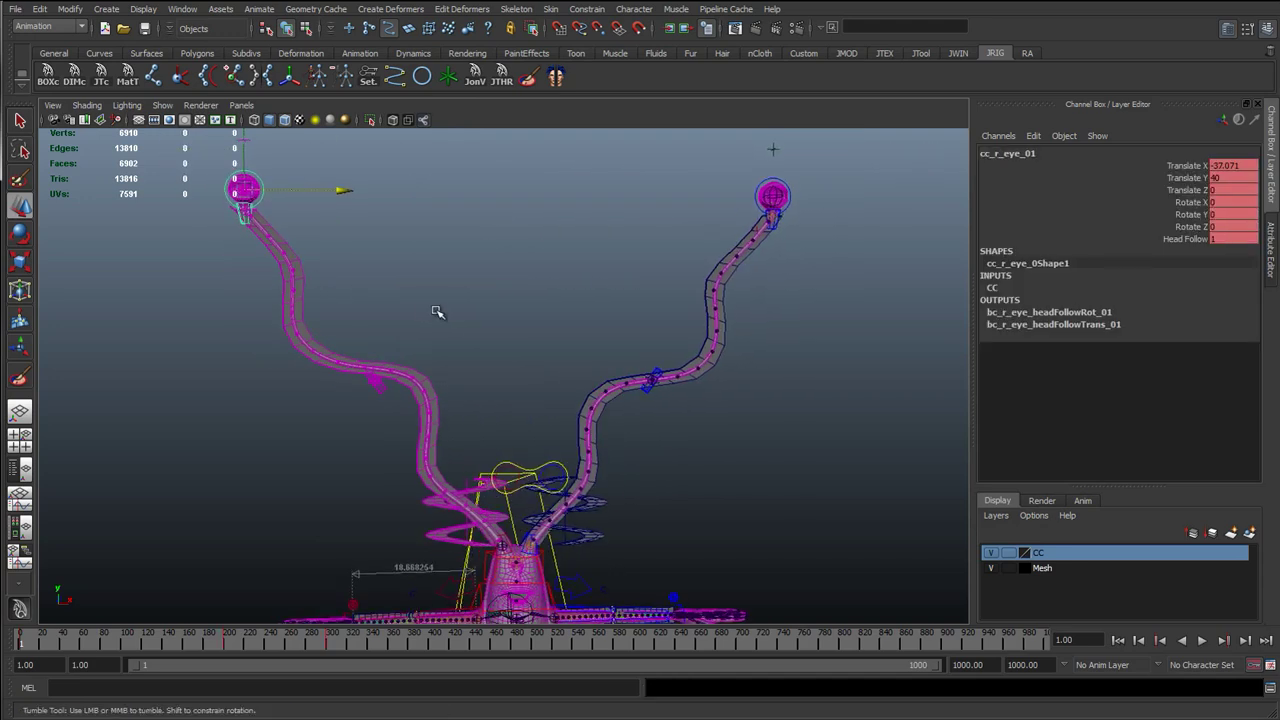
- Select both mid antenna controls and sweep their Sine Offset down to -7 on the left antenna to slide the waves, and clear the selection
{"action": "left_click", "coordinate": [377, 389]}
{"action": "key", "text": "q"}
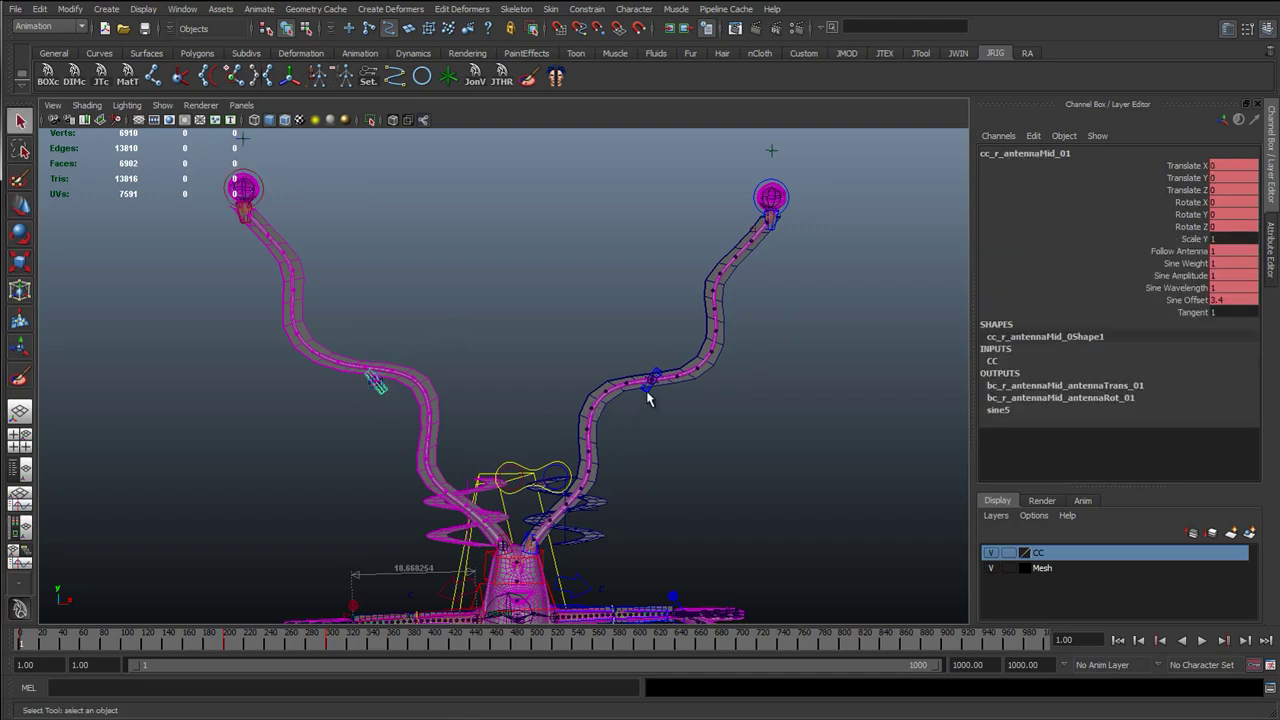
{"action": "left_click", "coordinate": [654, 382], "text": "shift"}
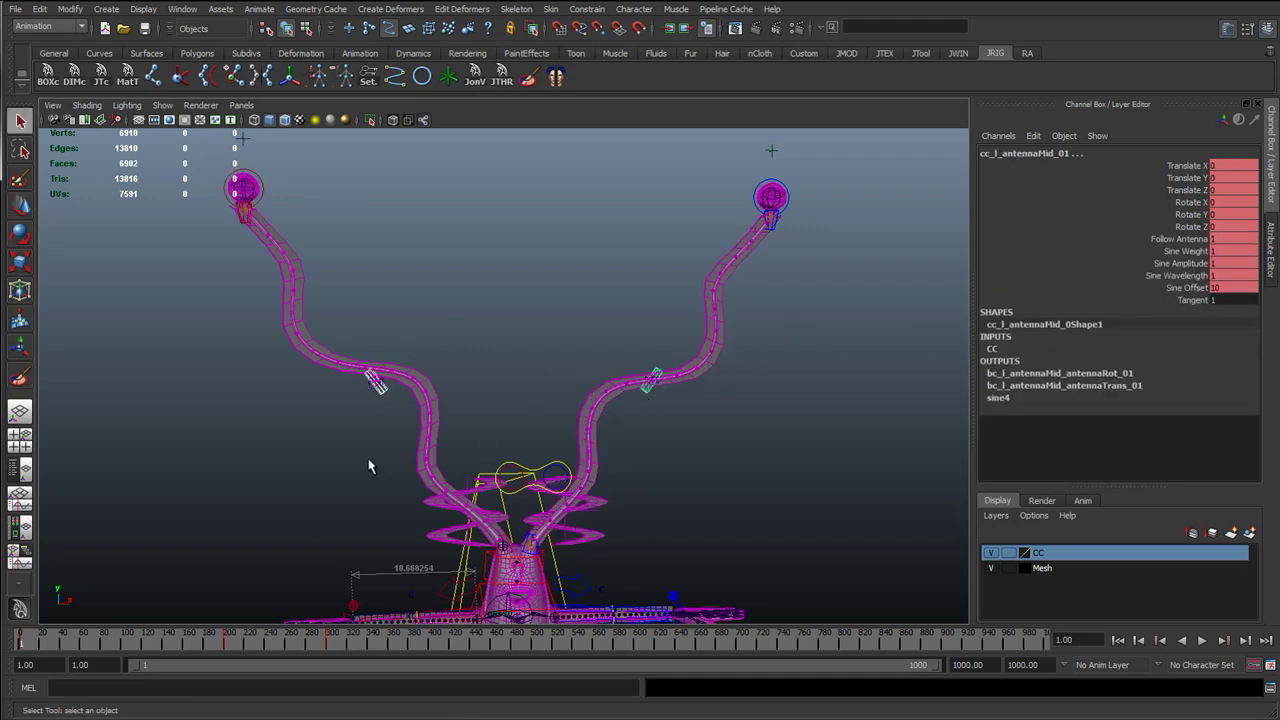
{"action": "right_click_drag", "start_coordinate": [284, 418], "coordinate": [389, 457], "text": "alt"}
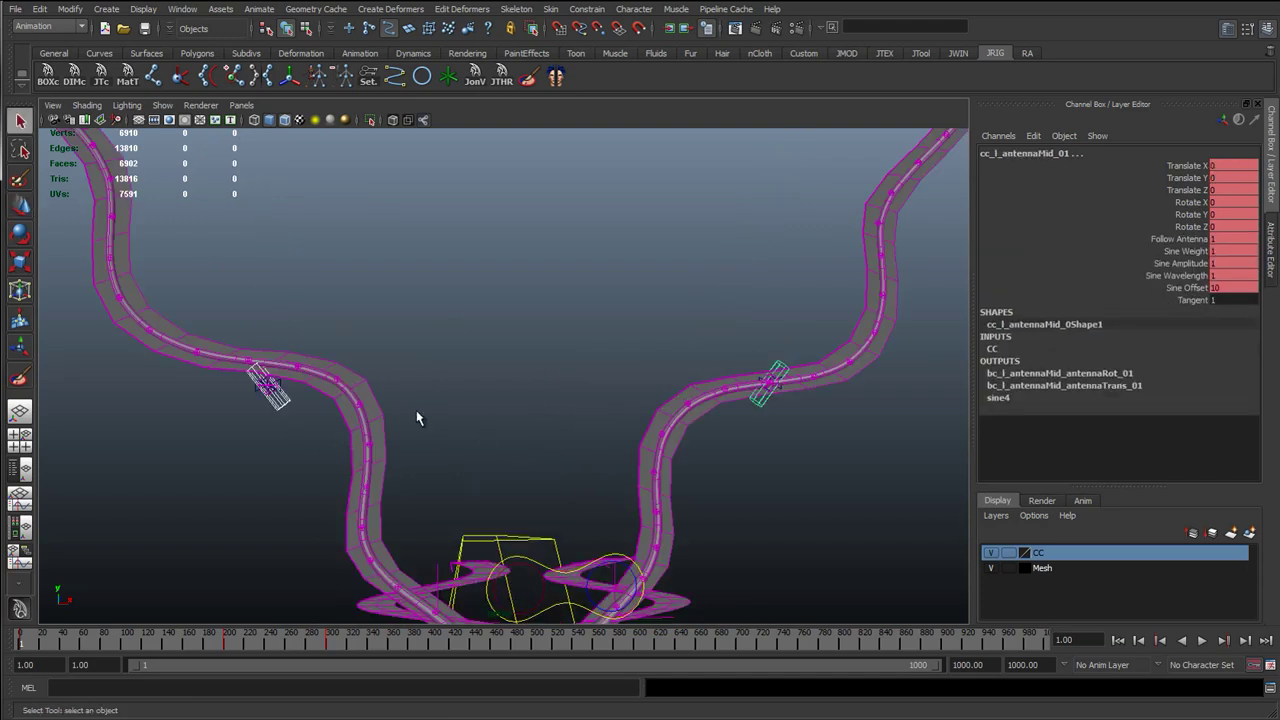
{"action": "scroll", "coordinate": [441, 462], "scroll_direction": "down", "scroll_amount": 3}
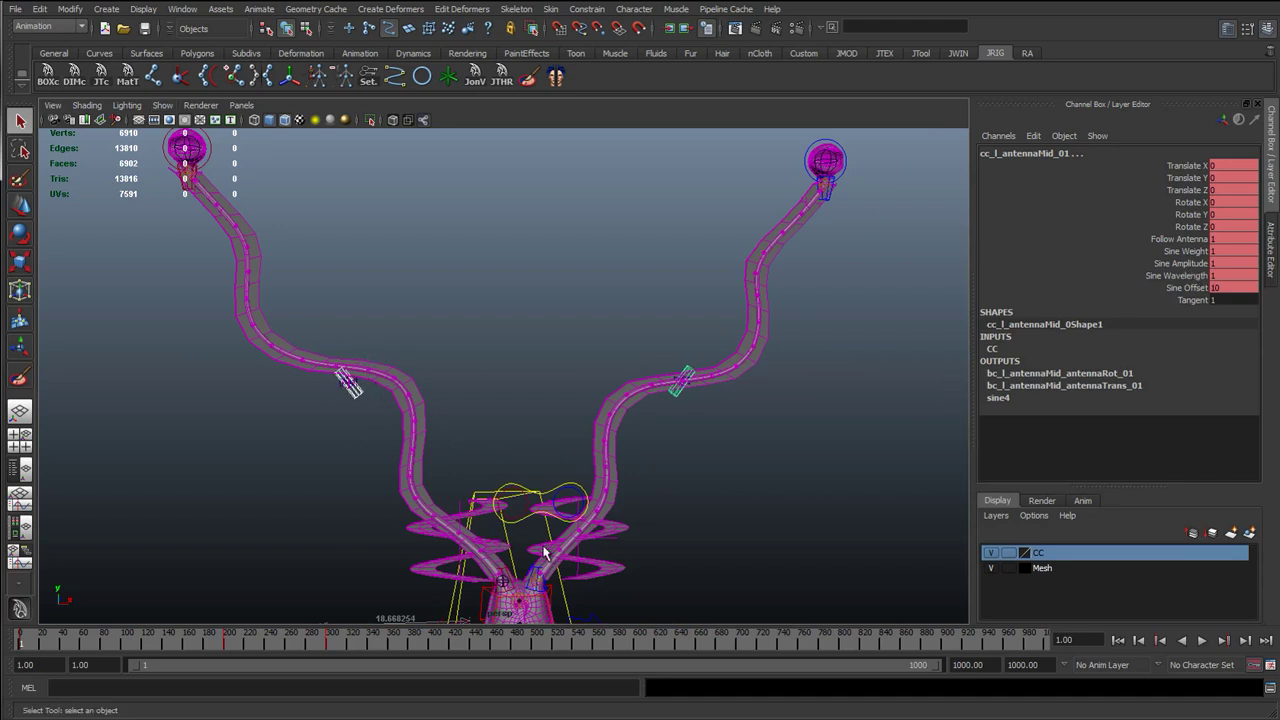
{"action": "left_click", "coordinate": [1178, 287]}
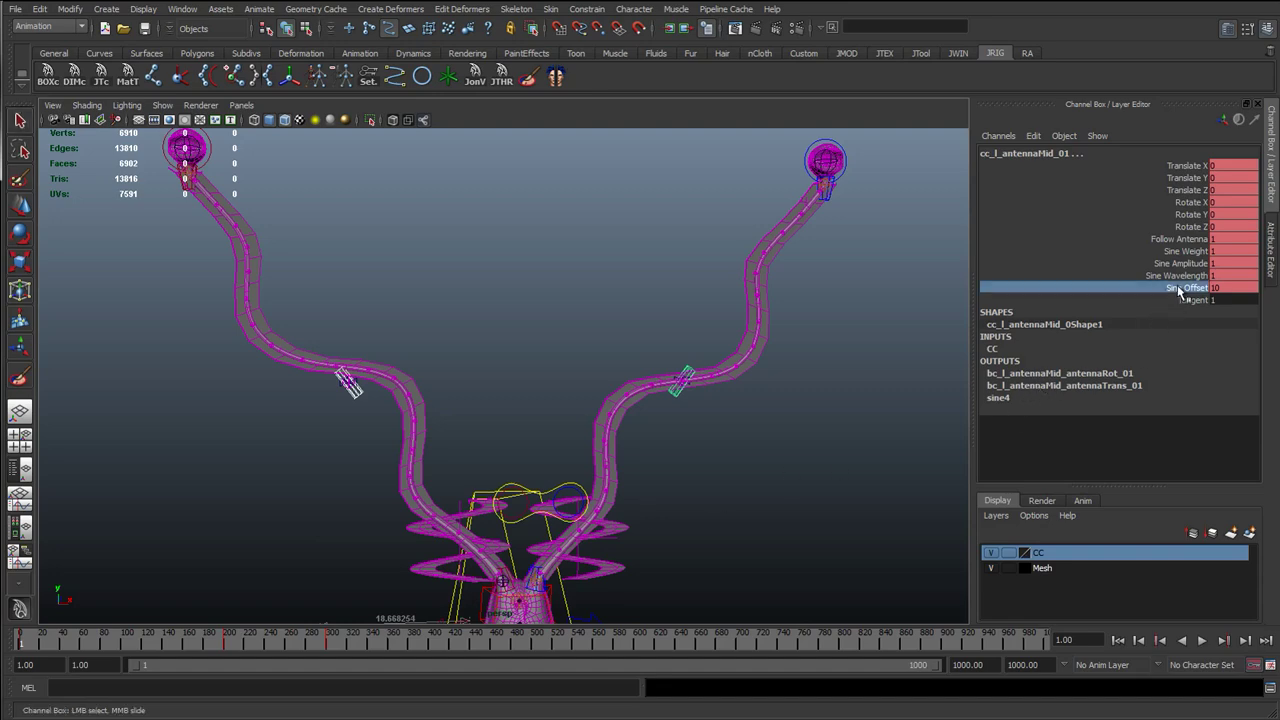
{"action": "middle_click_drag", "start_coordinate": [815, 450], "coordinate": [568, 562]}
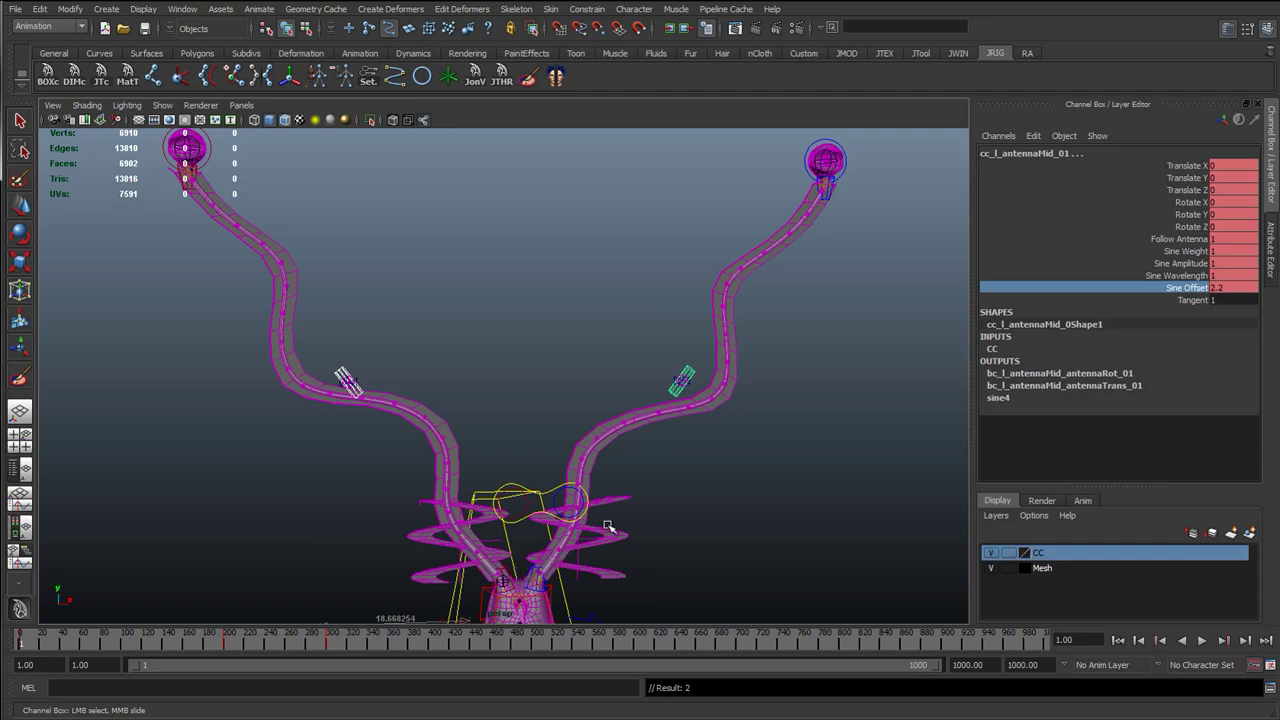
{"action": "middle_click_drag", "start_coordinate": [720, 468], "coordinate": [518, 463]}
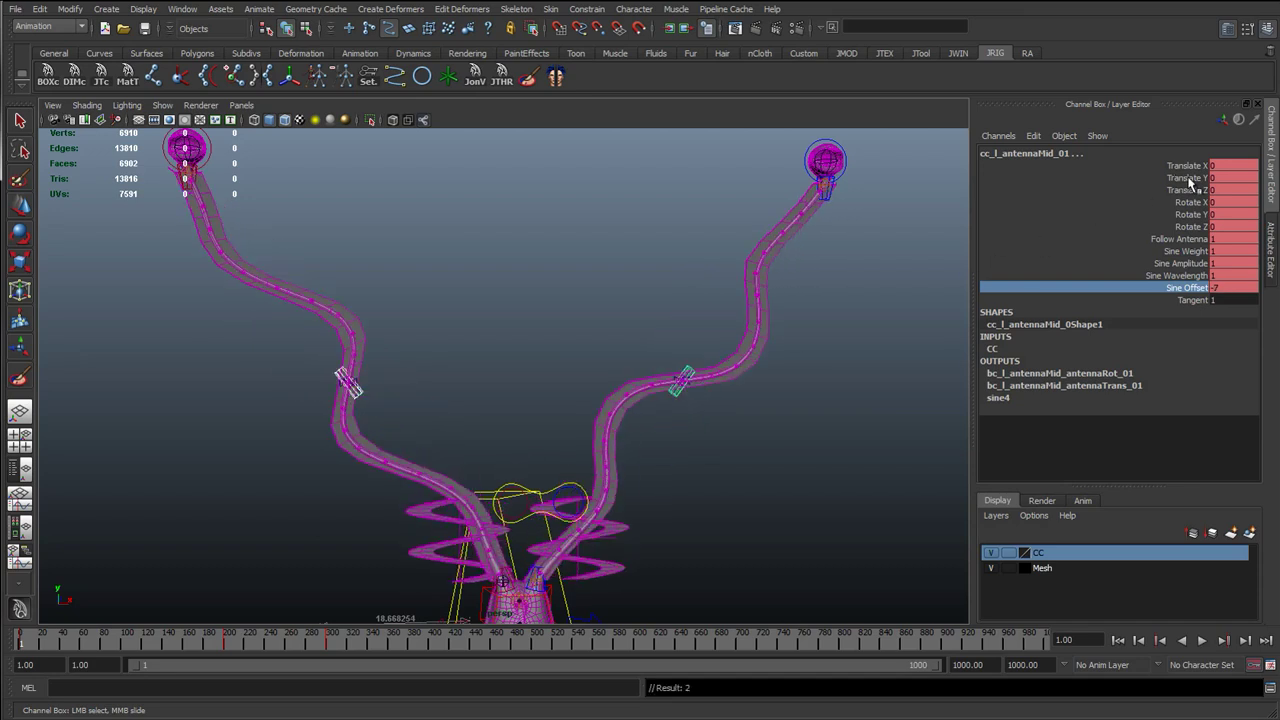
{"action": "left_click_drag", "start_coordinate": [1234, 166], "coordinate": [1221, 190]}
{"action": "left_click", "coordinate": [613, 257]}
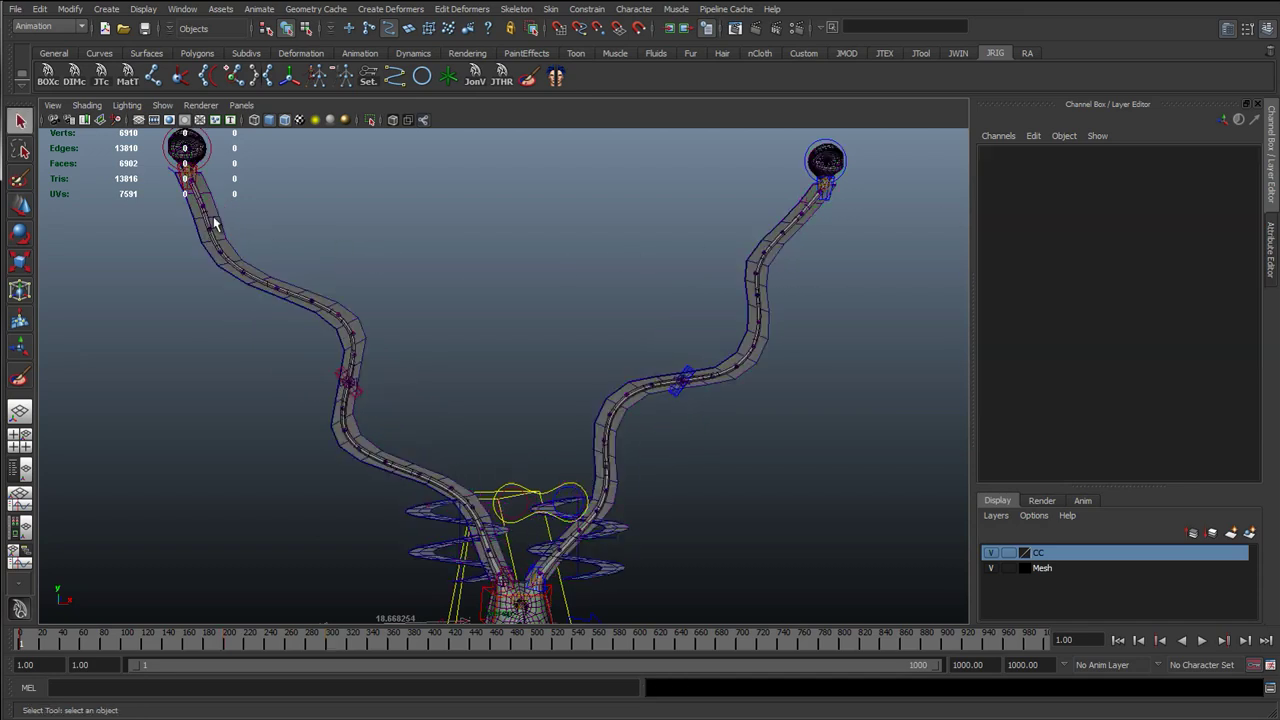
- Select both eye controls, reset their Translate X to 0, and clear the selection
{"action": "left_click", "coordinate": [213, 158]}
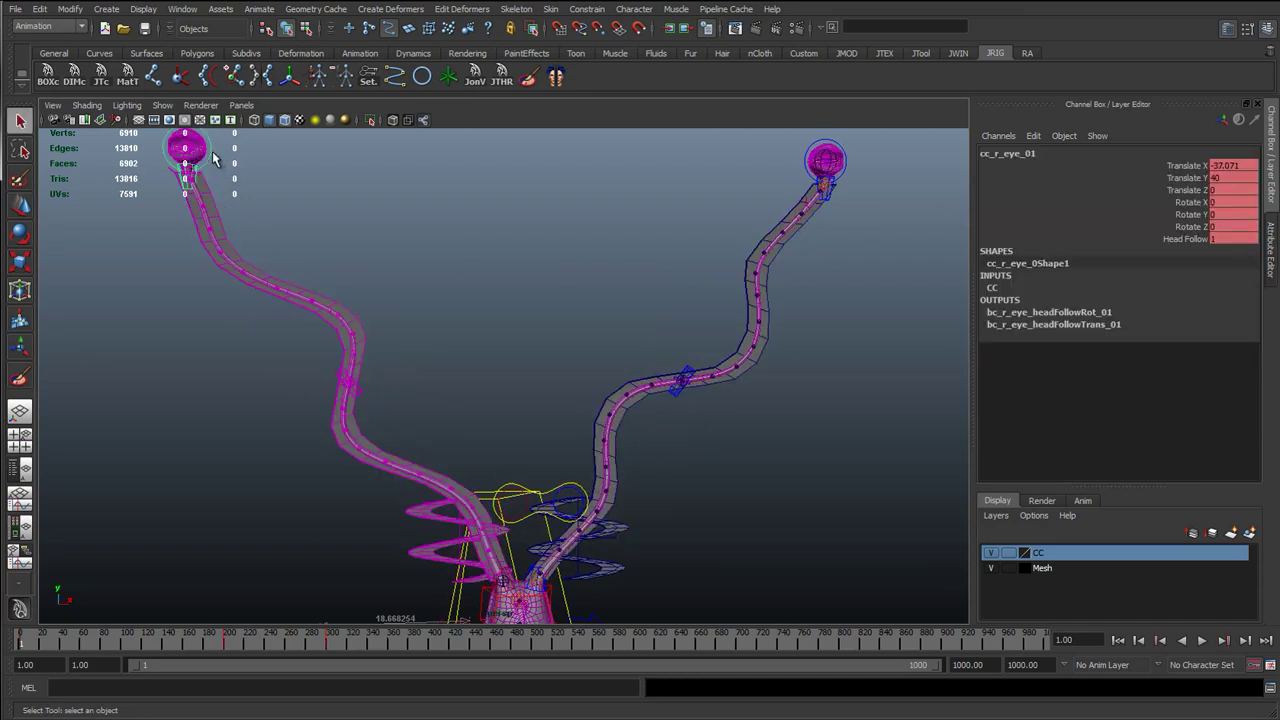
{"action": "left_click", "coordinate": [843, 155], "text": "shift"}
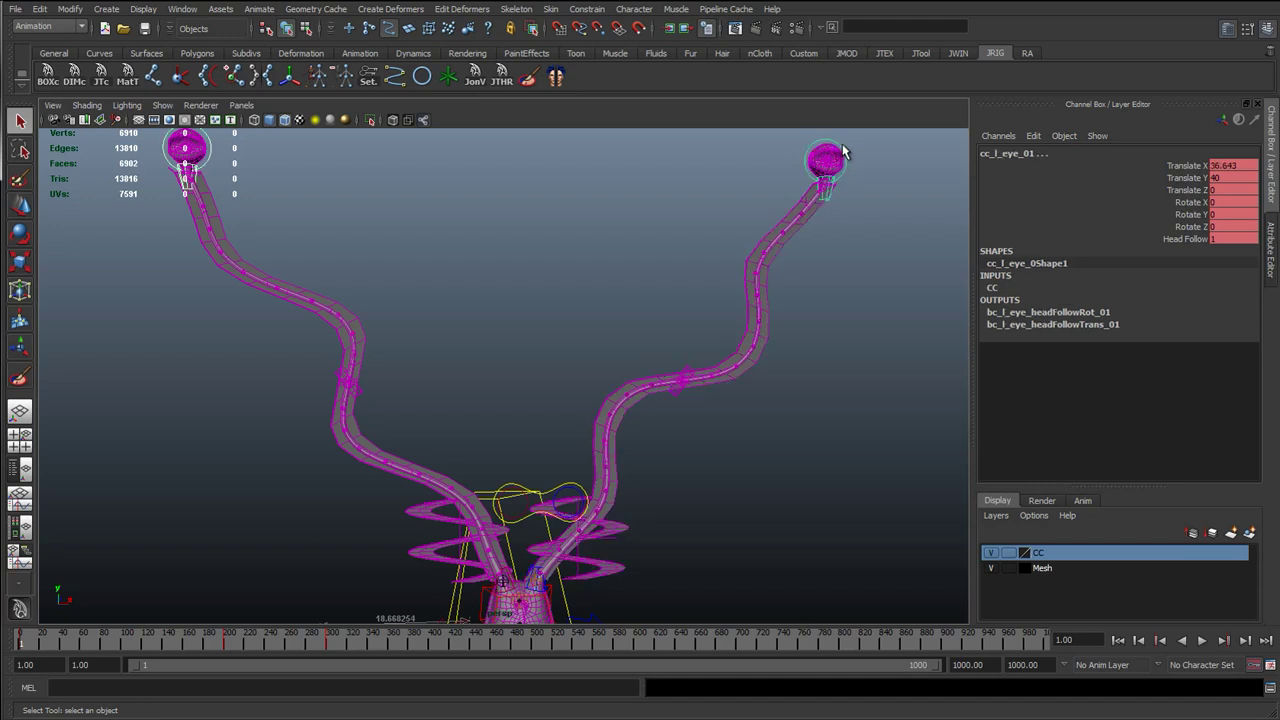
{"action": "double_click", "coordinate": [1232, 166]}
{"action": "type", "text": "0"}
{"action": "key", "text": "Return"}
{"action": "left_click", "coordinate": [685, 344]}
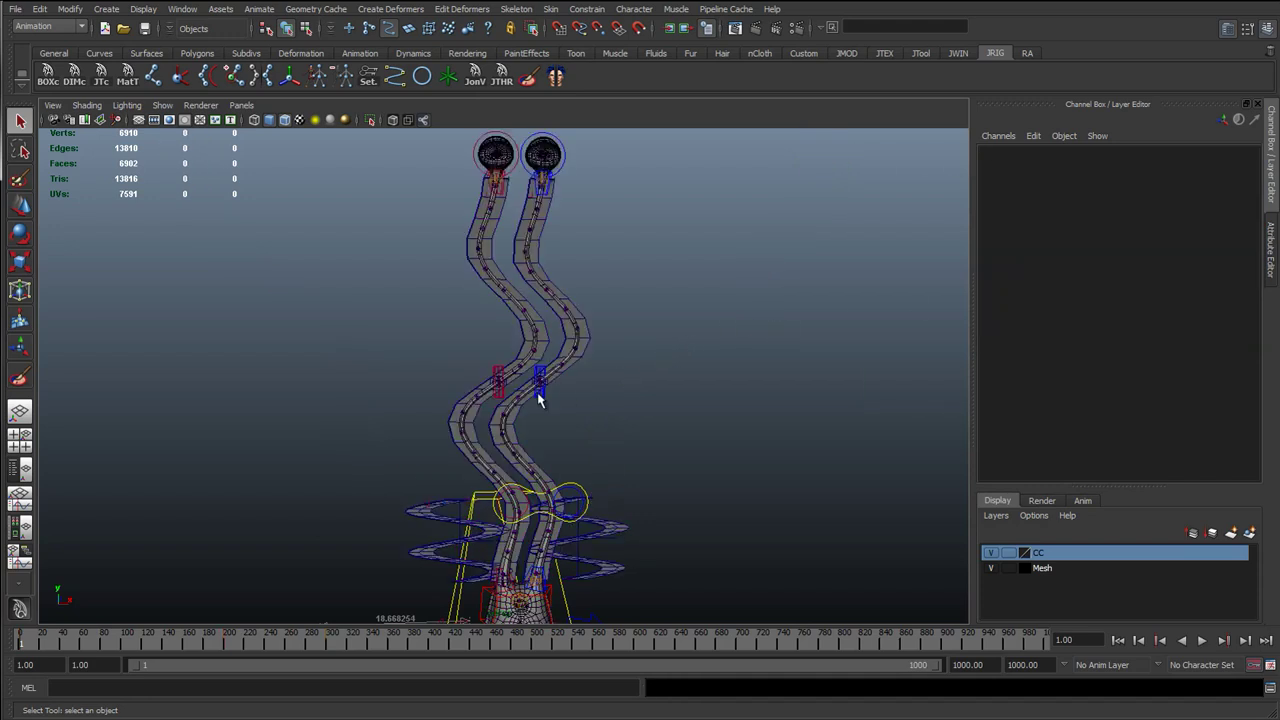
- Select both mid antenna controls and scrub their Sine Offset until the left antenna's value is -5.1
{"action": "left_click", "coordinate": [499, 388]}
{"action": "left_click", "coordinate": [539, 385], "text": "shift"}
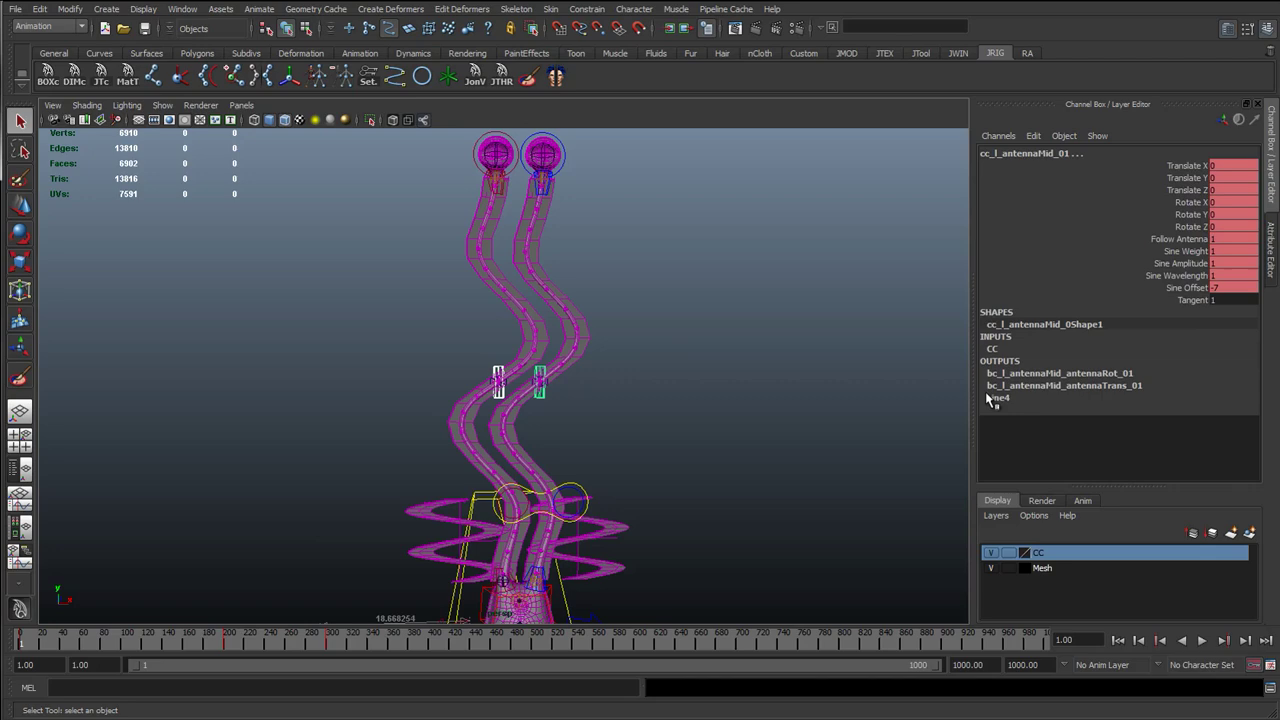
{"action": "left_click", "coordinate": [1187, 290]}
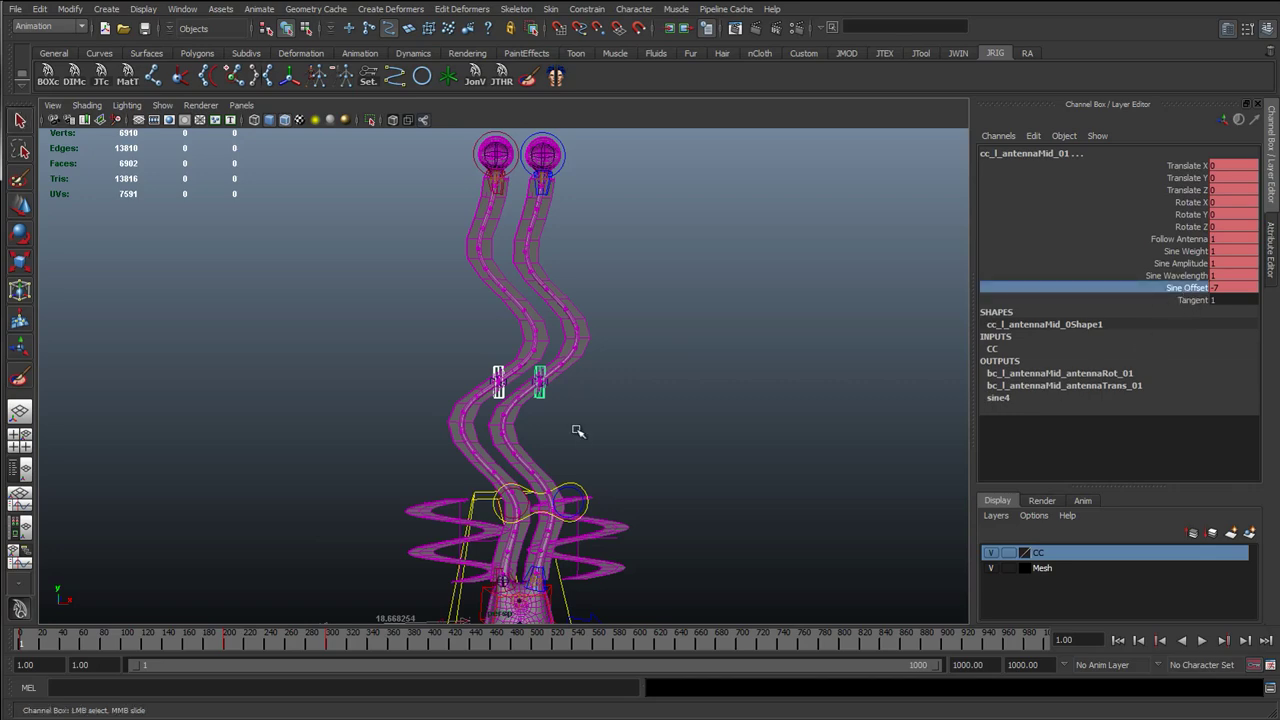
{"action": "middle_click_drag", "start_coordinate": [578, 433], "coordinate": [729, 437]}
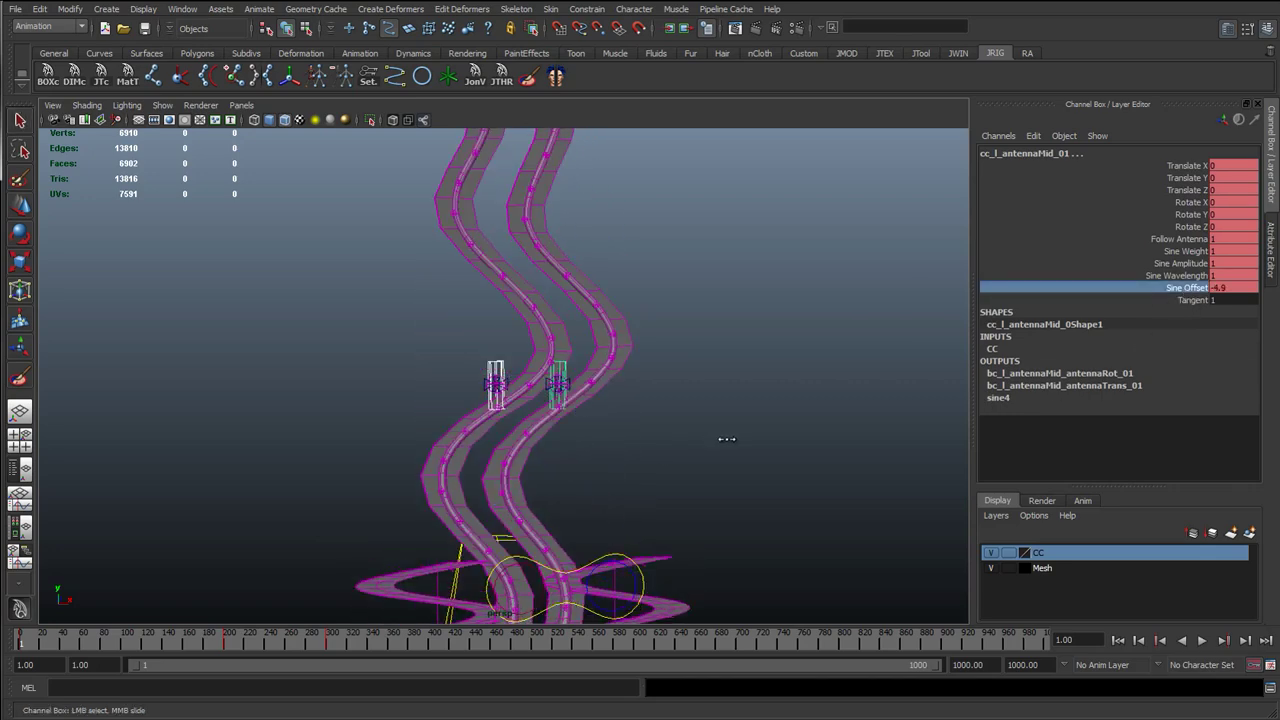
{"action": "left_click_drag", "start_coordinate": [613, 451], "coordinate": [648, 434], "text": "alt"}
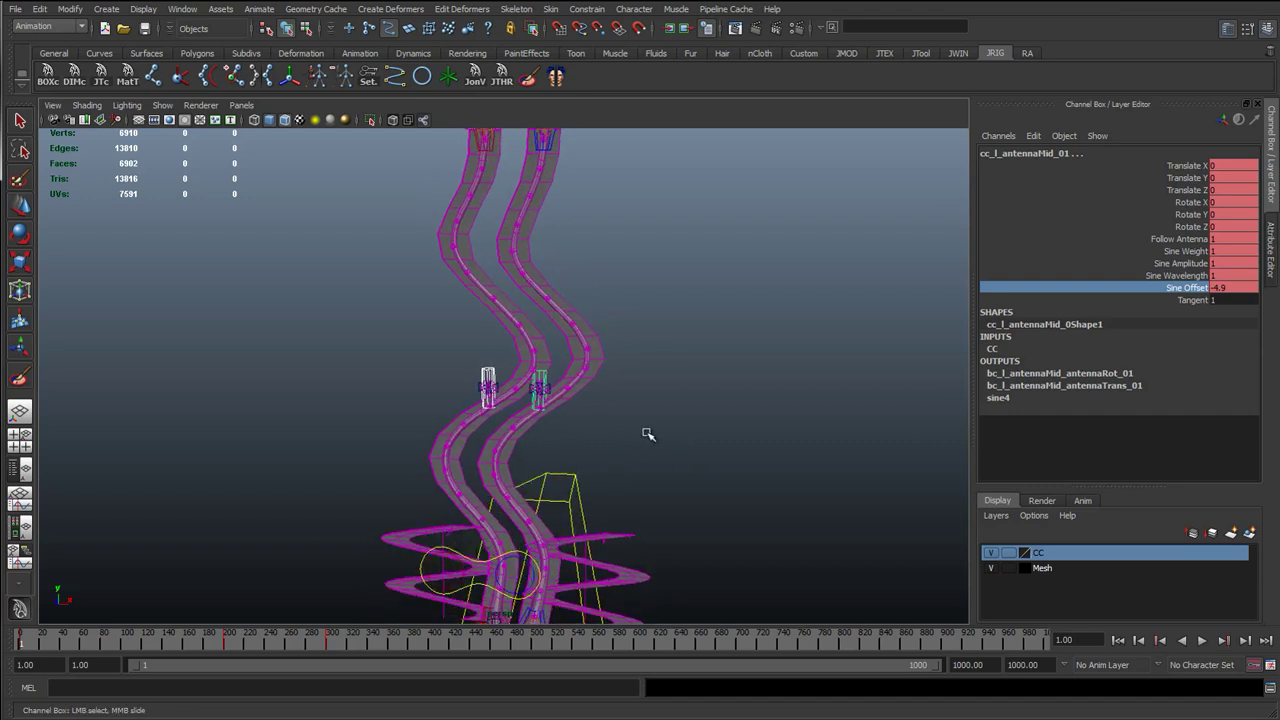
{"action": "mouse_move", "coordinate": [655, 434]}
{"action": "middle_mouse_down"}
{"action": "mouse_move", "coordinate": [666, 431]}
{"action": "mouse_move", "coordinate": [640, 433]}
{"action": "middle_mouse_up"}
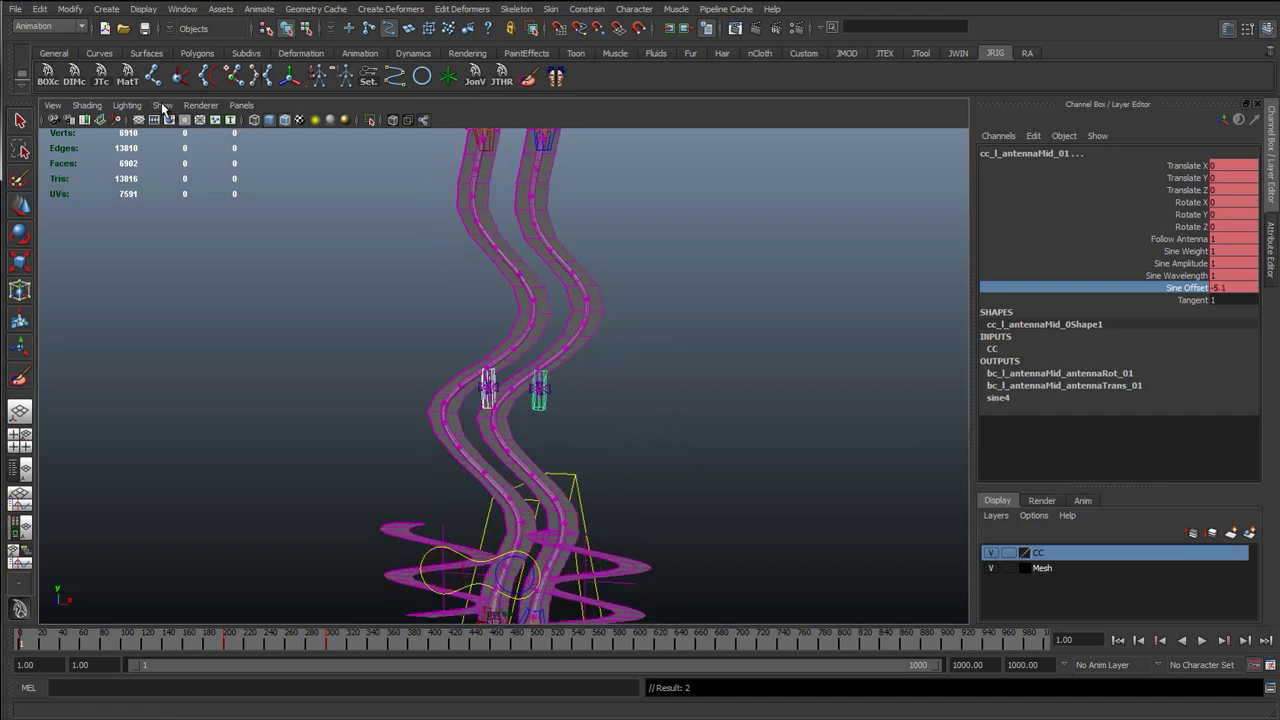
- Hide the antenna ribbon surfaces in the viewport and scrub both mid controls' Sine Offset up to -0.3
{"action": "left_click", "coordinate": [162, 105]}
{"action": "left_click", "coordinate": [197, 188]}
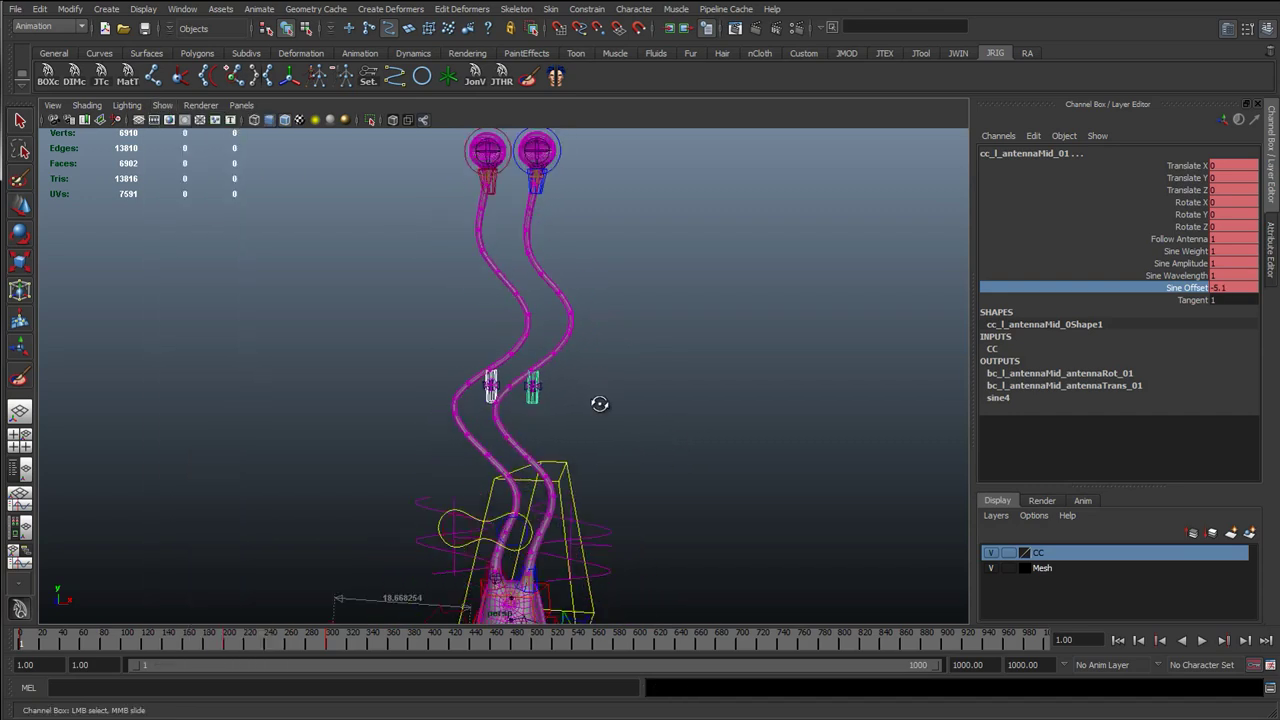
{"action": "middle_click_drag", "start_coordinate": [646, 399], "coordinate": [680, 397]}
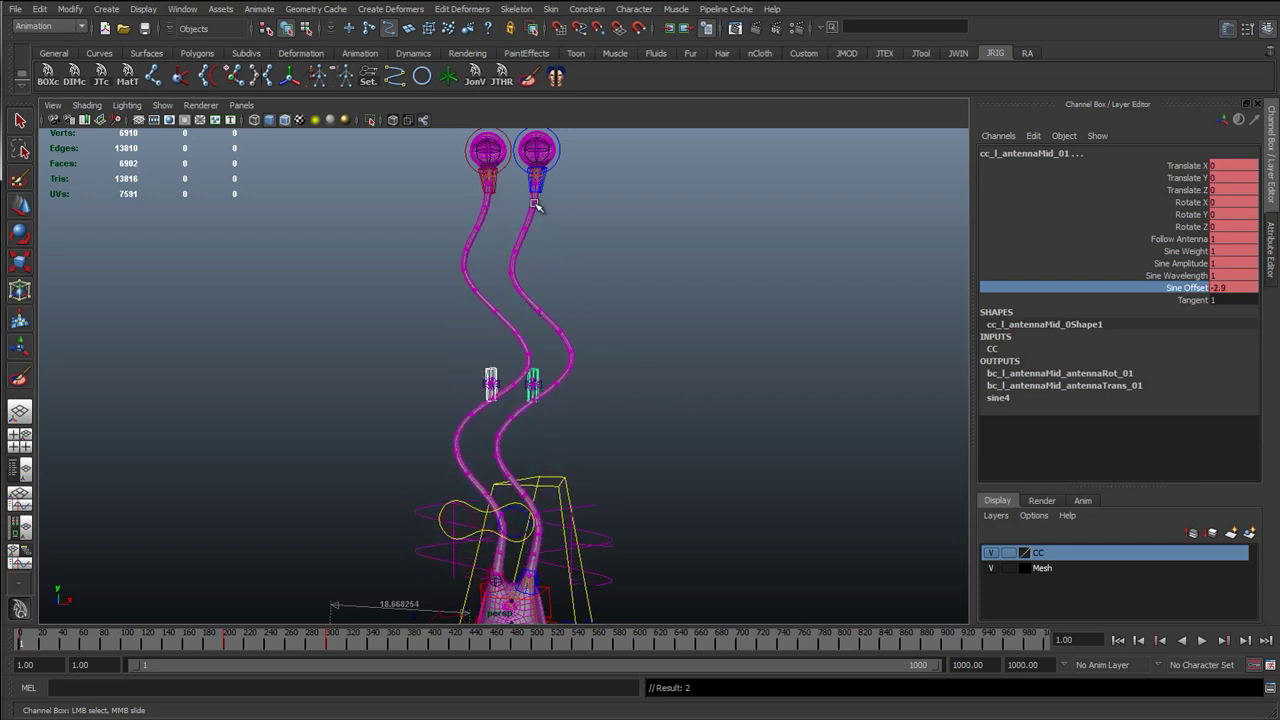
{"action": "middle_click_drag", "start_coordinate": [637, 451], "coordinate": [691, 446]}
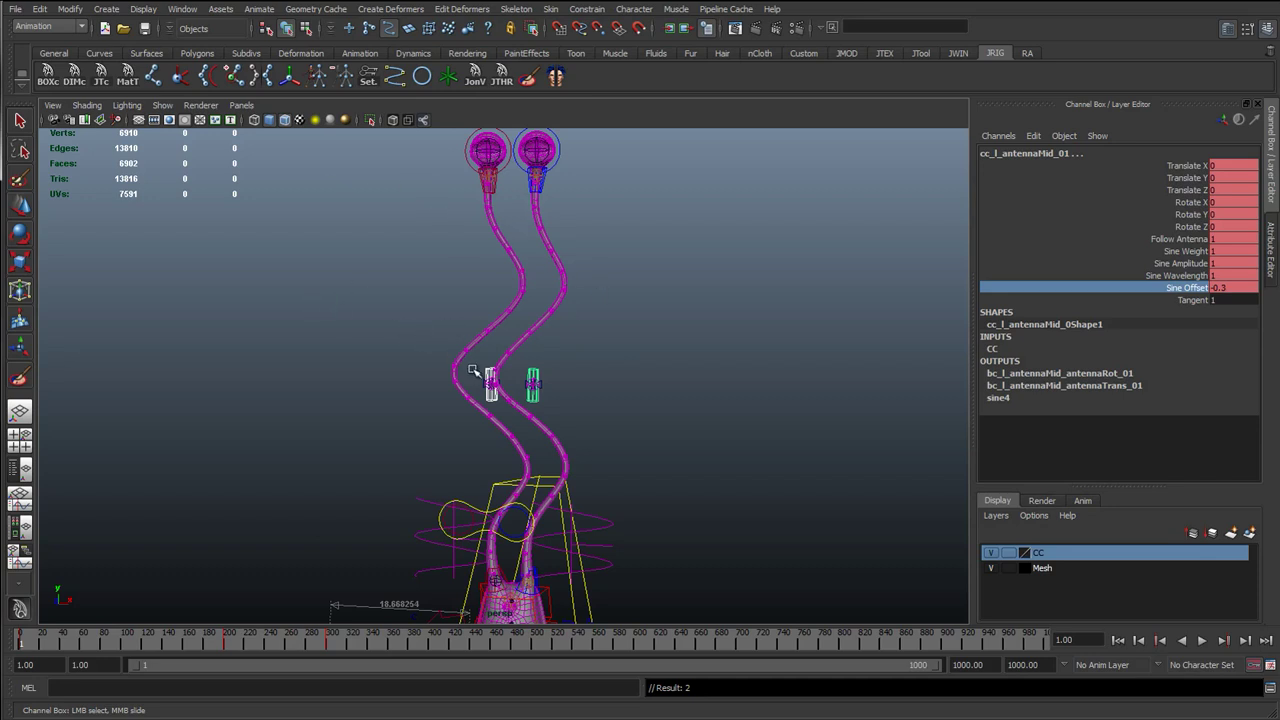
- Scrub the Sine Offset of both mid antenna controls to 1.6, sliding the waves along the antennae
{"action": "middle_click_drag", "start_coordinate": [520, 426], "coordinate": [500, 268]}
{"action": "right_click_drag", "start_coordinate": [427, 429], "coordinate": [665, 462], "text": "alt"}
{"action": "left_click_drag", "start_coordinate": [505, 456], "coordinate": [543, 456], "text": "alt"}
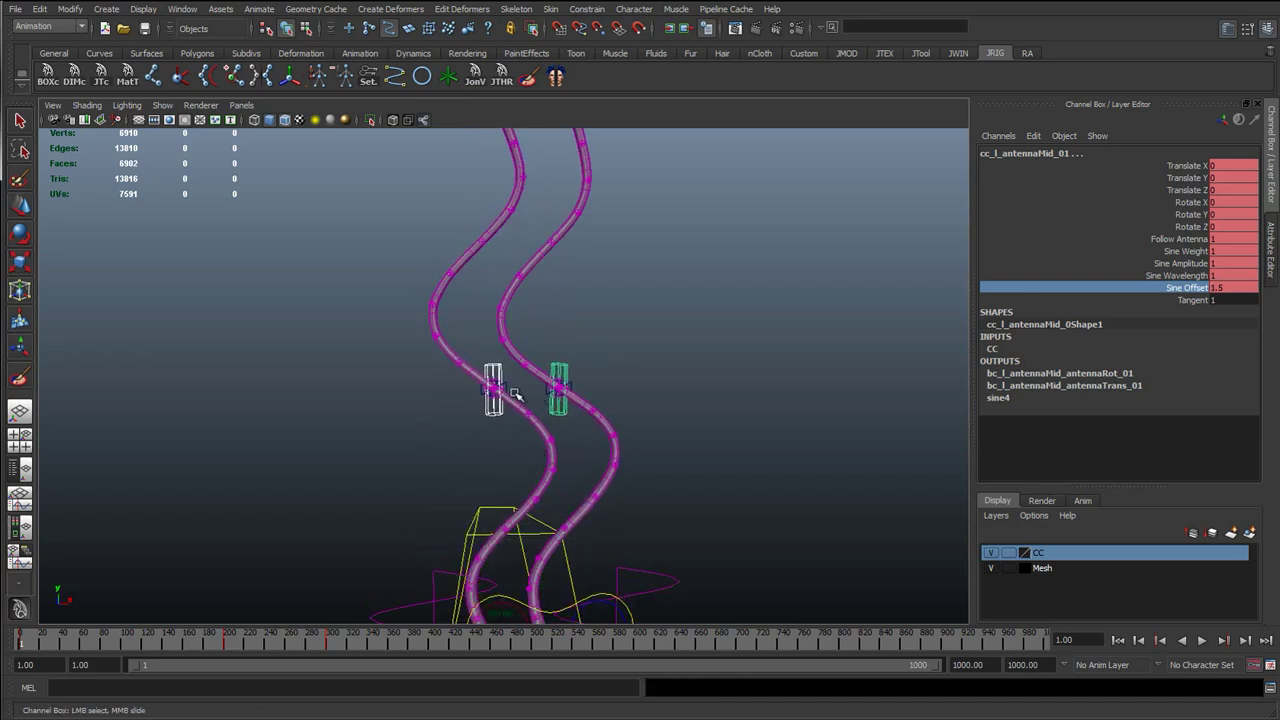
{"action": "left_click_drag", "start_coordinate": [526, 405], "coordinate": [487, 386], "text": "alt"}
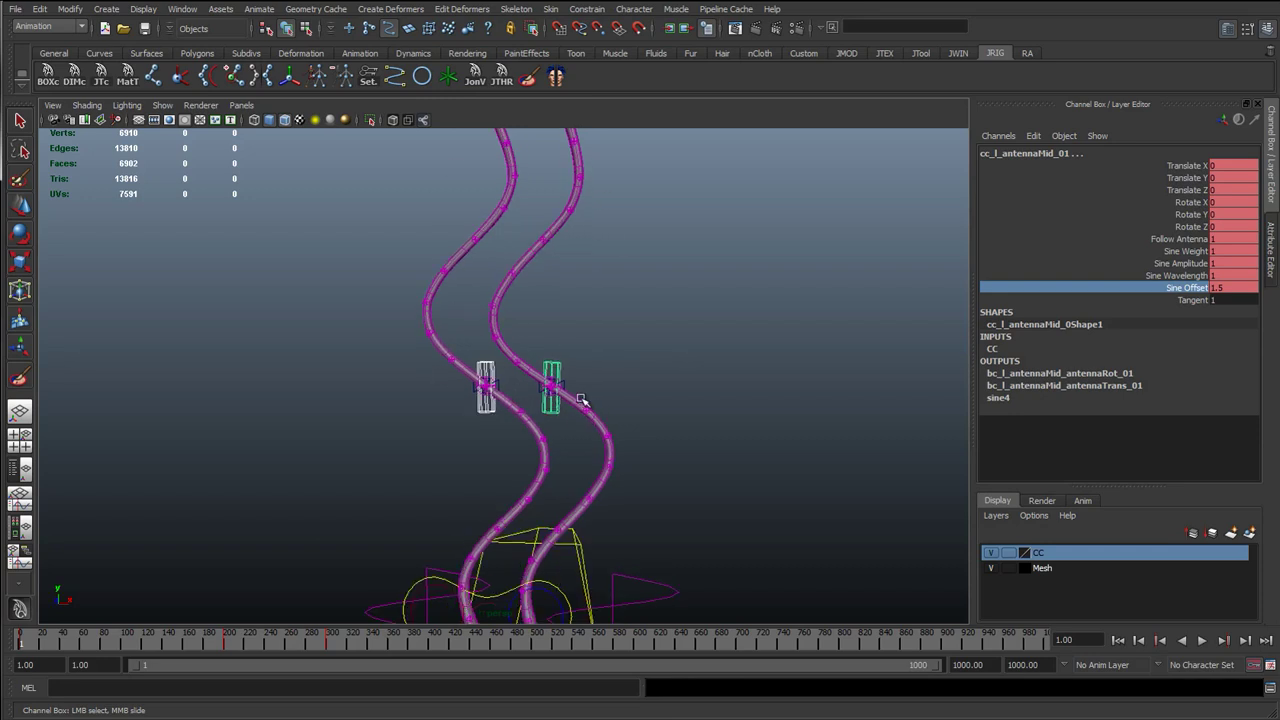
{"action": "middle_click_drag", "start_coordinate": [582, 400], "coordinate": [548, 385]}
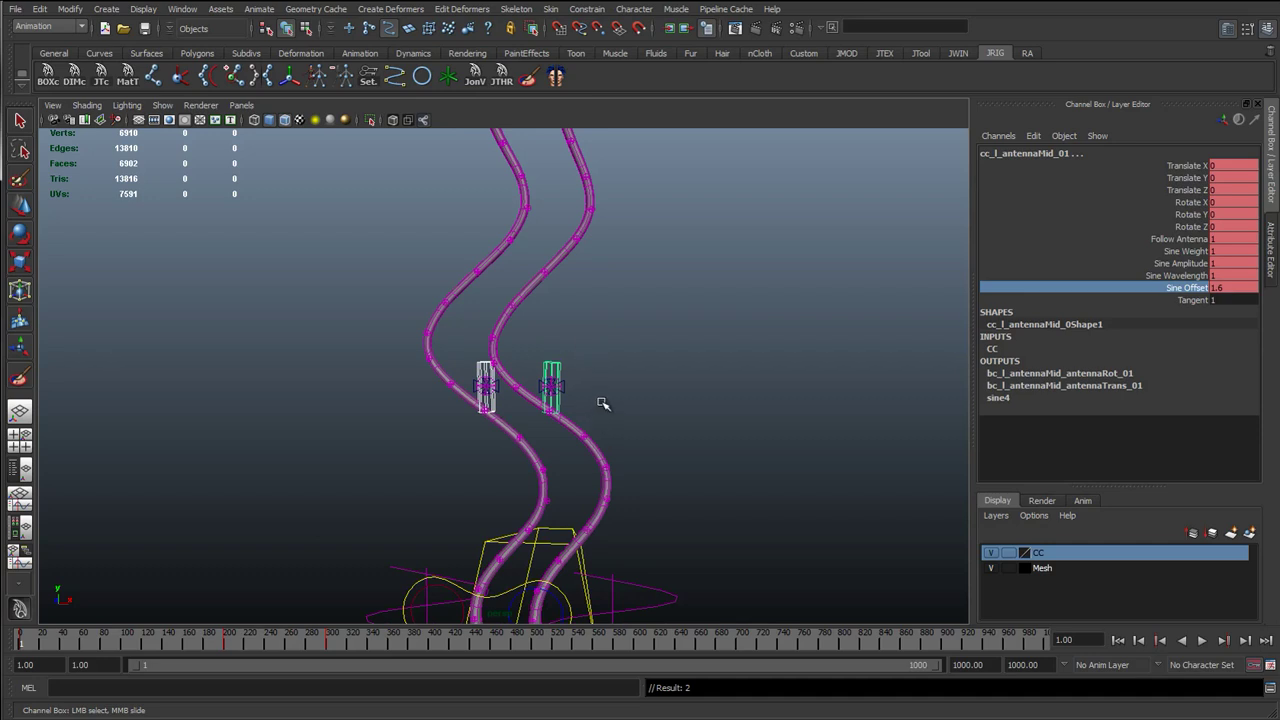
- Scrub the Sine Offset of both mid antenna controls to 4.3 and clear the selection
{"action": "left_click_drag", "start_coordinate": [602, 403], "coordinate": [636, 385], "text": "alt"}
{"action": "middle_click_drag", "start_coordinate": [641, 378], "coordinate": [655, 381]}
{"action": "right_click_drag", "start_coordinate": [648, 413], "coordinate": [608, 418], "text": "alt"}
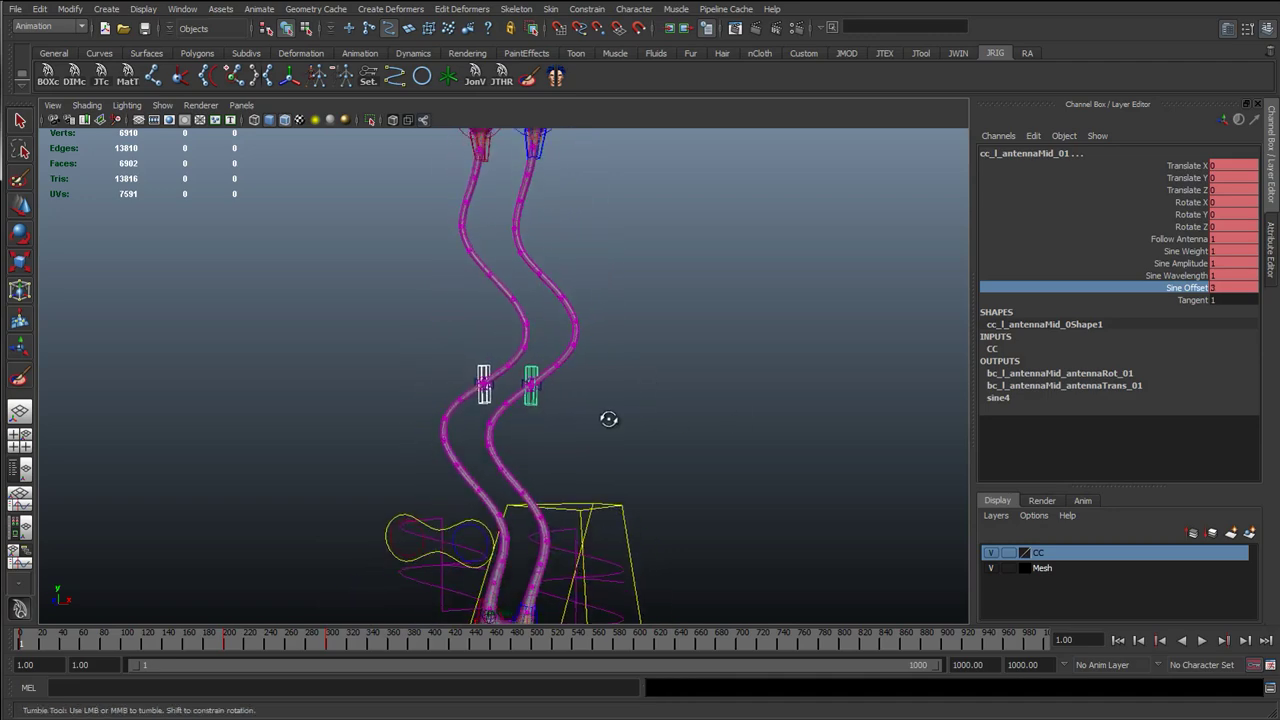
{"action": "left_click_drag", "start_coordinate": [608, 418], "coordinate": [627, 429], "text": "alt"}
{"action": "middle_click_drag", "start_coordinate": [644, 418], "coordinate": [610, 409]}
{"action": "scroll", "coordinate": [604, 408], "scroll_direction": "up", "scroll_amount": 5}
{"action": "scroll", "coordinate": [604, 408], "scroll_direction": "up", "scroll_amount": 2}
{"action": "left_click", "coordinate": [622, 388]}
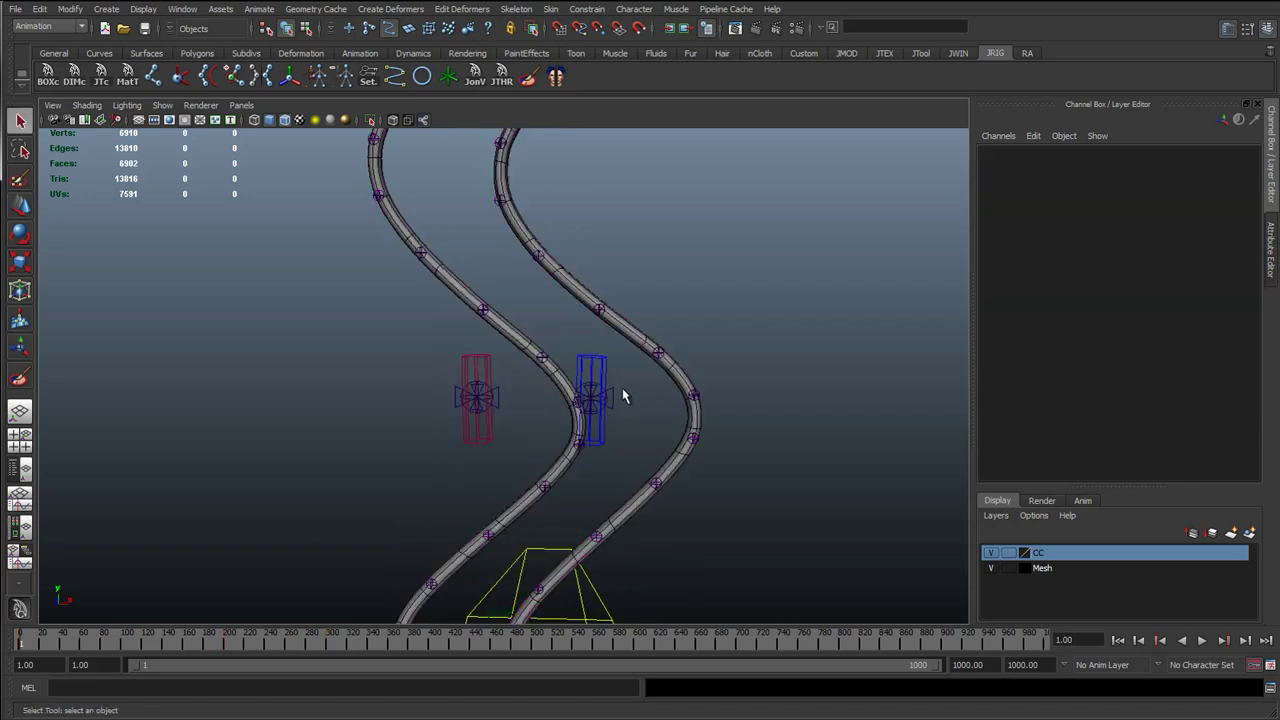
{"action": "left_click", "coordinate": [600, 362]}
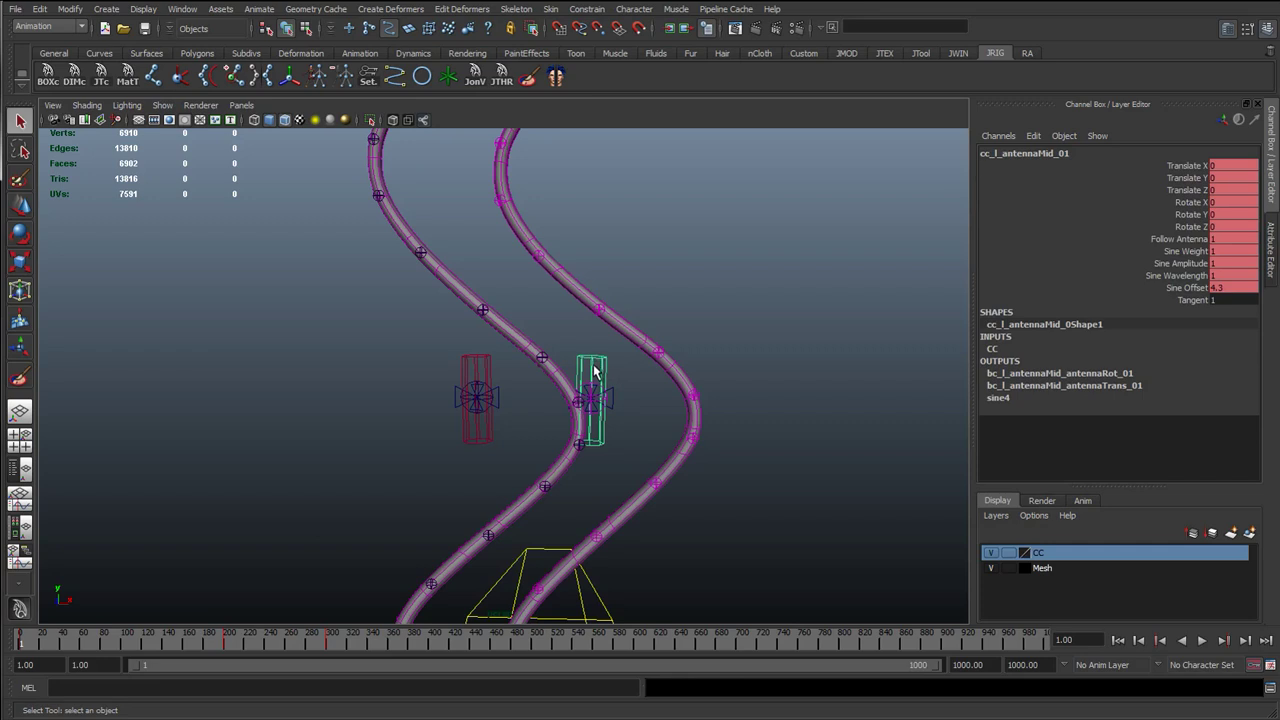
{"action": "key", "text": "e"}
{"action": "left_click", "coordinate": [345, 362]}
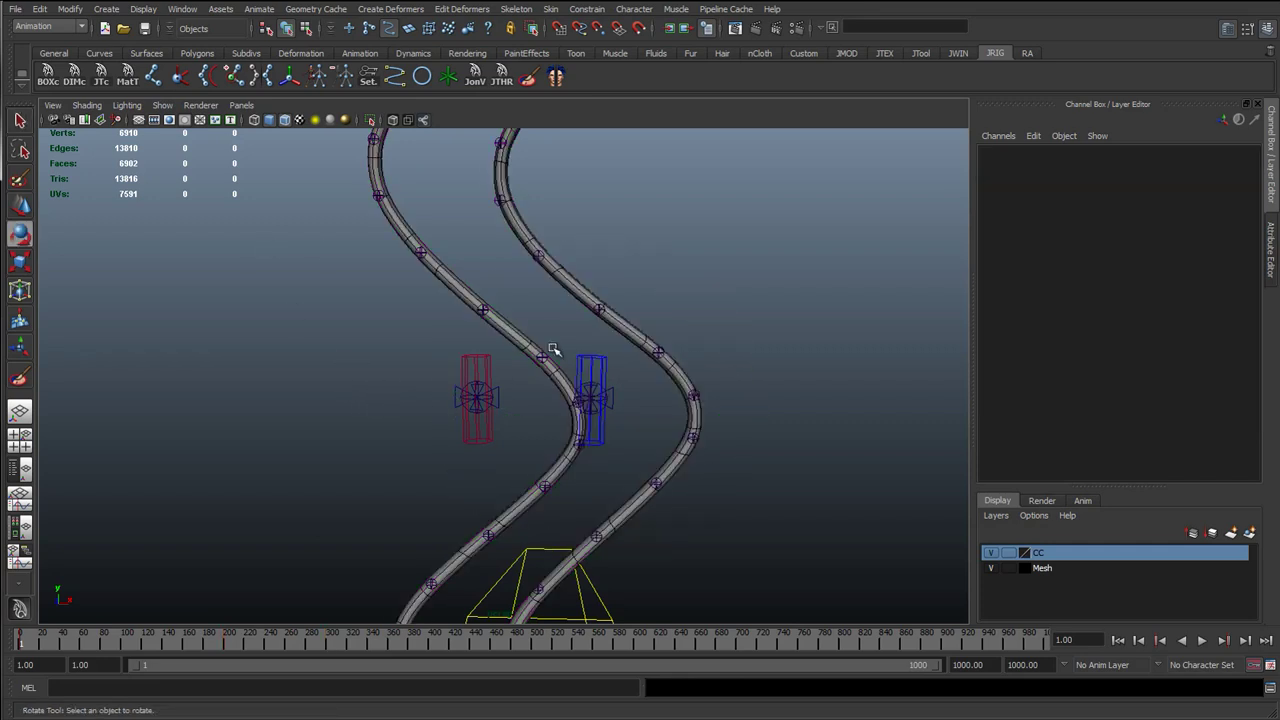
- Add a keyable float attribute named sineTwist to both mid antenna controls and clear the selection
{"action": "left_click", "coordinate": [477, 362]}
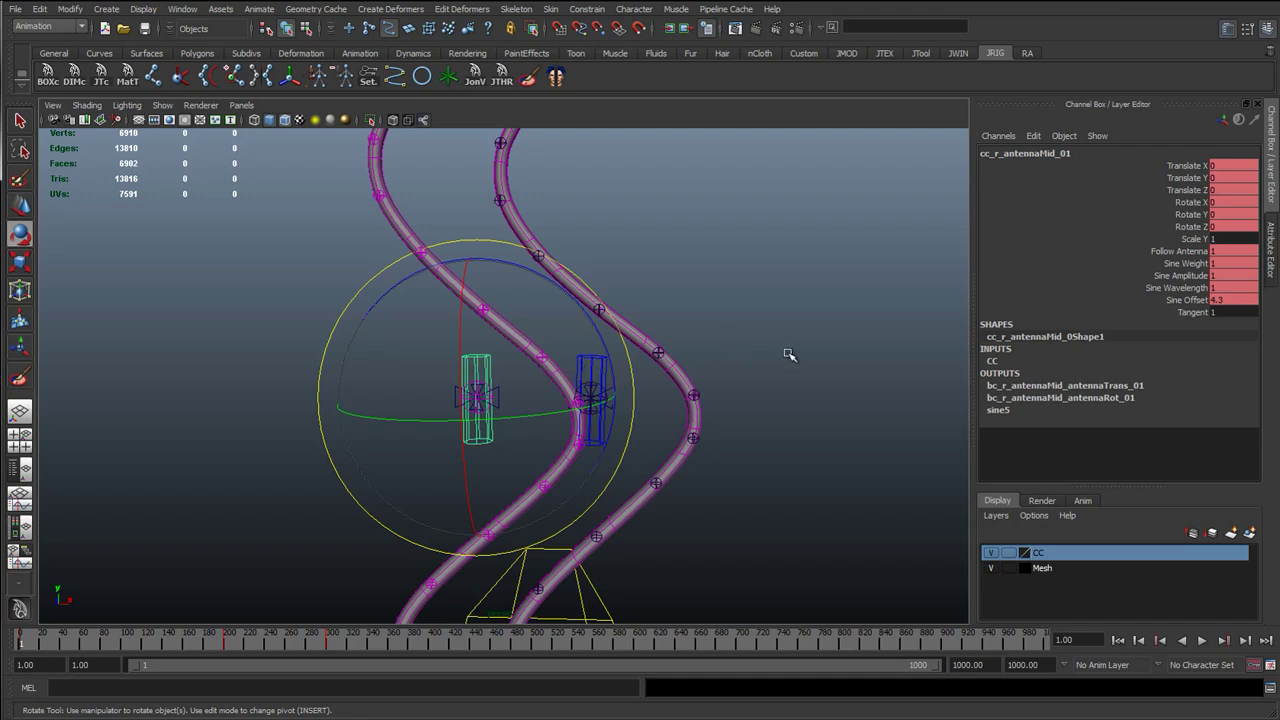
{"action": "key", "text": "q"}
{"action": "left_click", "coordinate": [600, 371]}
{"action": "left_click", "coordinate": [1033, 135]}
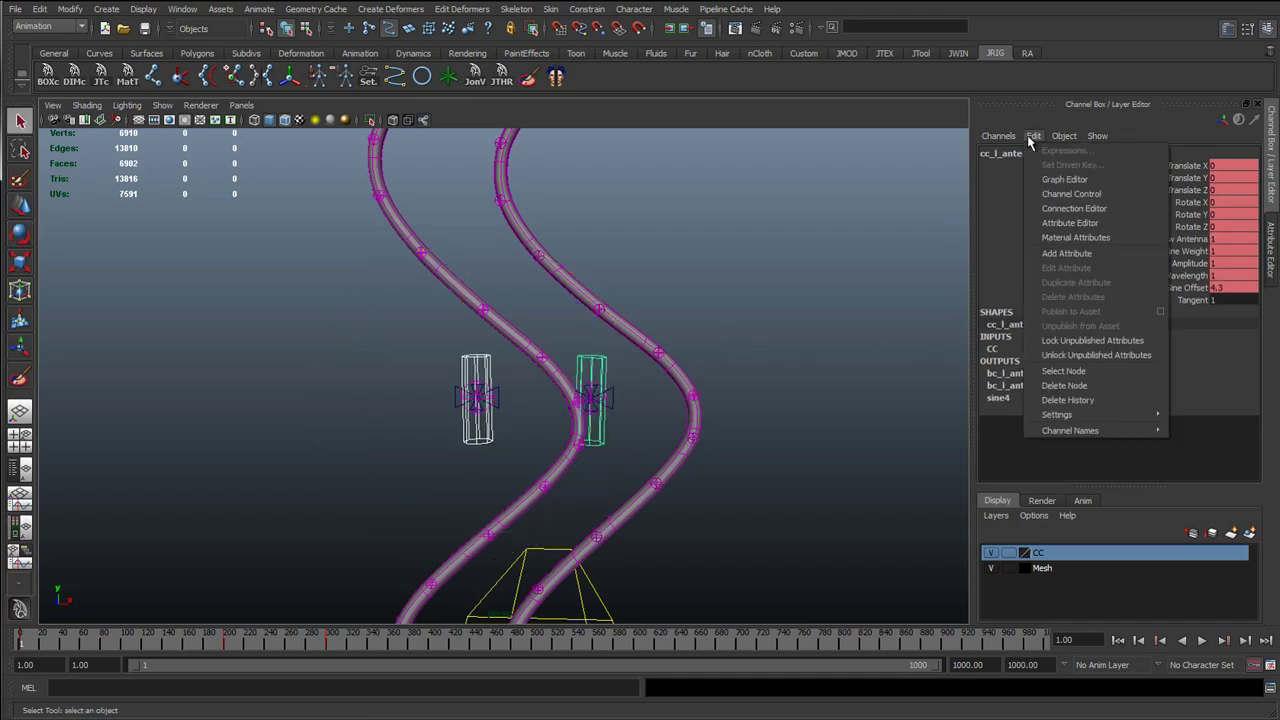
{"action": "left_click", "coordinate": [1064, 254]}
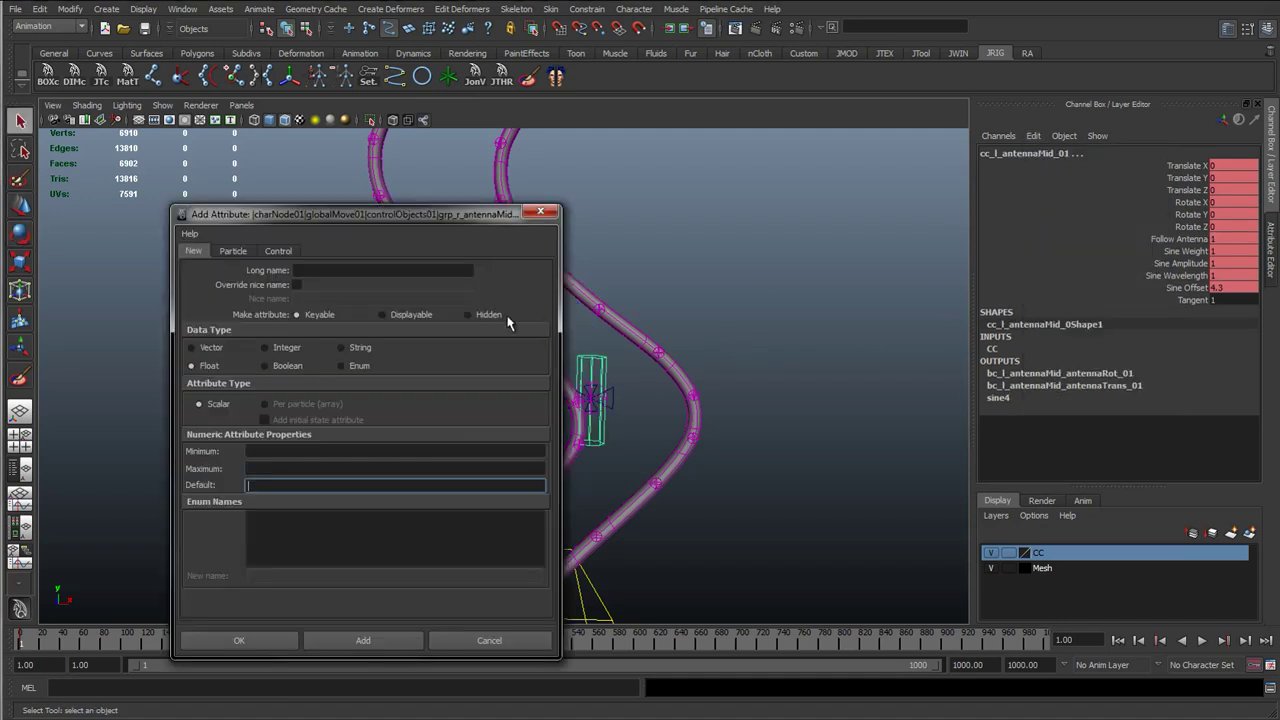
{"action": "left_click", "coordinate": [333, 271]}
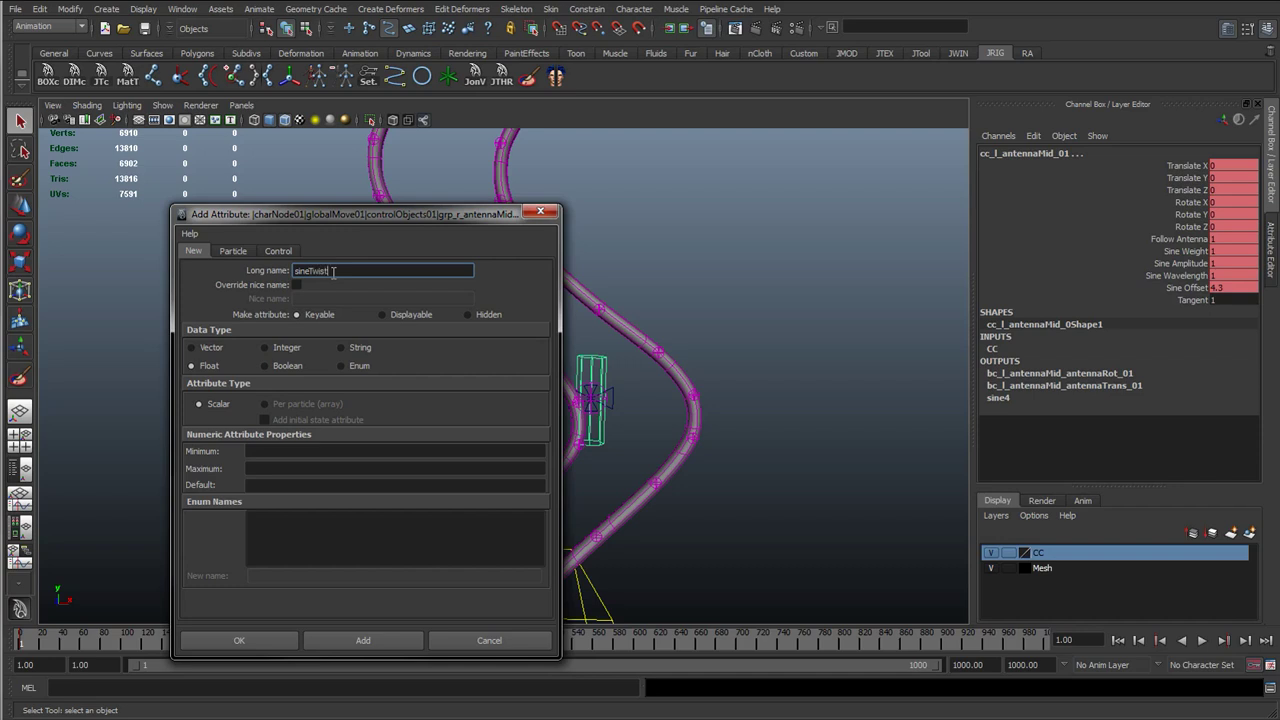
{"action": "left_click", "coordinate": [363, 641]}
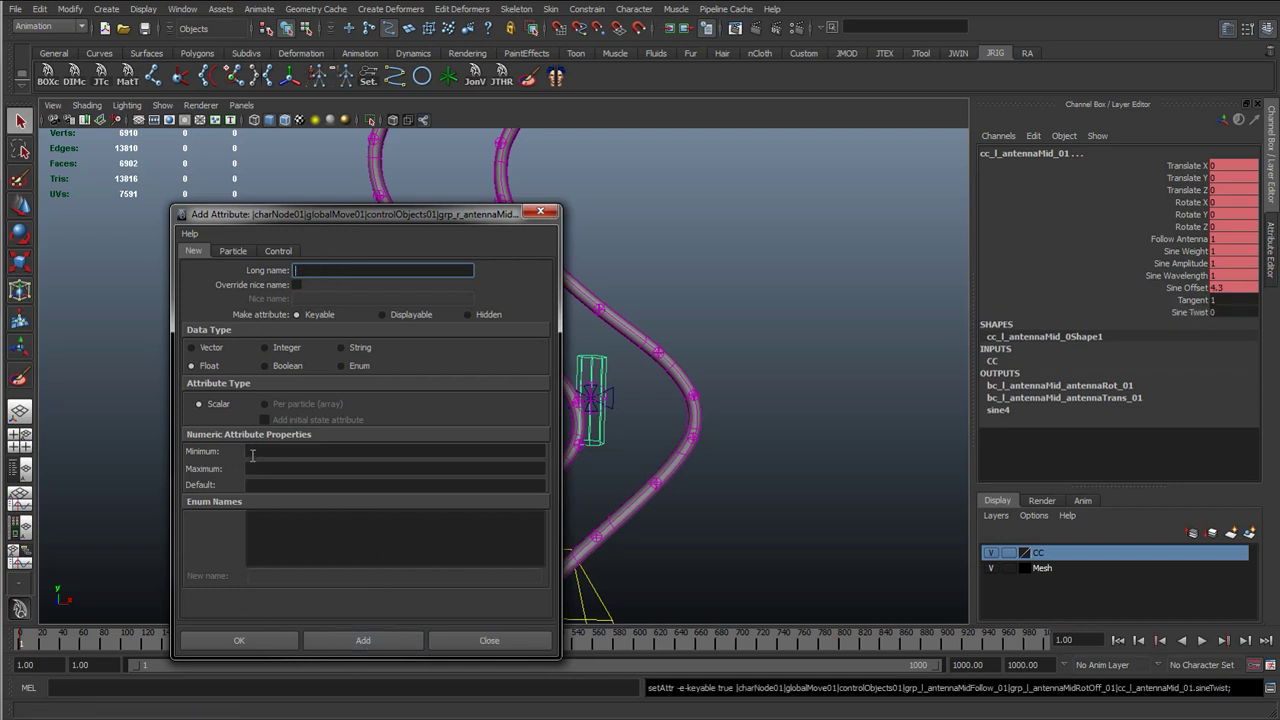
{"action": "left_click", "coordinate": [500, 645]}
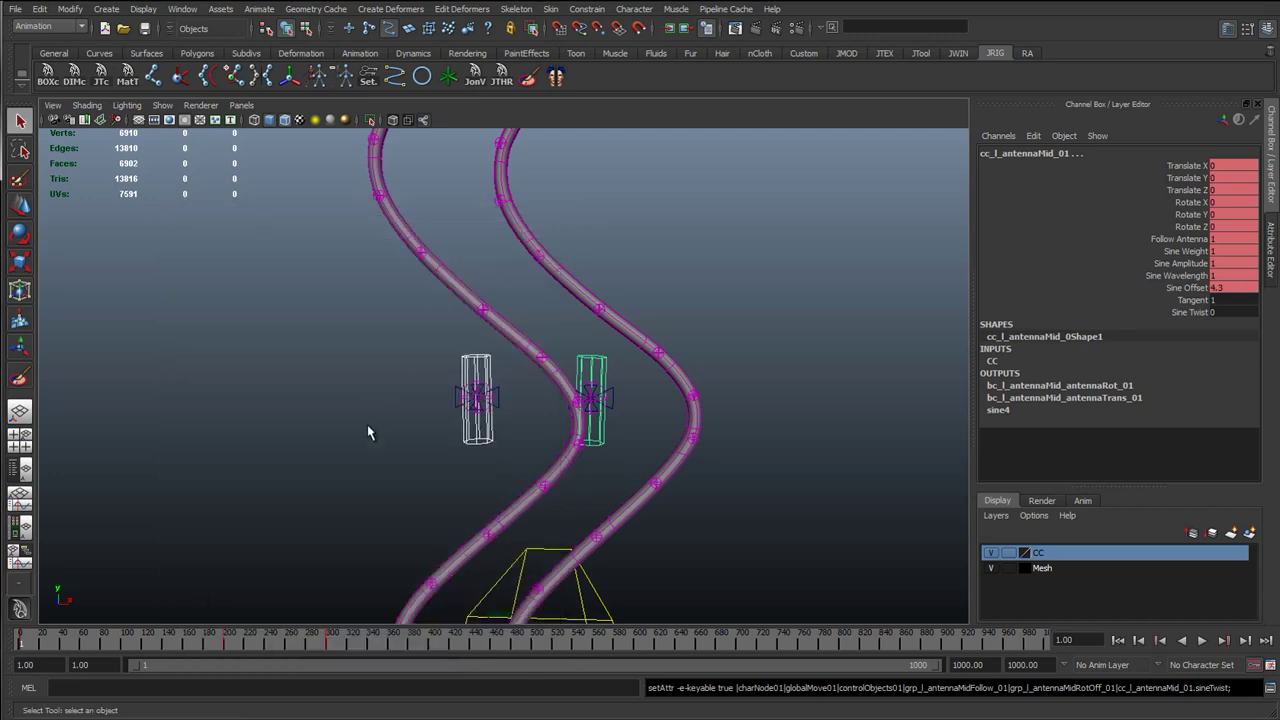
{"action": "left_click", "coordinate": [368, 430]}
- Load the left mid antenna control into the Connection Editor as the output node
{"action": "scroll", "coordinate": [435, 463], "scroll_direction": "down", "scroll_amount": 8}
{"action": "middle_click_drag", "start_coordinate": [571, 532], "coordinate": [529, 354], "text": "alt"}
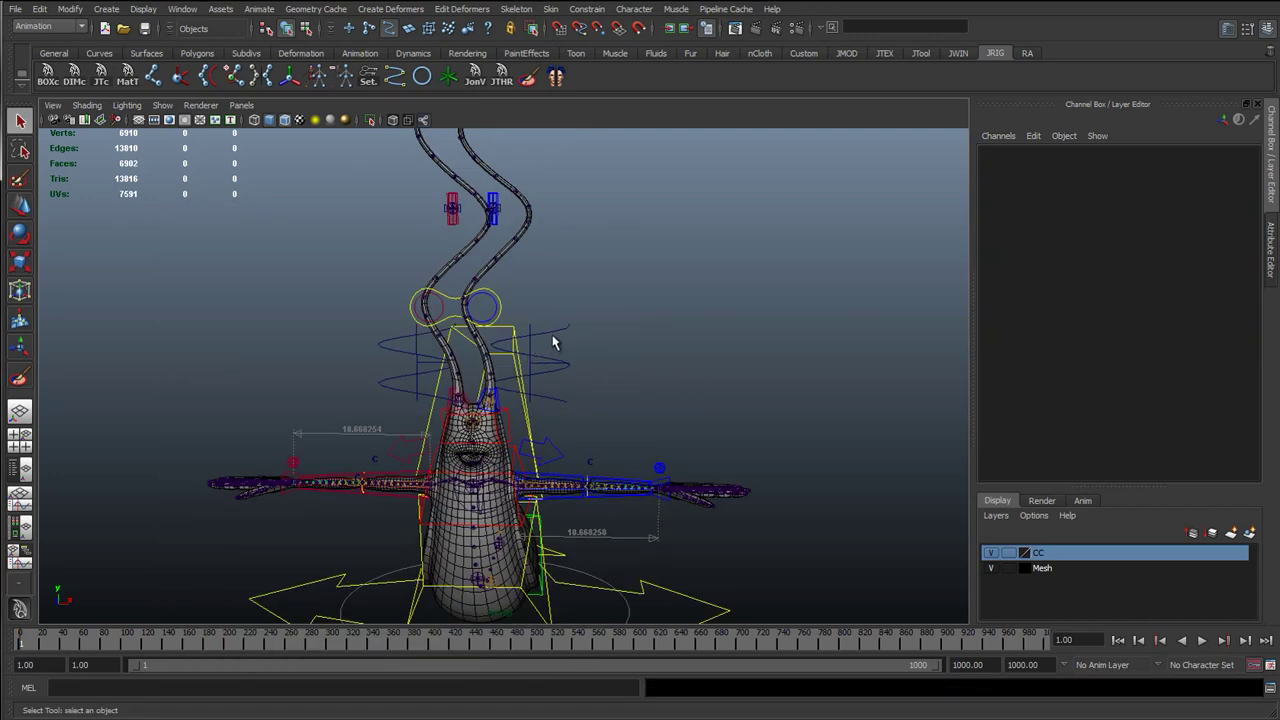
{"action": "left_click", "coordinate": [495, 203]}
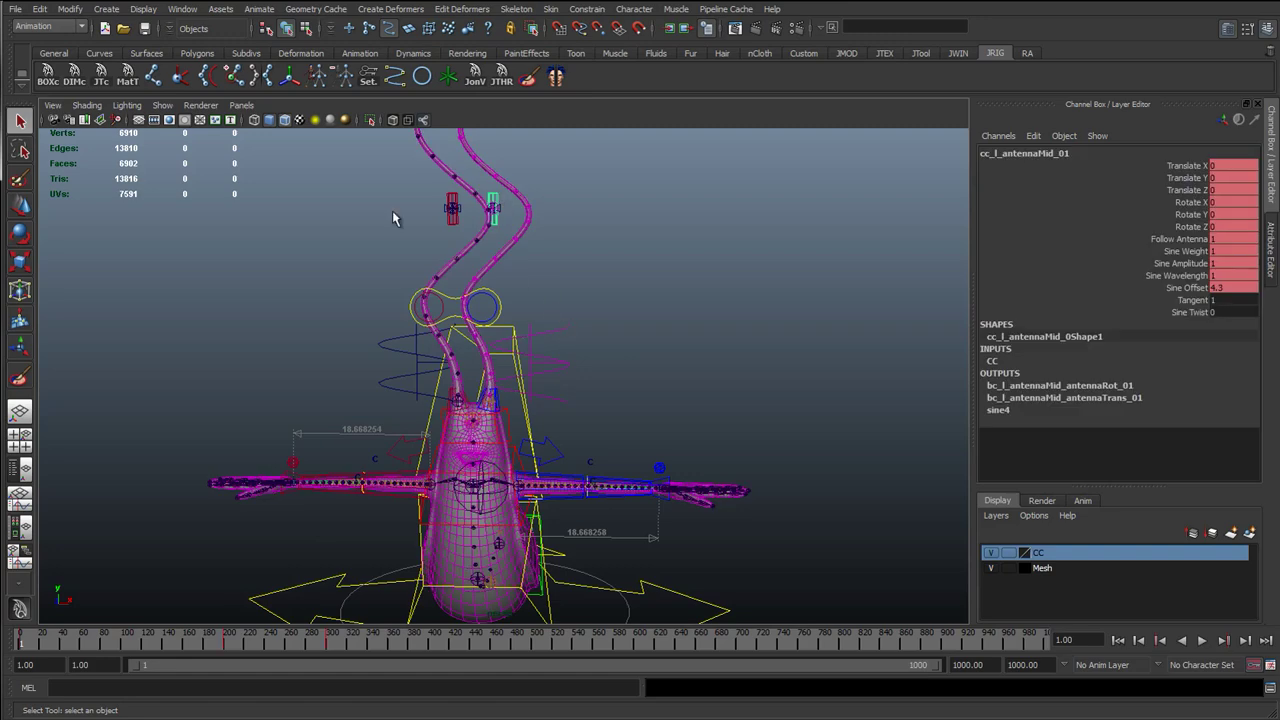
{"action": "left_click", "coordinate": [182, 9]}
{"action": "mouse_move", "coordinate": [210, 50]}
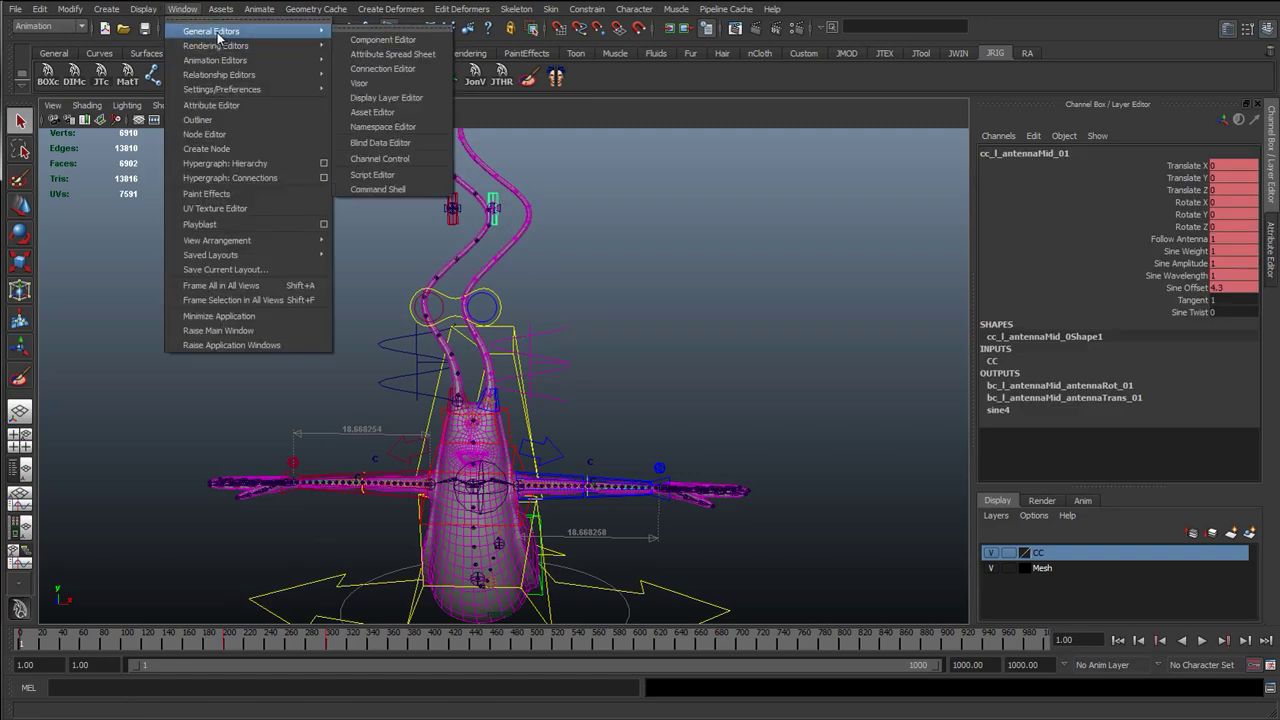
{"action": "left_click", "coordinate": [382, 68]}
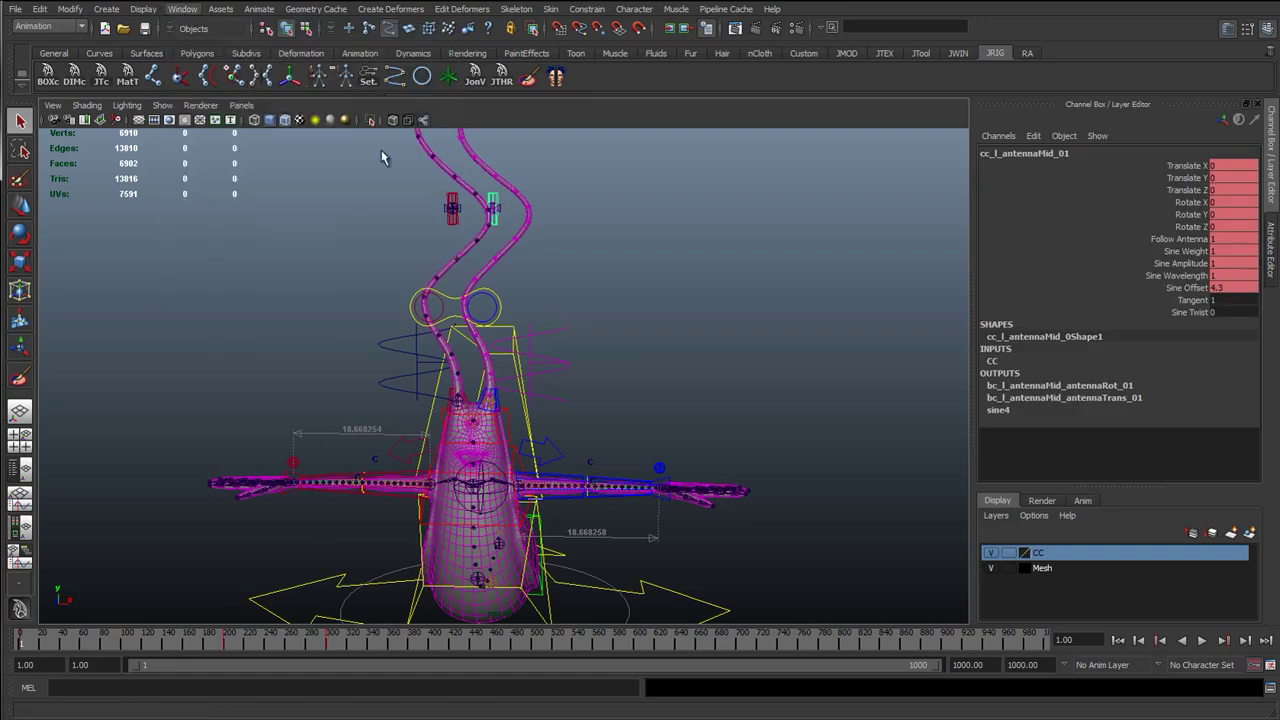
{"action": "right_click_drag", "start_coordinate": [383, 151], "coordinate": [437, 291], "text": "alt"}
{"action": "left_click_drag", "start_coordinate": [474, 183], "coordinate": [400, 171]}
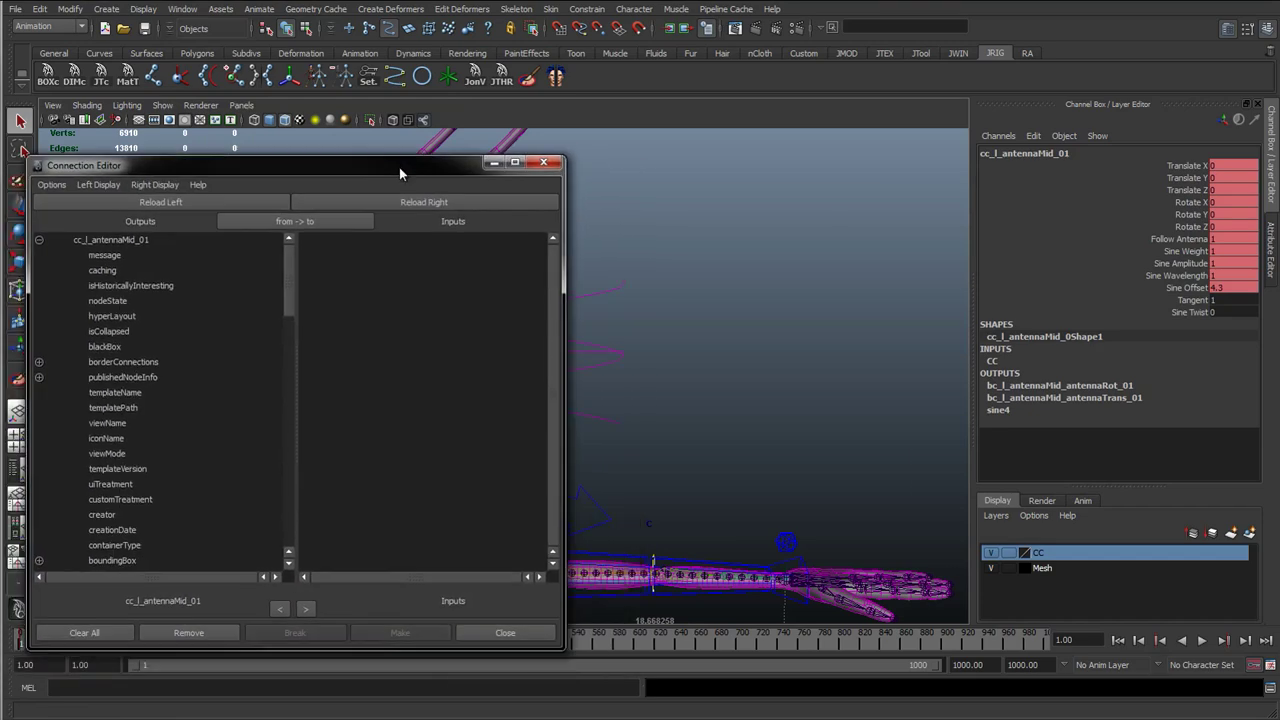
{"action": "middle_click_drag", "start_coordinate": [677, 349], "coordinate": [829, 340], "text": "alt"}
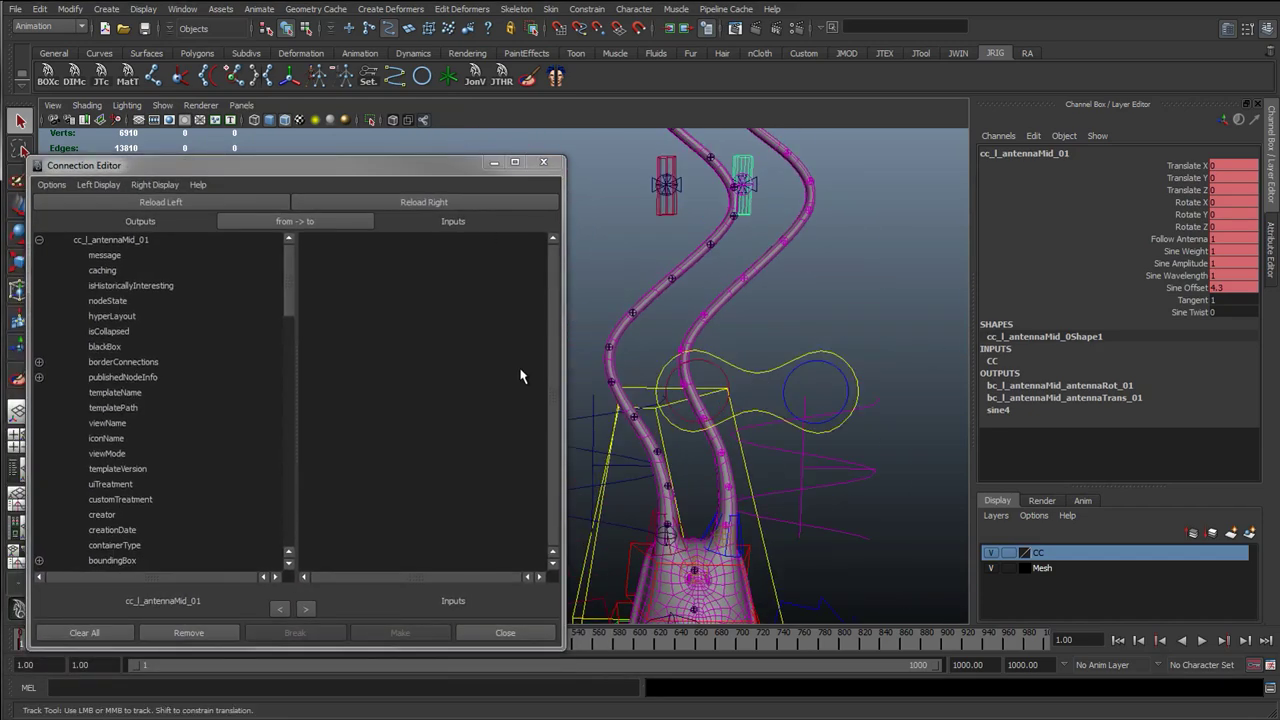
{"action": "left_click", "coordinate": [220, 202]}
- Allow miscellaneous objects to be selected and select the left antenna's sine deformer handle
{"action": "left_click", "coordinate": [879, 421]}
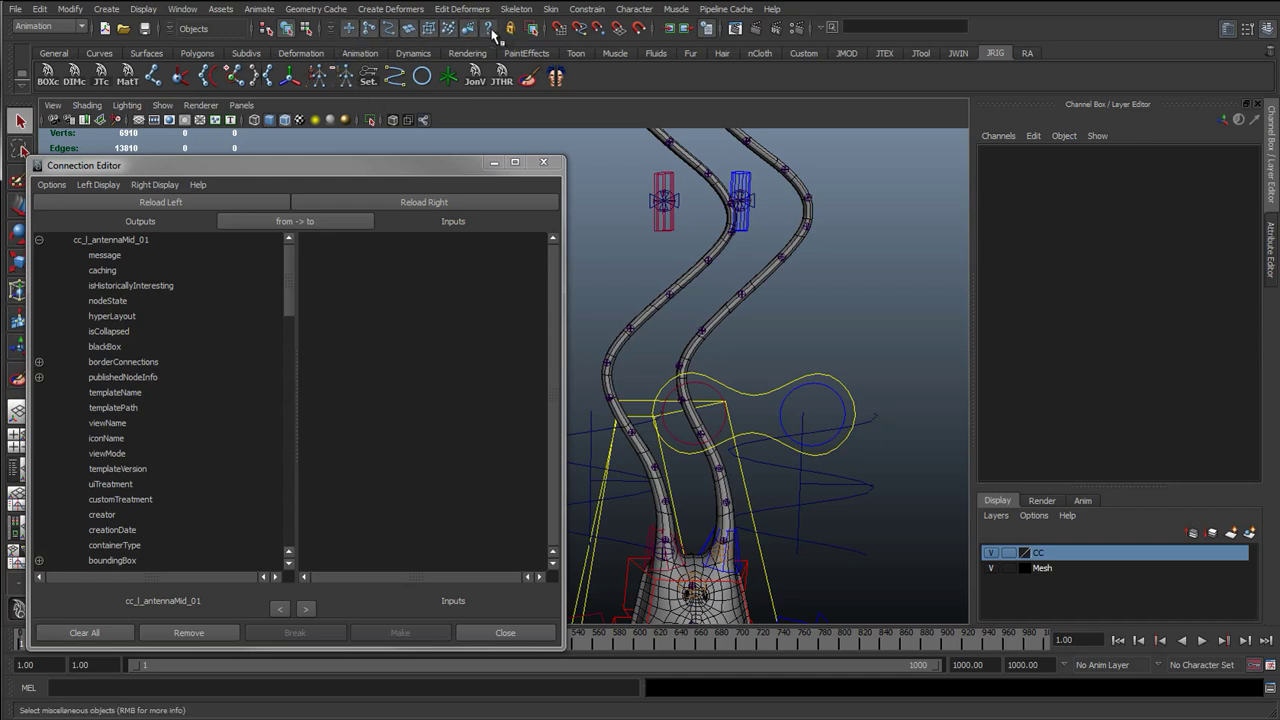
{"action": "left_click", "coordinate": [872, 422]}
{"action": "key", "text": "w"}
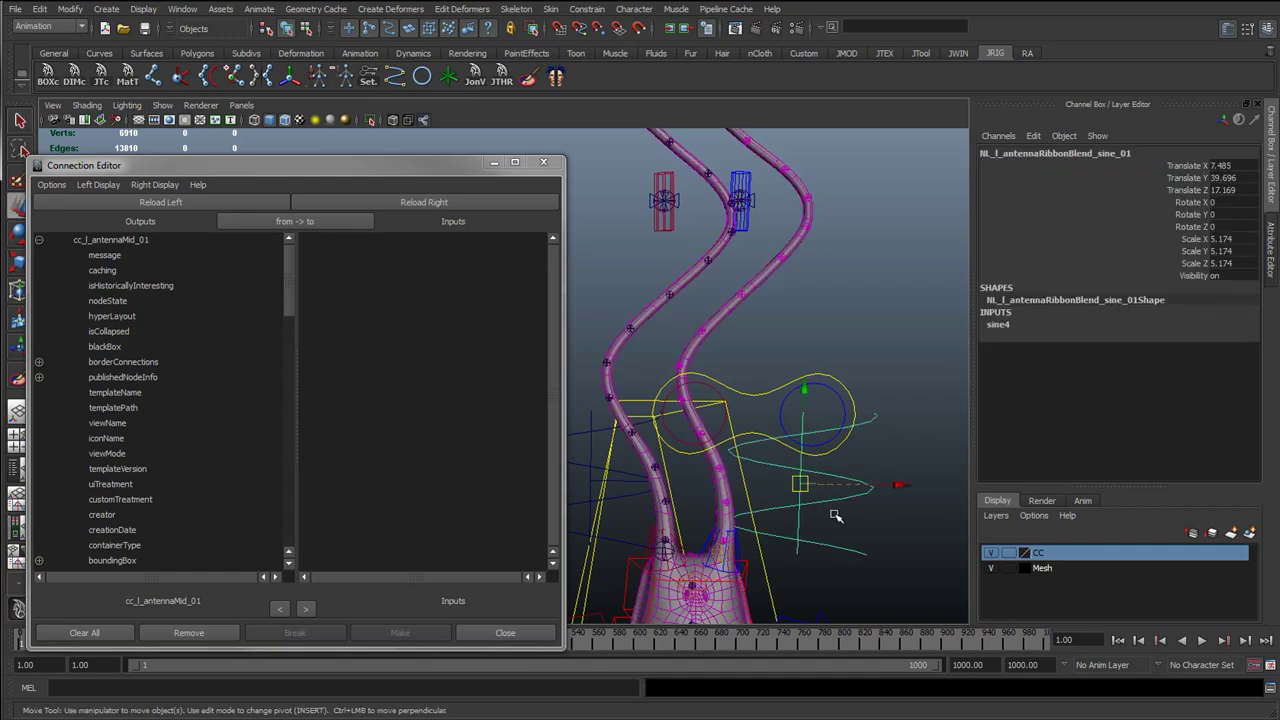
- Rotate the left sine deformer handle about Y through -102.702 and -170.459 to test turning the wave around the antenna
{"action": "key", "text": "e"}
{"action": "left_click_drag", "start_coordinate": [880, 522], "coordinate": [847, 465]}
{"action": "left_click_drag", "start_coordinate": [770, 533], "coordinate": [648, 183], "text": "alt"}
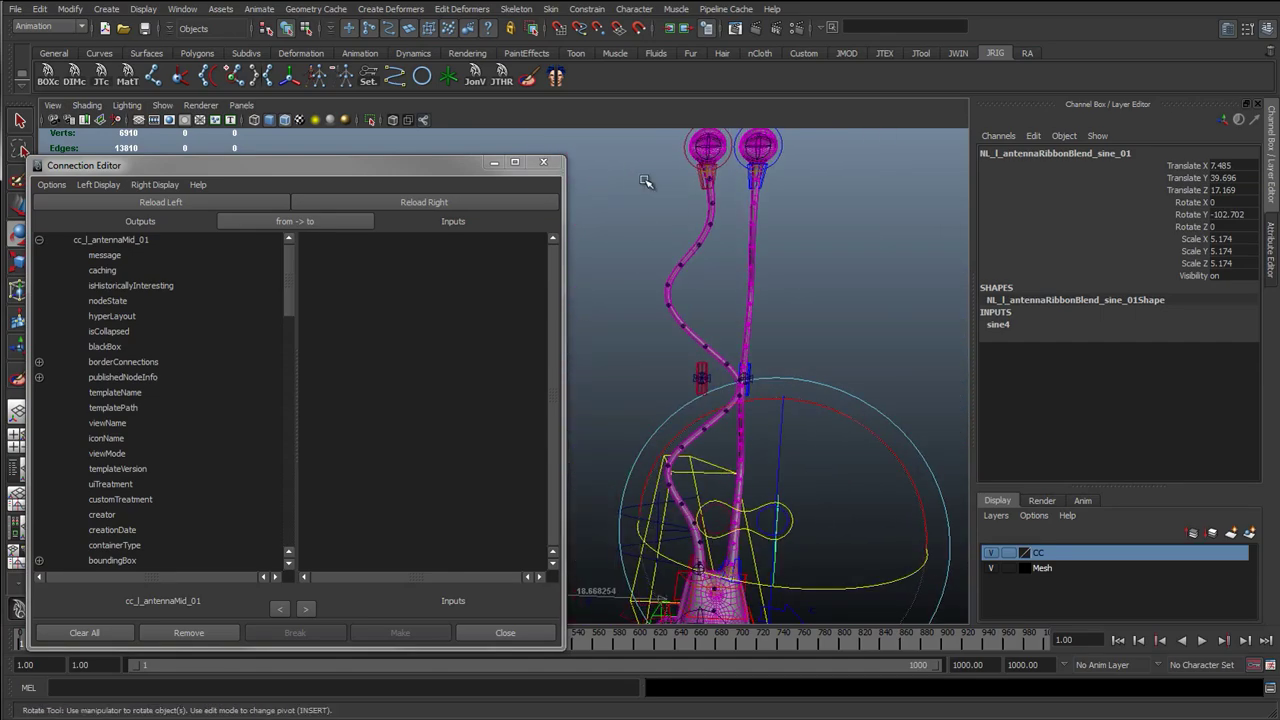
{"action": "left_click_drag", "start_coordinate": [745, 472], "coordinate": [405, 482]}
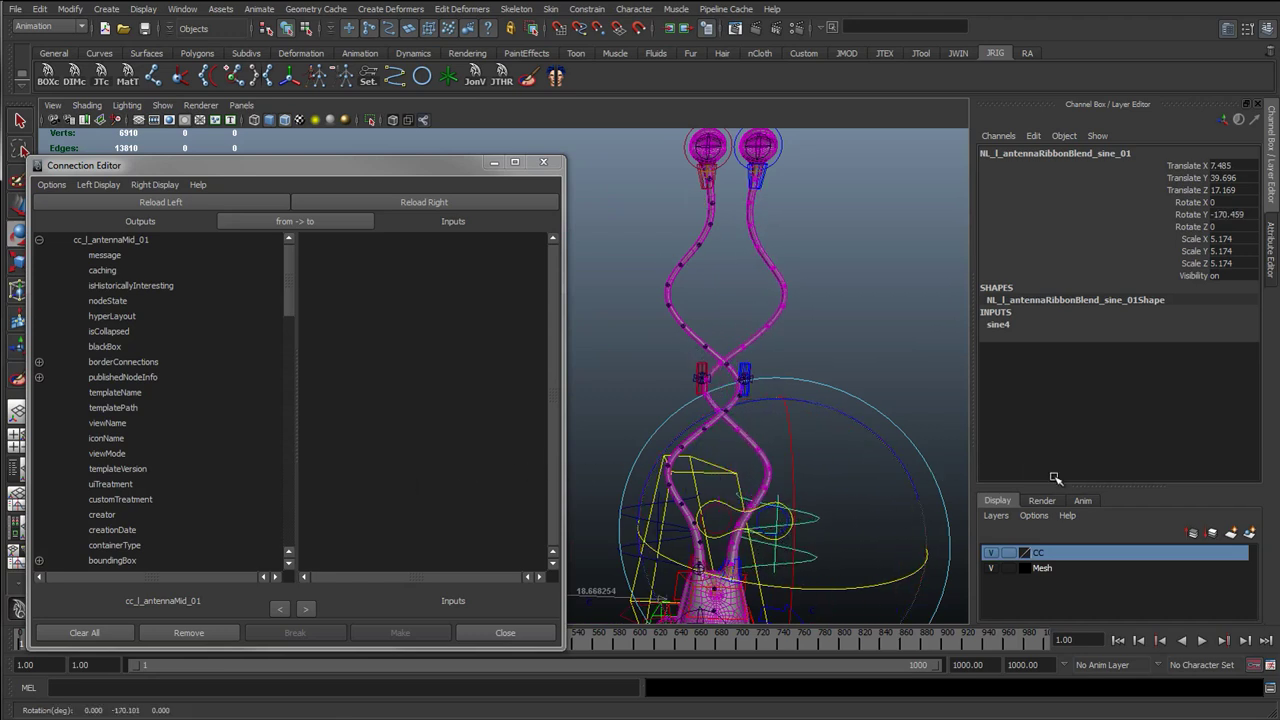
{"action": "left_click_drag", "start_coordinate": [1035, 457], "coordinate": [814, 463]}
- Undo the latest test rotations of the left sine handle and set its Rotate Y to 0
{"action": "key", "text": "ctrl+z"}
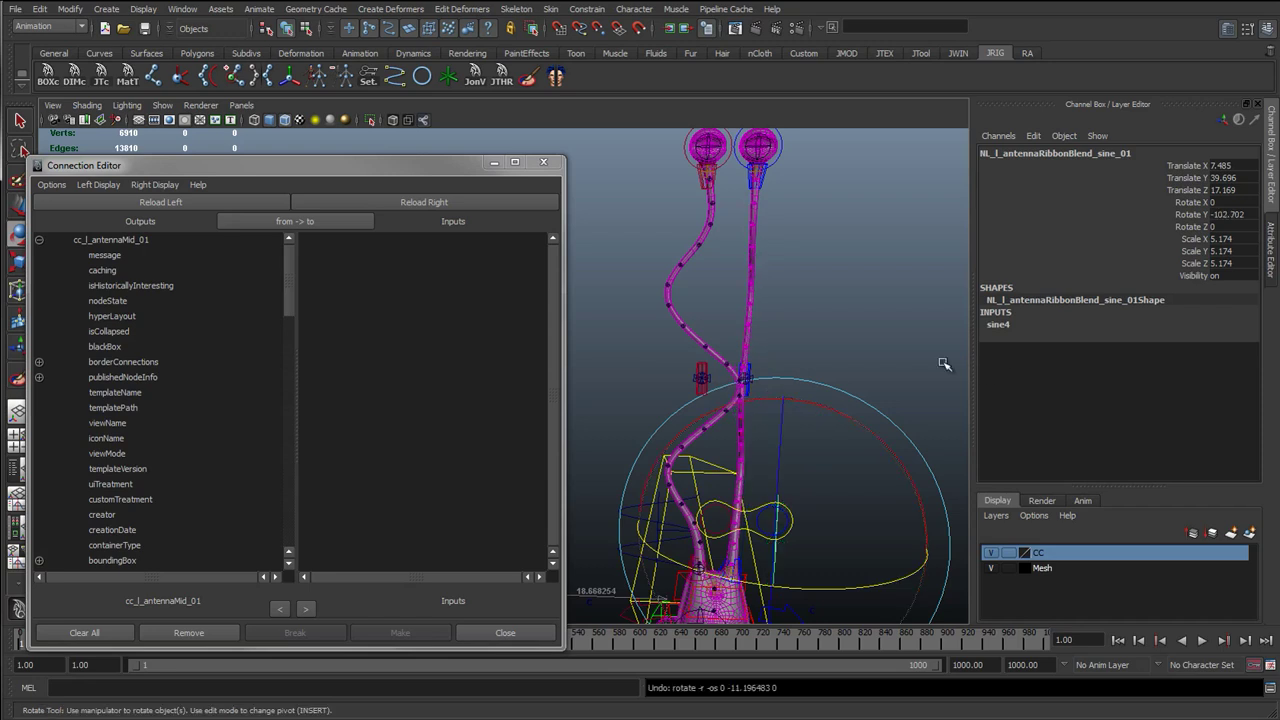
{"action": "left_click", "coordinate": [1228, 214]}
{"action": "type", "text": "0"}
{"action": "key", "text": "Return"}
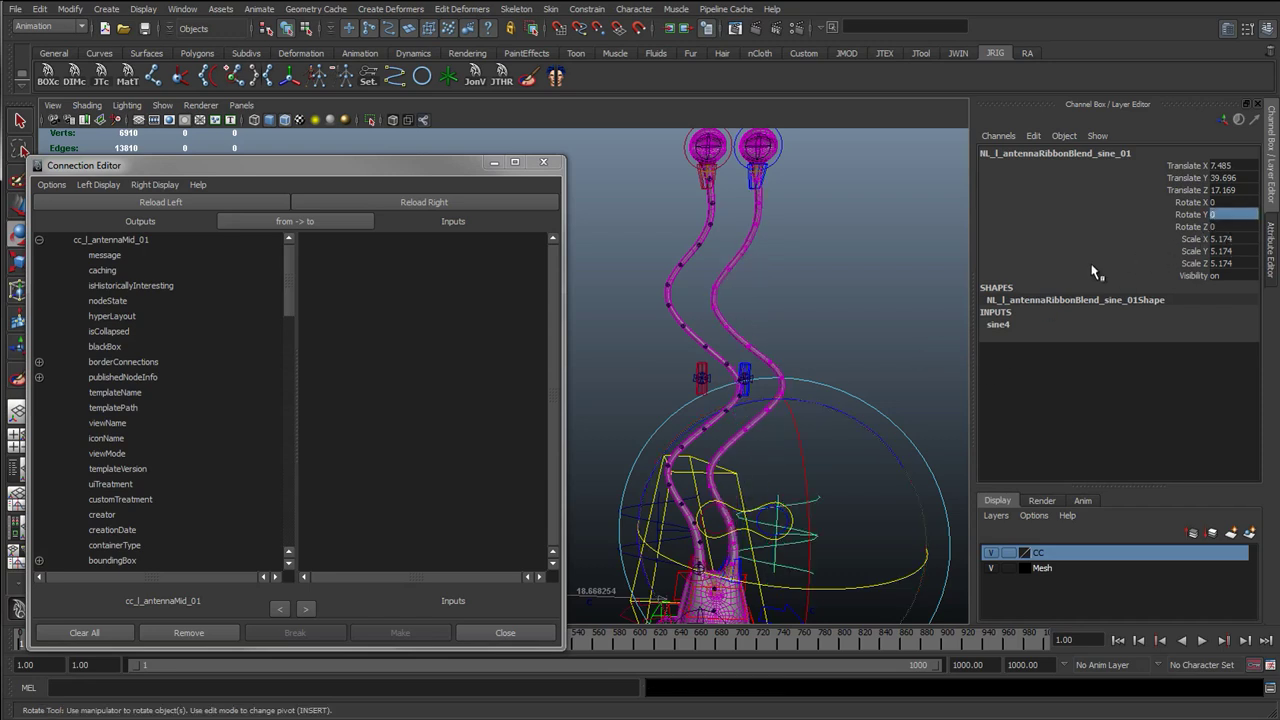
- Load the left sine deformer handle as the input node and connect the left mid control's sineTwist to its rotateY
{"action": "left_click", "coordinate": [424, 202]}
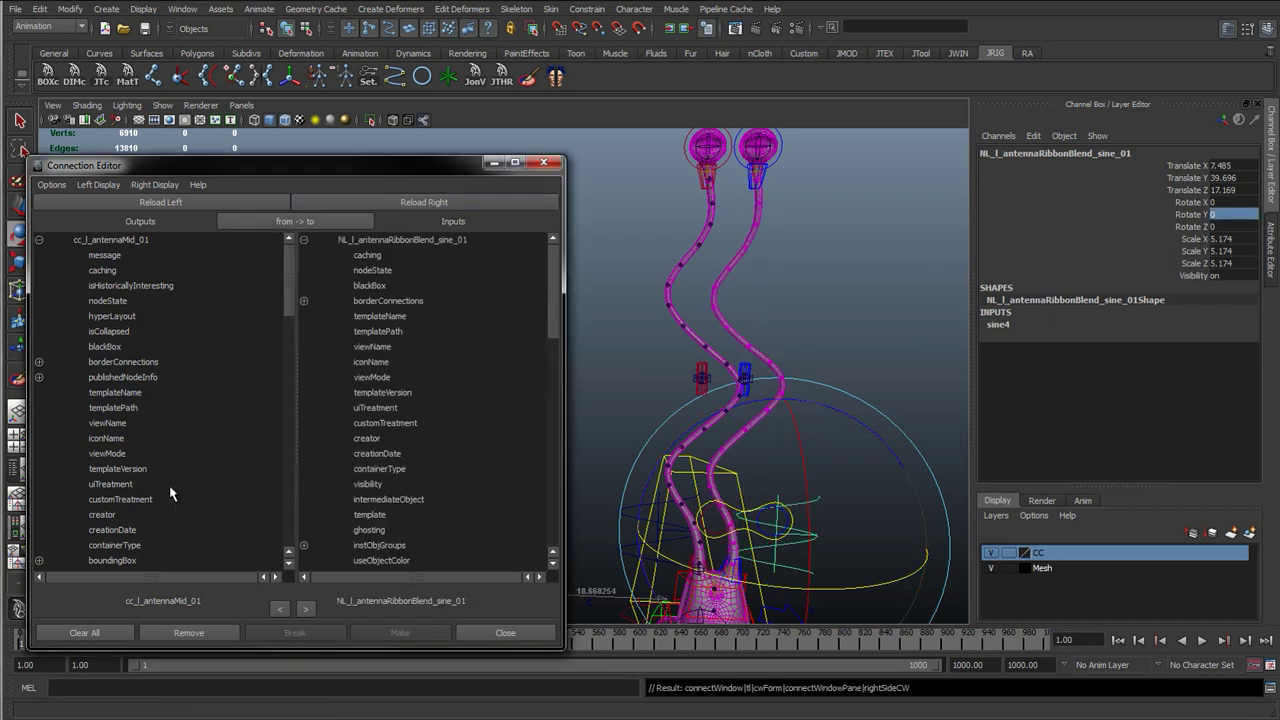
{"action": "scroll", "coordinate": [150, 510], "scroll_direction": "down", "scroll_amount": 15}
{"action": "left_click", "coordinate": [103, 561]}
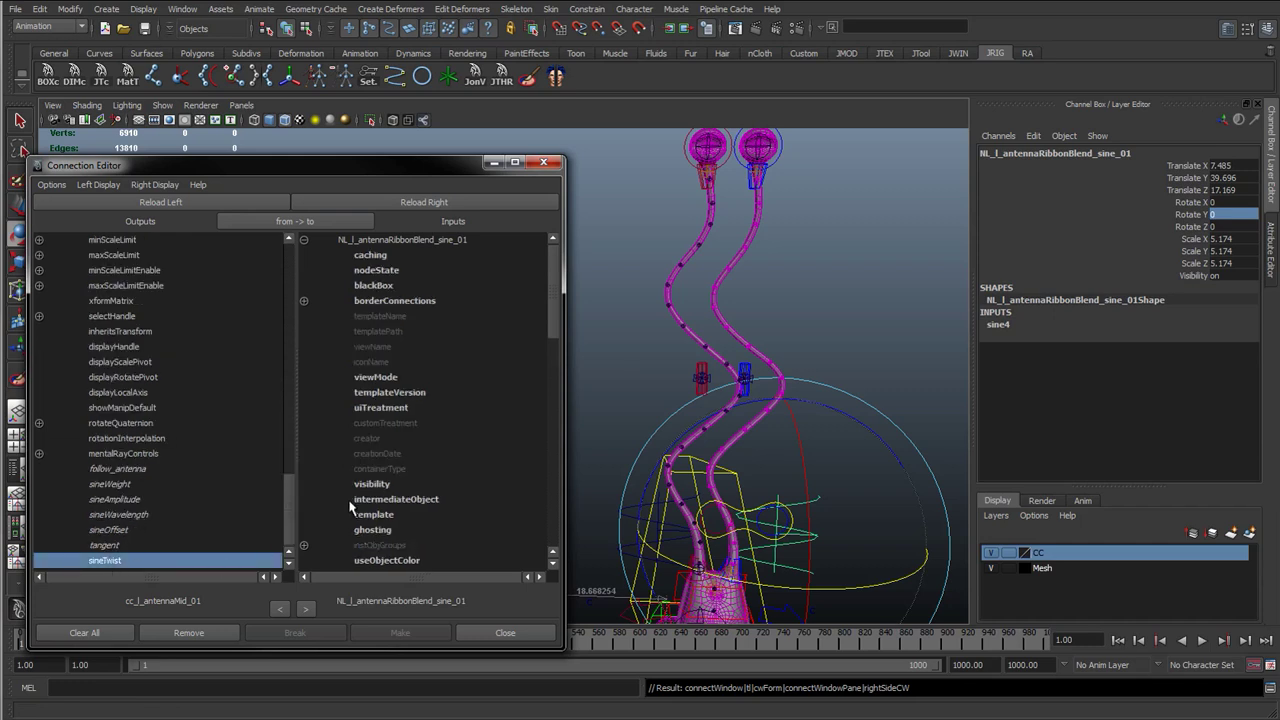
{"action": "scroll", "coordinate": [350, 507], "scroll_direction": "down", "scroll_amount": 3}
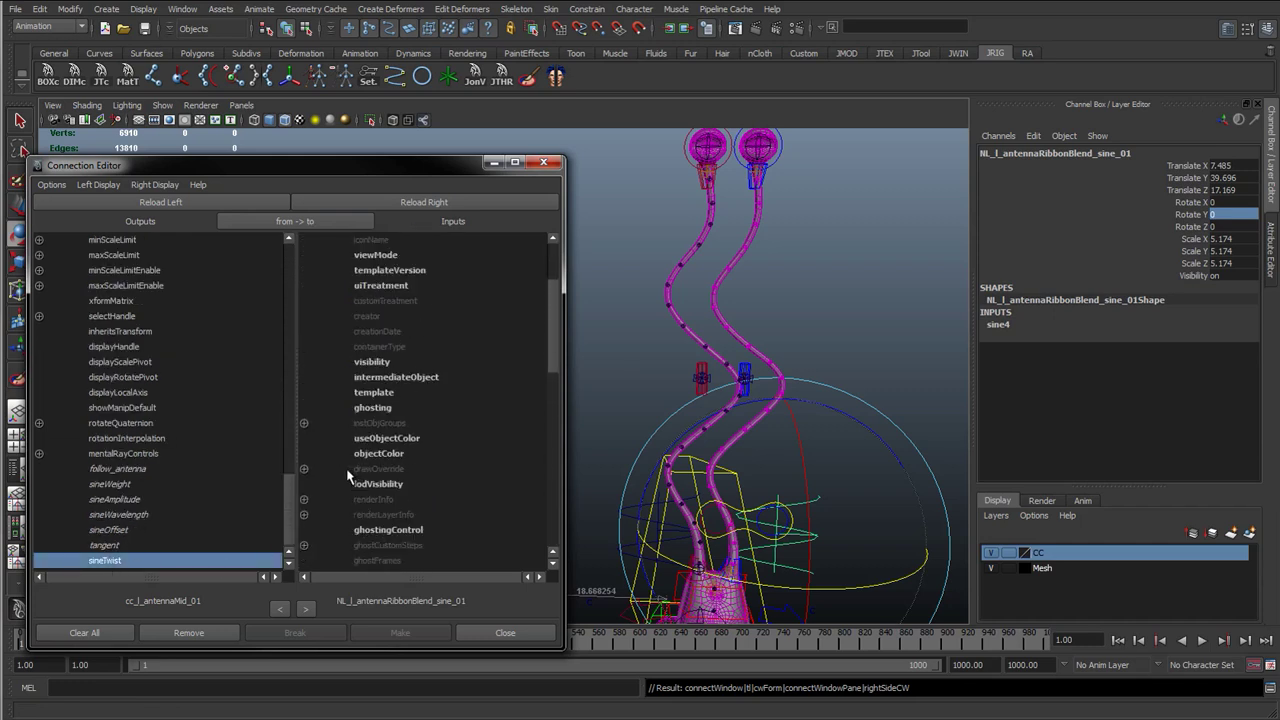
{"action": "scroll", "coordinate": [342, 478], "scroll_direction": "down", "scroll_amount": 8}
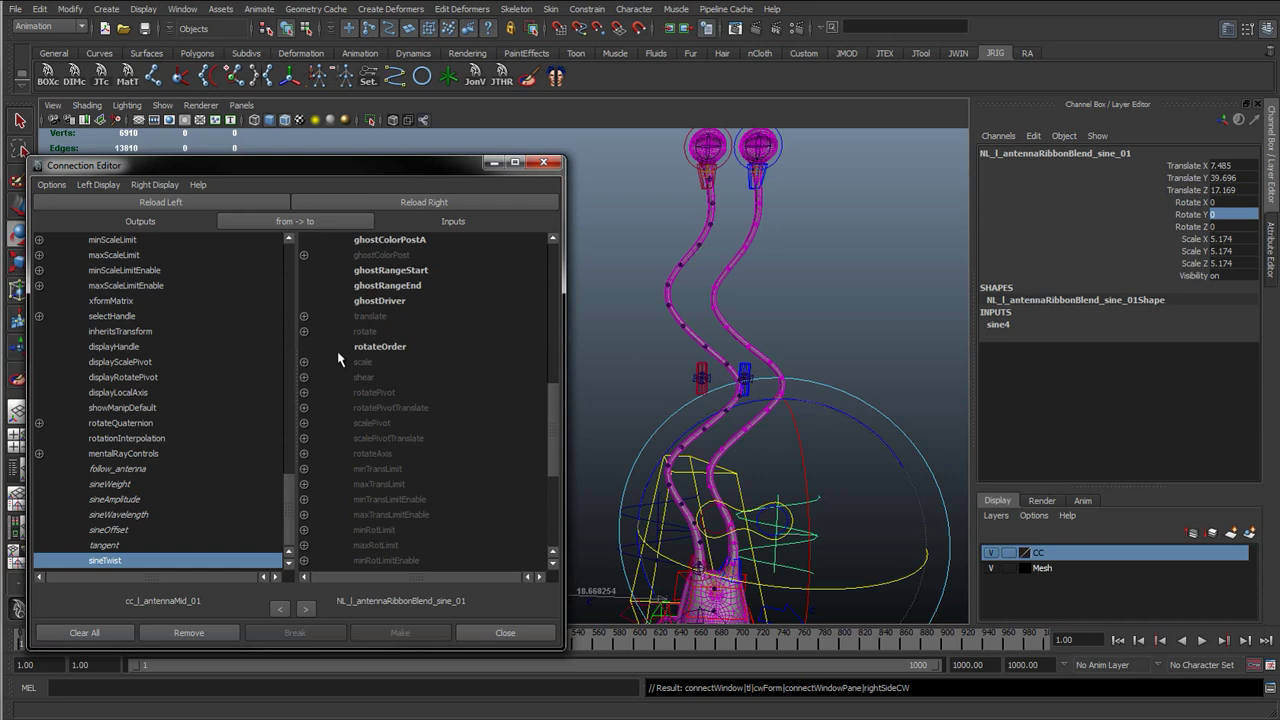
{"action": "left_click", "coordinate": [304, 331]}
{"action": "left_click", "coordinate": [385, 361]}
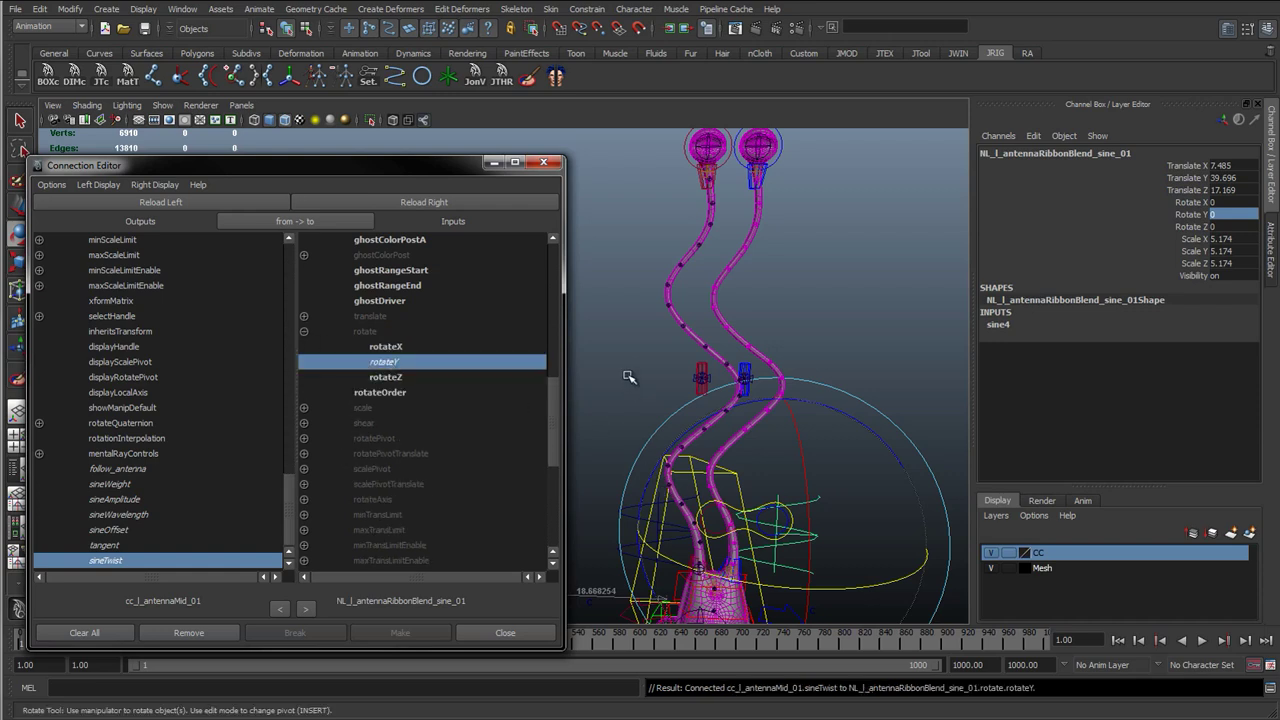
- Load the right mid antenna control as the output node and the right antenna's sine deformer handle as the input node
{"action": "left_click", "coordinate": [703, 372]}
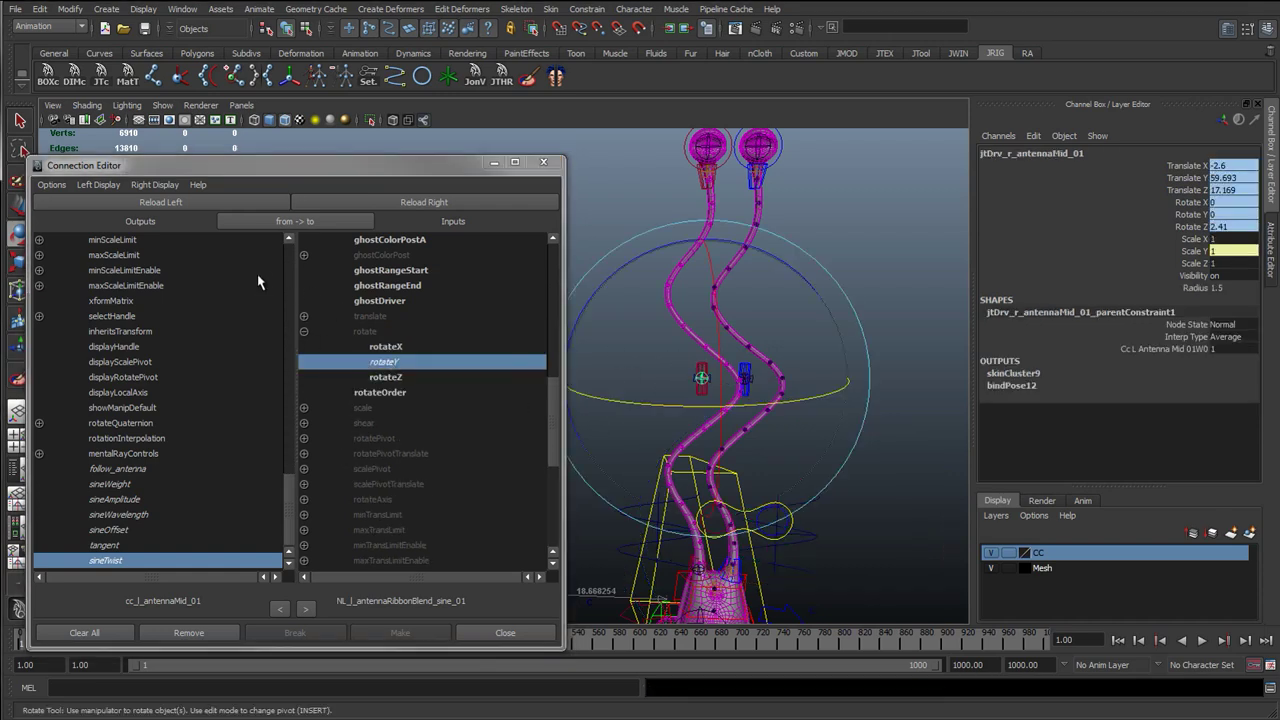
{"action": "key", "text": "q"}
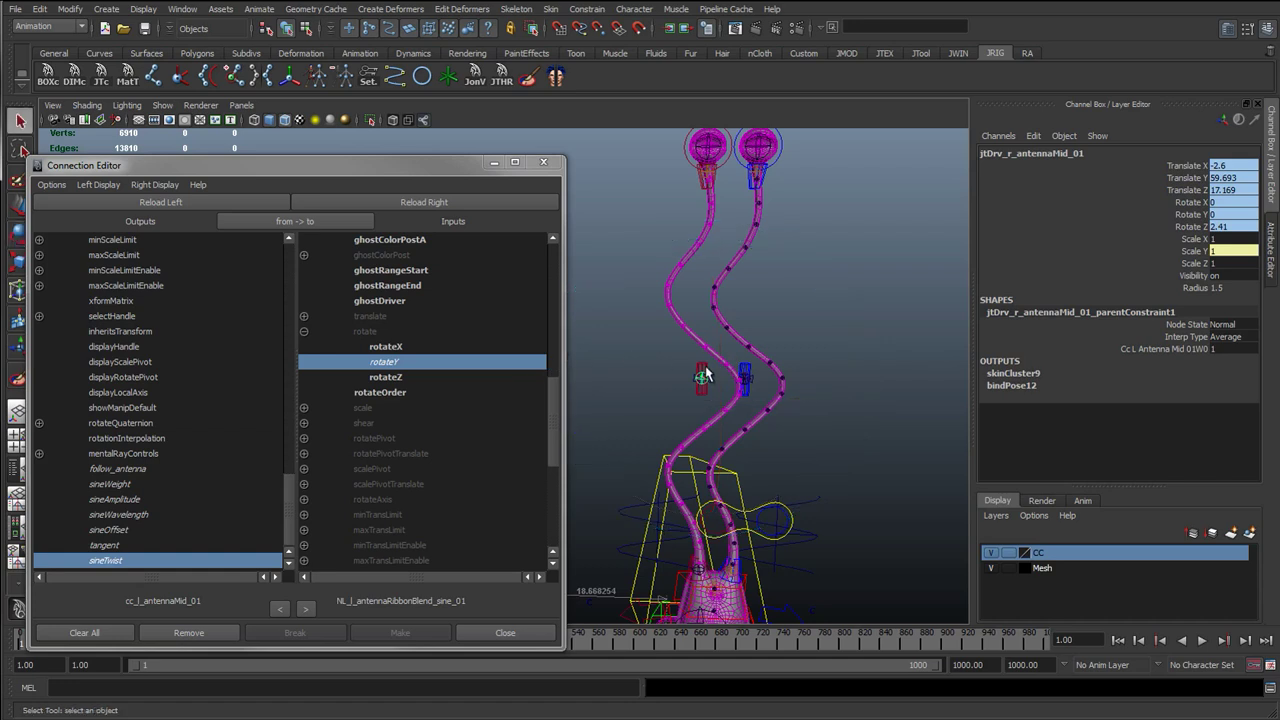
{"action": "left_click", "coordinate": [704, 376]}
{"action": "left_click", "coordinate": [250, 202]}
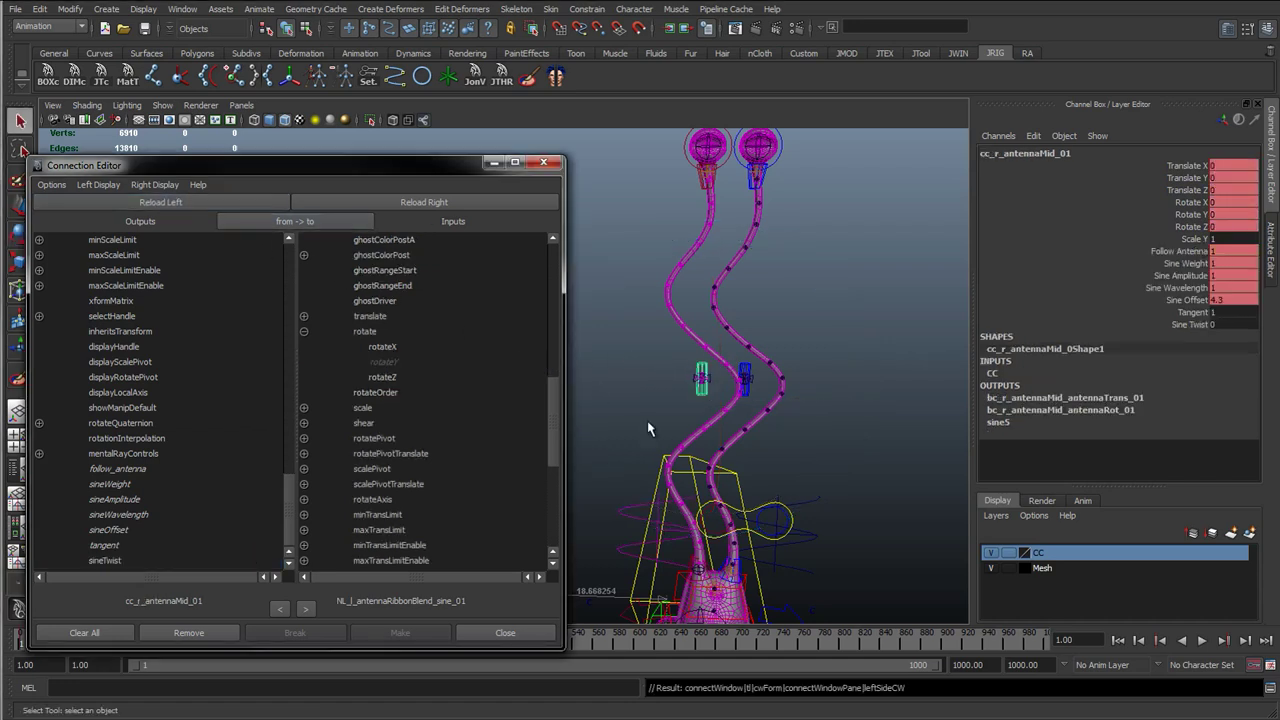
{"action": "left_click", "coordinate": [624, 513]}
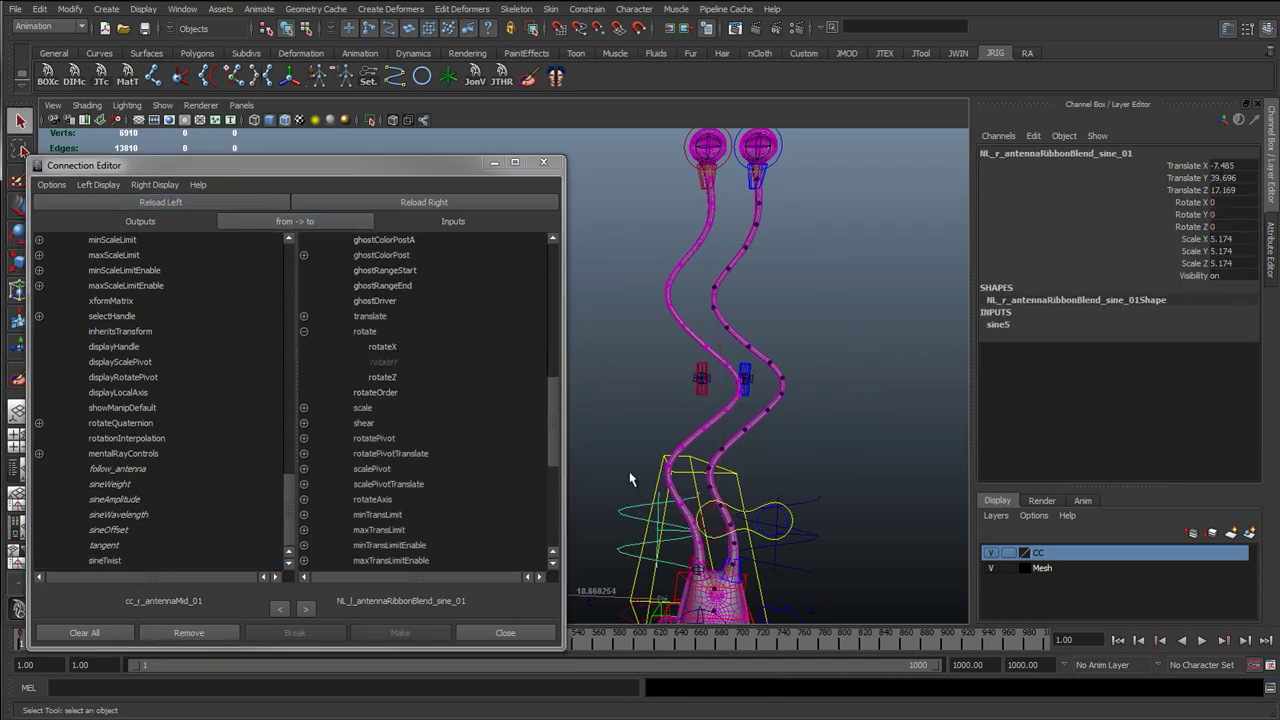
{"action": "left_click", "coordinate": [411, 205]}
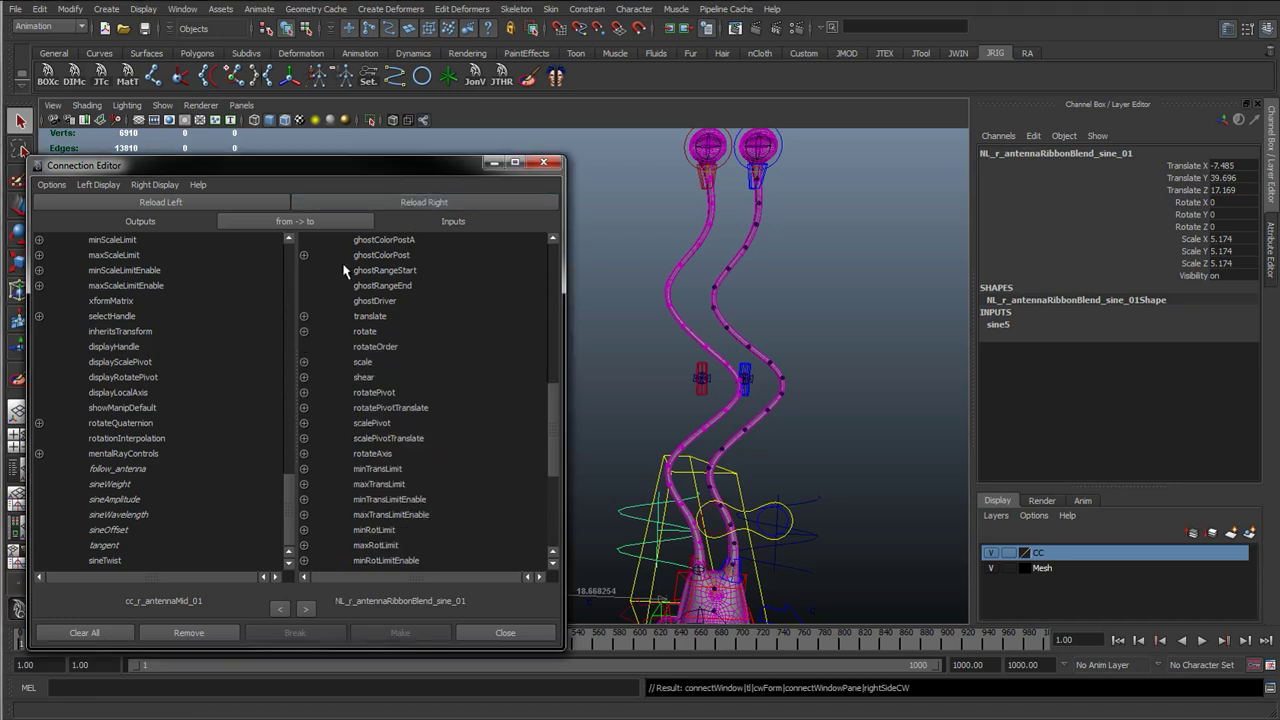
- Connect the right mid control's sineTwist to the right sine handle's rotateY and close the Connection Editor
{"action": "left_click", "coordinate": [109, 561]}
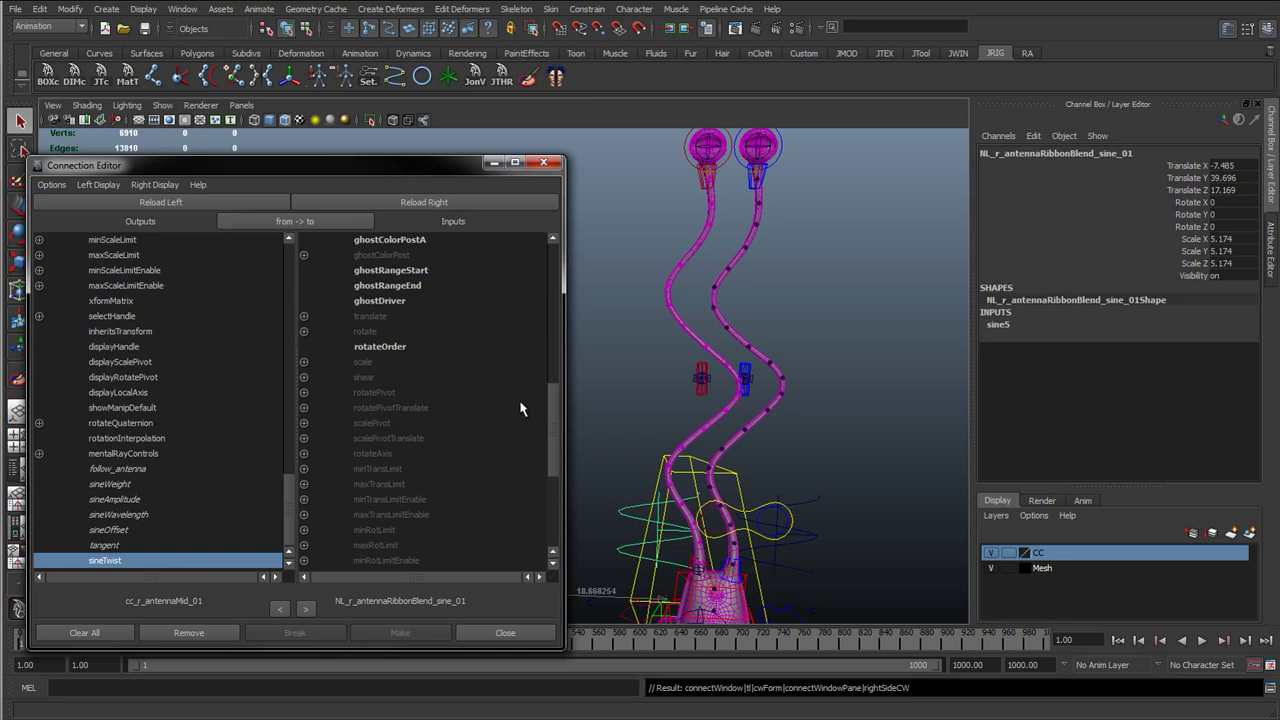
{"action": "left_click", "coordinate": [303, 331]}
{"action": "left_click", "coordinate": [394, 366]}
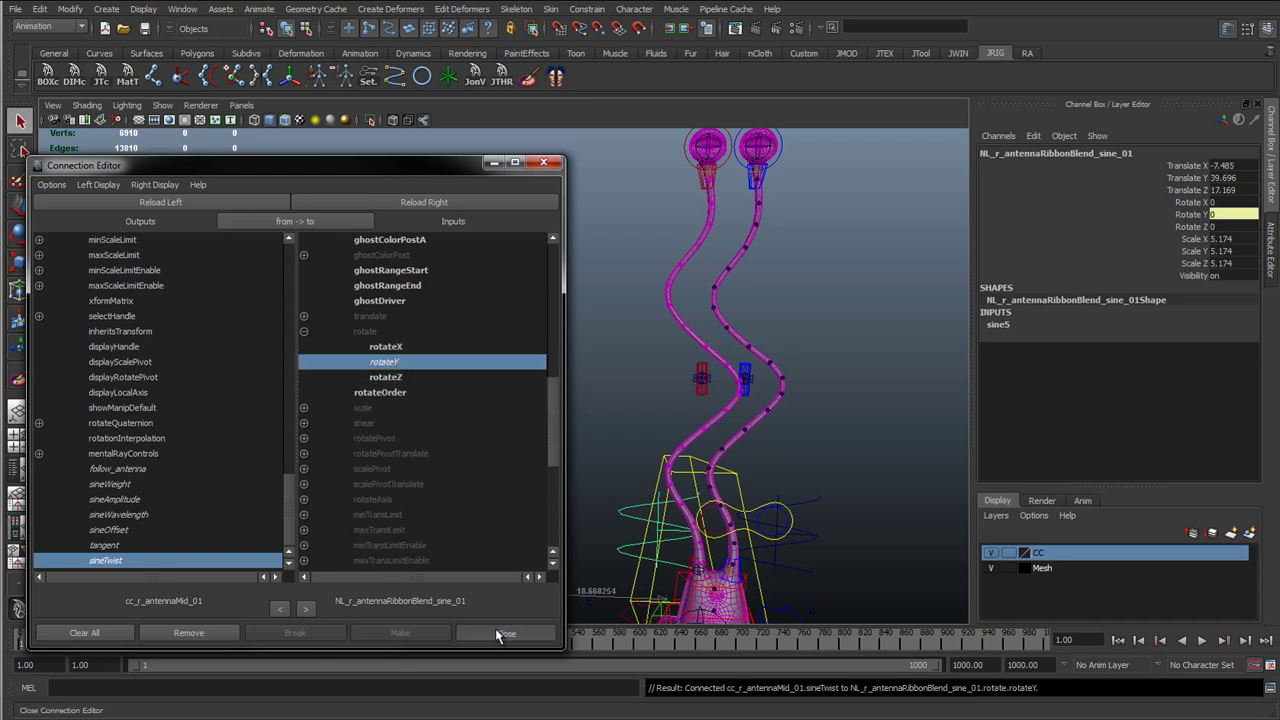
{"action": "left_click", "coordinate": [502, 633]}
- Try scaling the right sine deformer handle to 11.822 in Y and undo the scaling
{"action": "left_click", "coordinate": [622, 518]}
{"action": "left_click", "coordinate": [622, 518]}
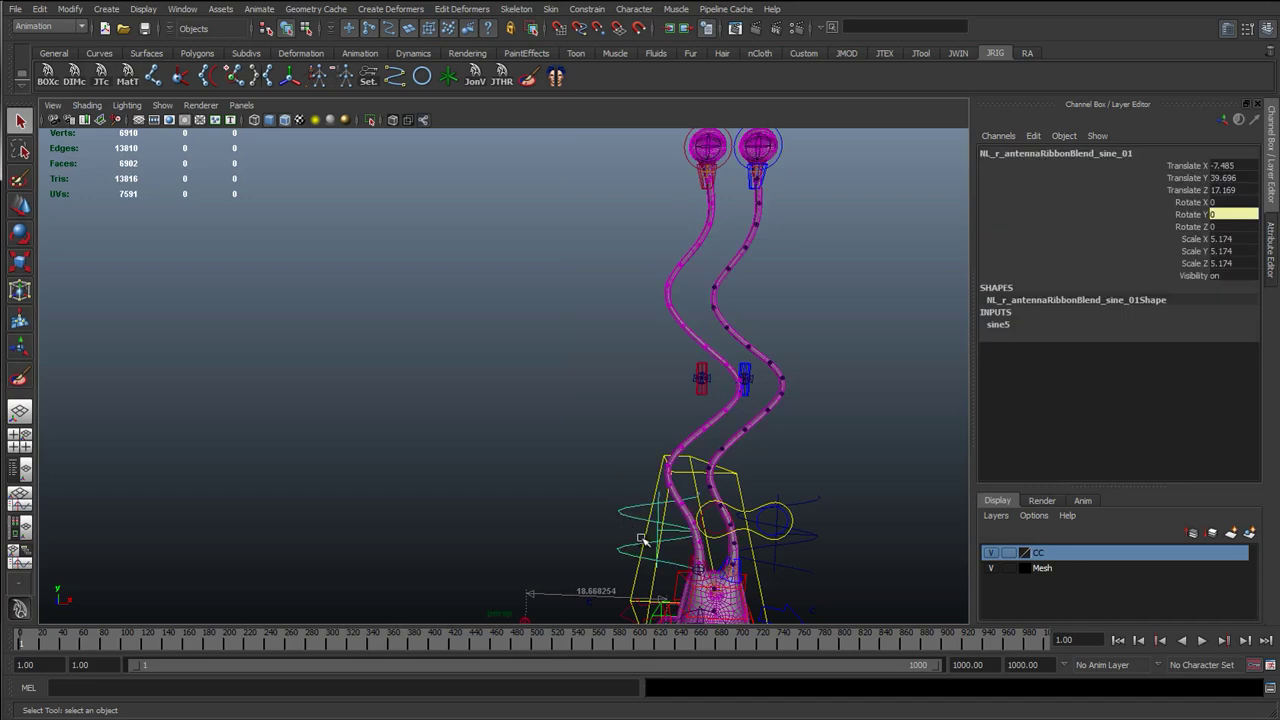
{"action": "key", "text": "r"}
{"action": "mouse_move", "coordinate": [662, 392]}
{"action": "left_mouse_down"}
{"action": "mouse_move", "coordinate": [657, 157]}
{"action": "mouse_move", "coordinate": [646, 417]}
{"action": "mouse_move", "coordinate": [646, 200]}
{"action": "mouse_move", "coordinate": [666, 151]}
{"action": "mouse_move", "coordinate": [664, 326]}
{"action": "mouse_move", "coordinate": [640, 314]}
{"action": "mouse_move", "coordinate": [640, 183]}
{"action": "mouse_move", "coordinate": [655, 180]}
{"action": "mouse_move", "coordinate": [666, 497]}
{"action": "mouse_move", "coordinate": [657, 271]}
{"action": "mouse_move", "coordinate": [640, 260]}
{"action": "mouse_move", "coordinate": [654, 277]}
{"action": "mouse_move", "coordinate": [658, 464]}
{"action": "mouse_move", "coordinate": [666, 229]}
{"action": "mouse_move", "coordinate": [661, 395]}
{"action": "left_mouse_up"}
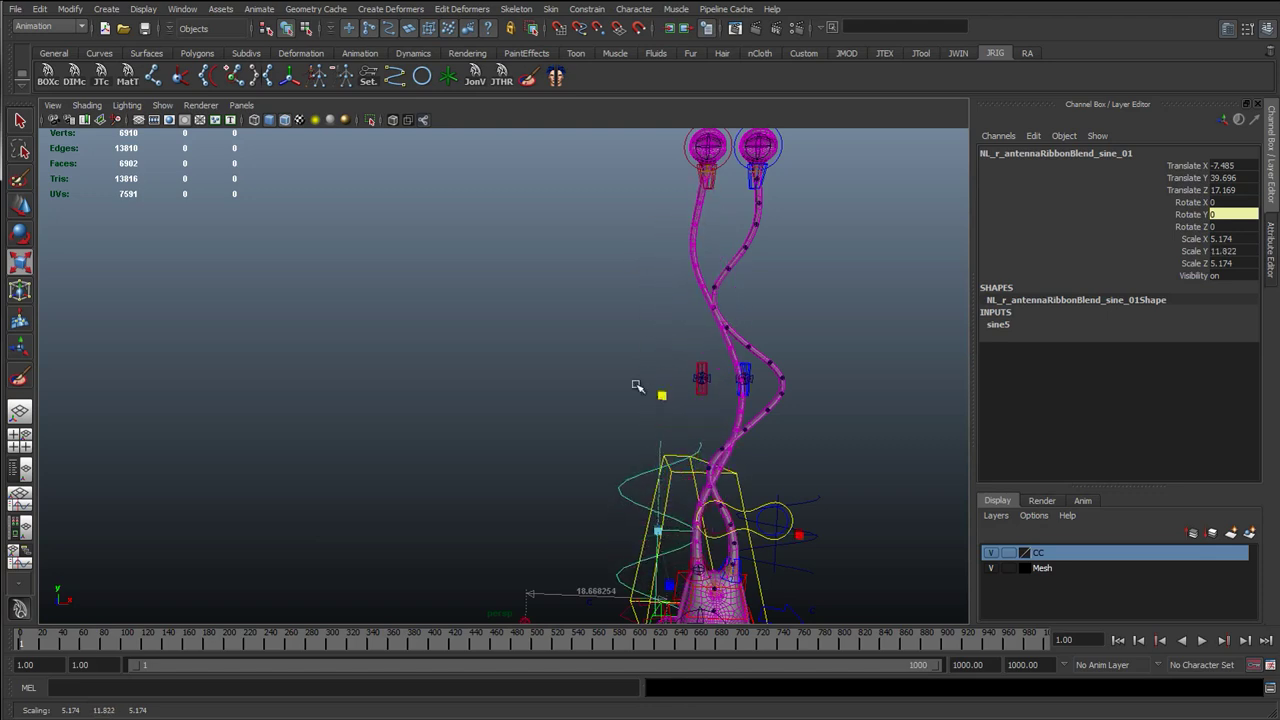
{"action": "key", "text": "q"}
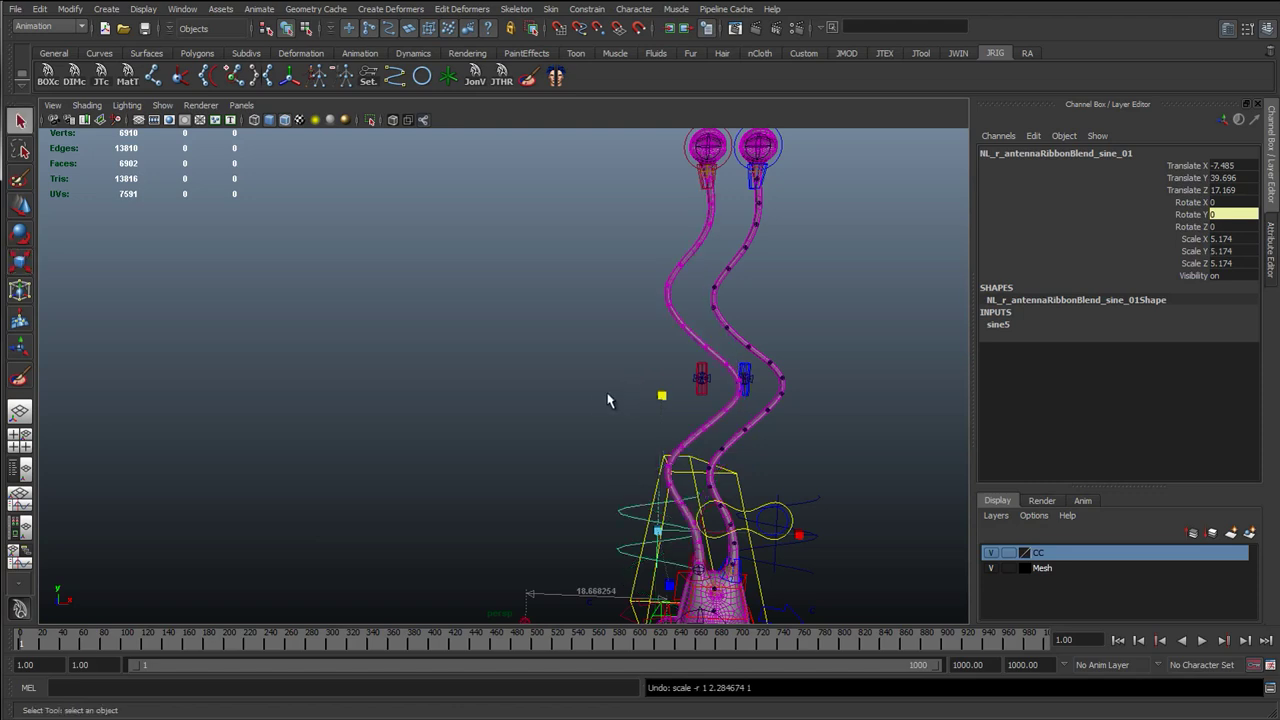
- Select the left and right mid antenna controls together
{"action": "left_click", "coordinate": [670, 407]}
{"action": "left_click", "coordinate": [703, 392]}
{"action": "mouse_move", "coordinate": [703, 392]}
{"action": "middle_mouse_down", "text": "alt"}
{"action": "mouse_move", "coordinate": [594, 383]}
{"action": "mouse_move", "coordinate": [689, 405]}
{"action": "middle_mouse_up", "text": "alt"}
{"action": "left_click", "coordinate": [1191, 300]}
{"action": "key", "text": "ctrl+z"}
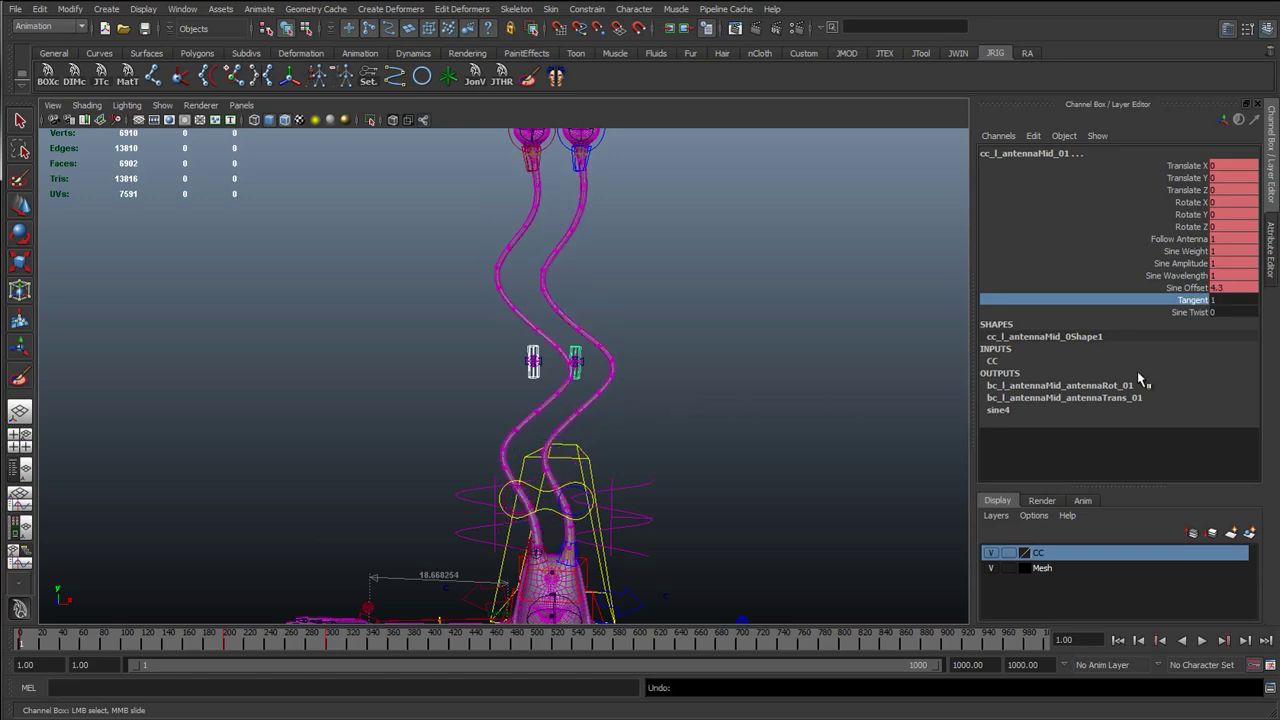
- Test Sine Twist on both mid antenna controls by raising it to 90.5, and set it to 90
{"action": "left_click", "coordinate": [1188, 313]}
{"action": "left_click_drag", "start_coordinate": [789, 443], "coordinate": [720, 470], "text": "alt"}
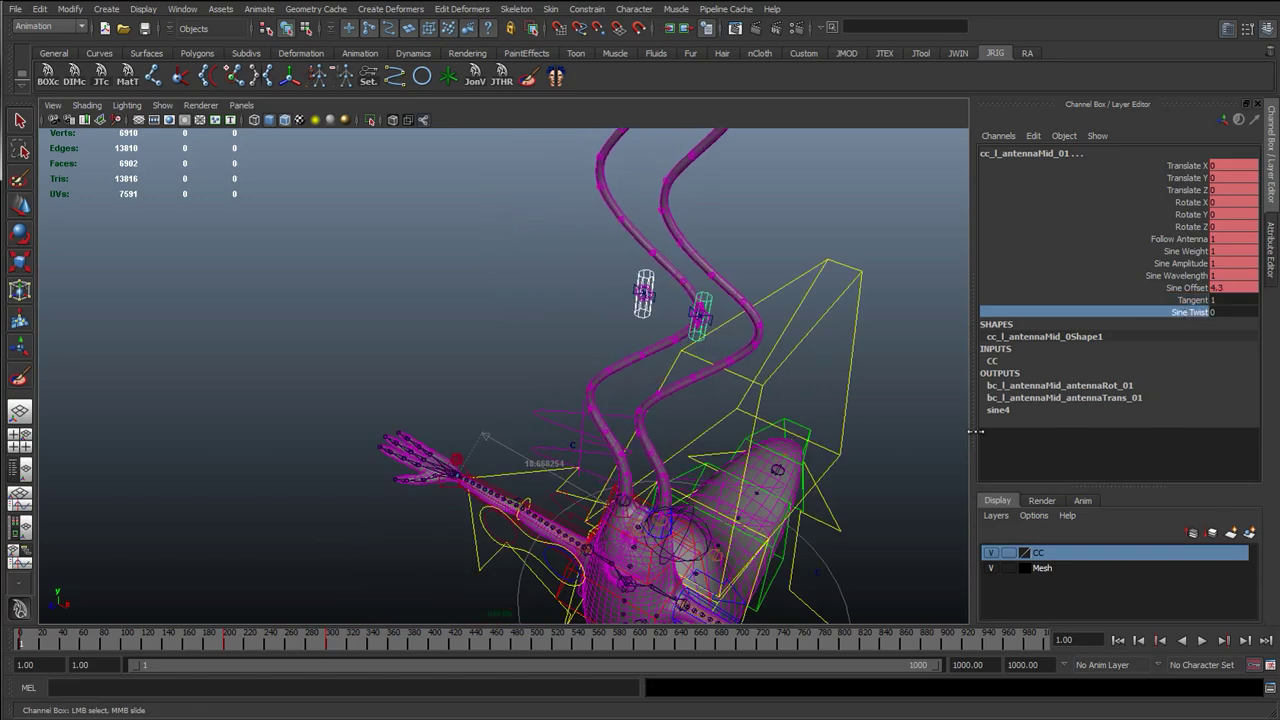
{"action": "middle_click_drag", "start_coordinate": [975, 432], "coordinate": [1232, 445]}
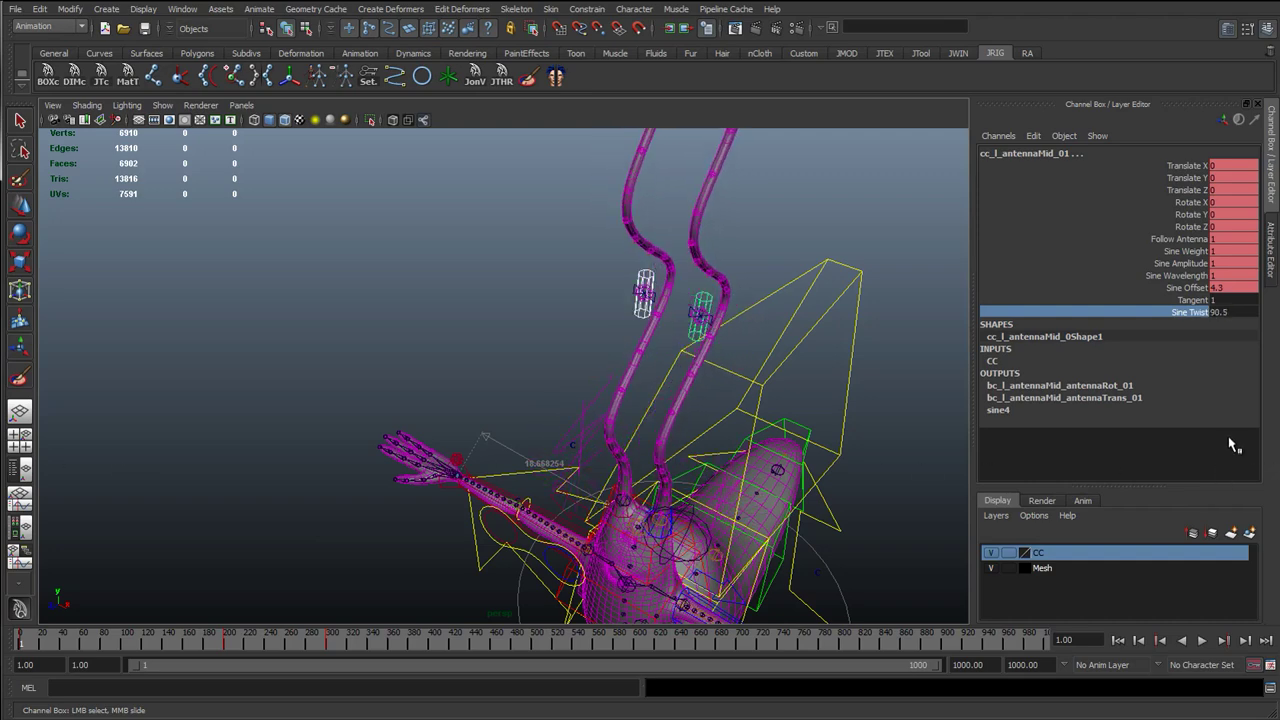
{"action": "double_click", "coordinate": [1240, 312]}
{"action": "type", "text": "90"}
{"action": "key", "text": "Return"}
- Raise the Sine Offset of both mid antenna controls to 5.8 while viewing the twisted wave from the side
{"action": "left_click_drag", "start_coordinate": [566, 433], "coordinate": [687, 410], "text": "alt"}
{"action": "middle_click_drag", "start_coordinate": [687, 410], "coordinate": [508, 322], "text": "alt"}
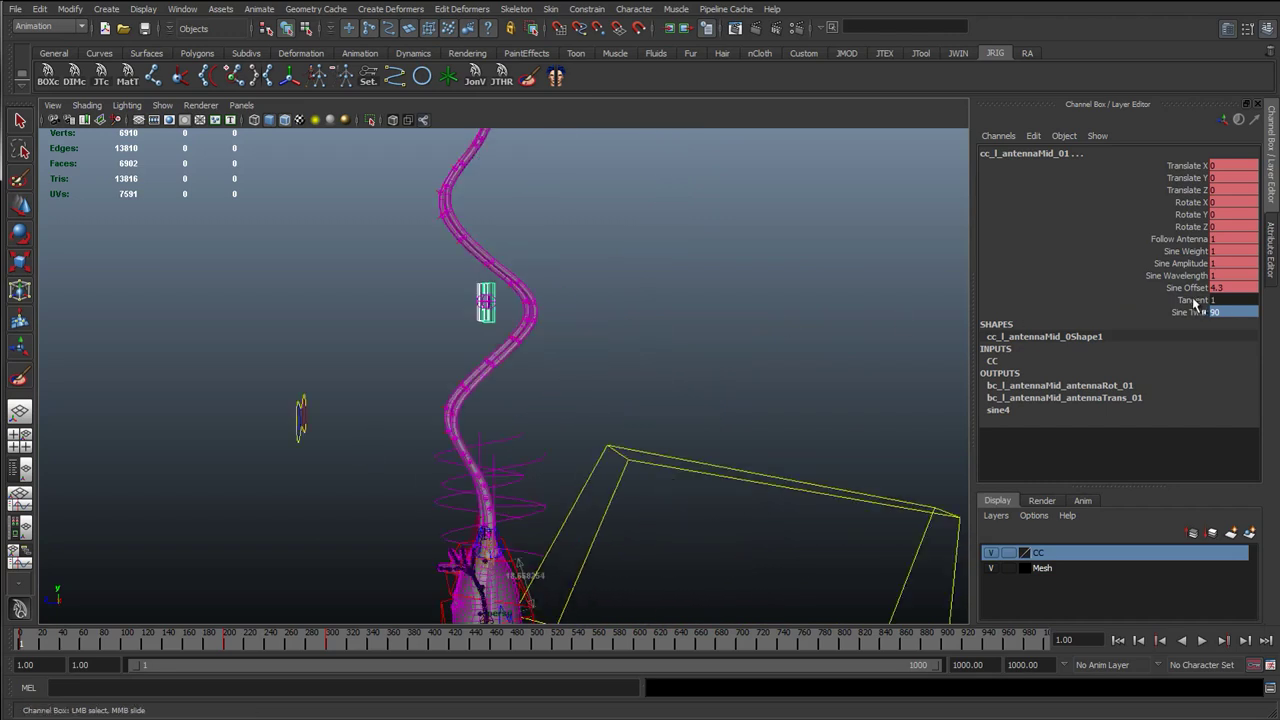
{"action": "left_click", "coordinate": [1194, 300]}
{"action": "left_click_drag", "start_coordinate": [618, 346], "coordinate": [695, 310], "text": "alt"}
{"action": "middle_click_drag", "start_coordinate": [695, 310], "coordinate": [682, 417], "text": "alt"}
{"action": "left_click", "coordinate": [1180, 288]}
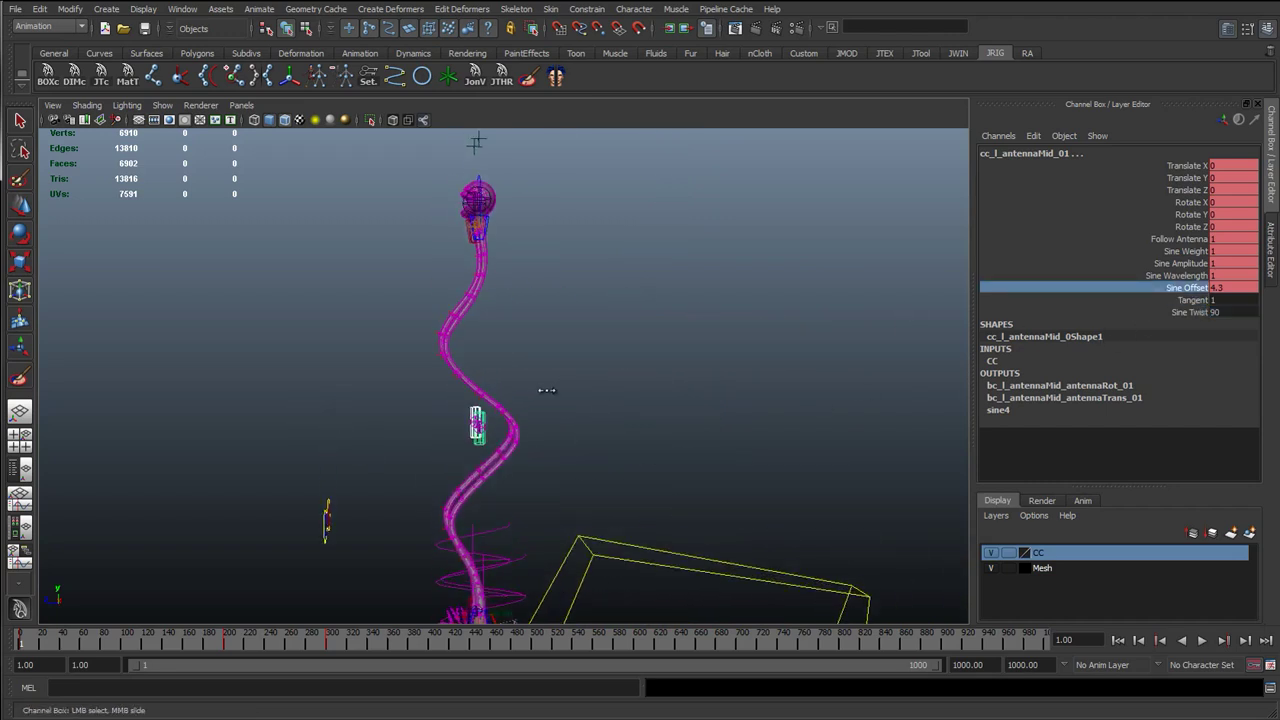
{"action": "middle_click_drag", "start_coordinate": [557, 391], "coordinate": [558, 391]}
{"action": "key", "text": "space"}
{"action": "left_click_drag", "start_coordinate": [559, 391], "coordinate": [606, 391]}
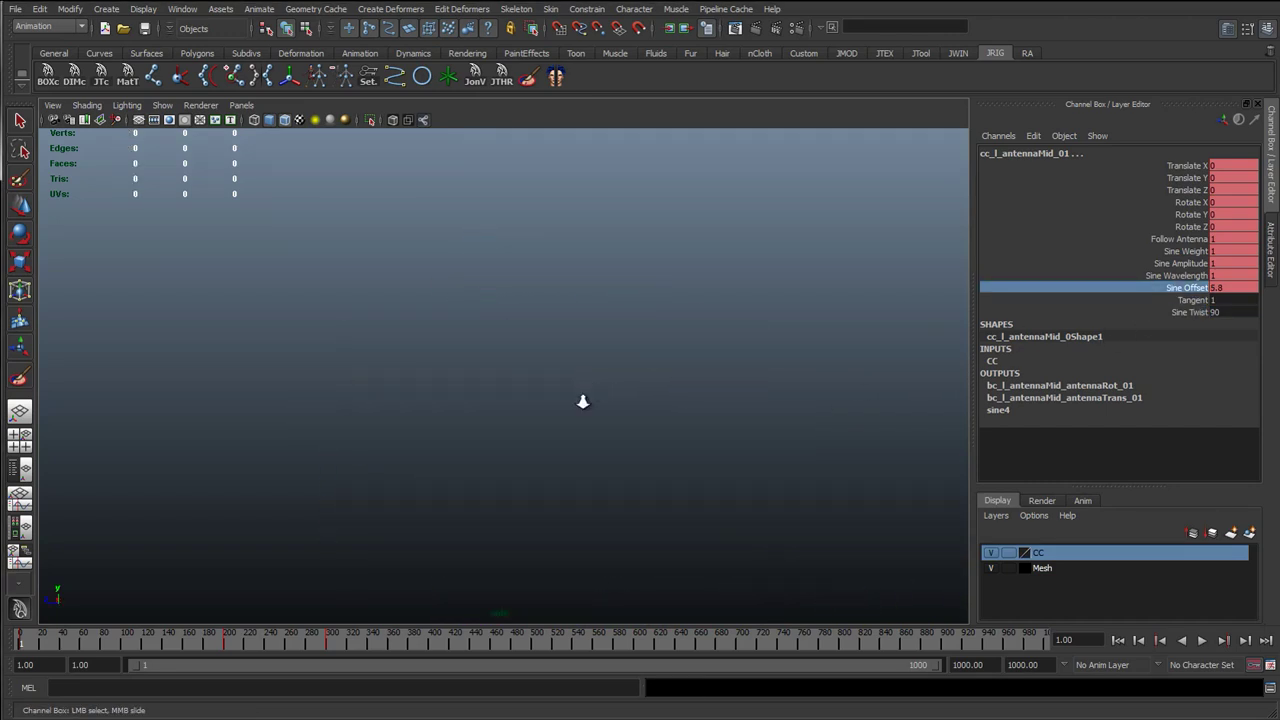
- Bring the Sine Offset of both mid antenna controls to 6.1 and clear the selection
{"action": "right_click_drag", "start_coordinate": [583, 403], "coordinate": [572, 426], "text": "alt"}
{"action": "middle_click_drag", "start_coordinate": [680, 425], "coordinate": [541, 429], "text": "alt"}
{"action": "left_click_drag", "start_coordinate": [541, 430], "coordinate": [650, 375], "text": "alt"}
{"action": "mouse_move", "coordinate": [650, 375]}
{"action": "middle_mouse_down"}
{"action": "mouse_move", "coordinate": [706, 377]}
{"action": "mouse_move", "coordinate": [631, 389]}
{"action": "middle_mouse_up"}
{"action": "key", "text": "space"}
{"action": "left_click_drag", "start_coordinate": [631, 389], "coordinate": [625, 367]}
{"action": "key", "text": "q"}
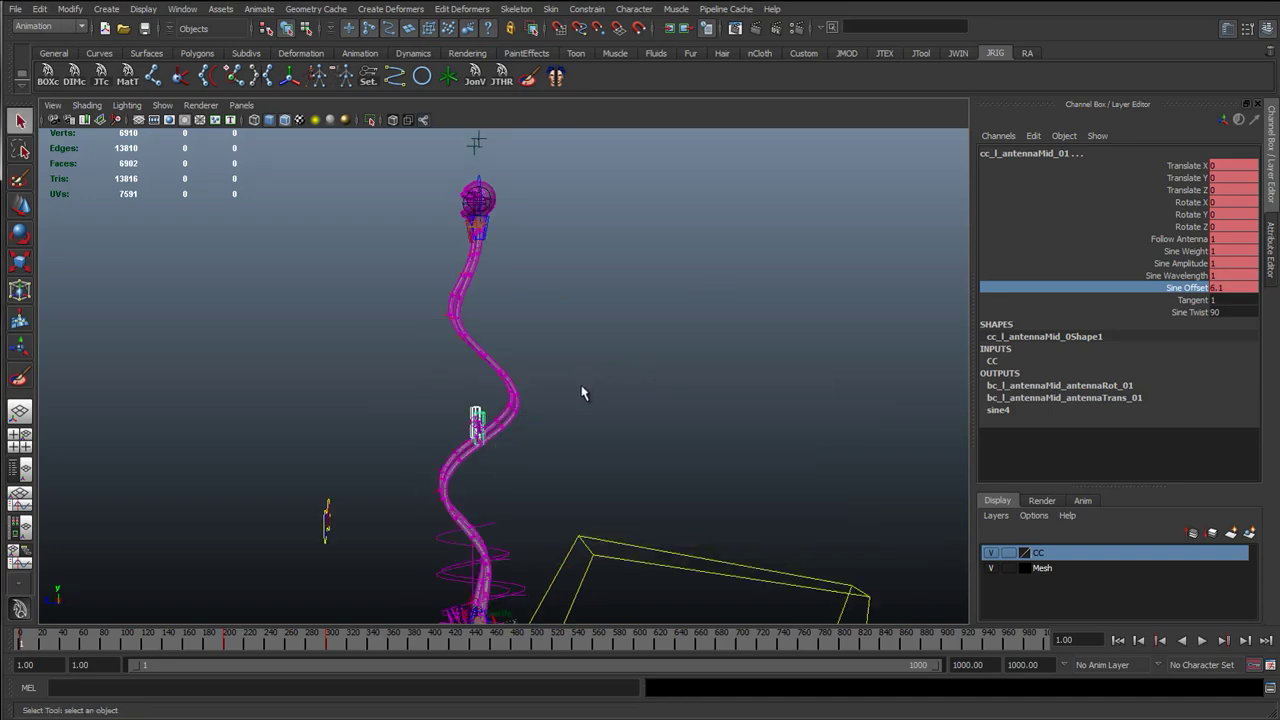
{"action": "left_click", "coordinate": [583, 393]}
- Examine the twisted antennae and the whole character from several angles
{"action": "left_click_drag", "start_coordinate": [629, 474], "coordinate": [551, 512], "text": "alt"}
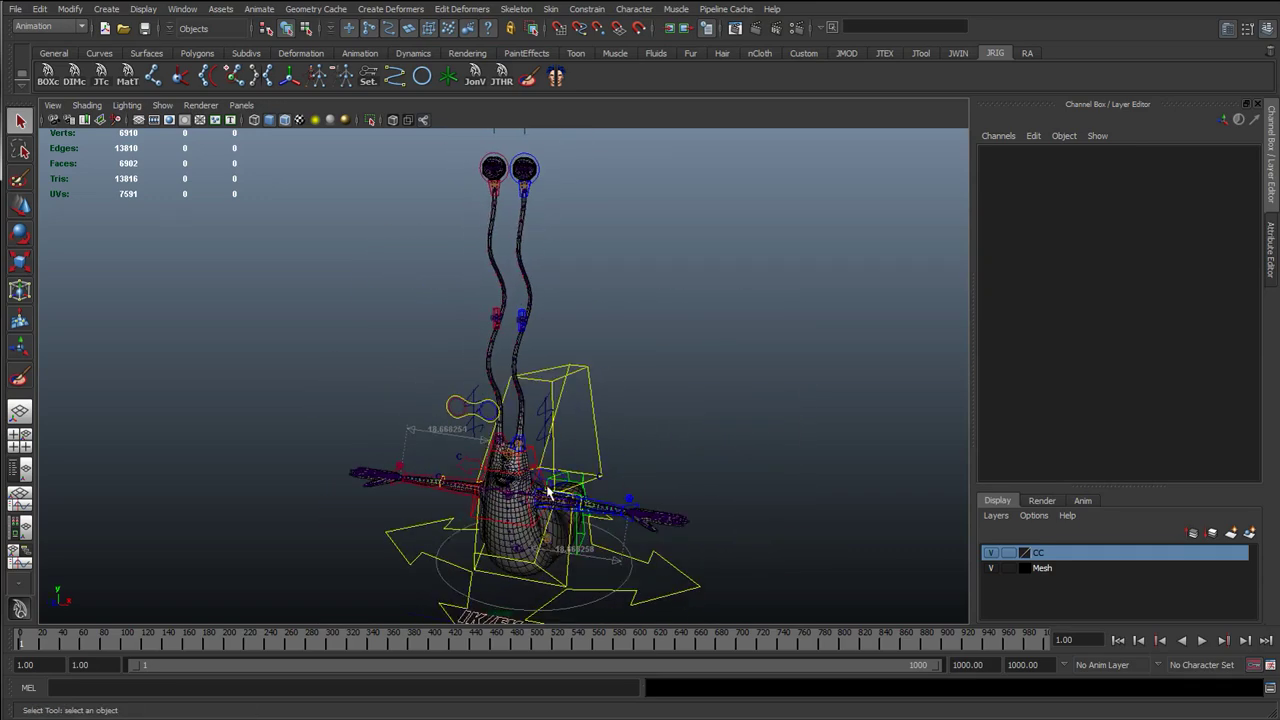
{"action": "left_click_drag", "start_coordinate": [557, 455], "coordinate": [443, 314], "text": "alt"}
{"action": "left_click_drag", "start_coordinate": [473, 513], "coordinate": [535, 267], "text": "alt"}
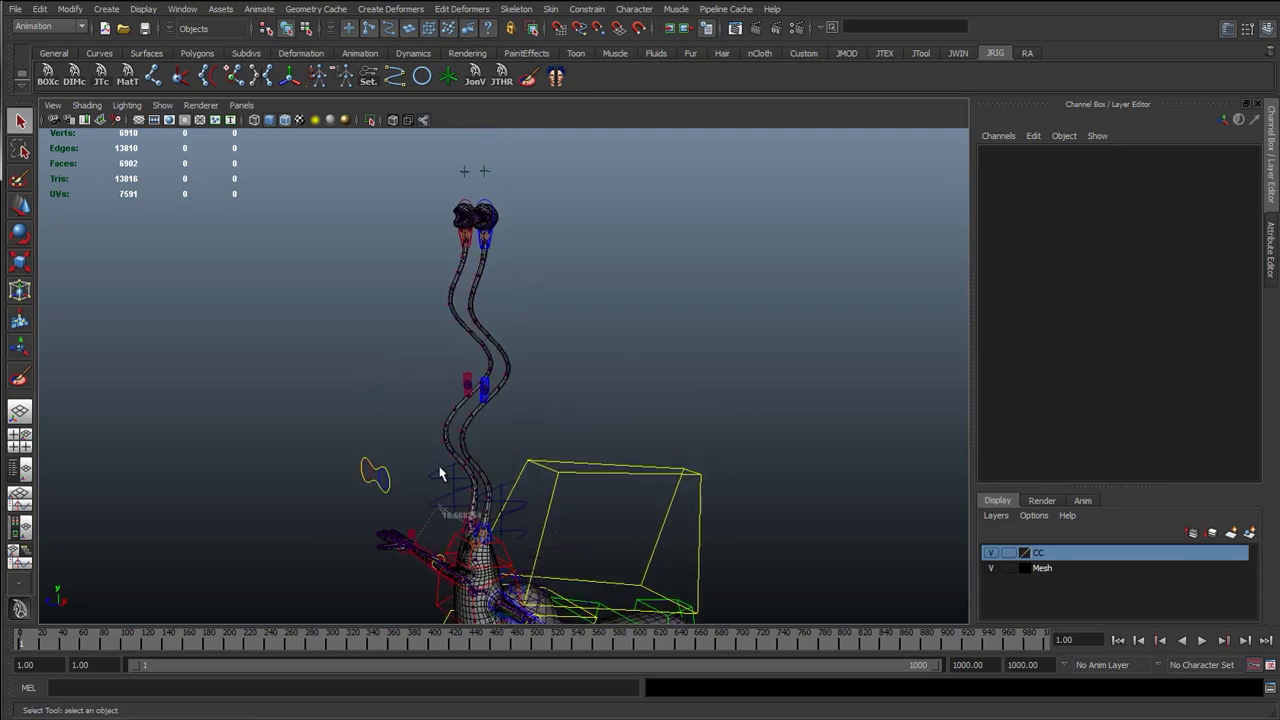
{"action": "middle_click_drag", "start_coordinate": [494, 414], "coordinate": [485, 332], "text": "alt"}
{"action": "left_click_drag", "start_coordinate": [491, 440], "coordinate": [531, 451], "text": "alt"}
{"action": "middle_click_drag", "start_coordinate": [545, 364], "coordinate": [549, 416], "text": "alt"}
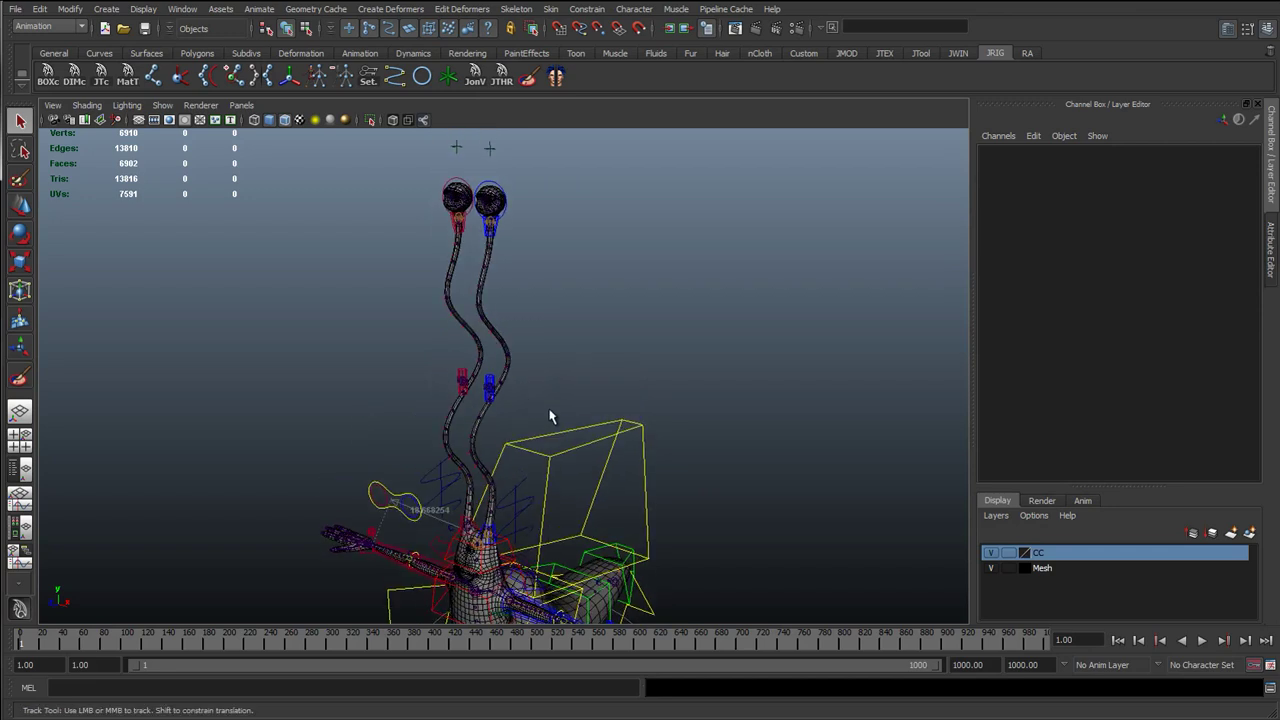
{"action": "left_click_drag", "start_coordinate": [550, 417], "coordinate": [482, 305], "text": "alt"}
{"action": "left_click_drag", "start_coordinate": [486, 366], "coordinate": [464, 414], "text": "alt"}
- Inspect the channels of the right mid antenna control and the right antenna's sine deformer handle
{"action": "left_click", "coordinate": [447, 310]}
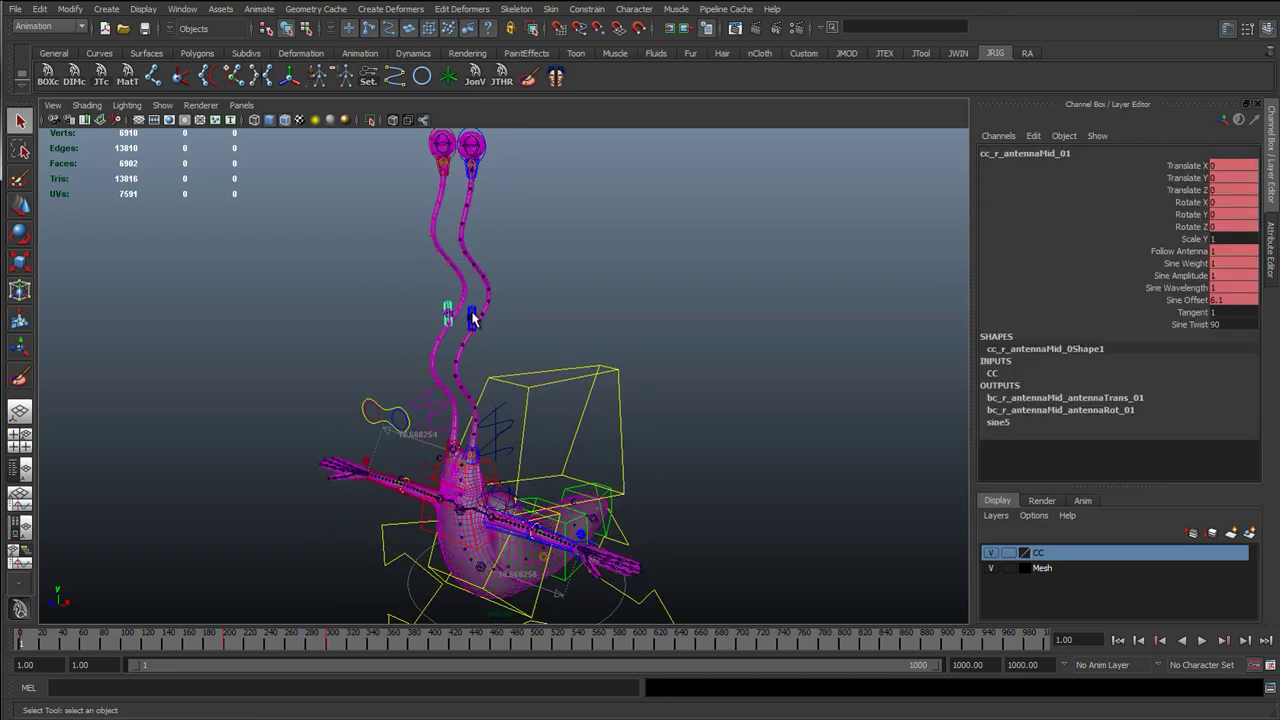
{"action": "left_click", "coordinate": [530, 324]}
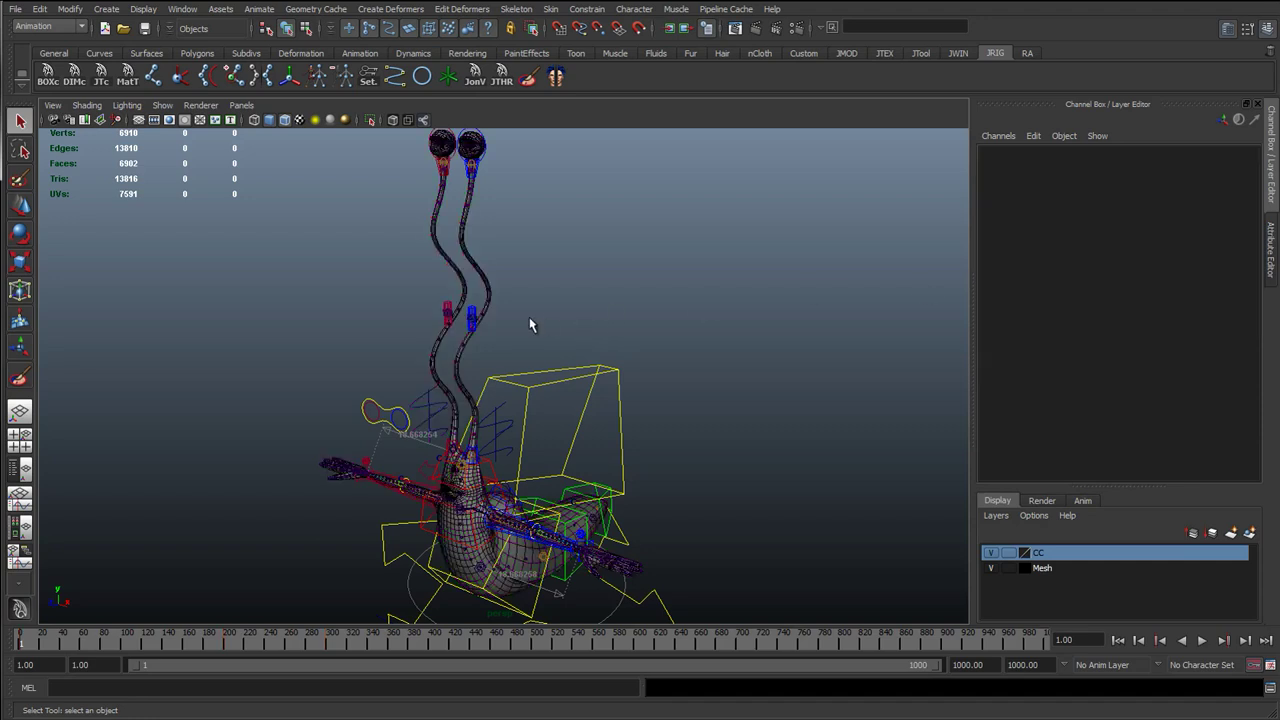
{"action": "left_click", "coordinate": [453, 310]}
{"action": "left_click", "coordinate": [469, 316]}
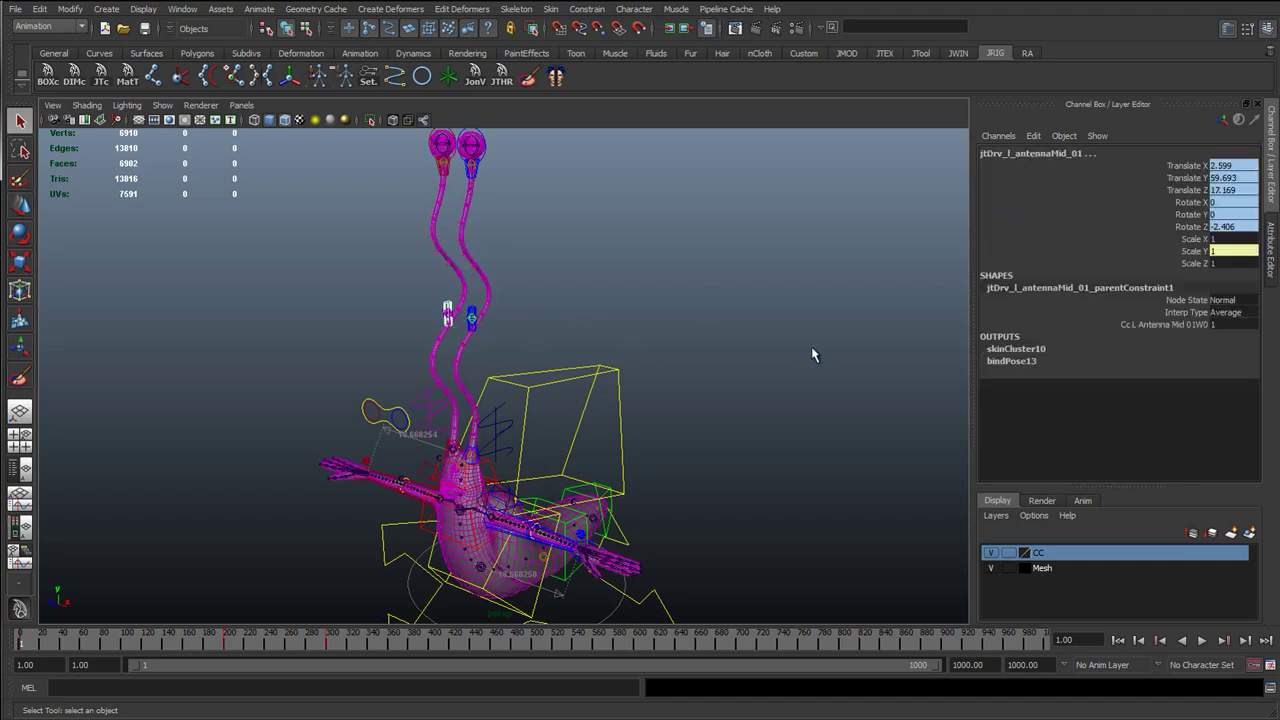
{"action": "left_click", "coordinate": [543, 322]}
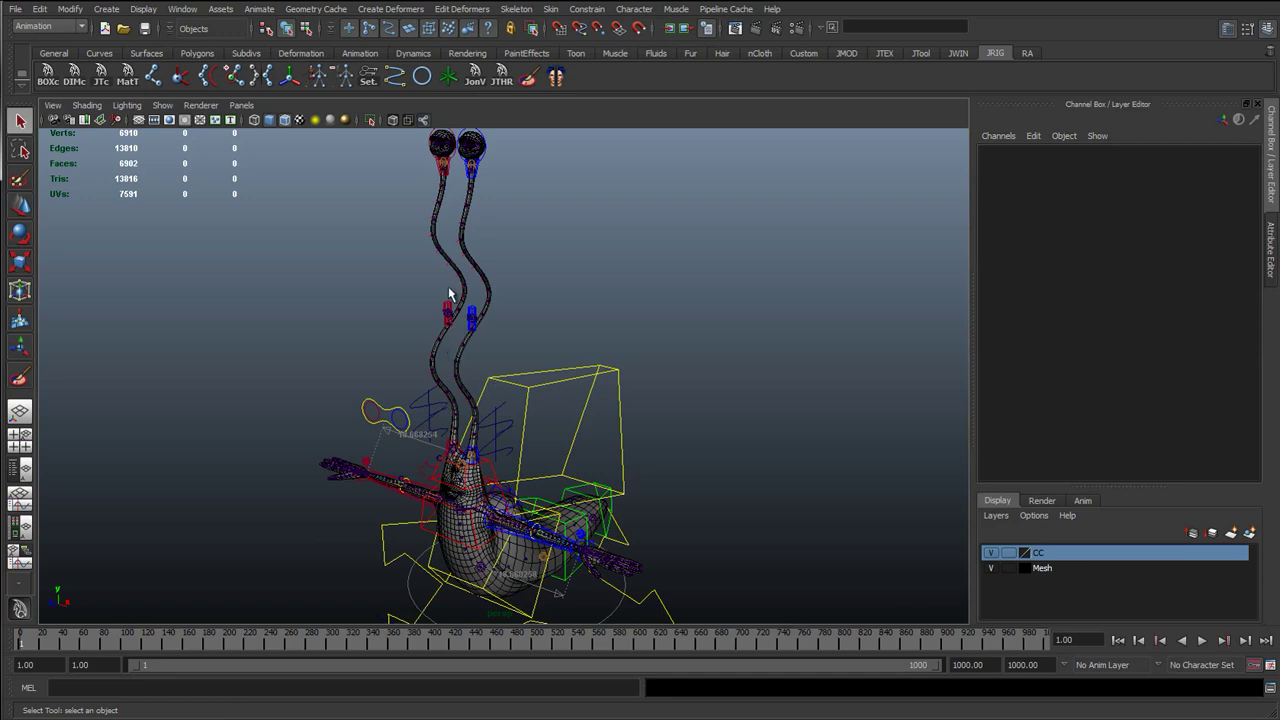
{"action": "left_click", "coordinate": [423, 406]}
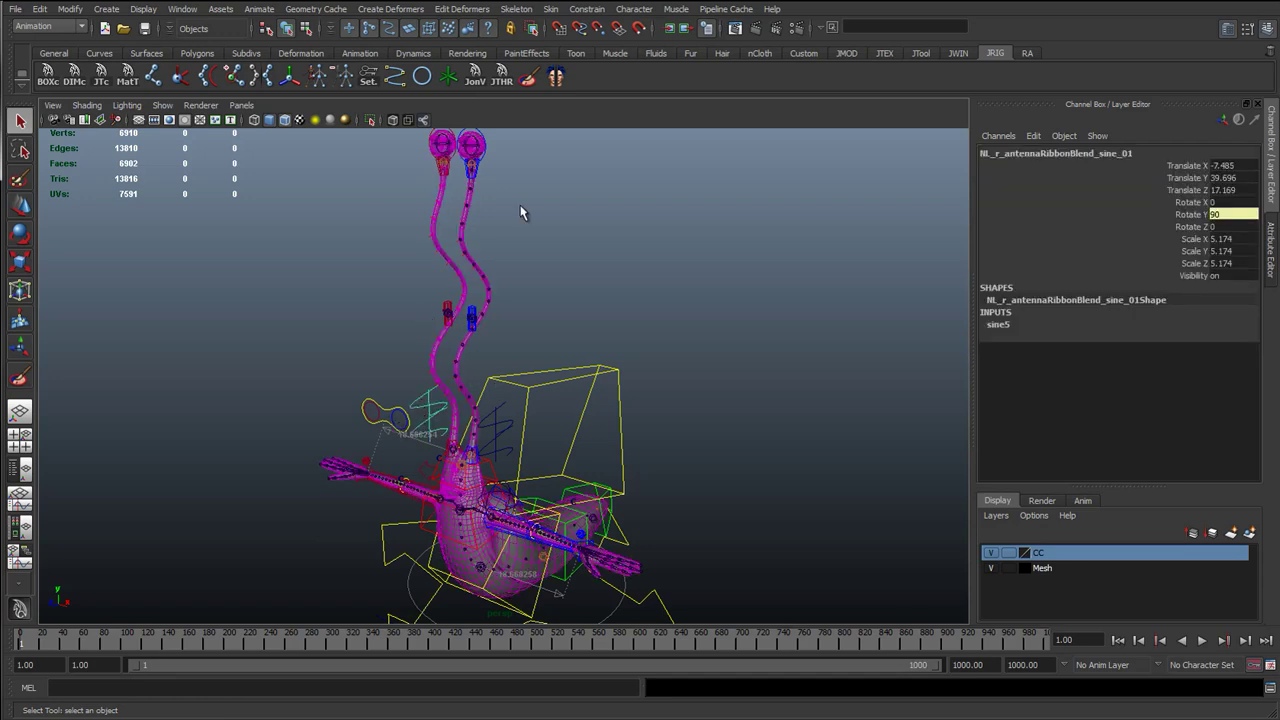
- Select both mid antenna controls to access their shared sine attributes
{"action": "left_click", "coordinate": [448, 311]}
{"action": "left_click", "coordinate": [473, 316], "text": "shift"}
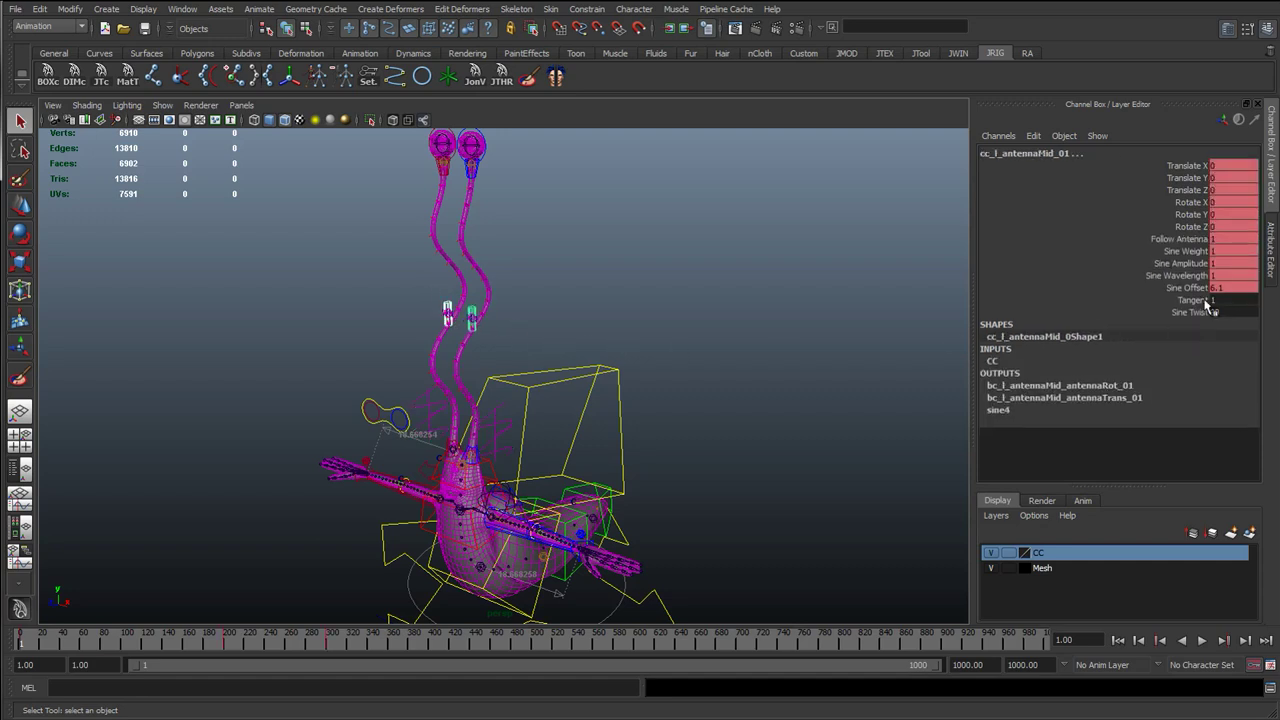